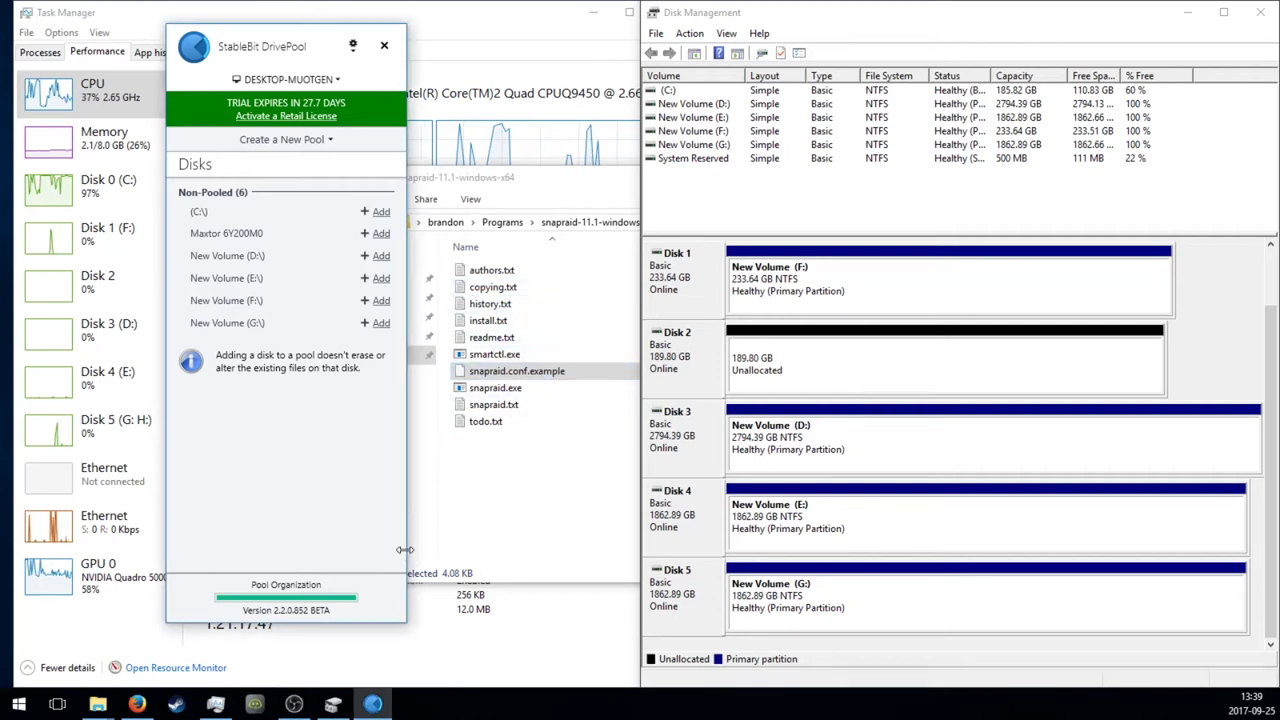
# - Bring the snapraid folder forward, then select and deselect its SnapRAID files
pyautogui.click(405, 550)
pyautogui.click(300, 545)
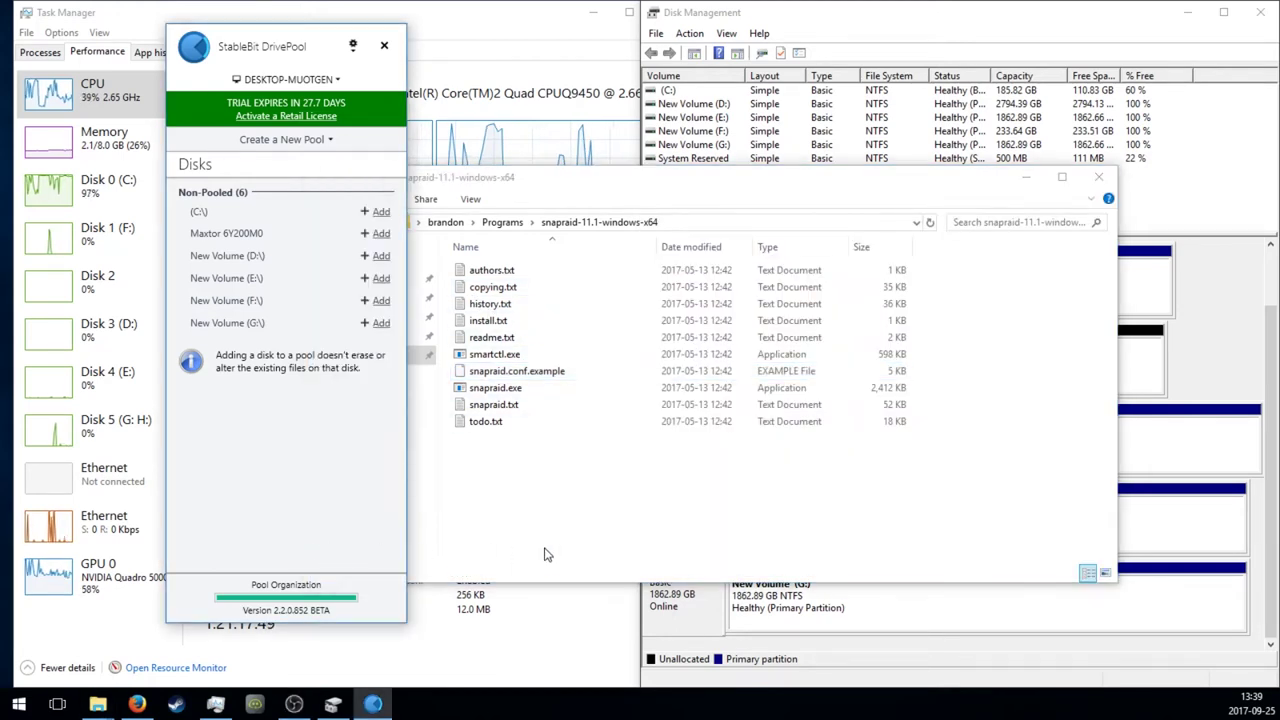
pyautogui.click(620, 490)
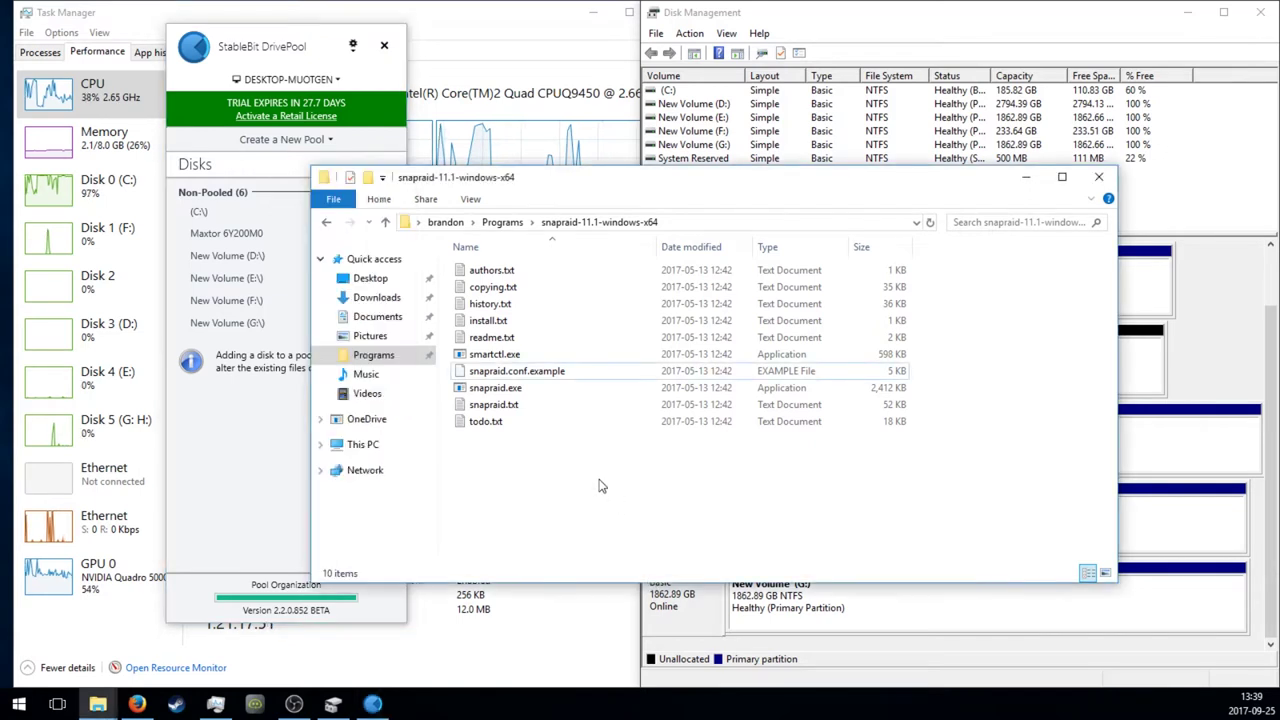
pyautogui.click(300, 515)
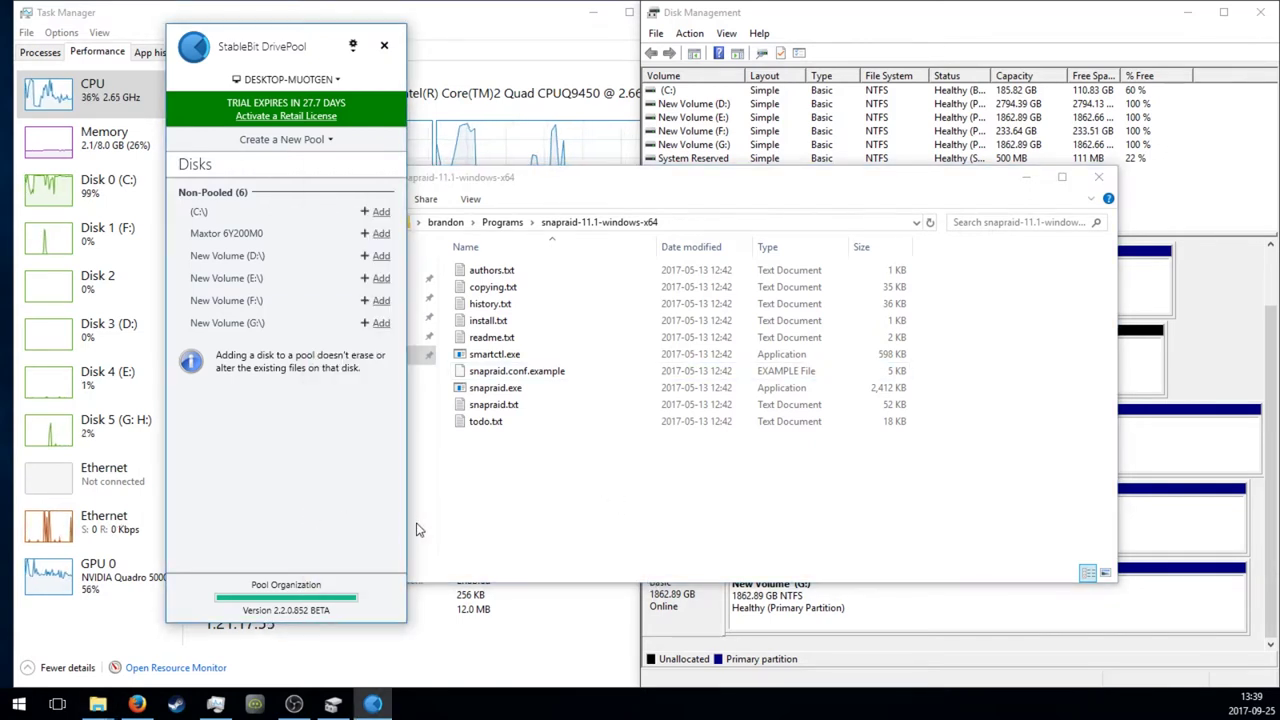
pyautogui.click(465, 531)
pyautogui.moveTo(690, 538); pyautogui.dragTo(1015, 258)
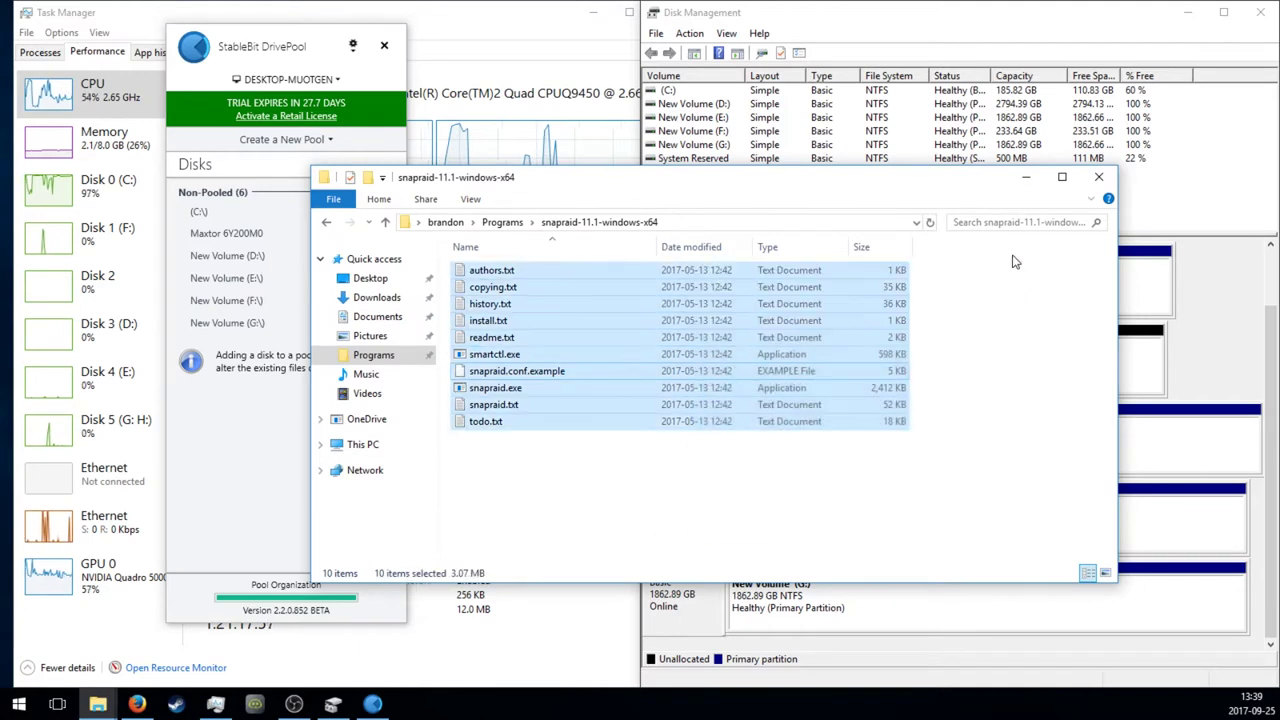
pyautogui.click(1003, 280)
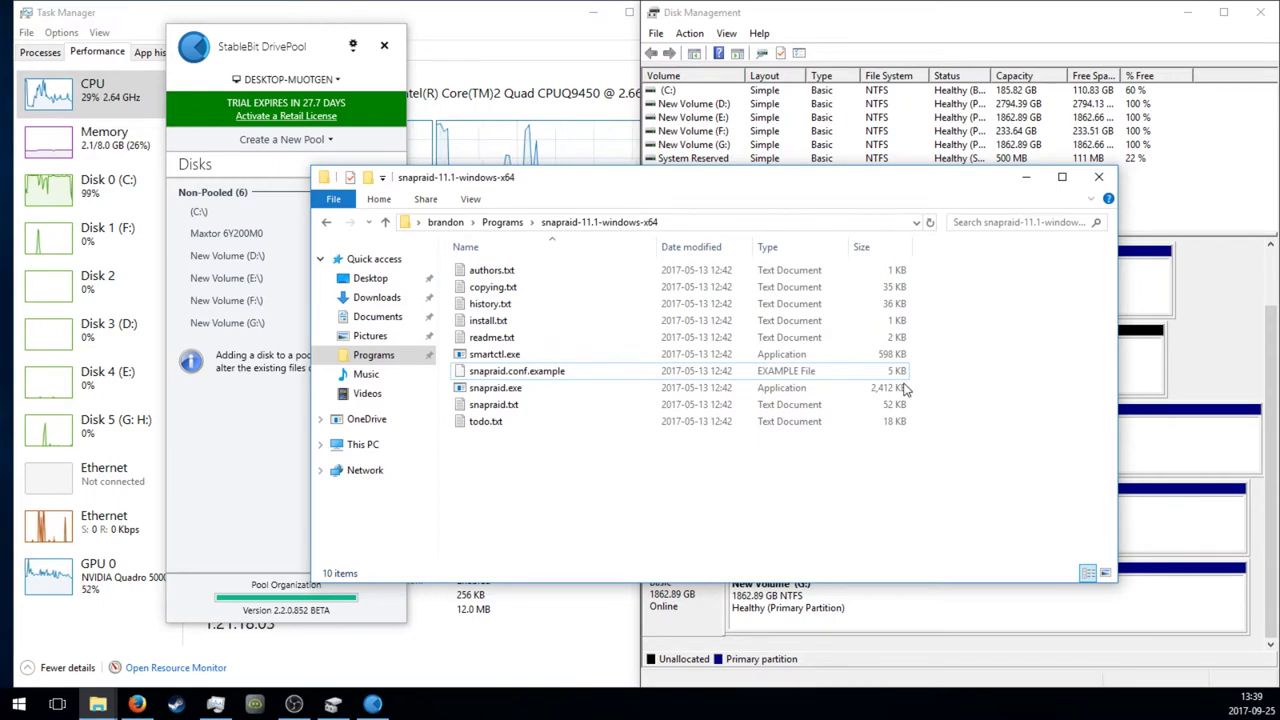
pyautogui.moveTo(1013, 470)
pyautogui.mouseDown()
pyautogui.moveTo(1008, 425)
pyautogui.moveTo(917, 340)
pyautogui.moveTo(924, 329)
pyautogui.mouseUp()
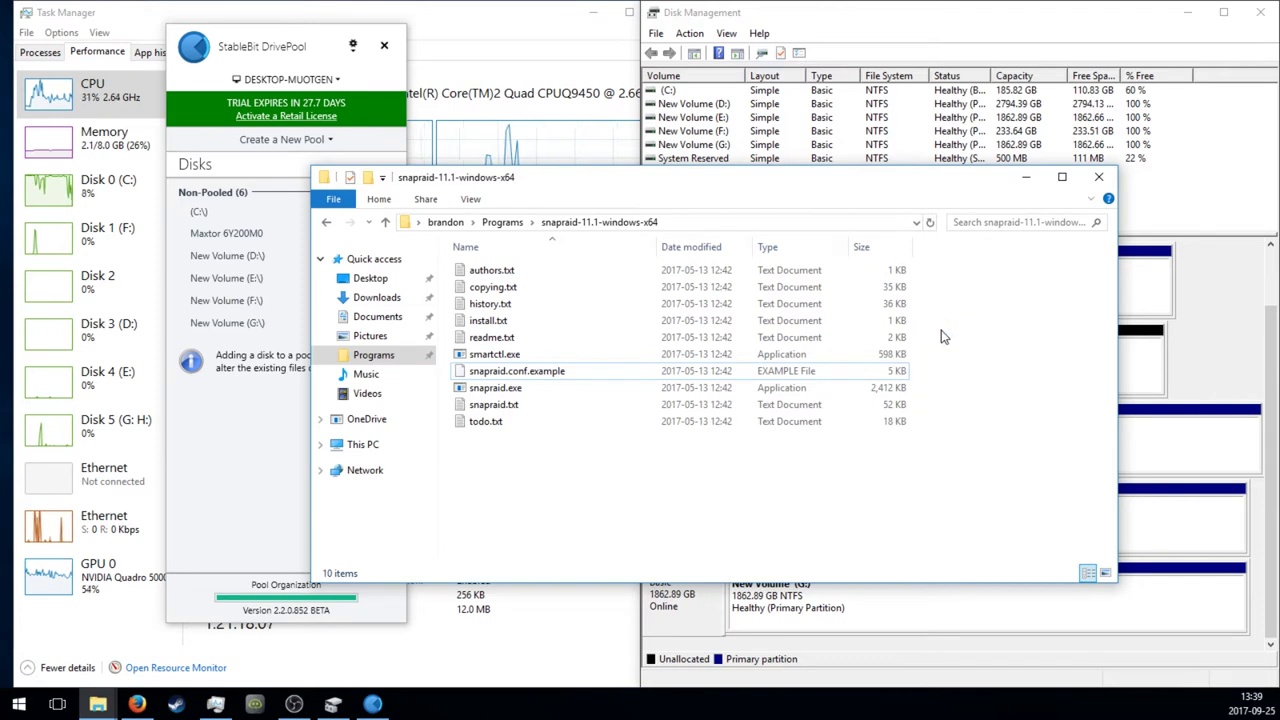
# - Nudge the DrivePool window lower, then select Disk 2's unallocated space in Disk Management
pyautogui.click(217, 398)
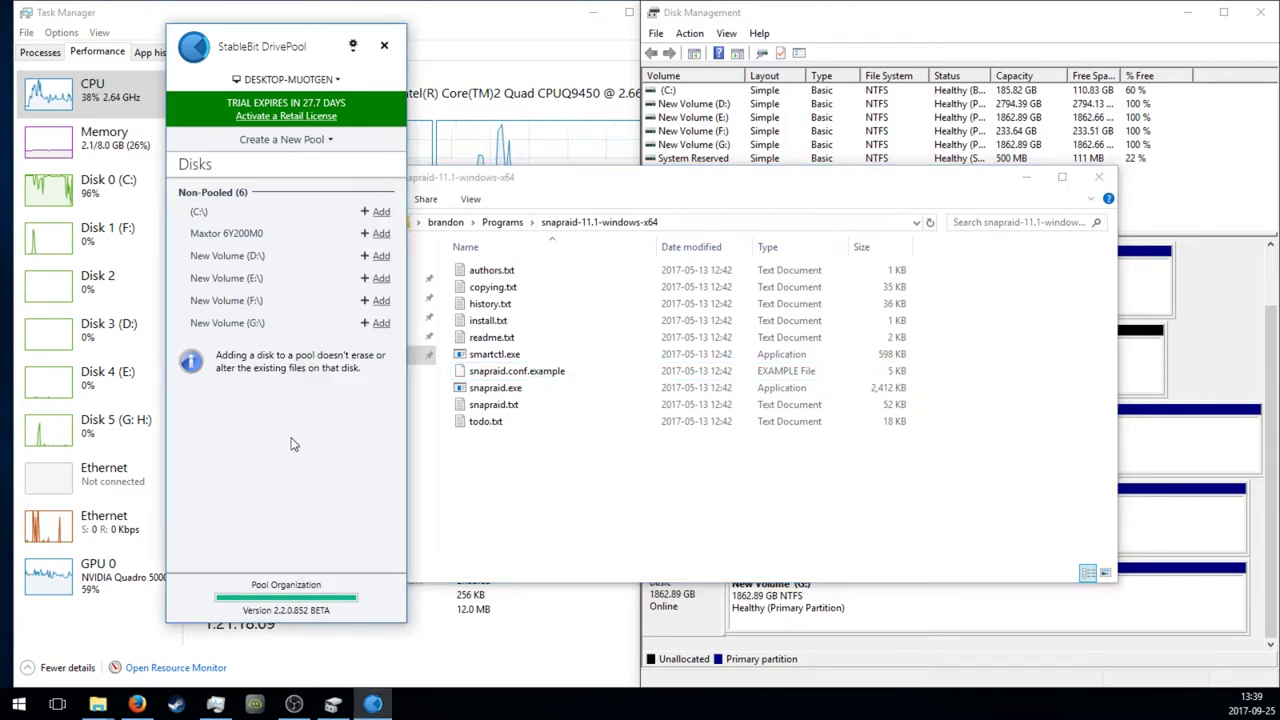
pyautogui.moveTo(225, 395); pyautogui.dragTo(218, 418)
pyautogui.moveTo(333, 490); pyautogui.dragTo(334, 504)
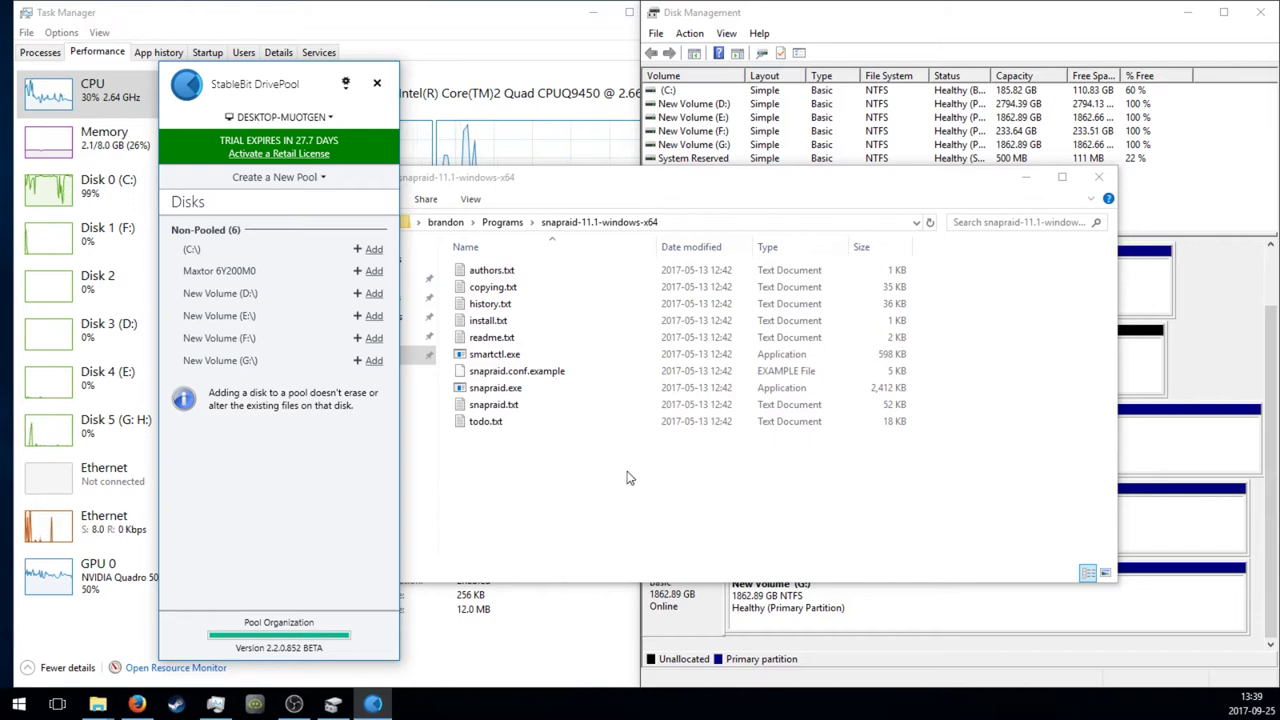
pyautogui.click(694, 622)
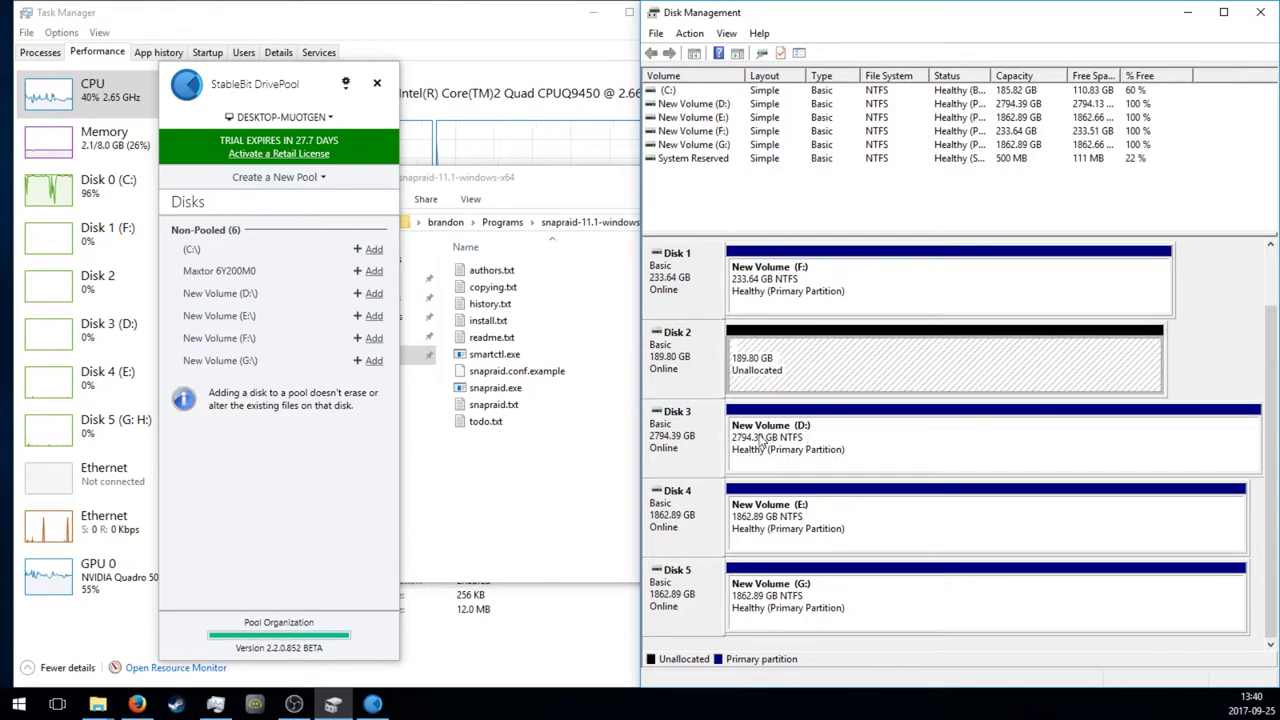
pyautogui.click(762, 380)
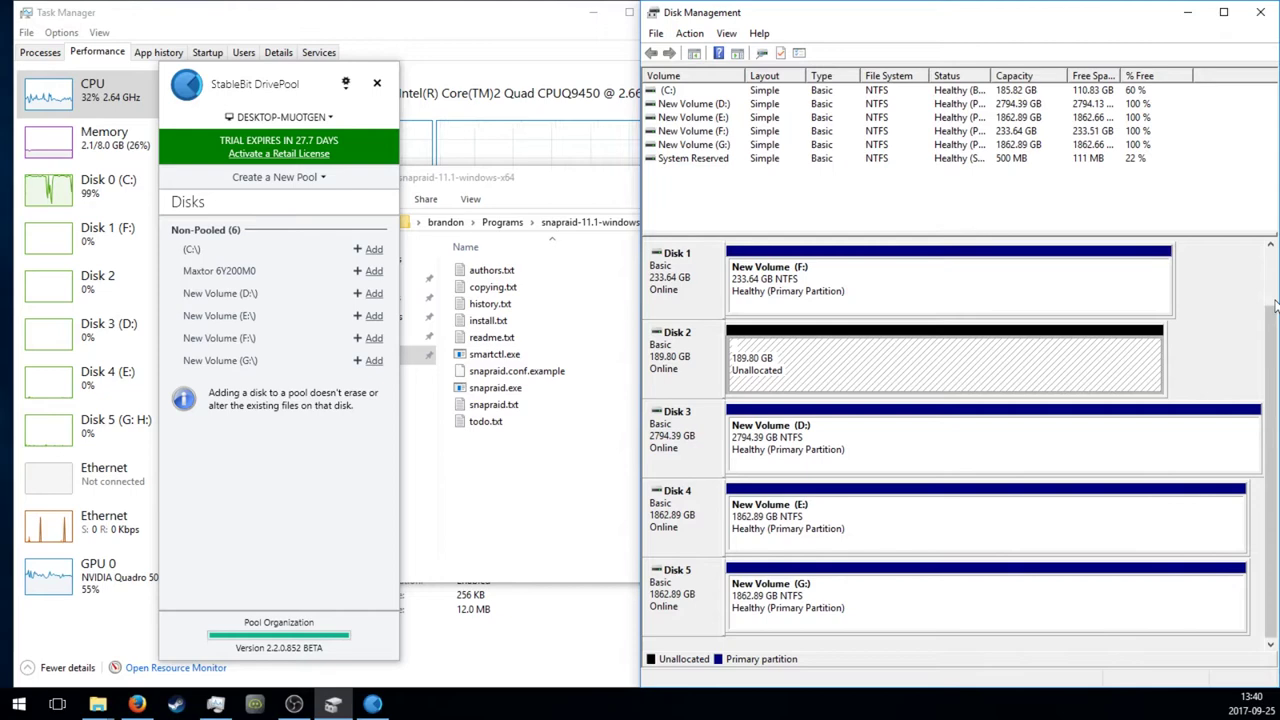
pyautogui.moveTo(1273, 330)
pyautogui.mouseDown()
pyautogui.moveTo(1273, 295)
pyautogui.moveTo(1275, 512)
pyautogui.mouseUp()
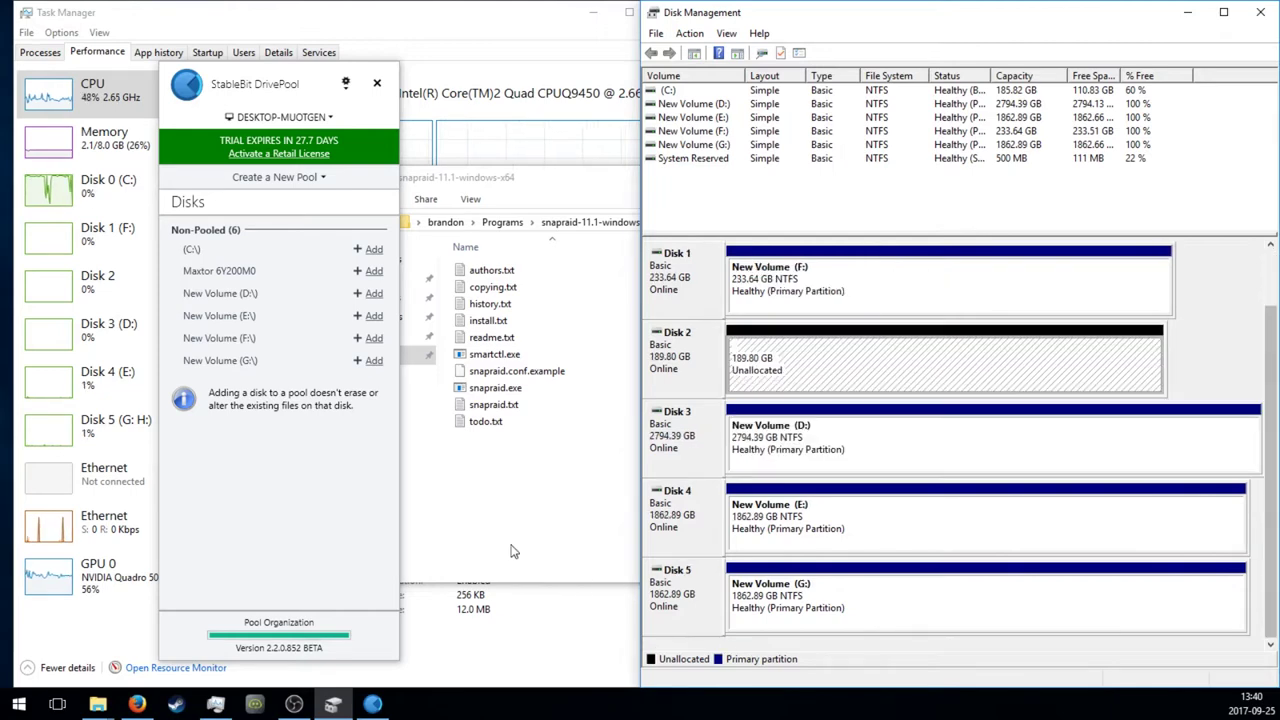
# - Select install.txt, readme.txt and smartctl.exe, then raise DrivePool and shift it up-left
pyautogui.click(578, 512)
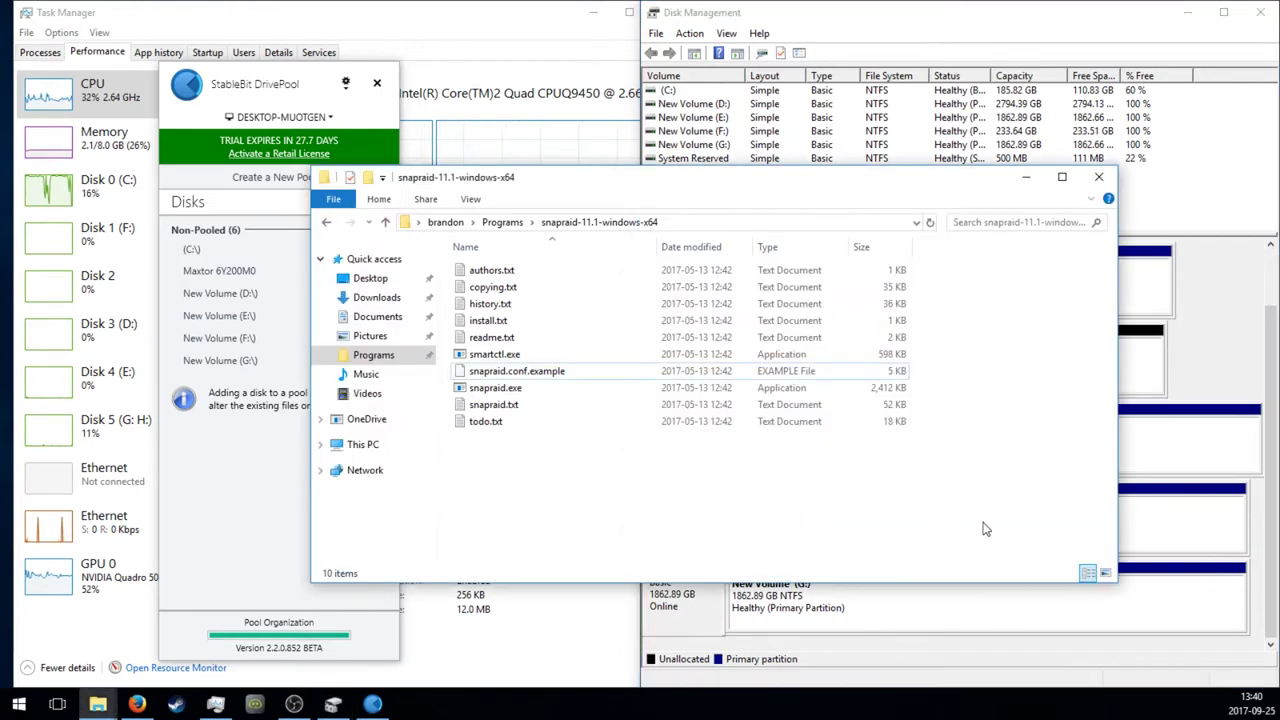
pyautogui.moveTo(985, 516); pyautogui.dragTo(455, 262)
pyautogui.hotkey('ctrl', 'a')
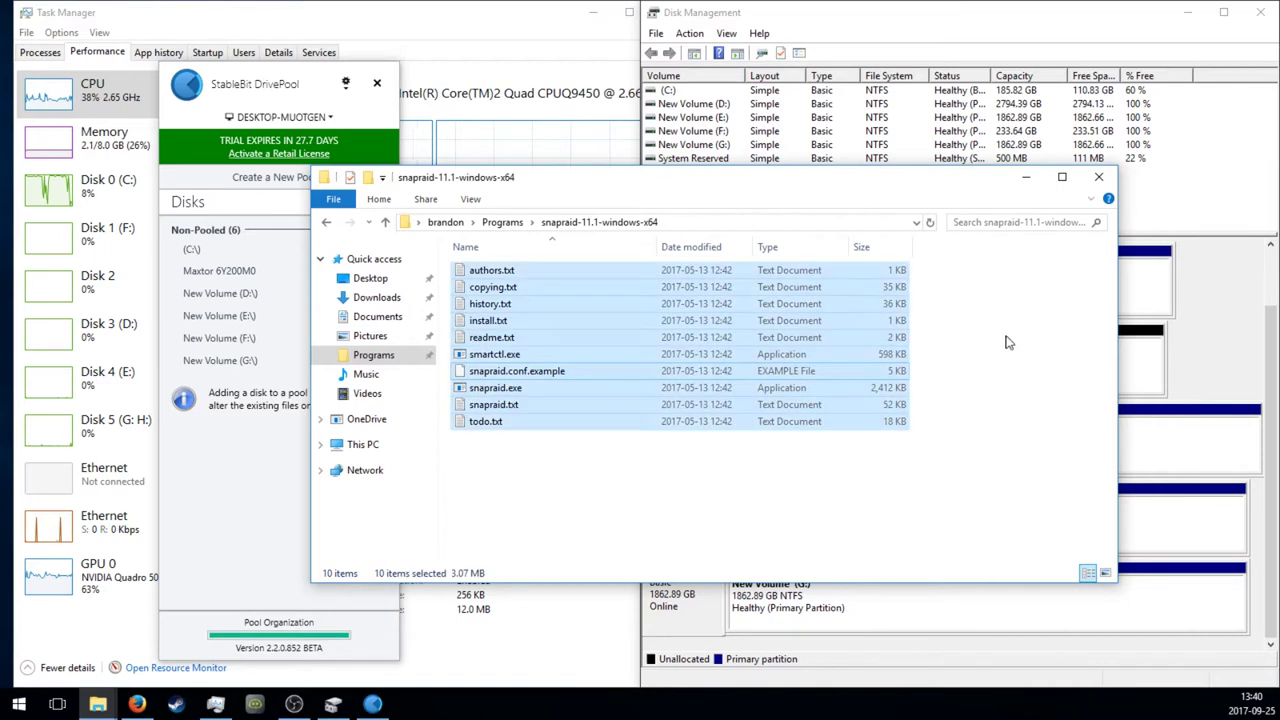
pyautogui.click(1008, 342)
pyautogui.moveTo(945, 360); pyautogui.dragTo(700, 315)
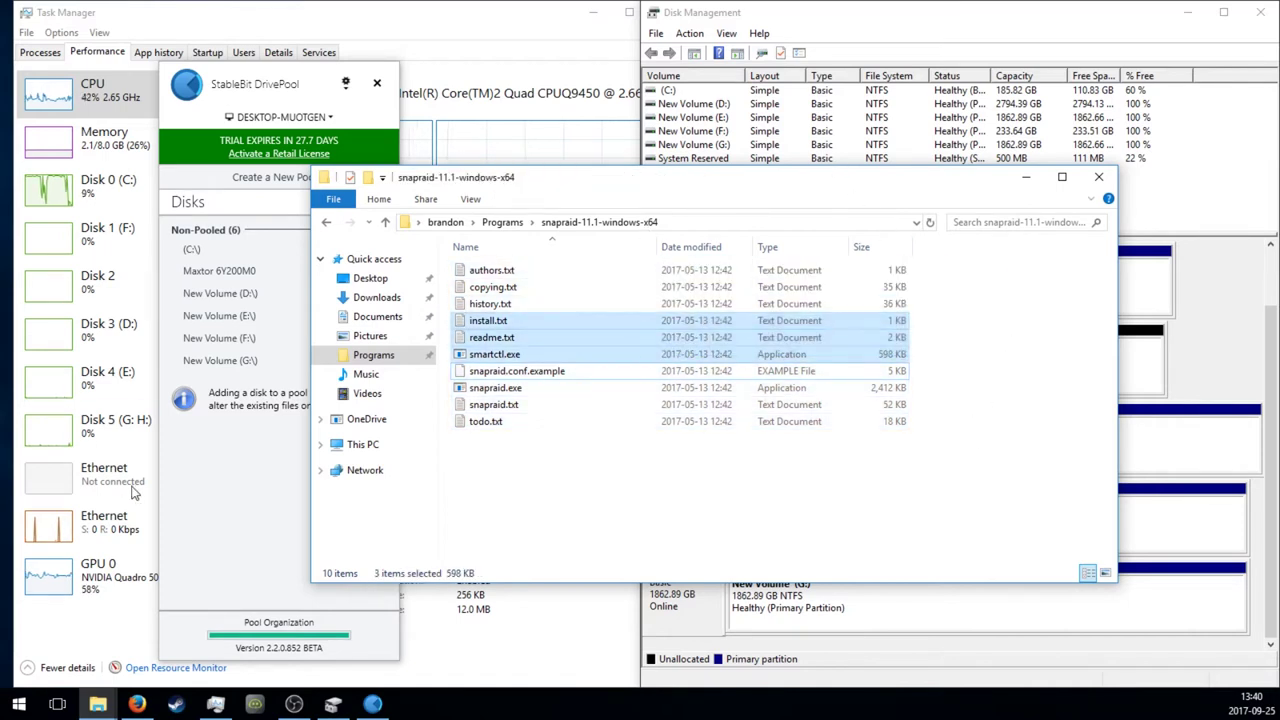
pyautogui.click(243, 480)
pyautogui.moveTo(308, 106); pyautogui.dragTo(283, 88)
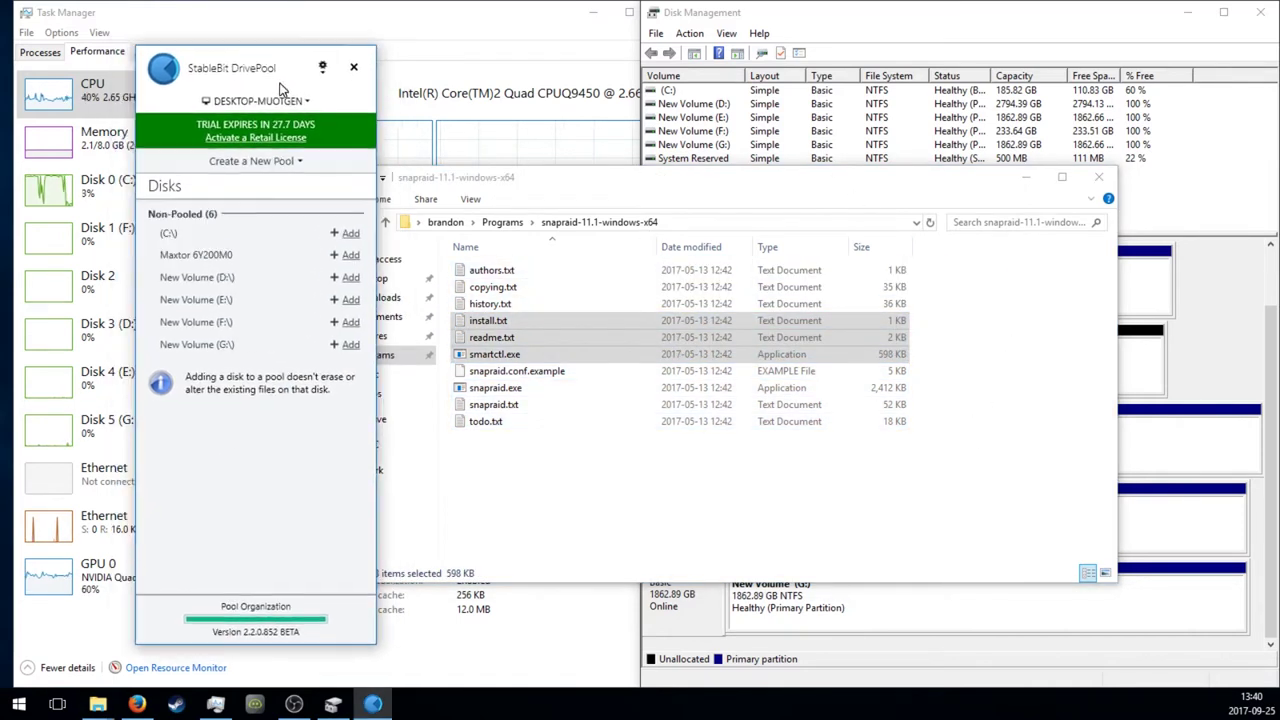
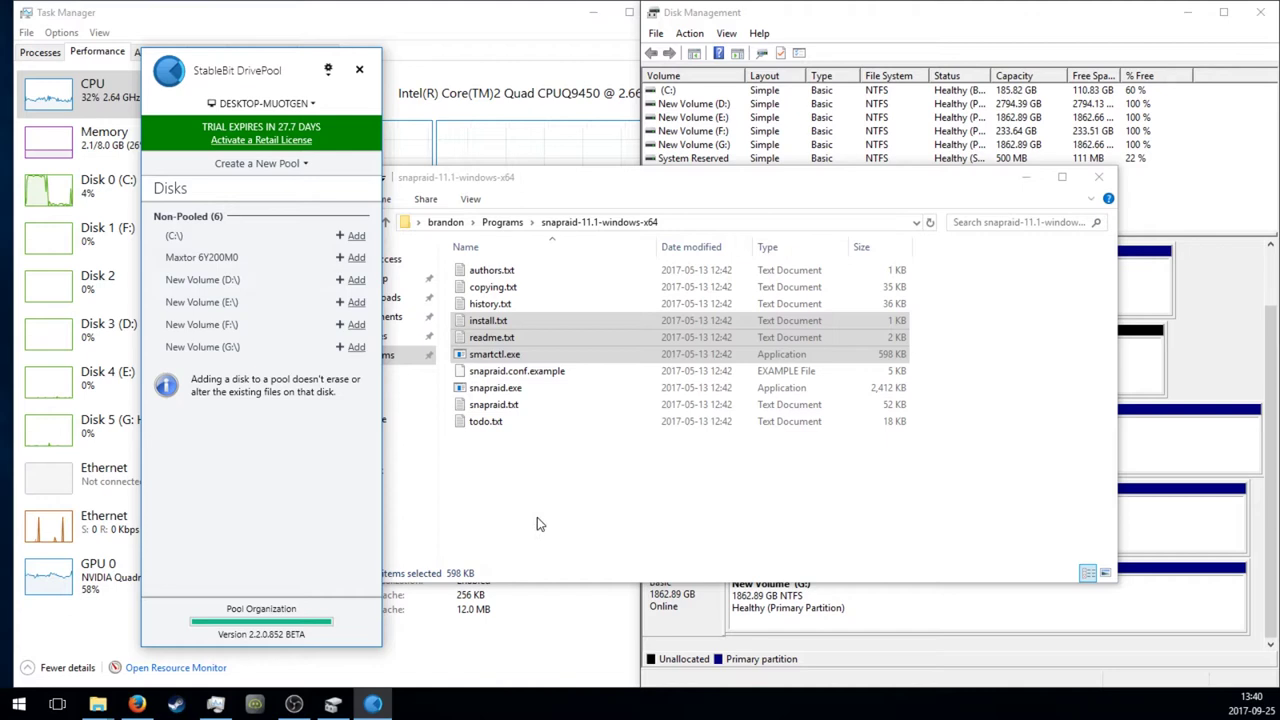
# - Bring up the Disk Management layout and inspect the C:, G: and F: partitions
pyautogui.click(537, 479)
pyautogui.click(533, 372)
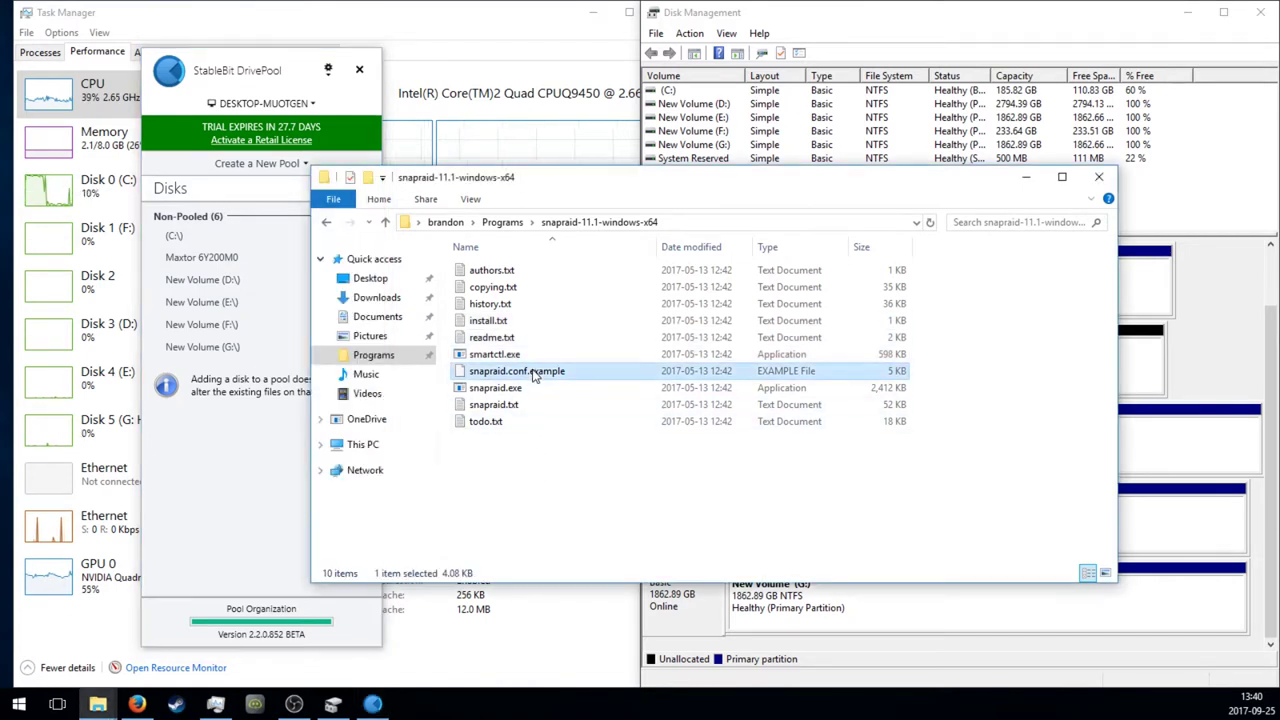
pyautogui.click(871, 655)
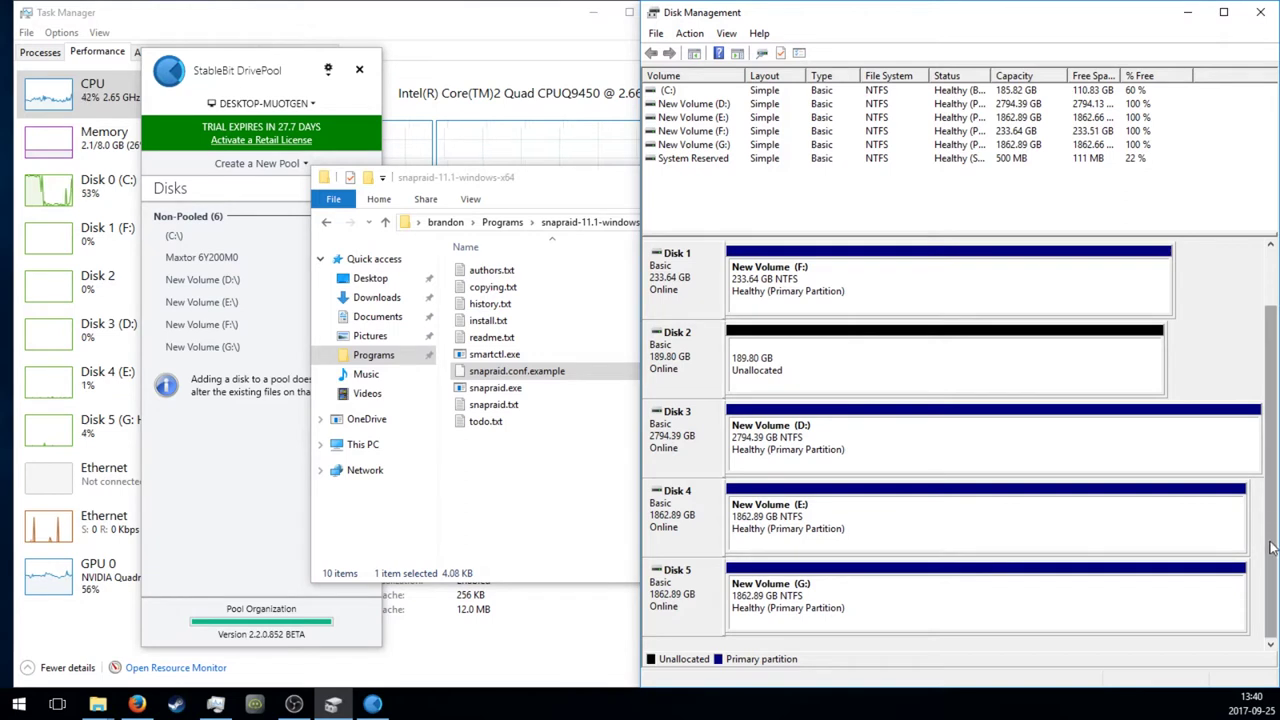
pyautogui.scroll(3, 1252, 447)
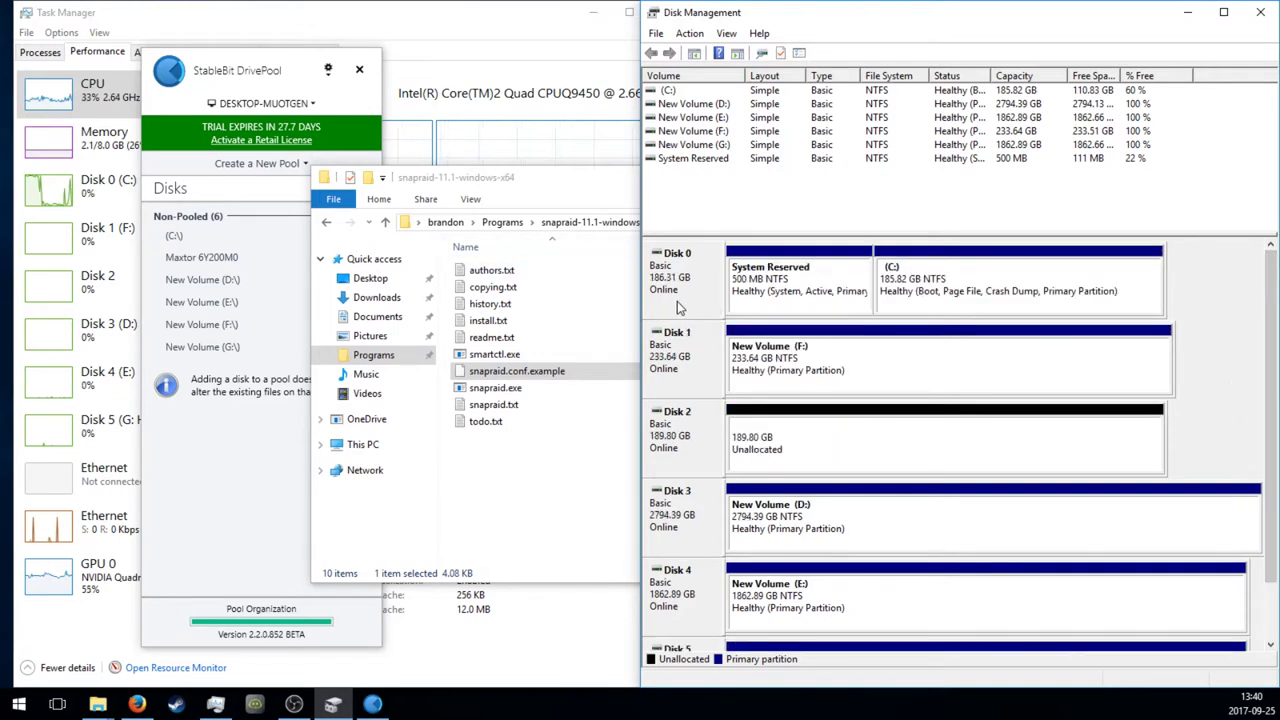
pyautogui.click(912, 296)
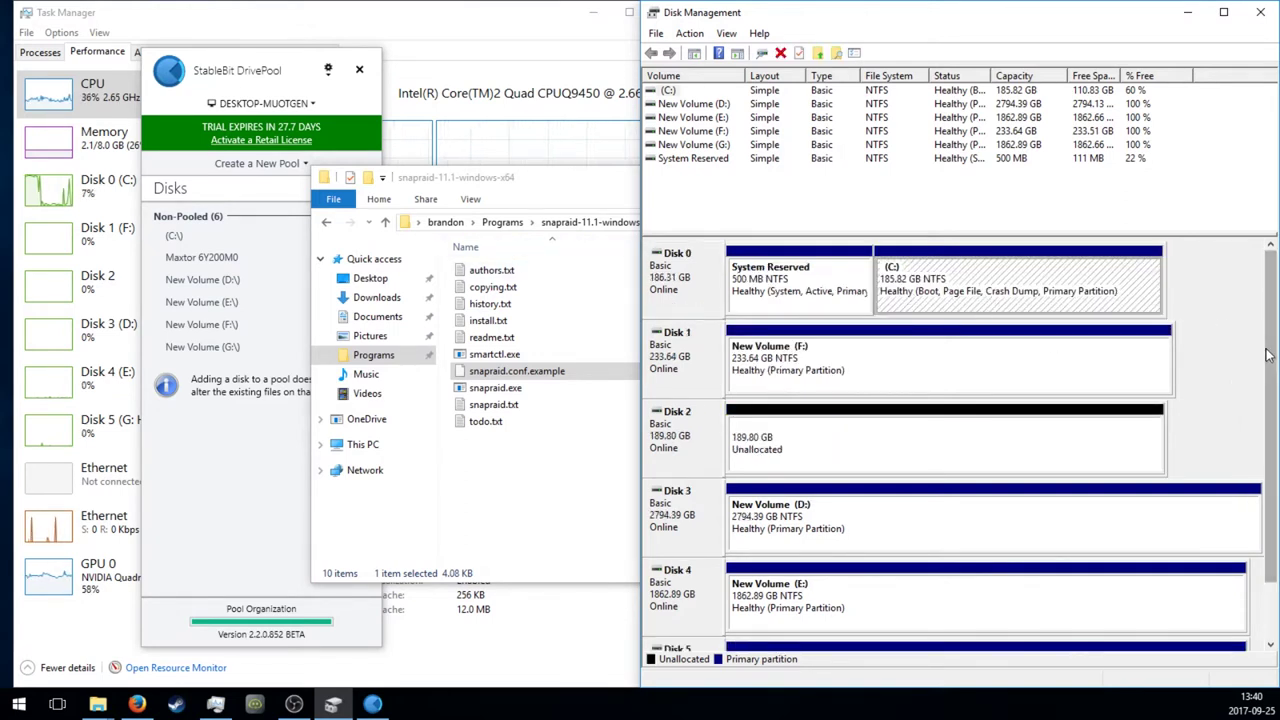
pyautogui.moveTo(1268, 330); pyautogui.dragTo(1268, 410)
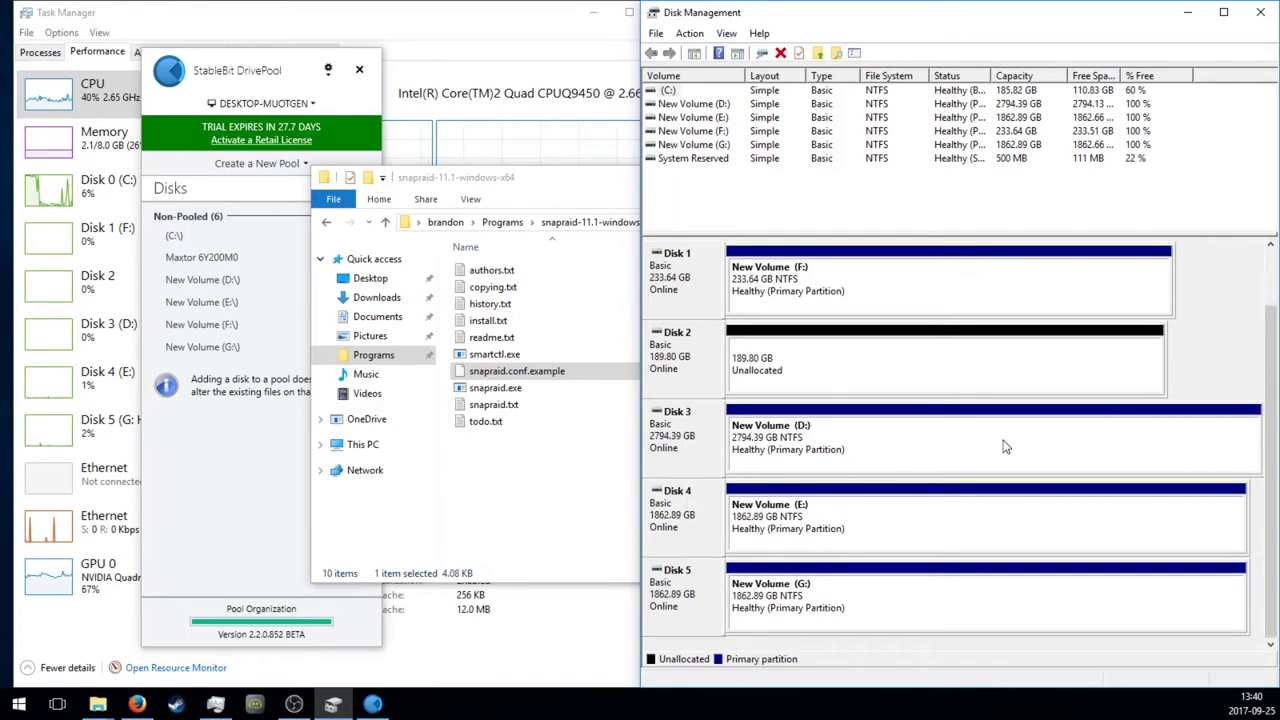
pyautogui.click(1004, 542)
pyautogui.click(1010, 612)
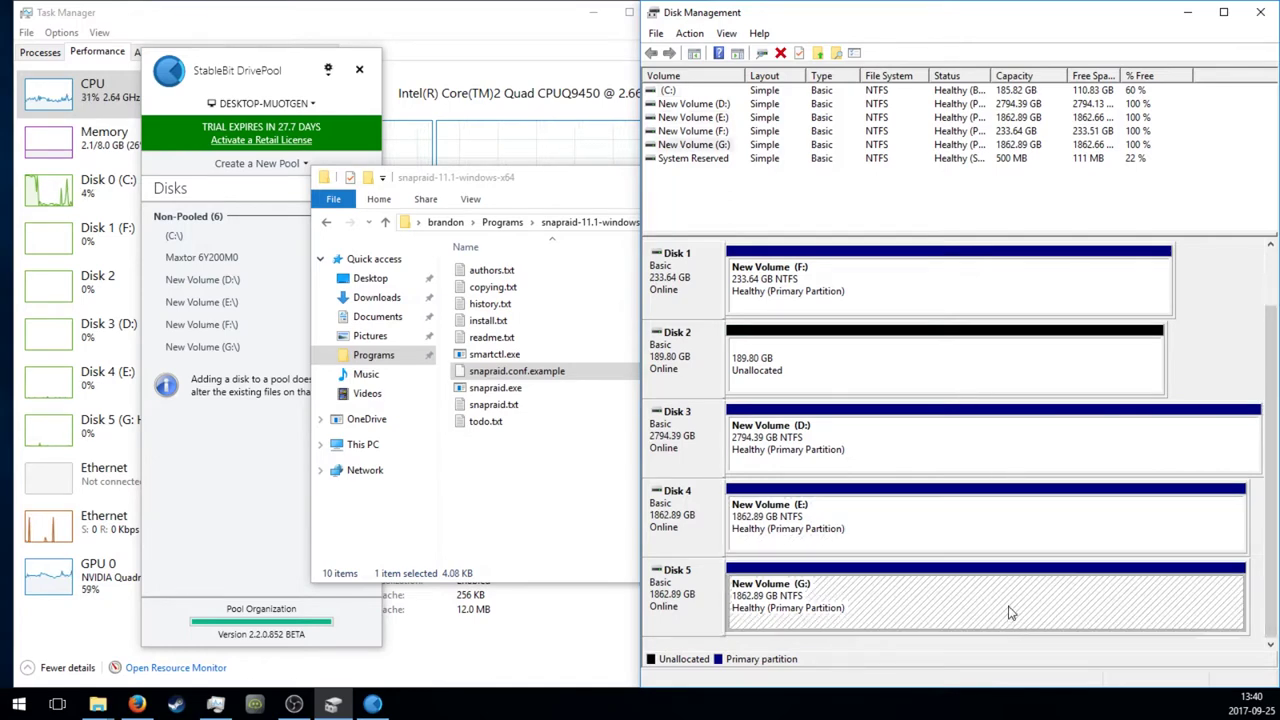
pyautogui.click(805, 292)
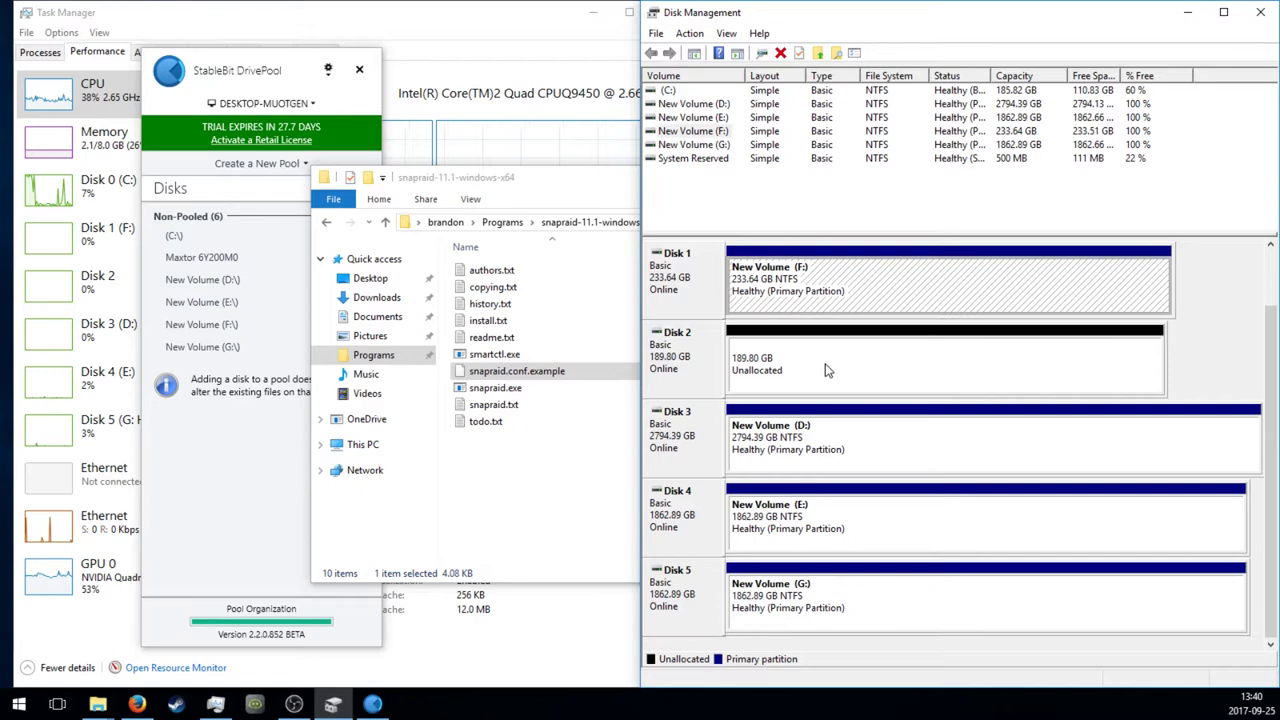
# - Inspect Disk 2's unallocated space and the D: and E: volumes, then view DrivePool's unpooled disks
pyautogui.click(830, 390)
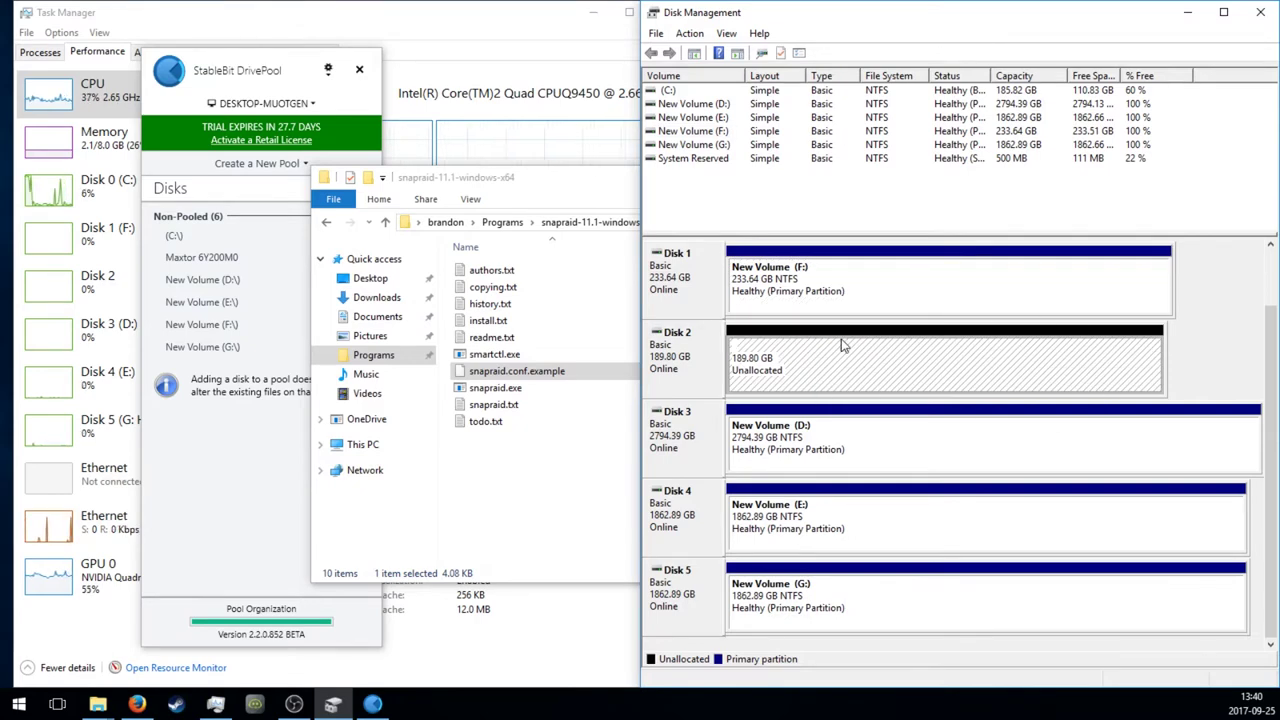
pyautogui.click(807, 451)
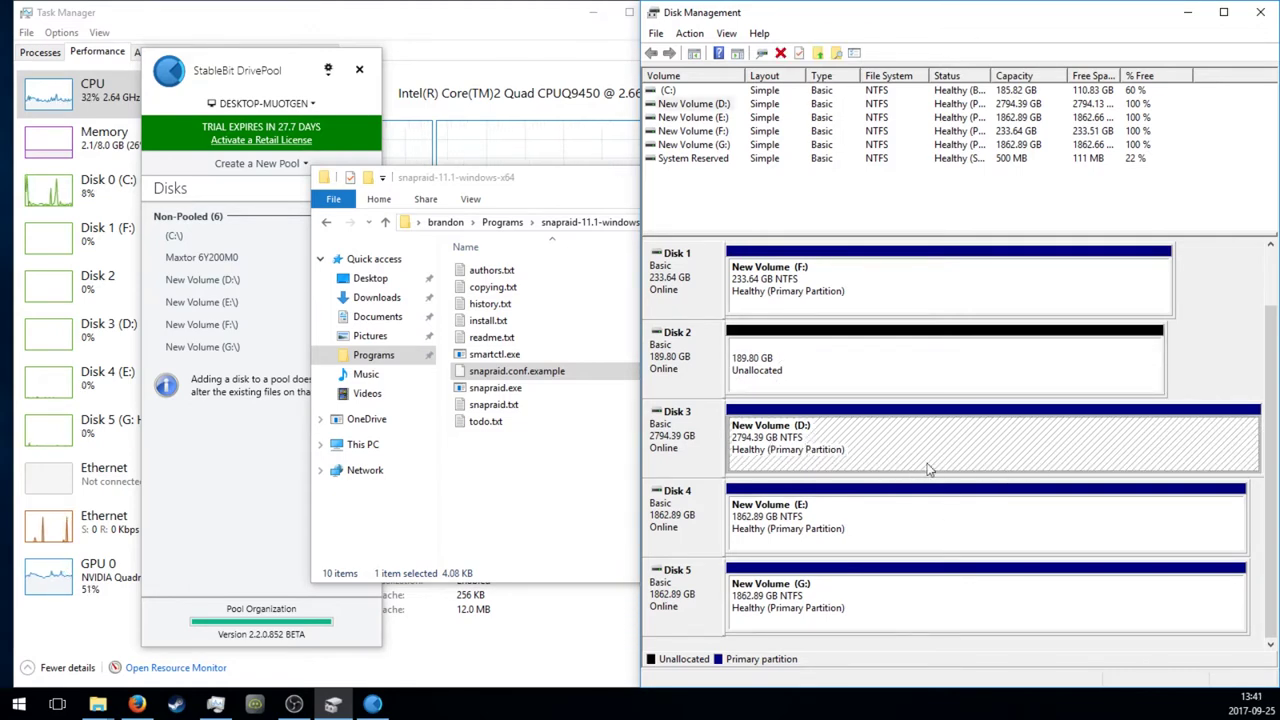
pyautogui.click(967, 528)
pyautogui.click(976, 436)
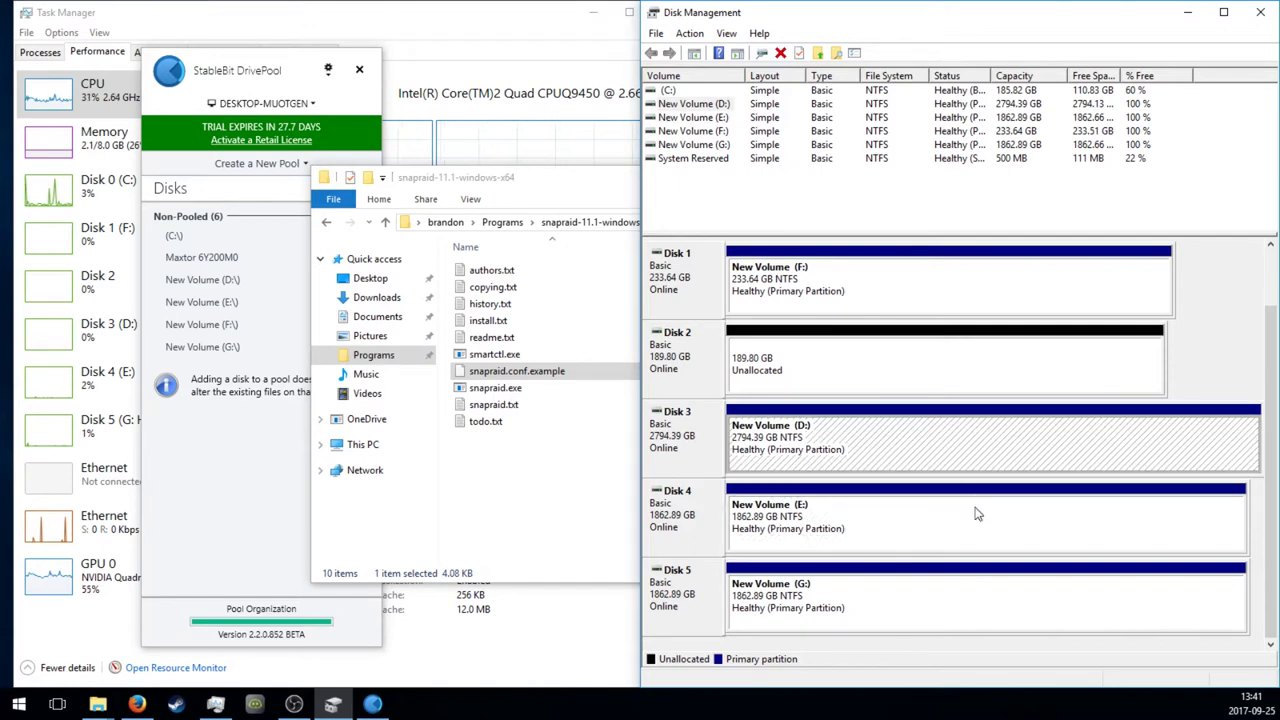
pyautogui.click(1085, 520)
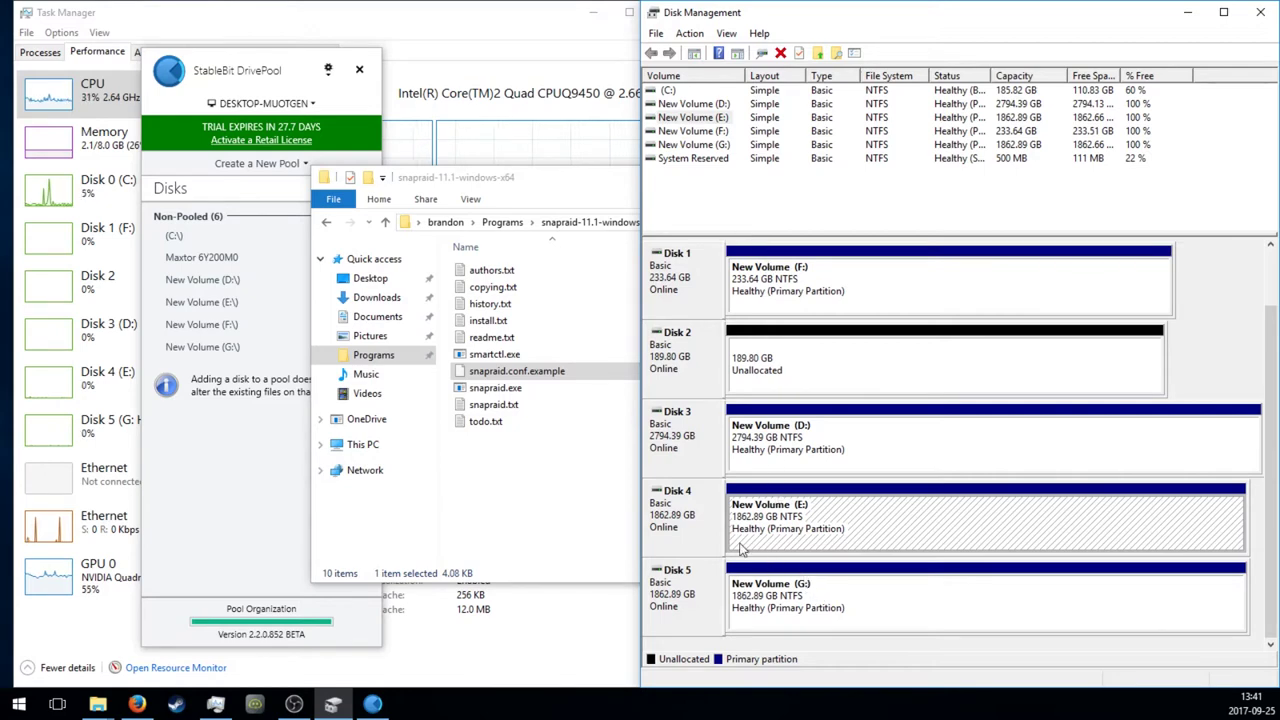
pyautogui.click(775, 584)
pyautogui.click(777, 542)
pyautogui.click(790, 520)
pyautogui.click(793, 438)
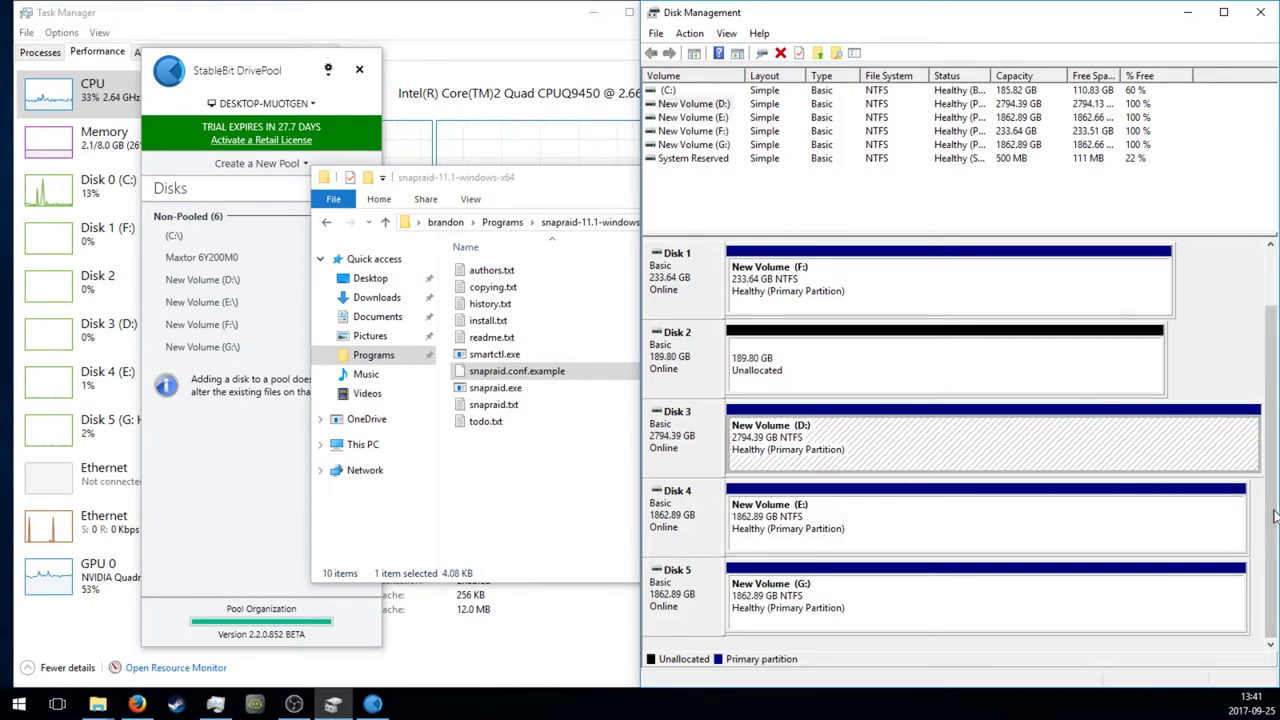
pyautogui.moveTo(1271, 450)
pyautogui.mouseDown()
pyautogui.moveTo(1271, 330)
pyautogui.moveTo(1271, 450)
pyautogui.mouseUp()
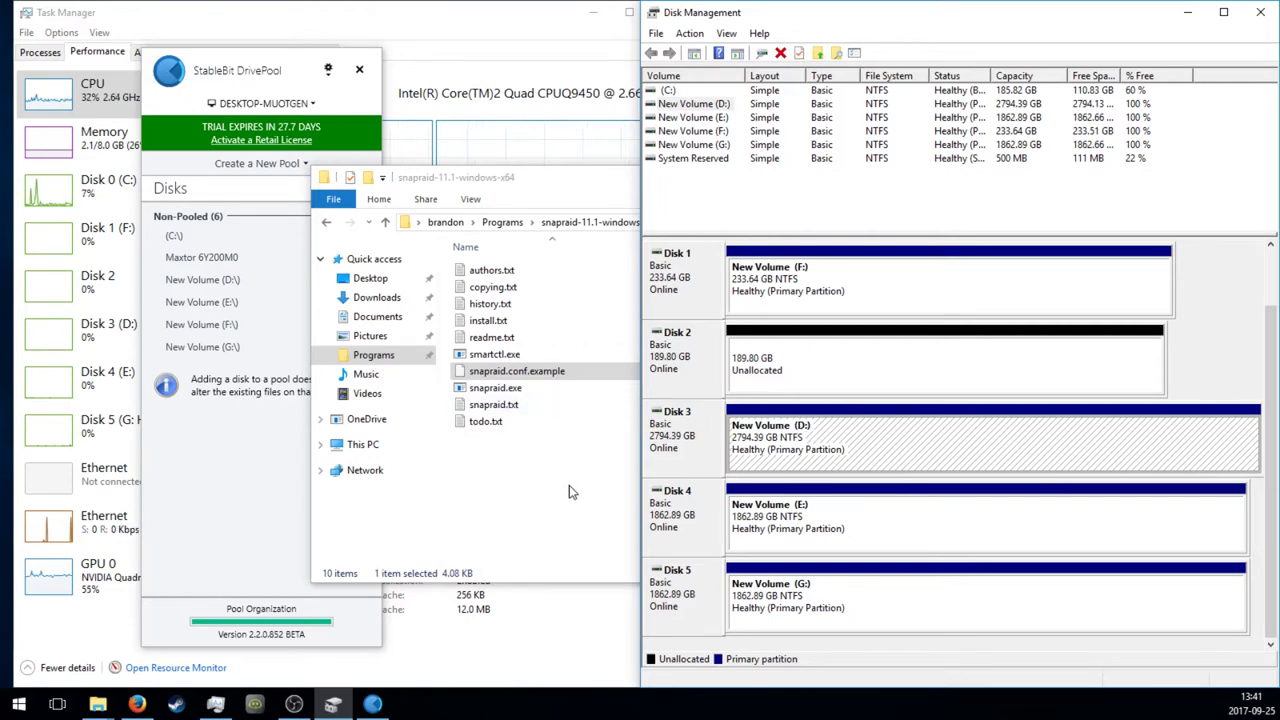
pyautogui.click(608, 500)
pyautogui.click(210, 480)
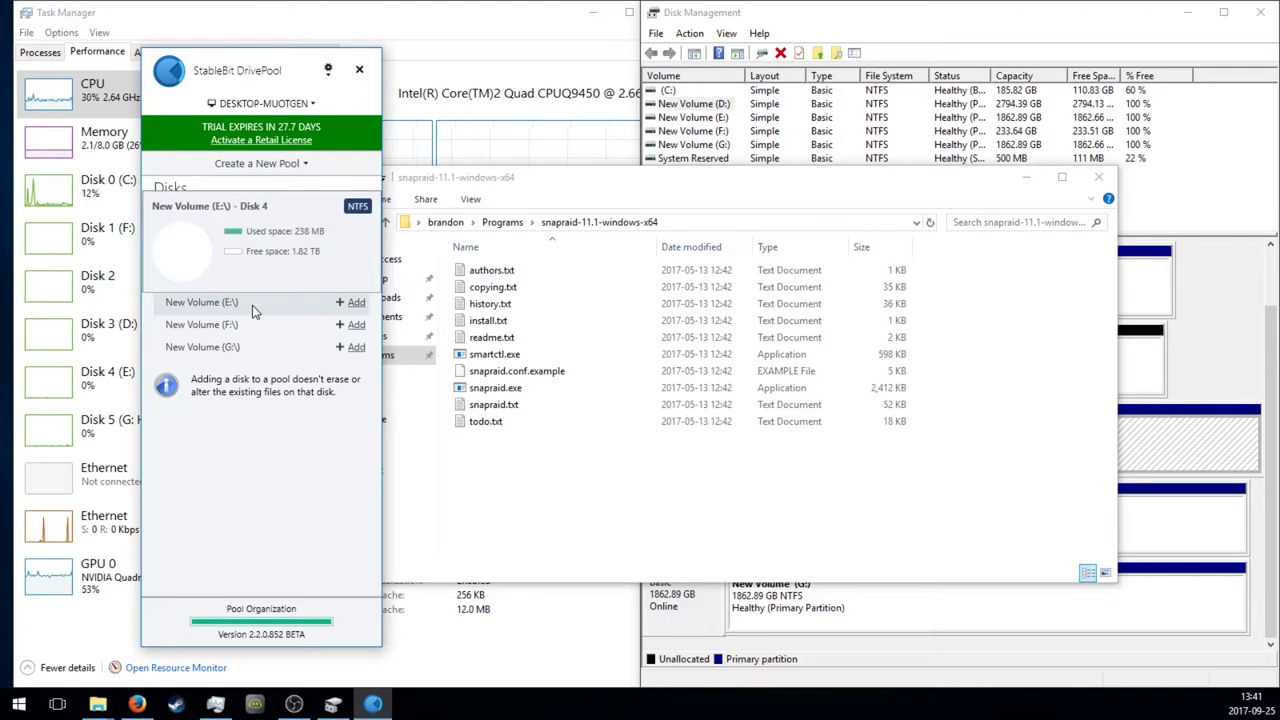
pyautogui.moveTo(202, 302)
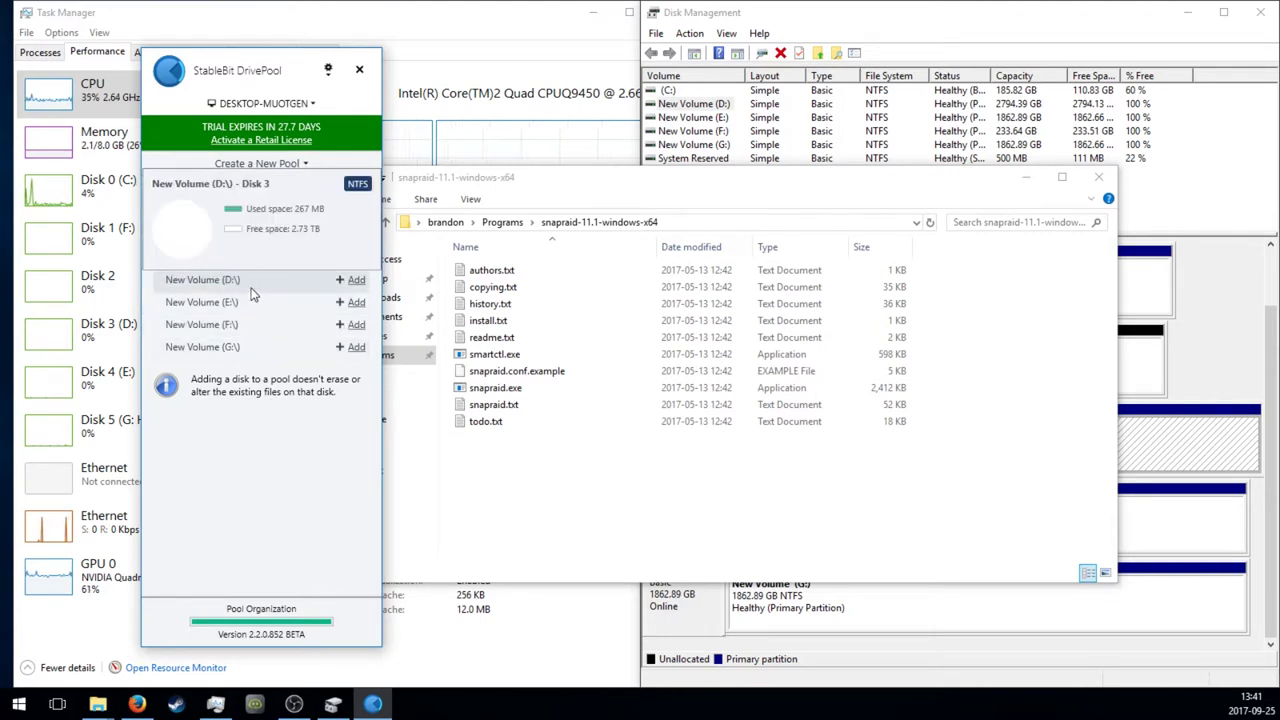
# - Add New Volume (E:) to a new DrivePool pool and select snapraid.conf.example in Explorer
pyautogui.click(350, 302)
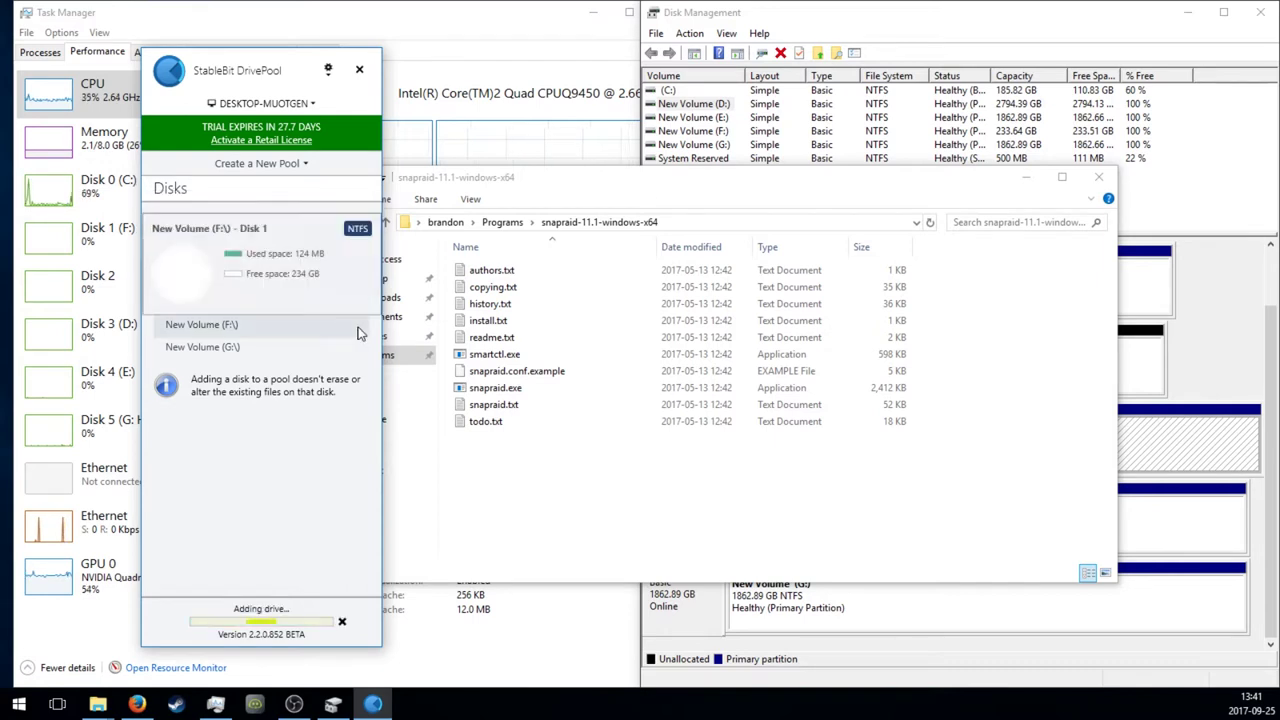
pyautogui.click(353, 325)
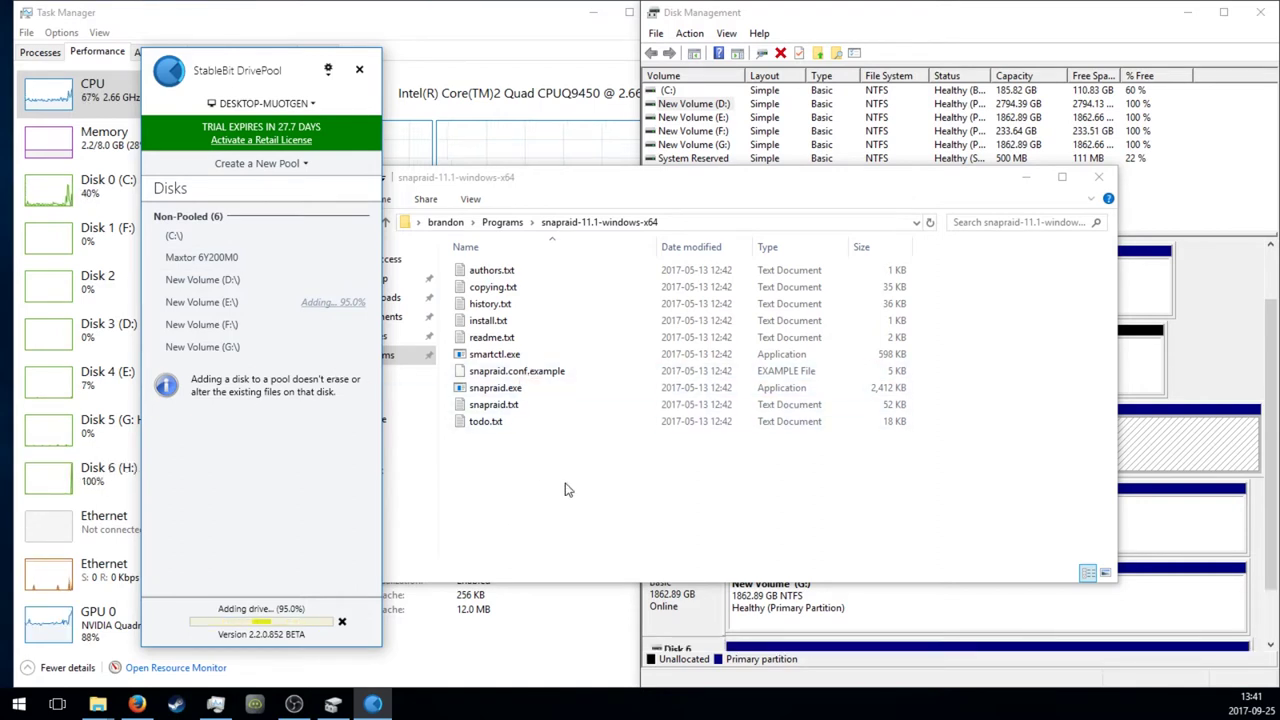
pyautogui.click(513, 371)
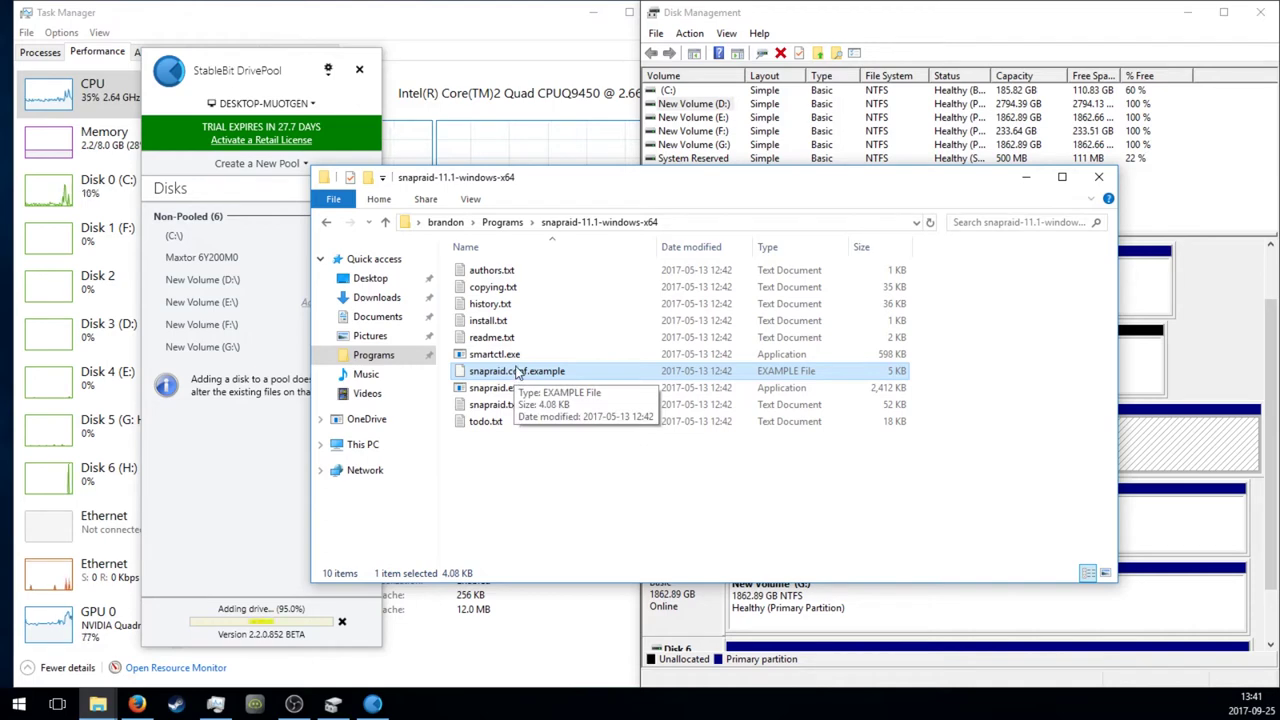
pyautogui.moveTo(516, 371)
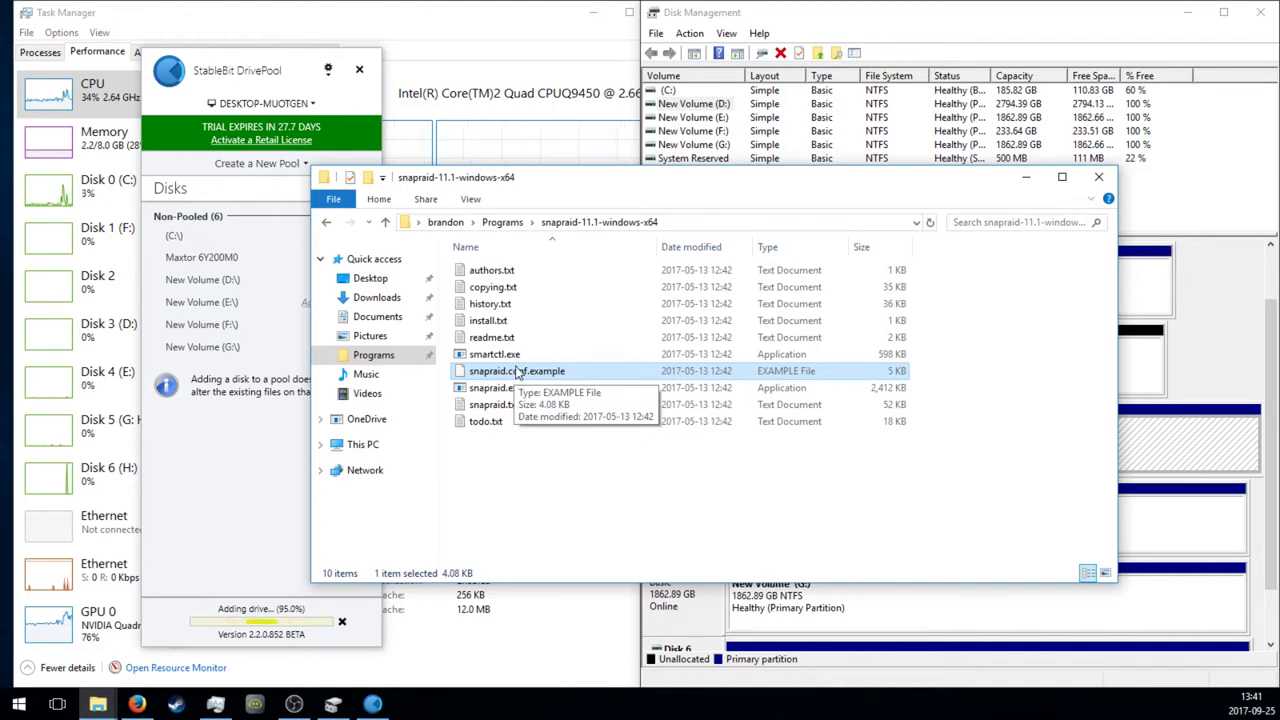
# - Duplicate snapraid.conf.example with the Explorer copier and rename the copy, accepting the extension change
pyautogui.hotkey('ctrl', 'c')
pyautogui.hotkey('ctrl', 'v')
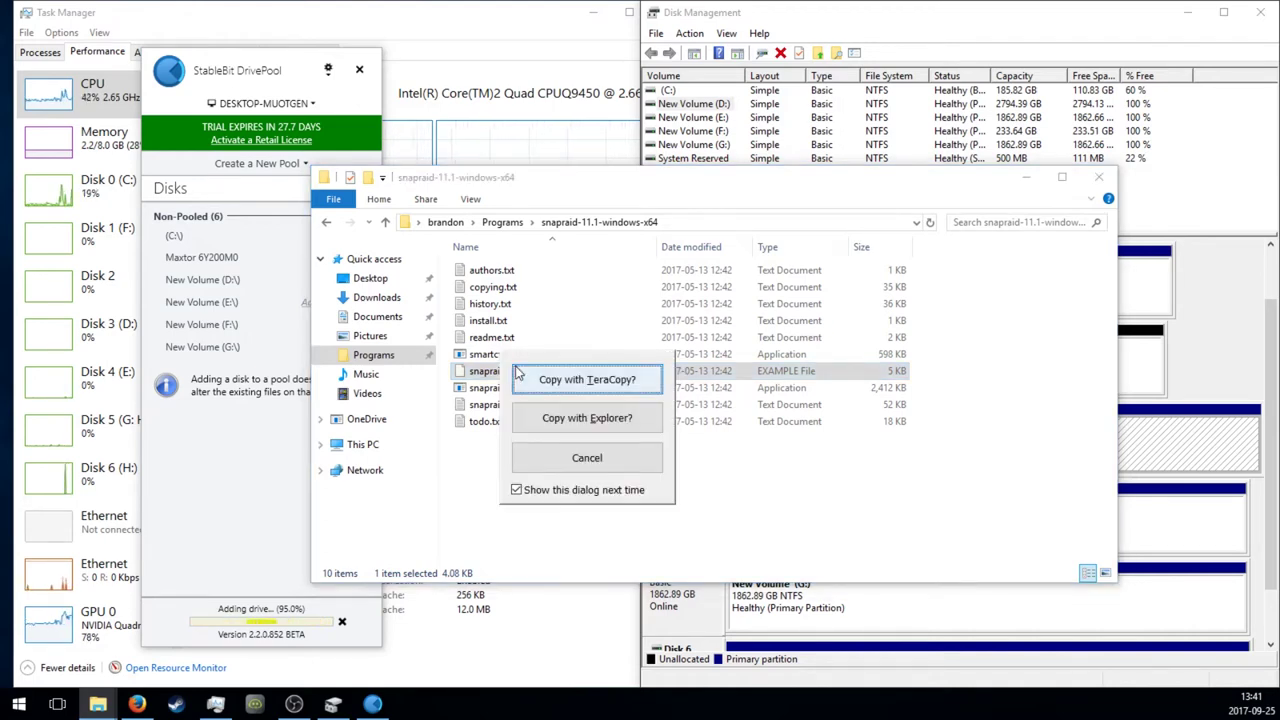
pyautogui.click(555, 418)
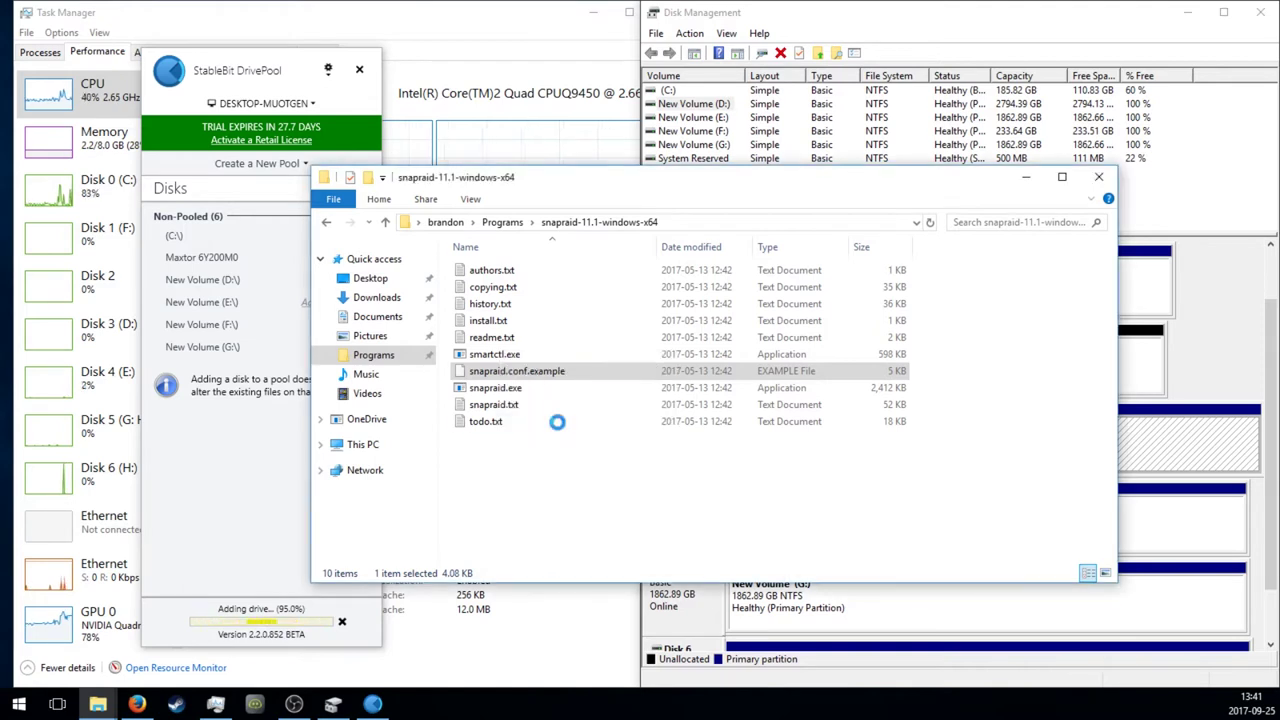
pyautogui.click(540, 371)
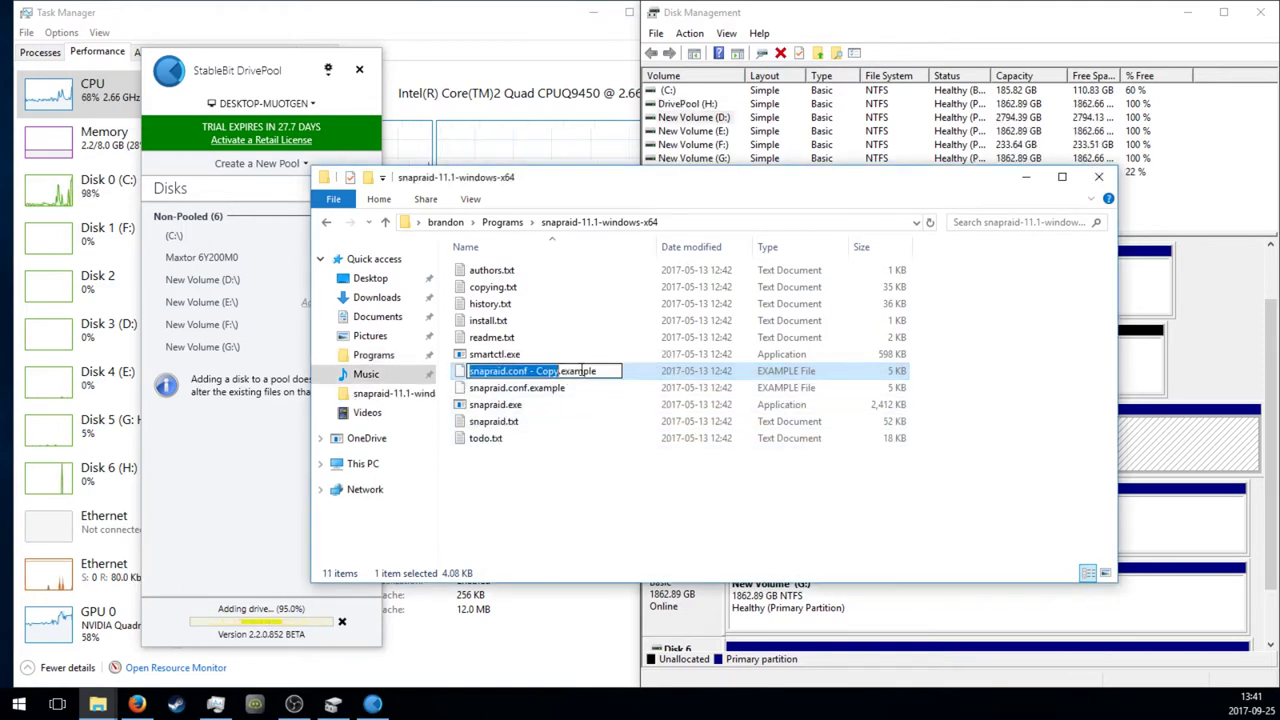
pyautogui.press('BackSpace')
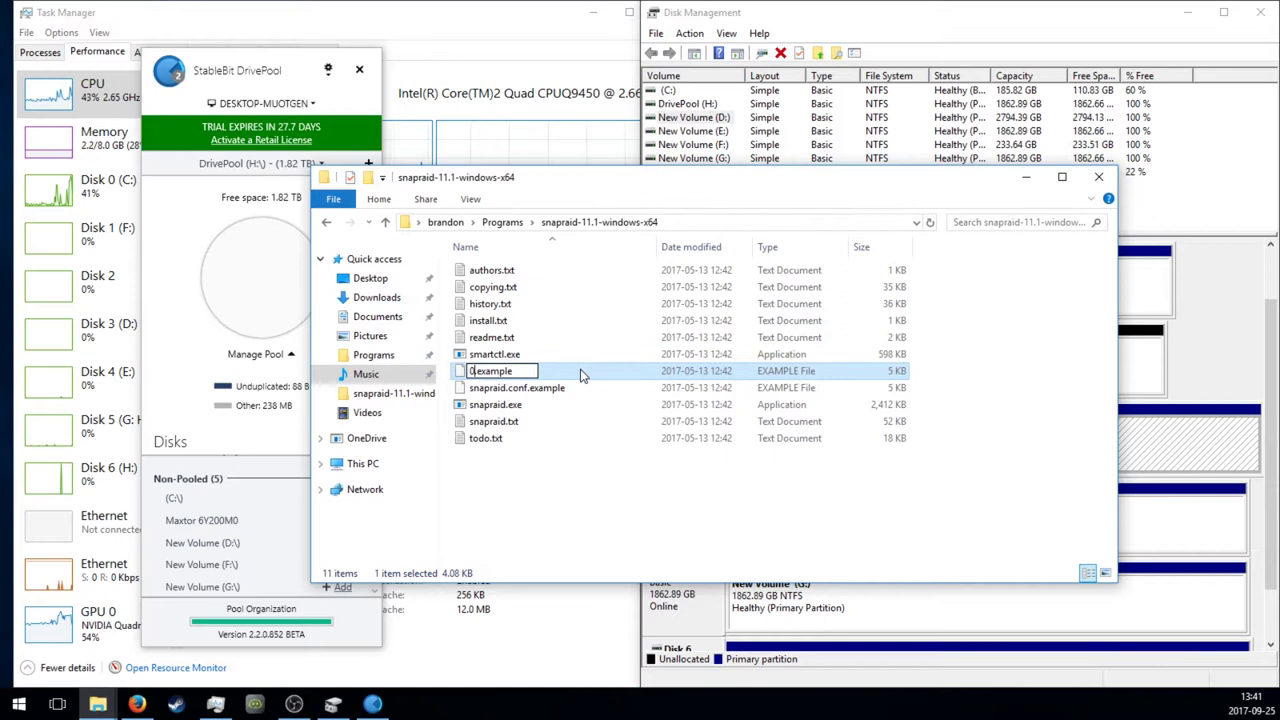
pyautogui.write('snapraid.co')
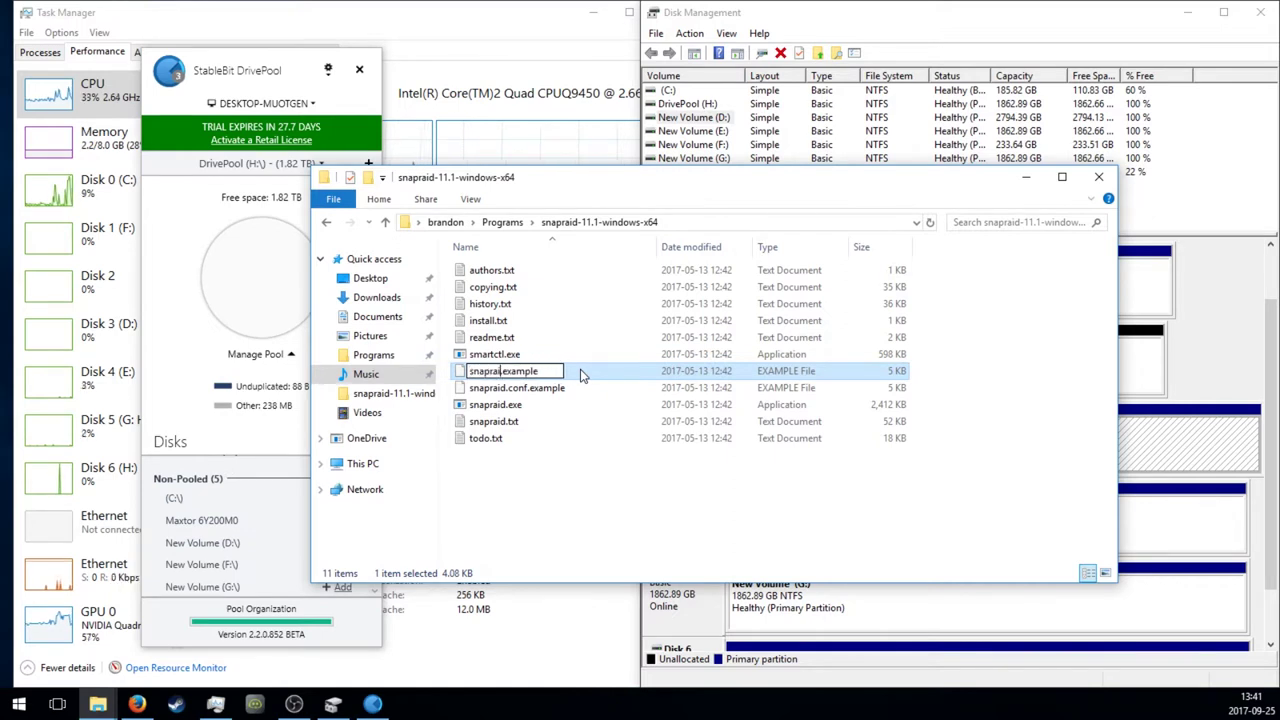
pyautogui.write('n')
pyautogui.press('Delete')
pyautogui.press('Delete')
pyautogui.press('Delete')
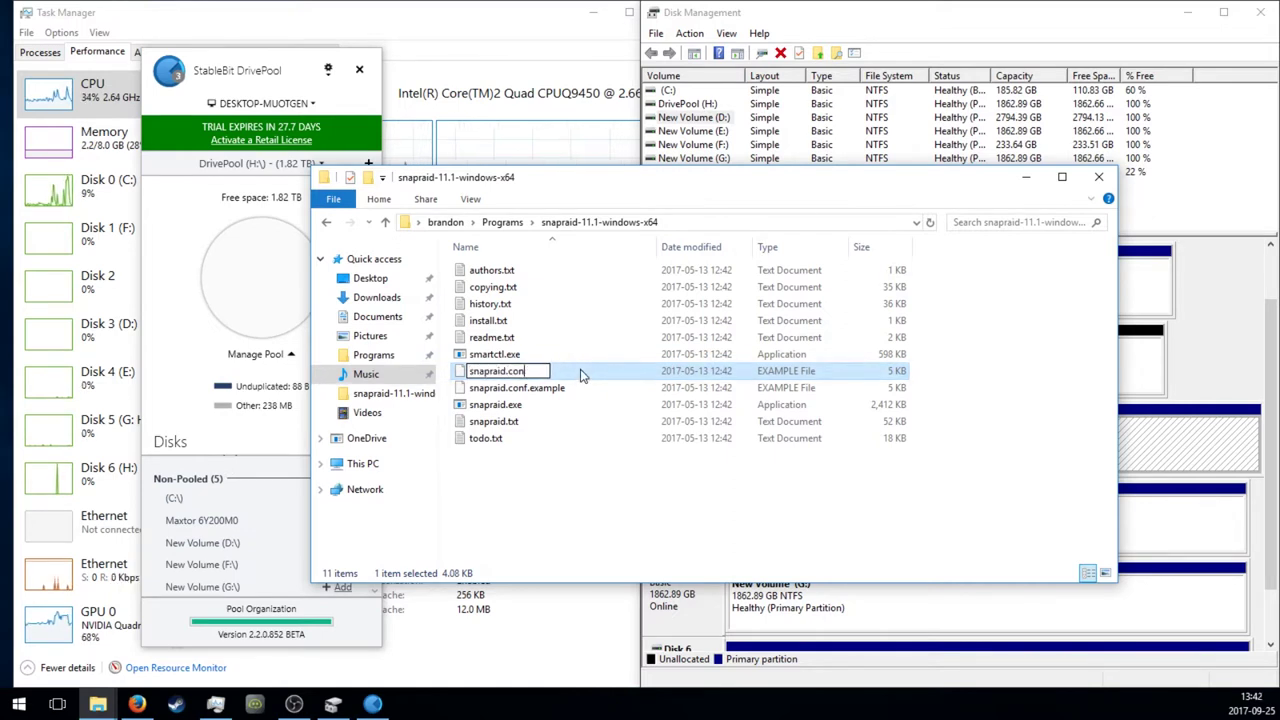
pyautogui.press('Return')
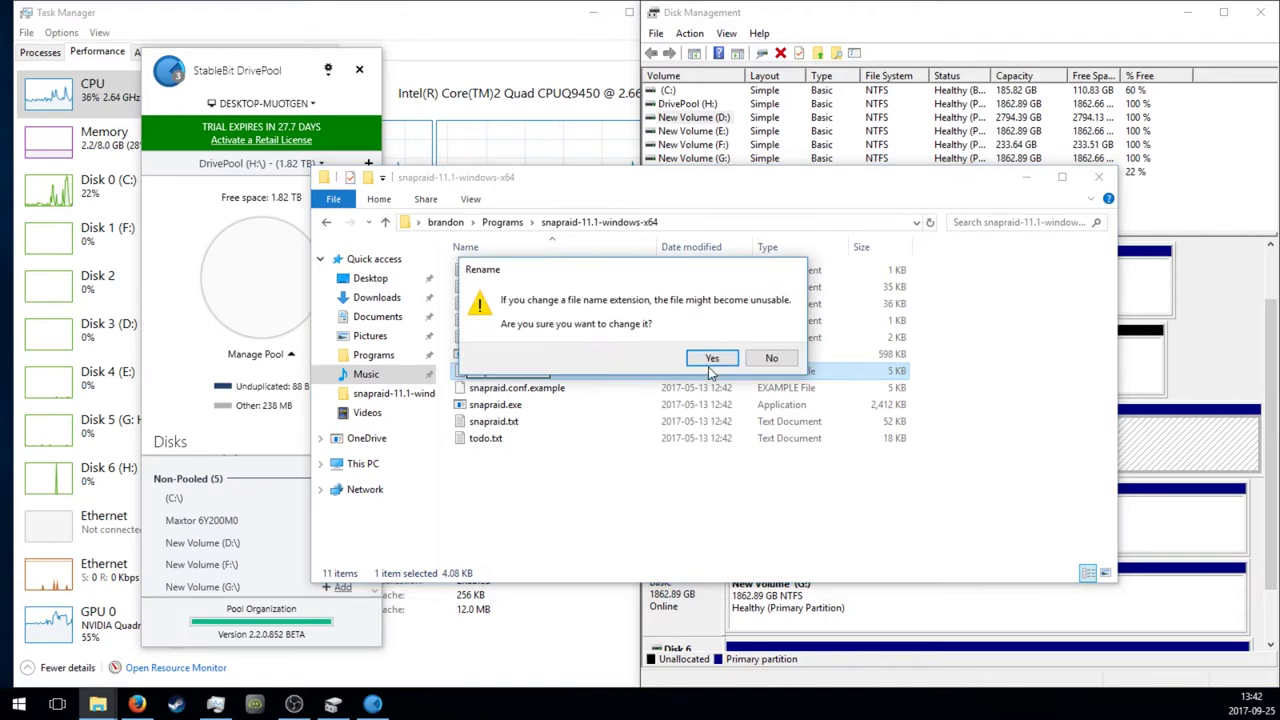
pyautogui.click(712, 366)
# - Correct the copy's name to snapraid.conf and open it in Notepad++
pyautogui.rightClick(661, 375)
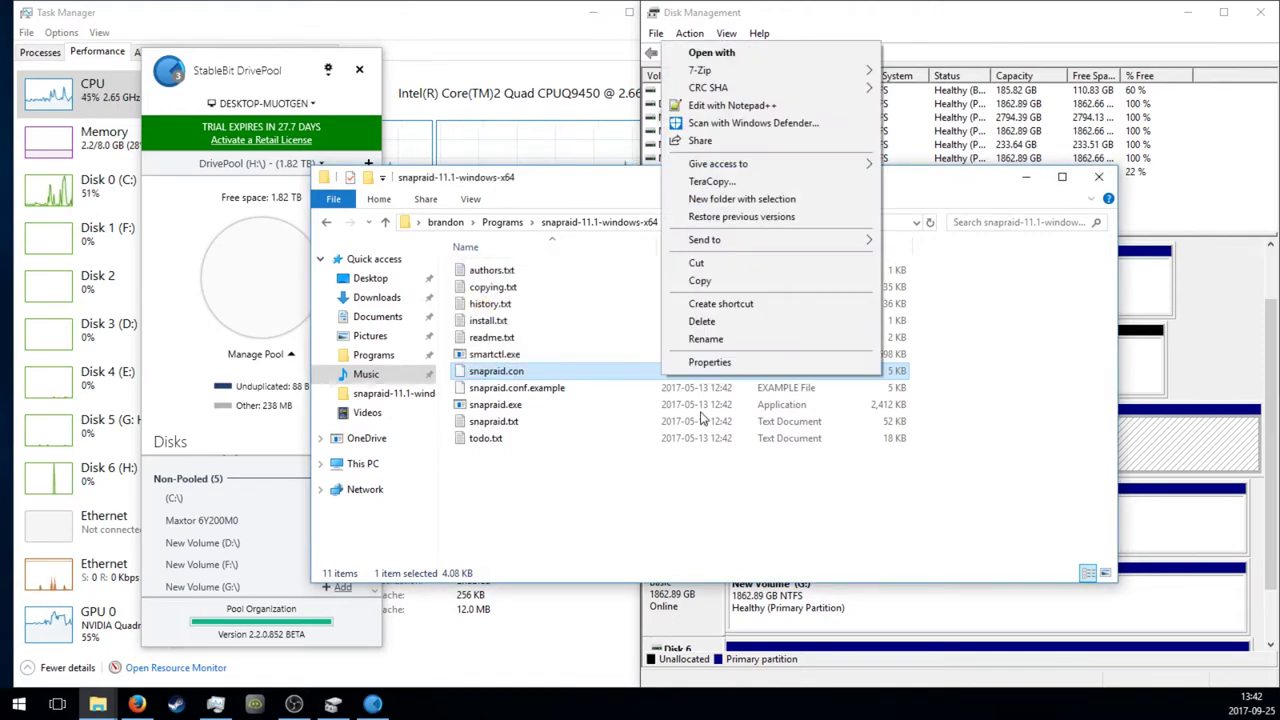
pyautogui.press('Escape')
pyautogui.press('F2')
pyautogui.press('Right')
pyautogui.press('Right')
pyautogui.press('Right')
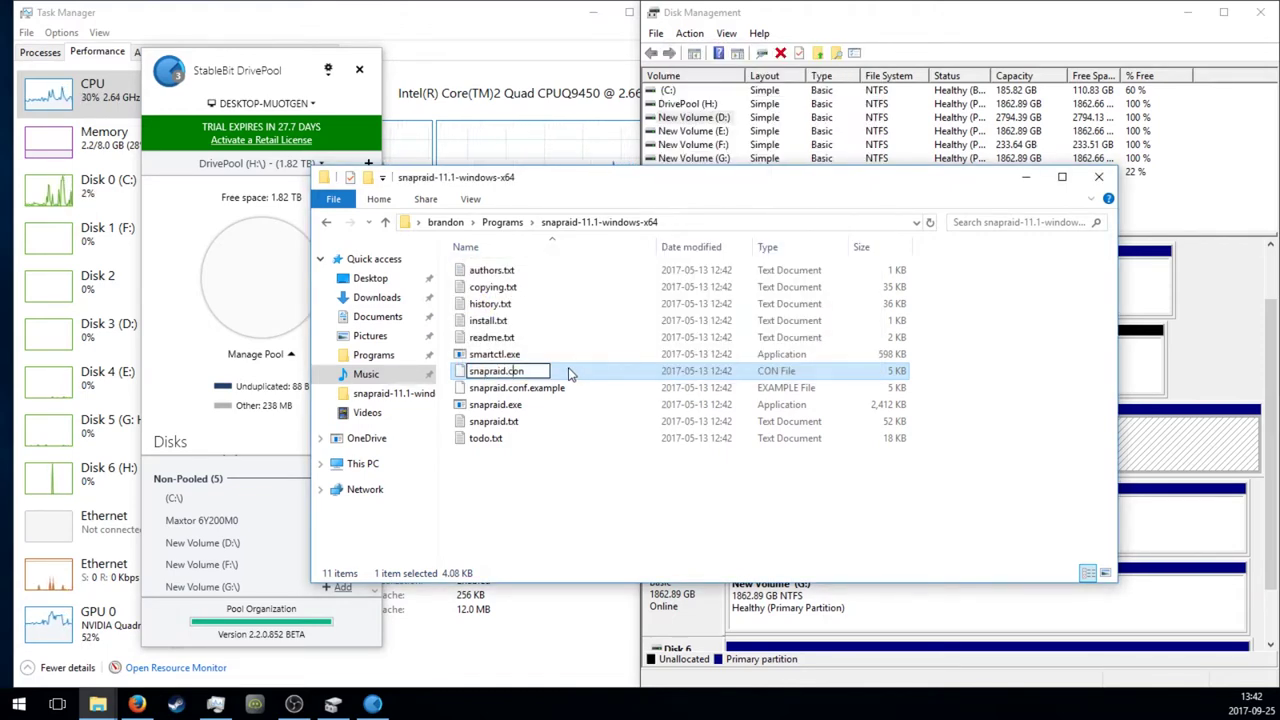
pyautogui.write('f')
pyautogui.press('Return')
pyautogui.press('Return')
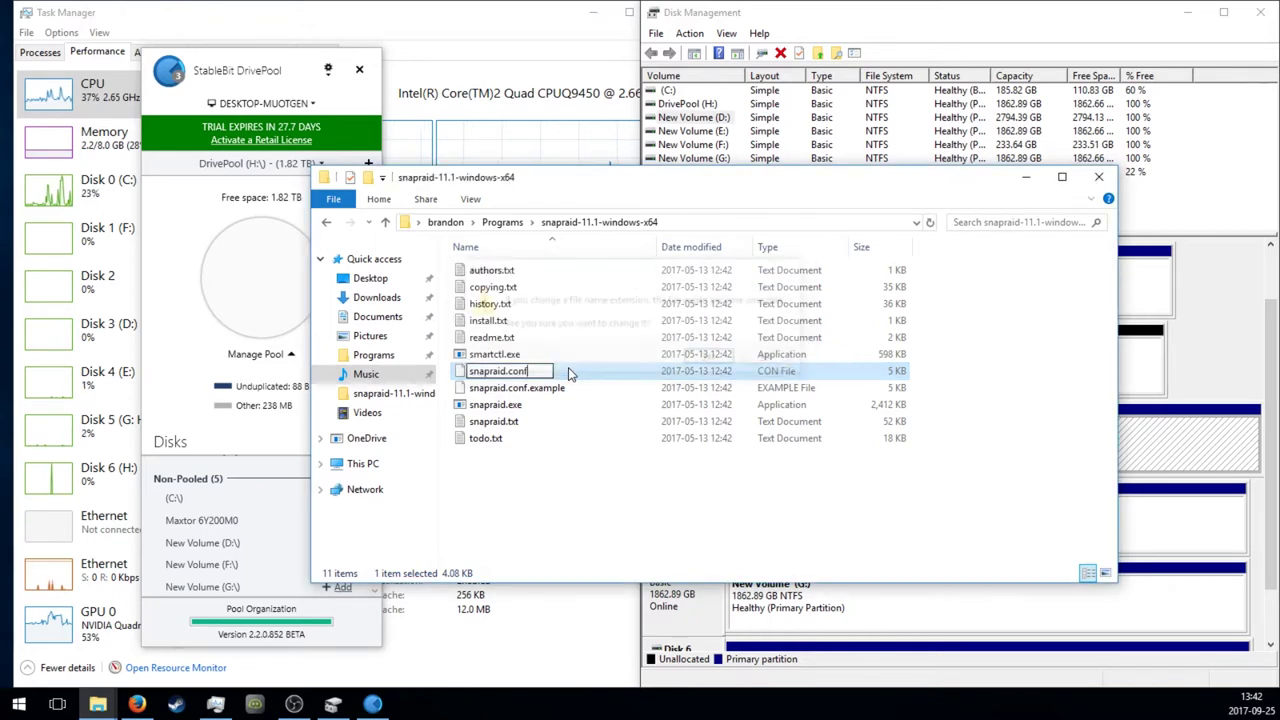
pyautogui.rightClick(563, 373)
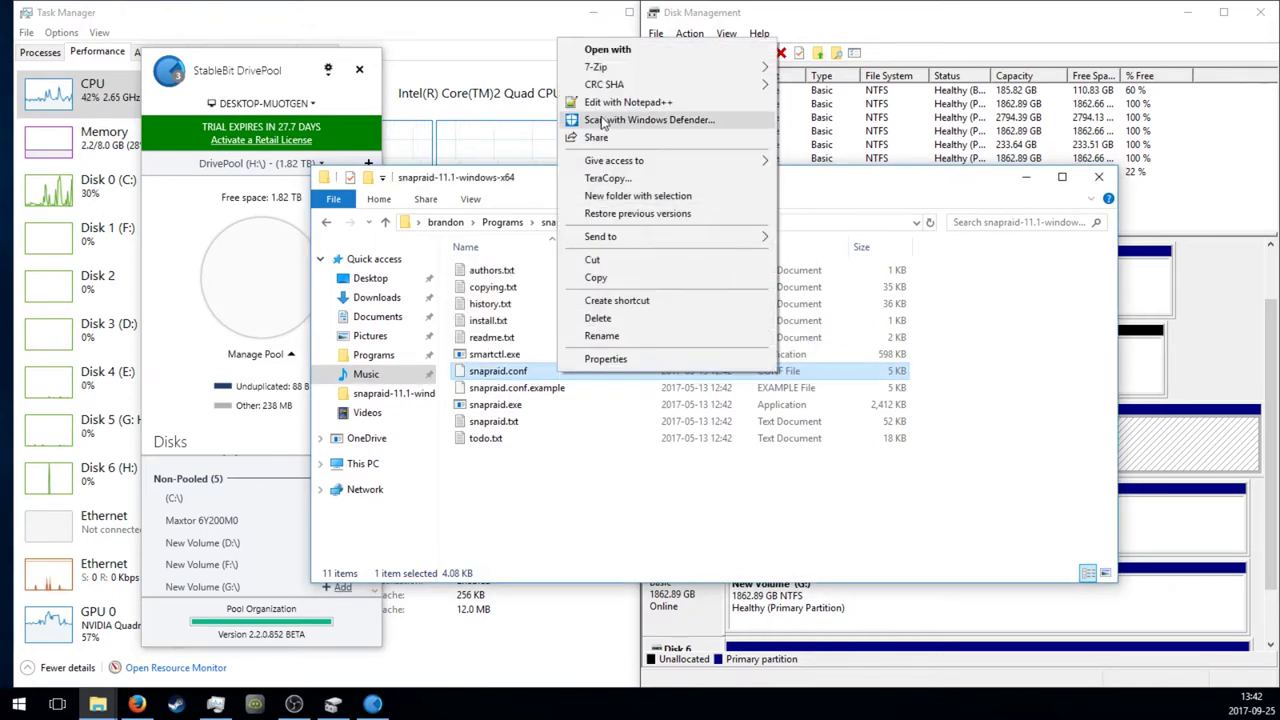
pyautogui.click(628, 102)
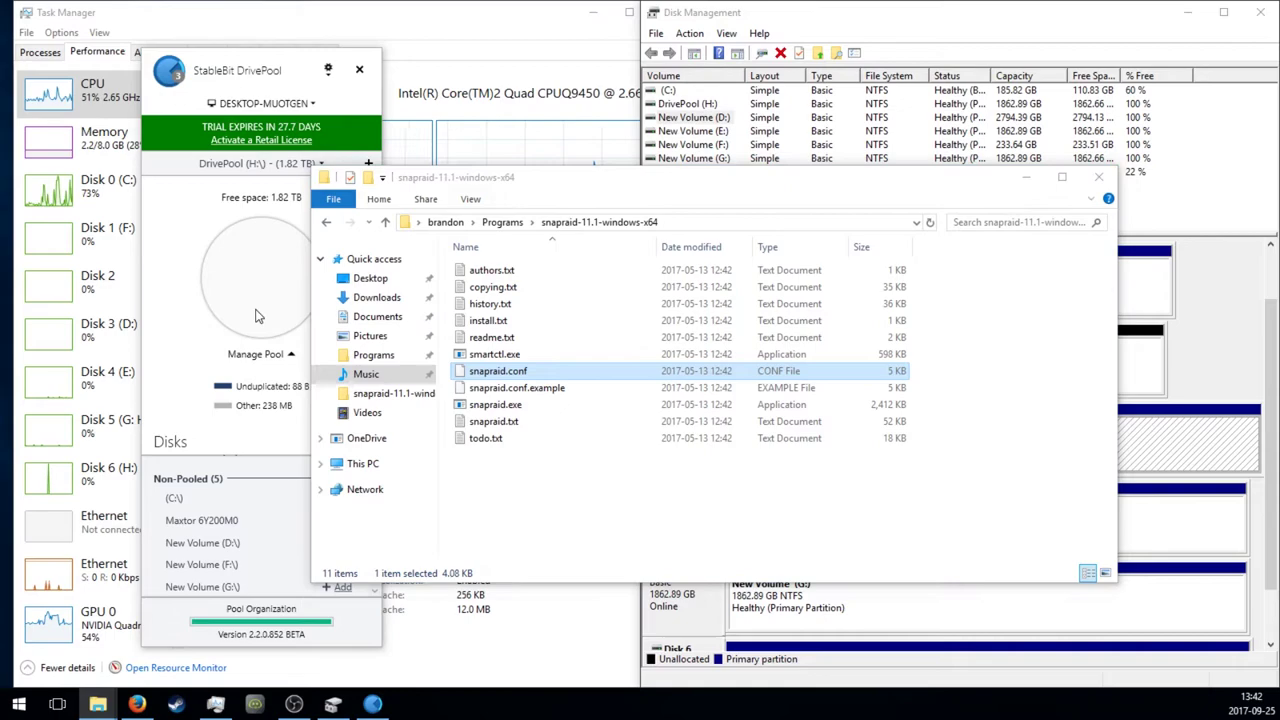
# - Move Notepad++ aside and add the F: and G: volumes to the DrivePool pool
pyautogui.moveTo(370, 18); pyautogui.dragTo(870, 42)
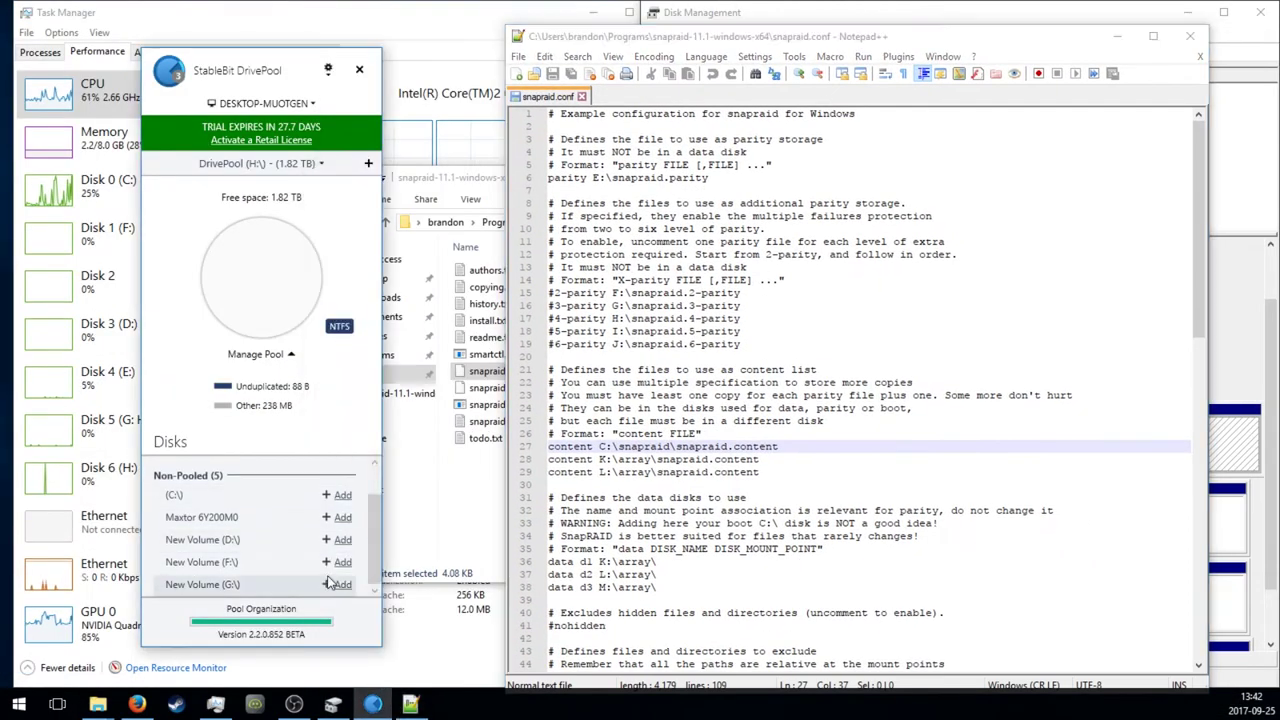
pyautogui.click(342, 562)
pyautogui.click(342, 585)
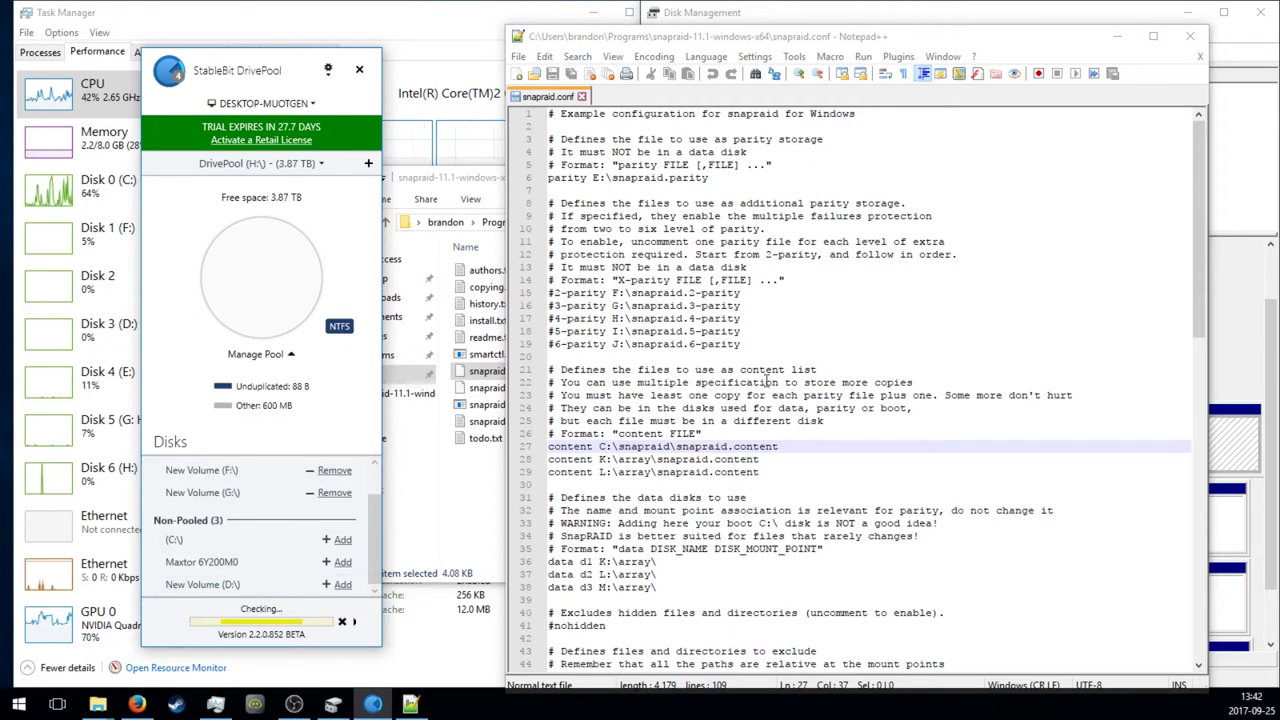
pyautogui.click(625, 268)
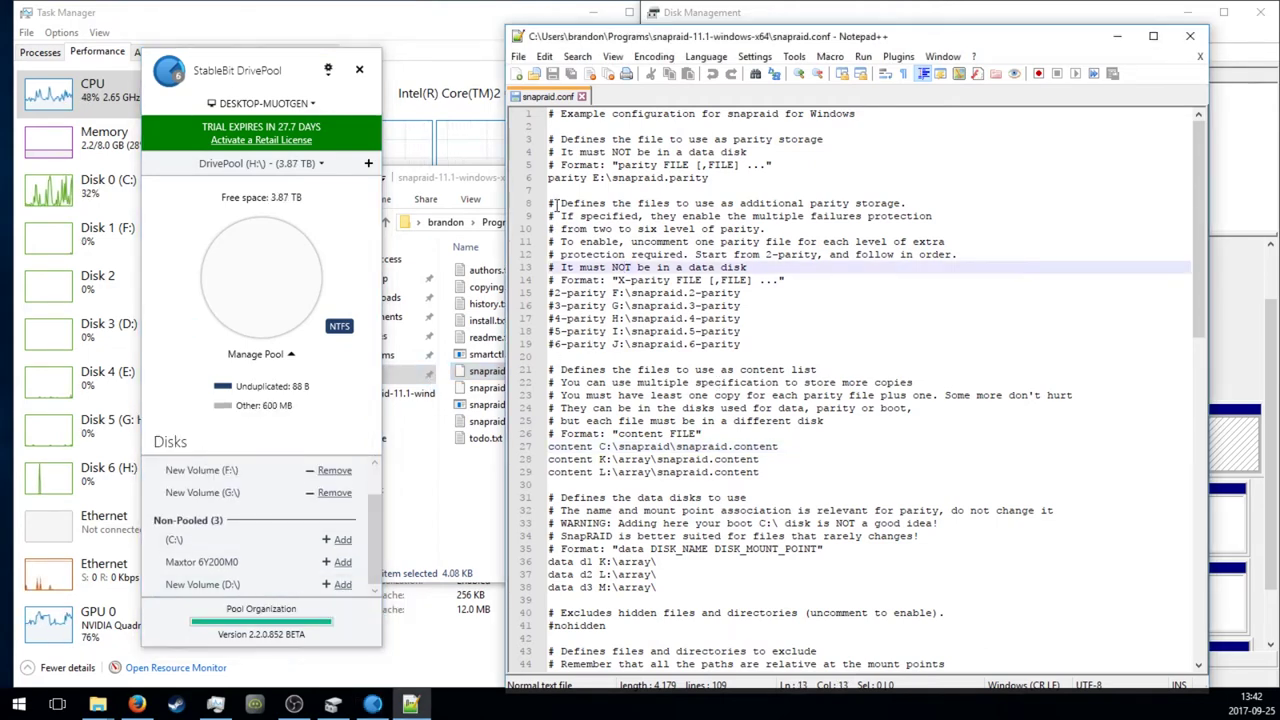
# - Change the parity line to D:\snapraid.parity and review the optional extra parity lines
pyautogui.moveTo(748, 153); pyautogui.dragTo(538, 128)
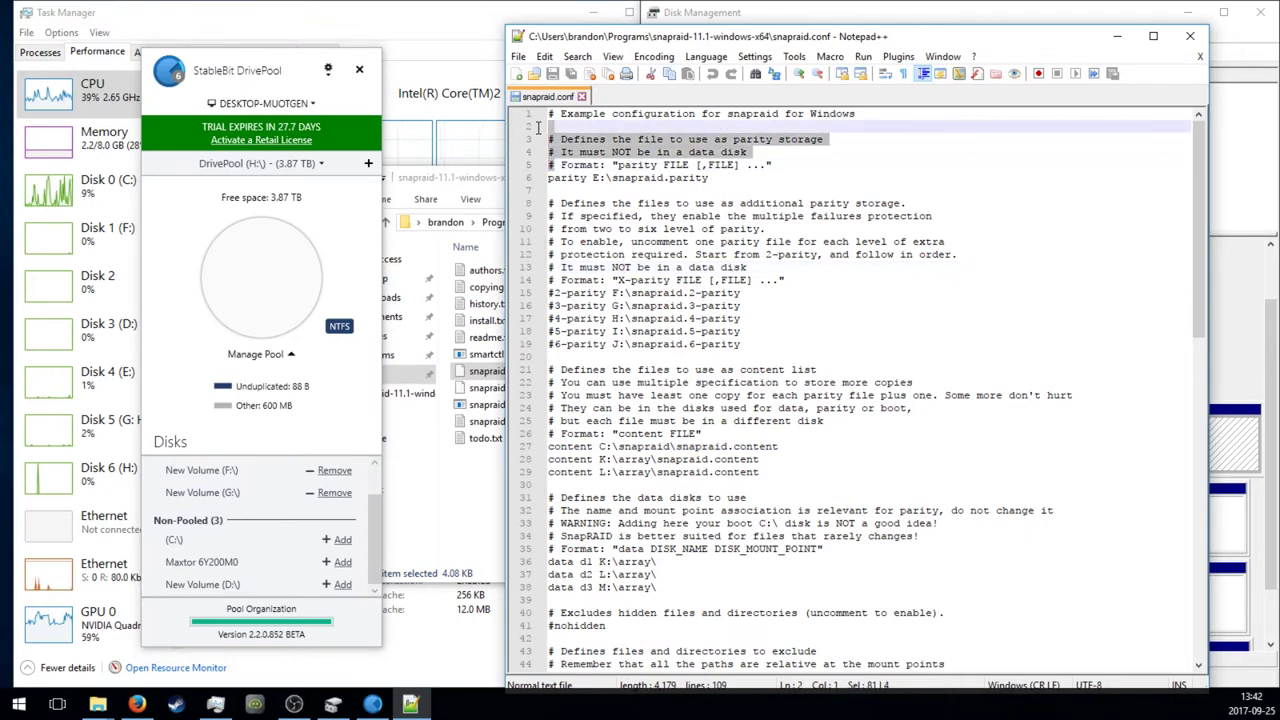
pyautogui.click(553, 165)
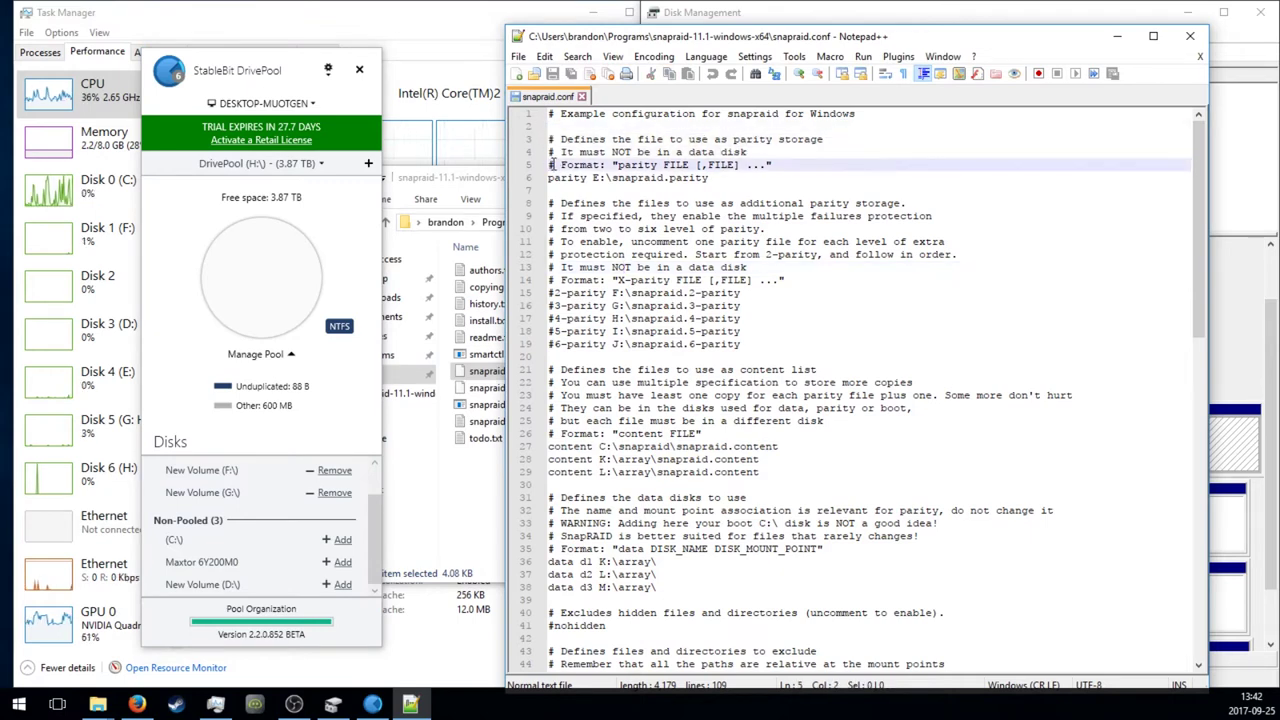
pyautogui.click(553, 178)
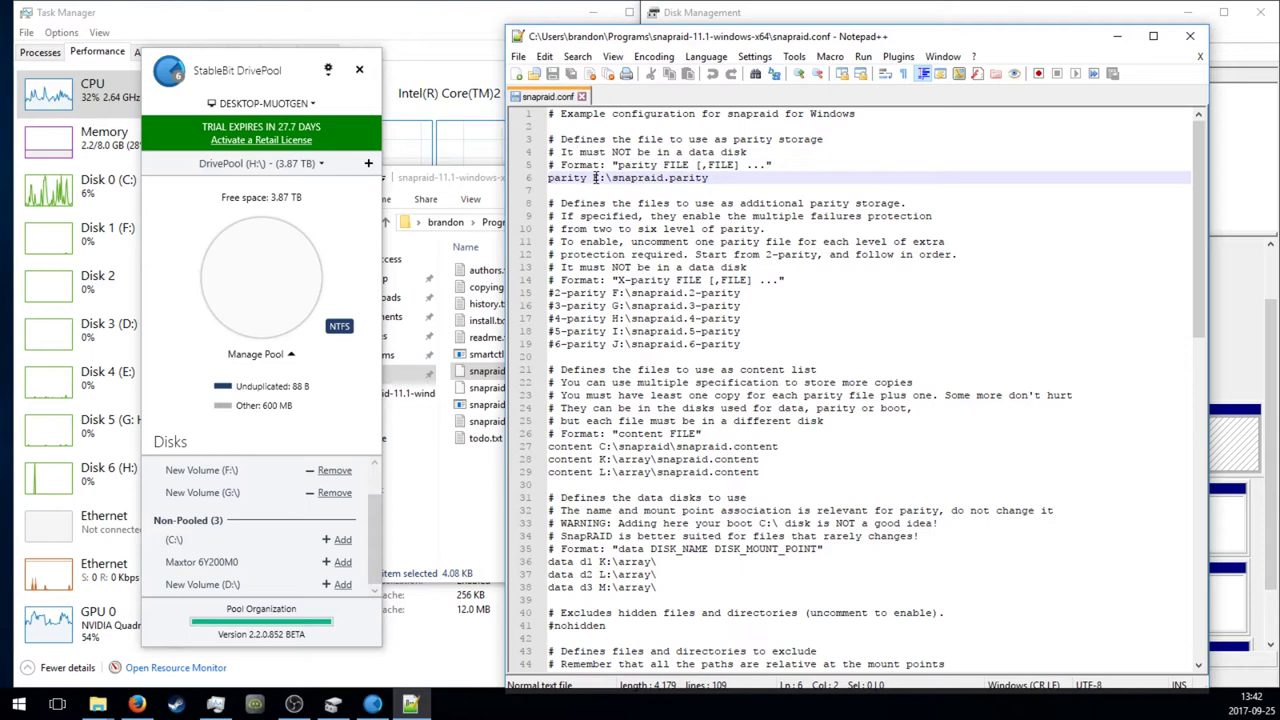
pyautogui.write('D')
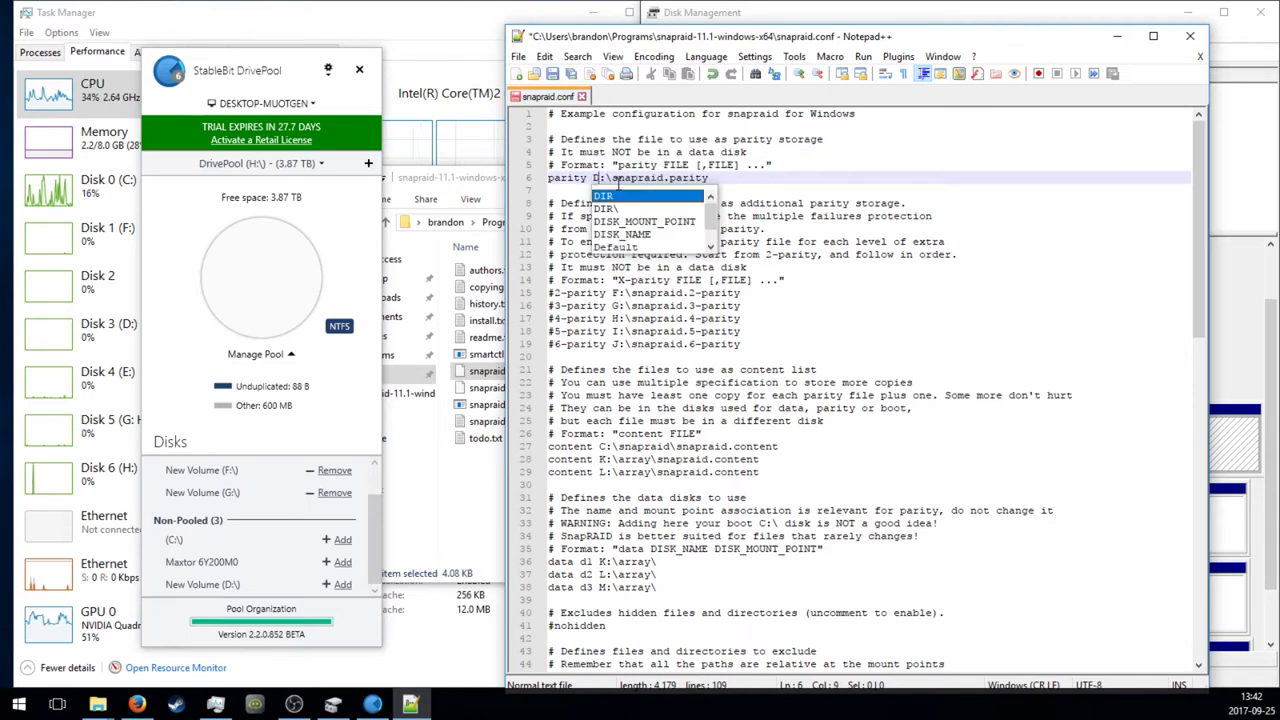
pyautogui.press('Escape')
pyautogui.moveTo(549, 178); pyautogui.dragTo(705, 181)
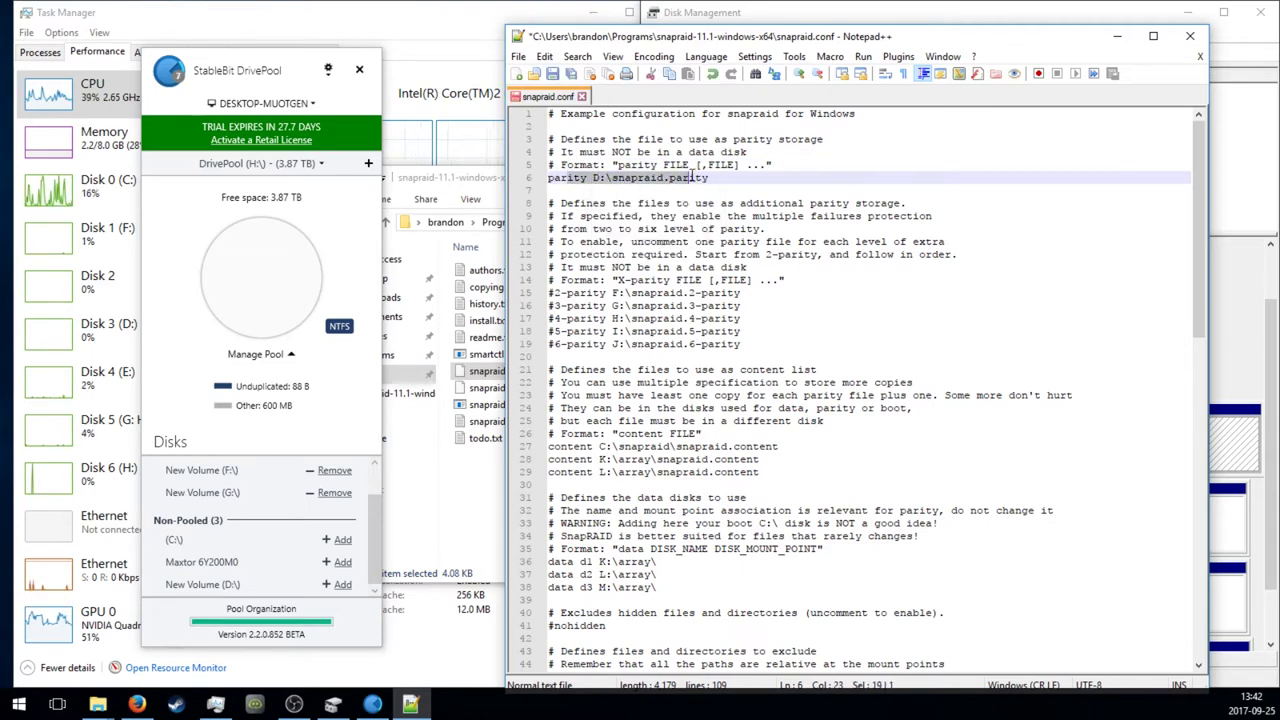
pyautogui.click(603, 181)
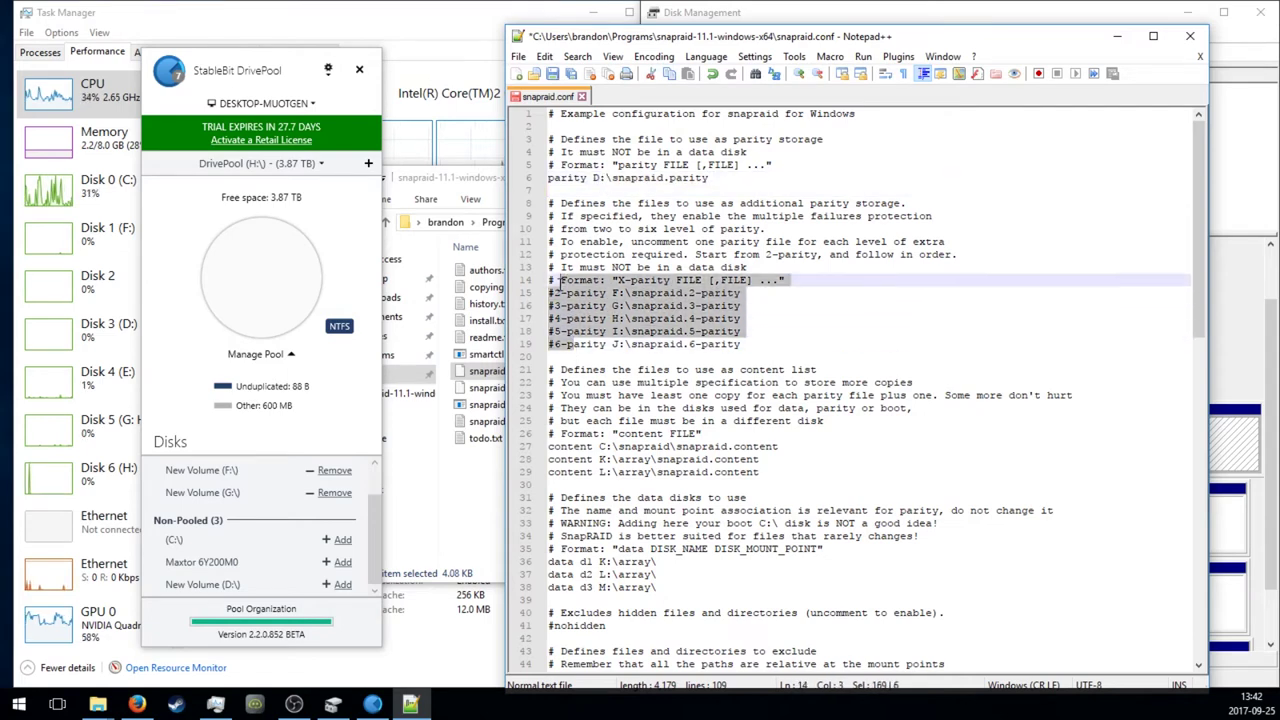
pyautogui.hotkey('shift', 'Down')
pyautogui.click(540, 293)
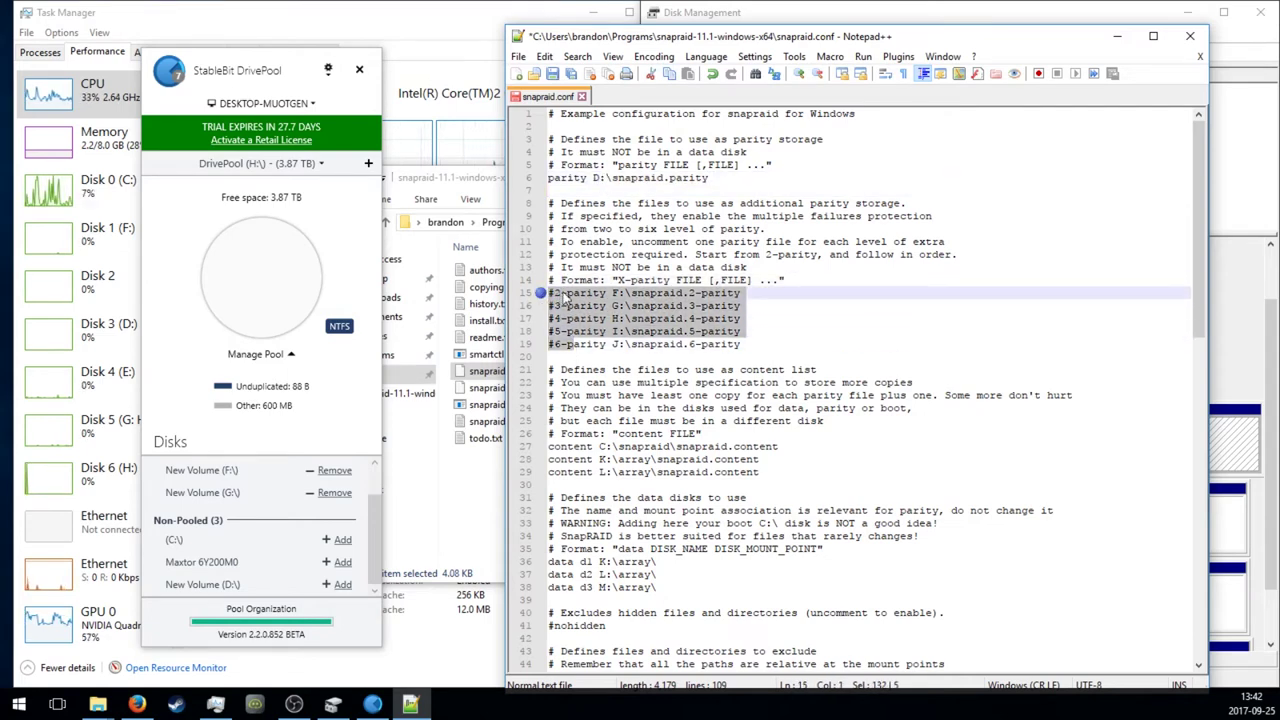
pyautogui.click(590, 267)
pyautogui.moveTo(740, 344); pyautogui.dragTo(560, 267)
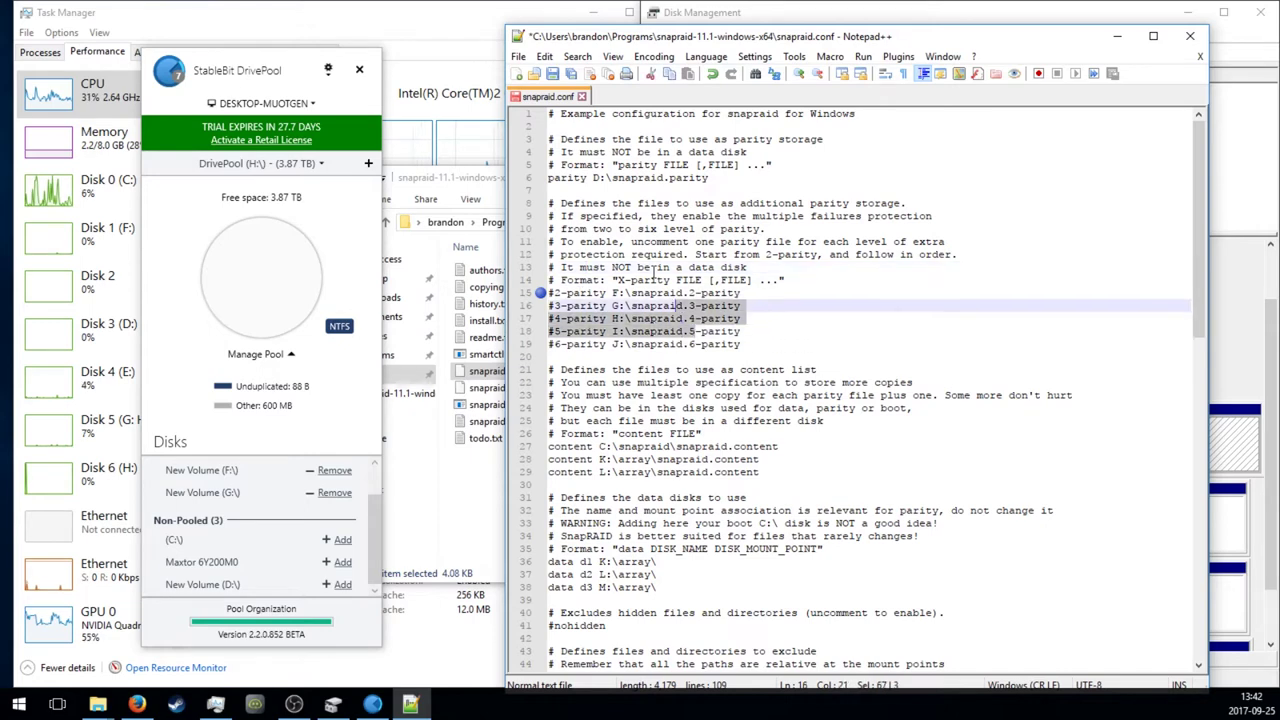
pyautogui.click(596, 229)
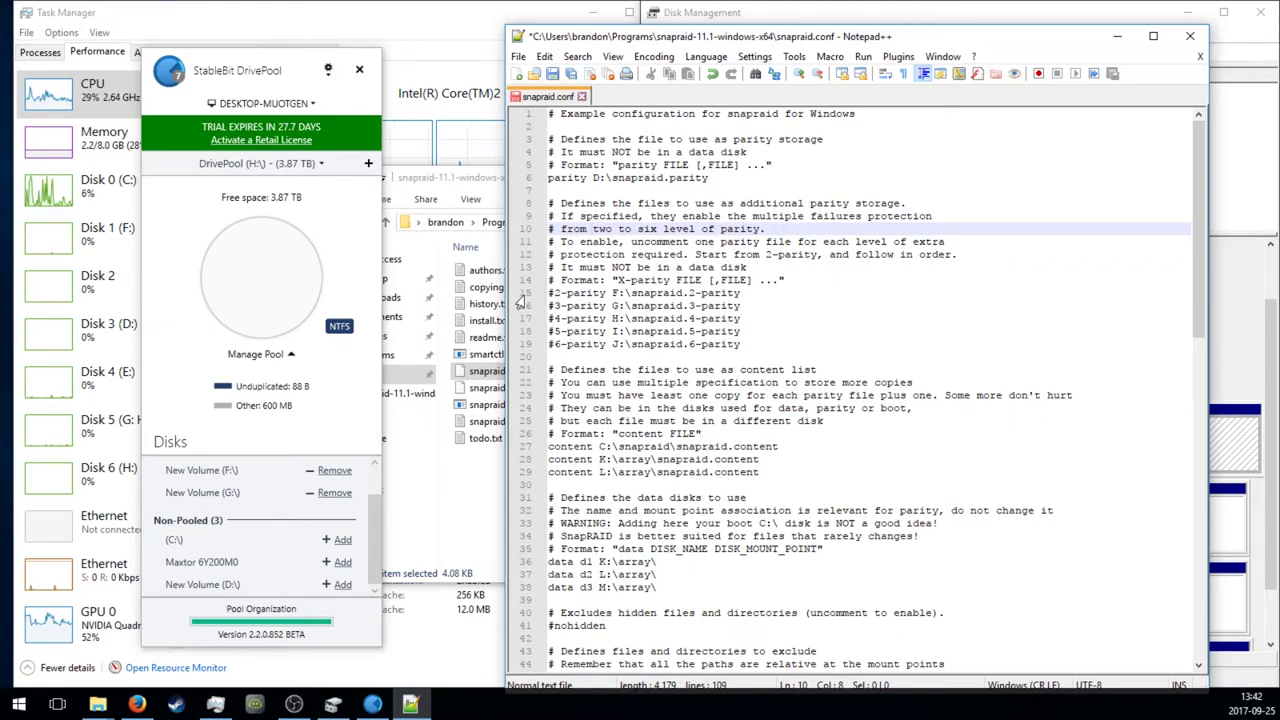
# - Remove the K: and L: drive letters from the content lines and line 28's array folder
pyautogui.click(580, 357)
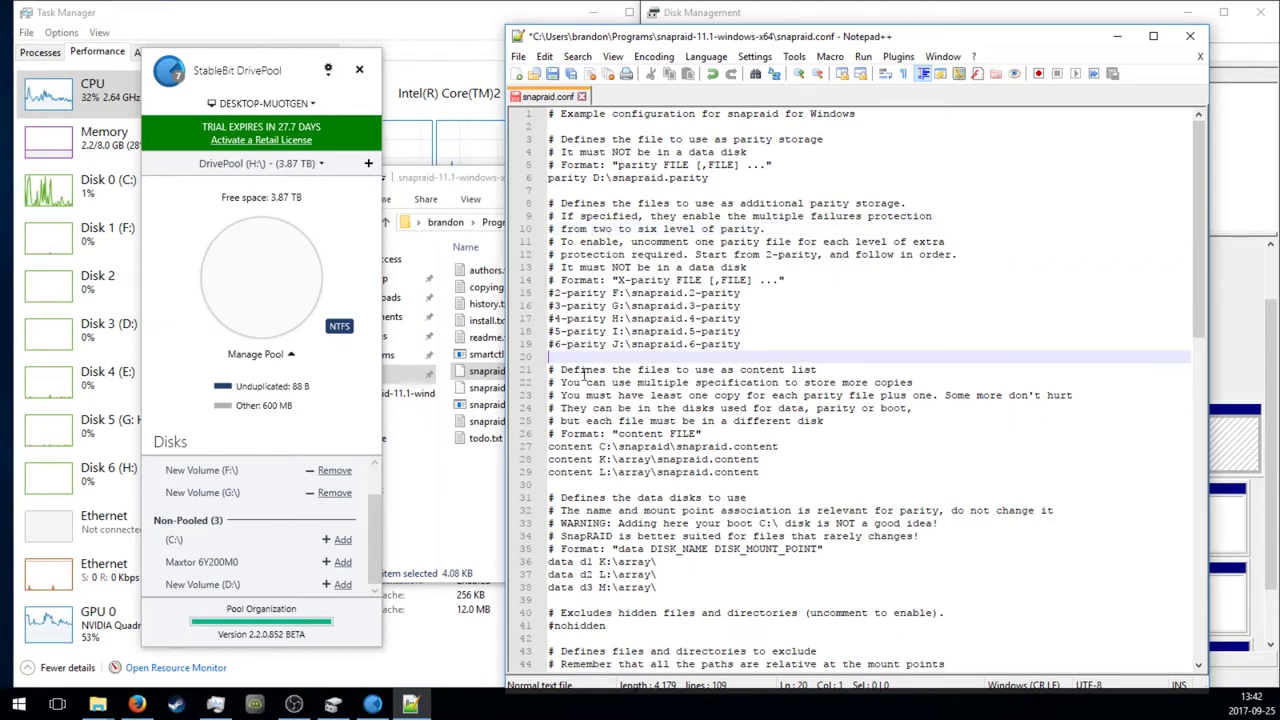
pyautogui.click(575, 447)
pyautogui.click(659, 459)
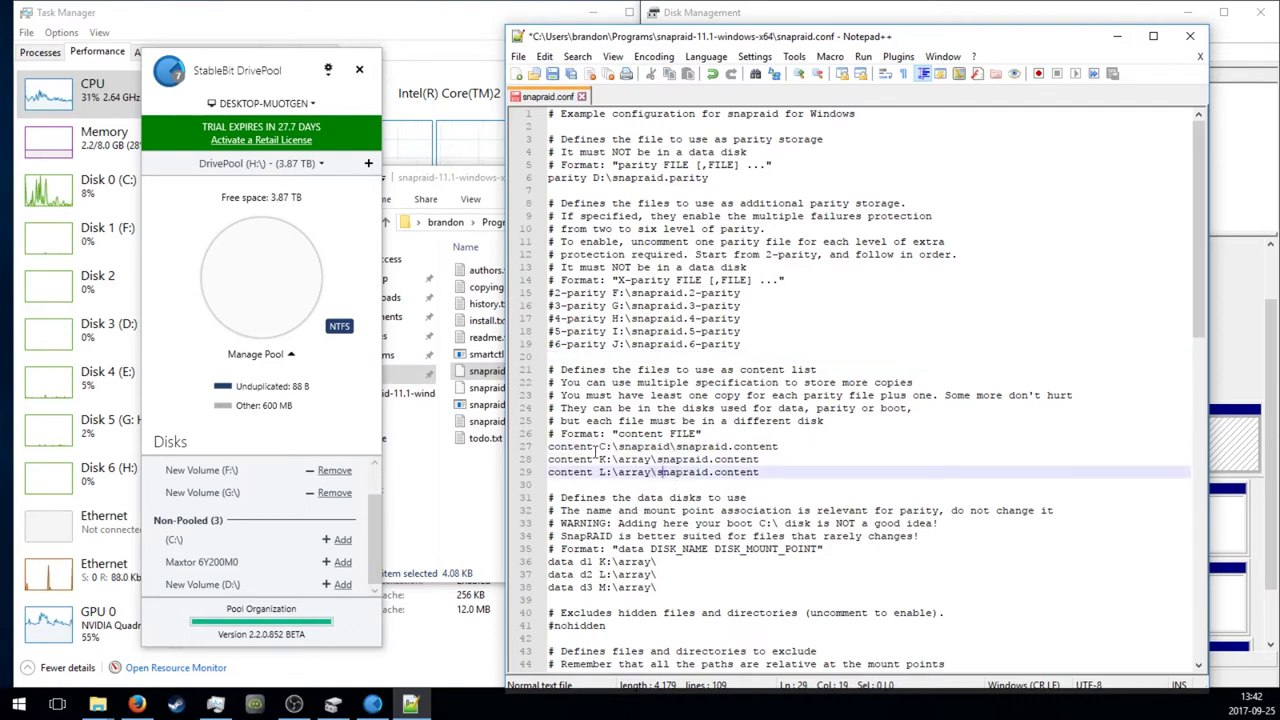
pyautogui.click(593, 447)
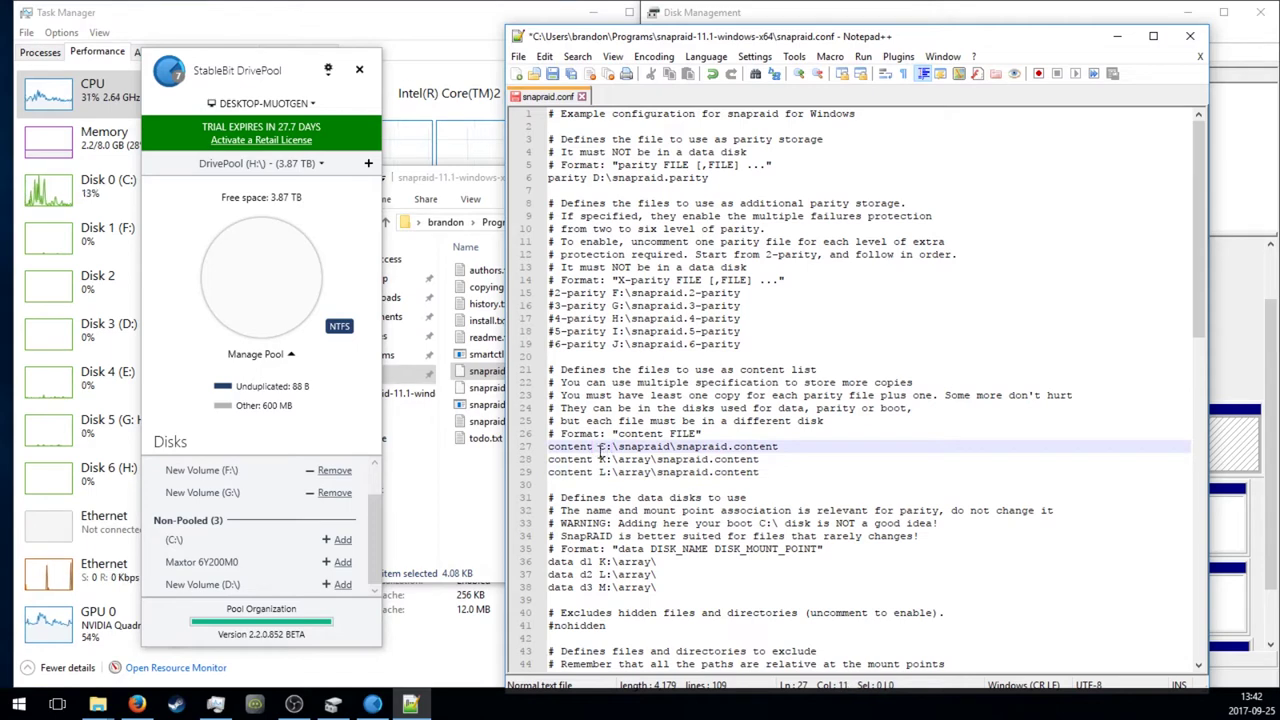
pyautogui.write('C')
pyautogui.press('BackSpace')
pyautogui.write('F')
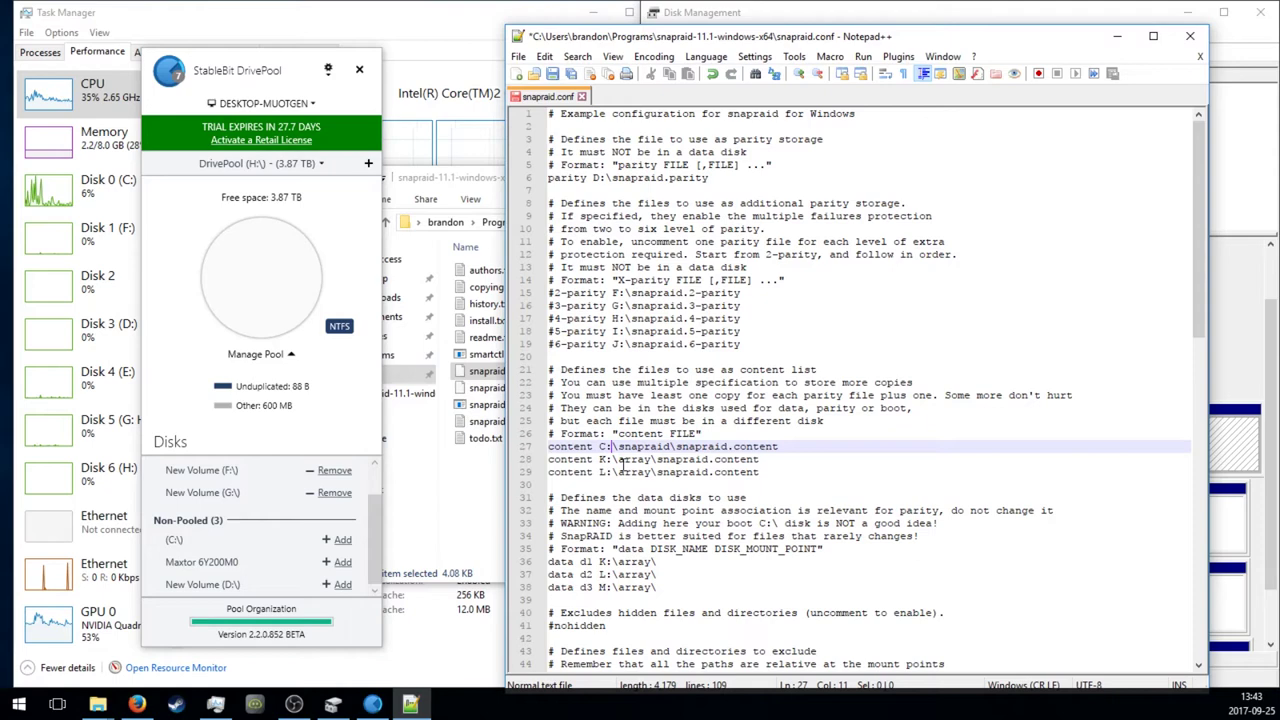
pyautogui.moveTo(626, 459); pyautogui.dragTo(613, 459)
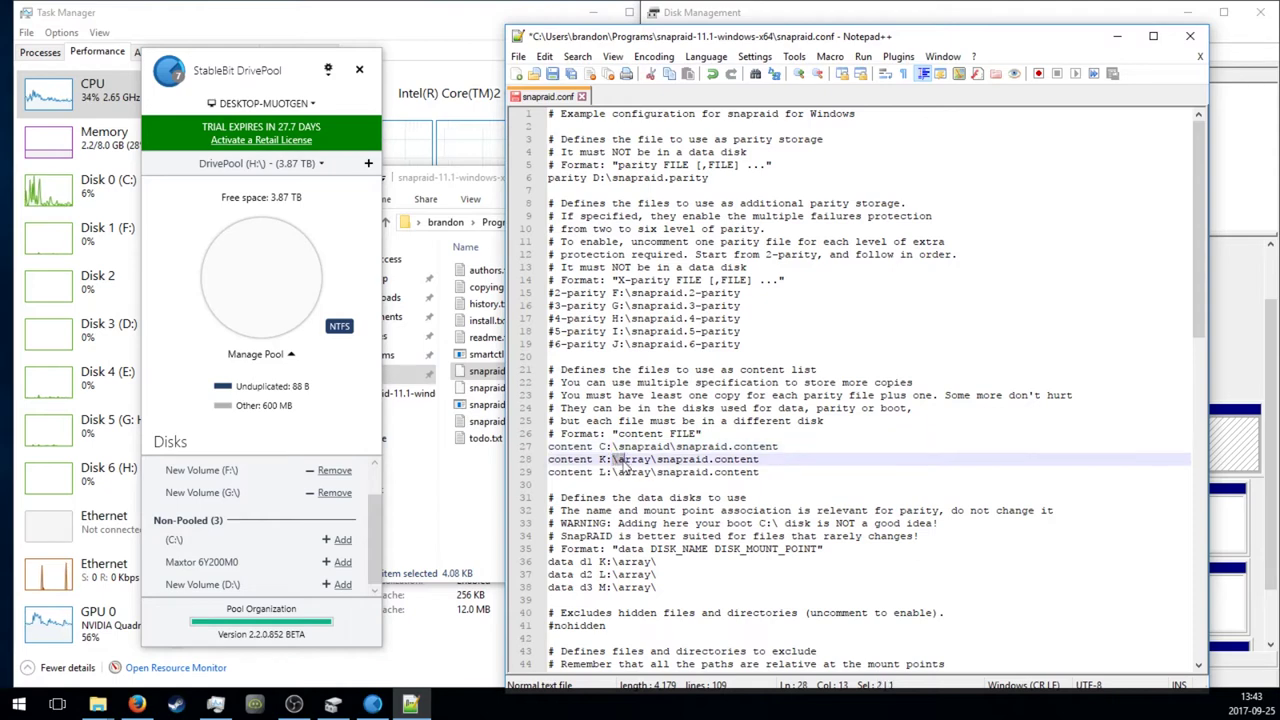
pyautogui.click(618, 462)
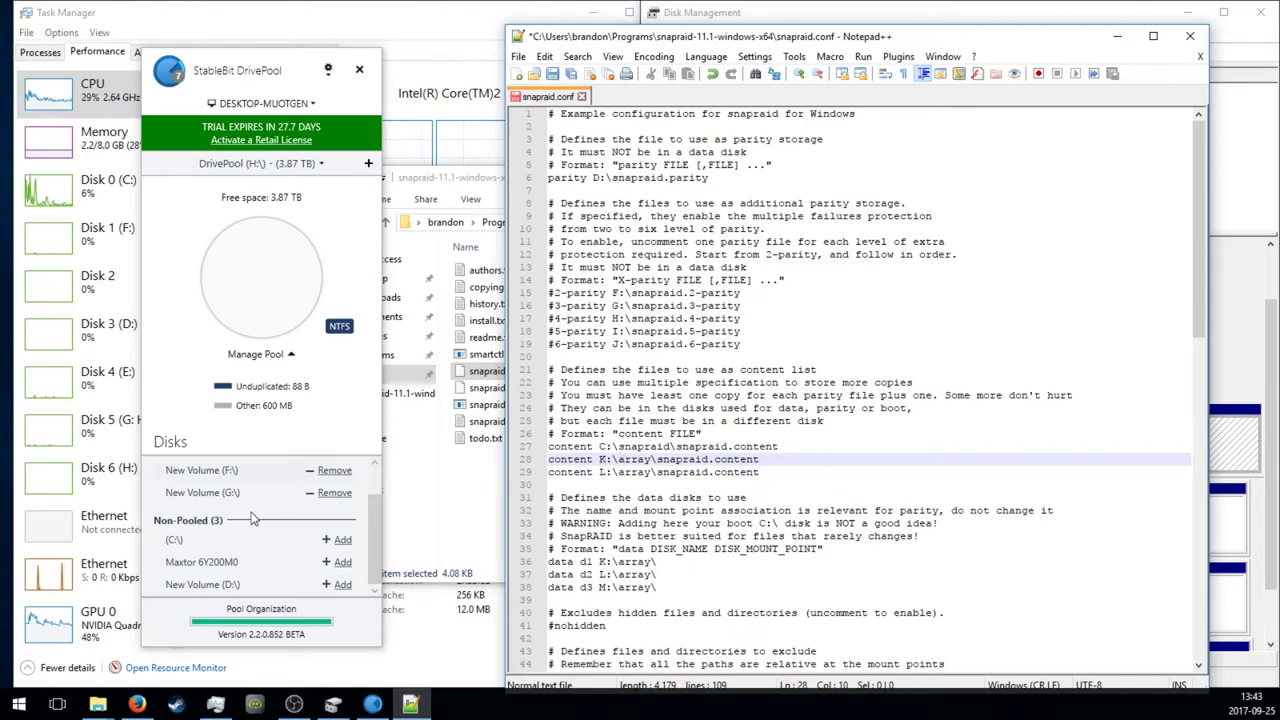
pyautogui.press('BackSpace')
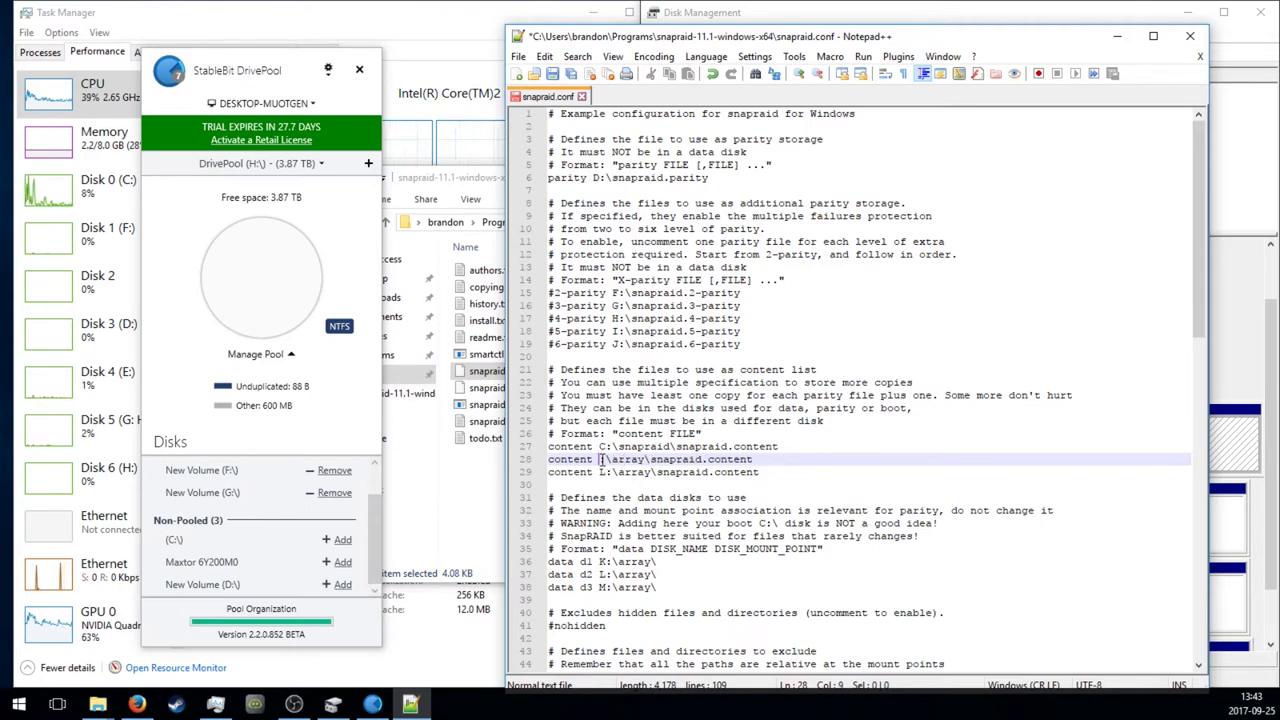
pyautogui.scroll(2, 370, 497)
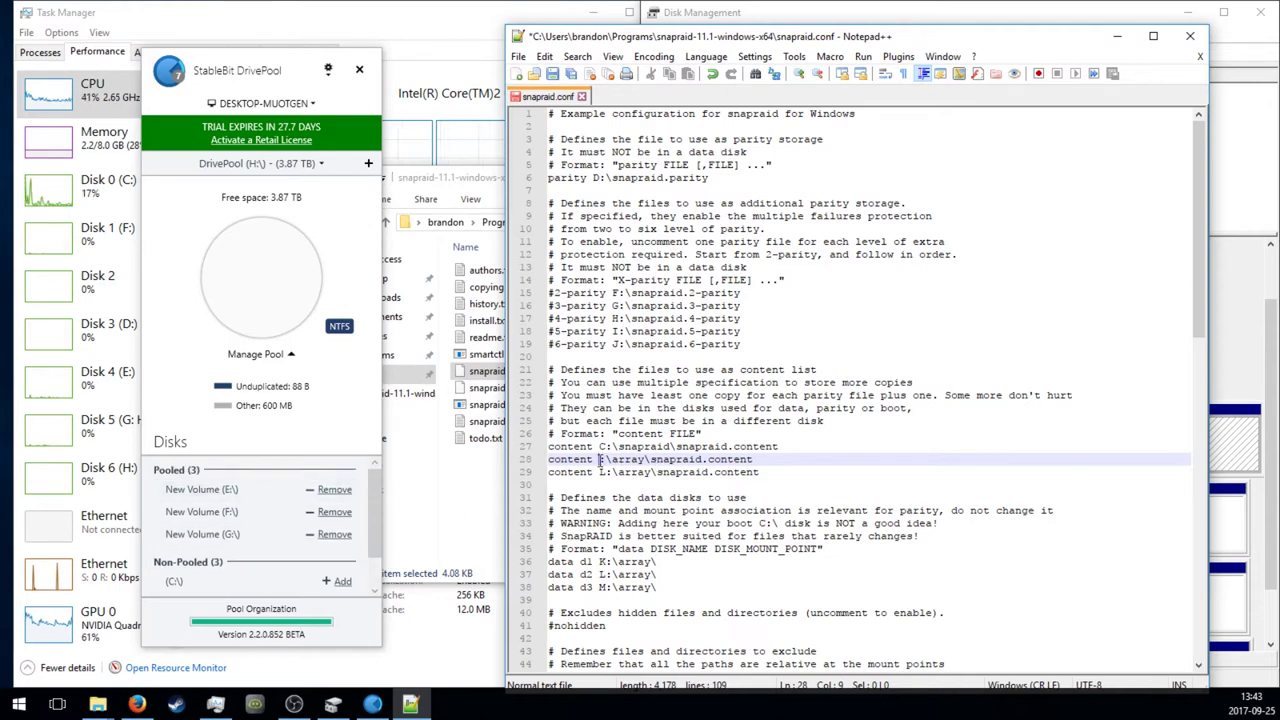
pyautogui.write('E')
pyautogui.press('Escape')
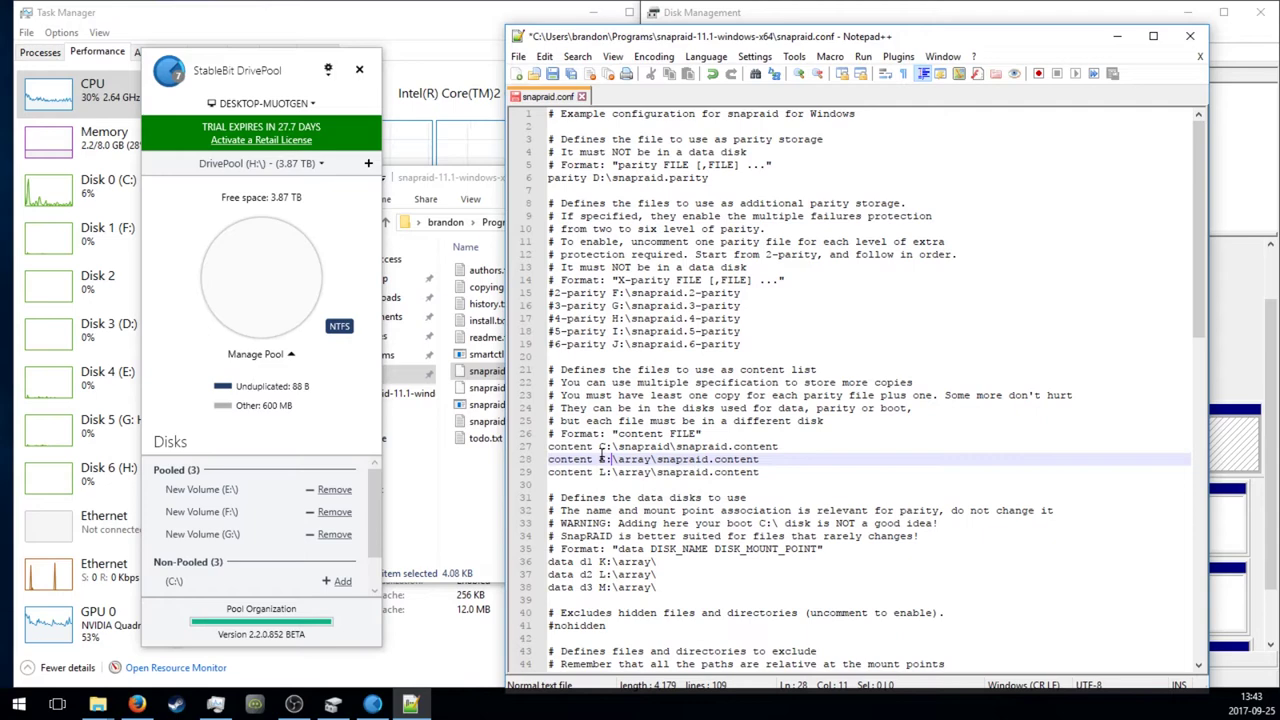
pyautogui.press('Right')
pyautogui.press('Delete')
pyautogui.press('Delete')
pyautogui.press('Delete')
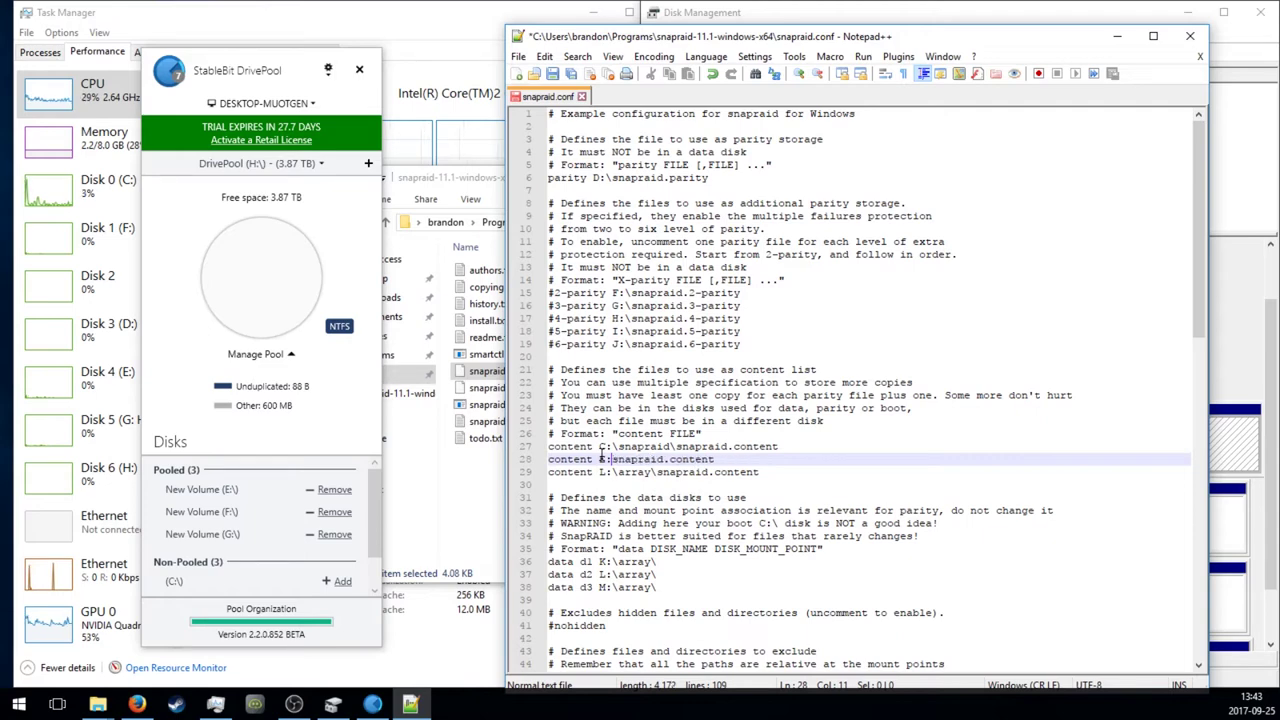
pyautogui.press('Down')
pyautogui.press('Left')
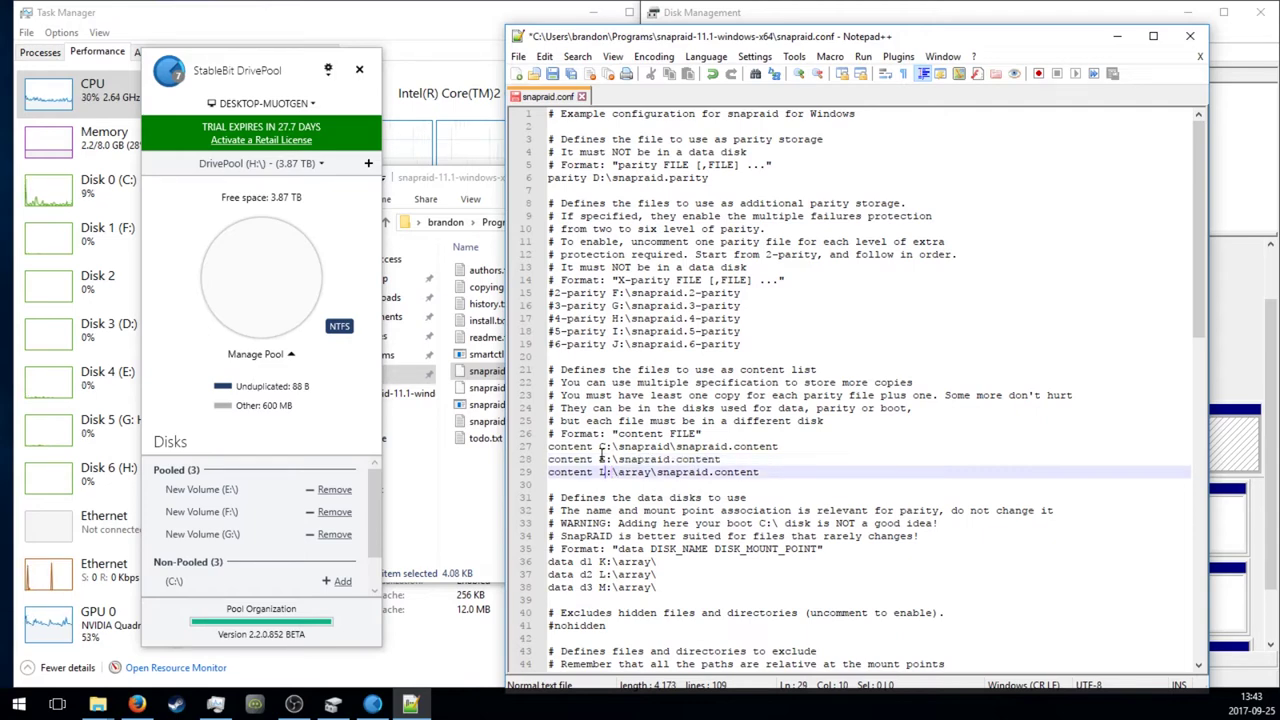
pyautogui.write('G')
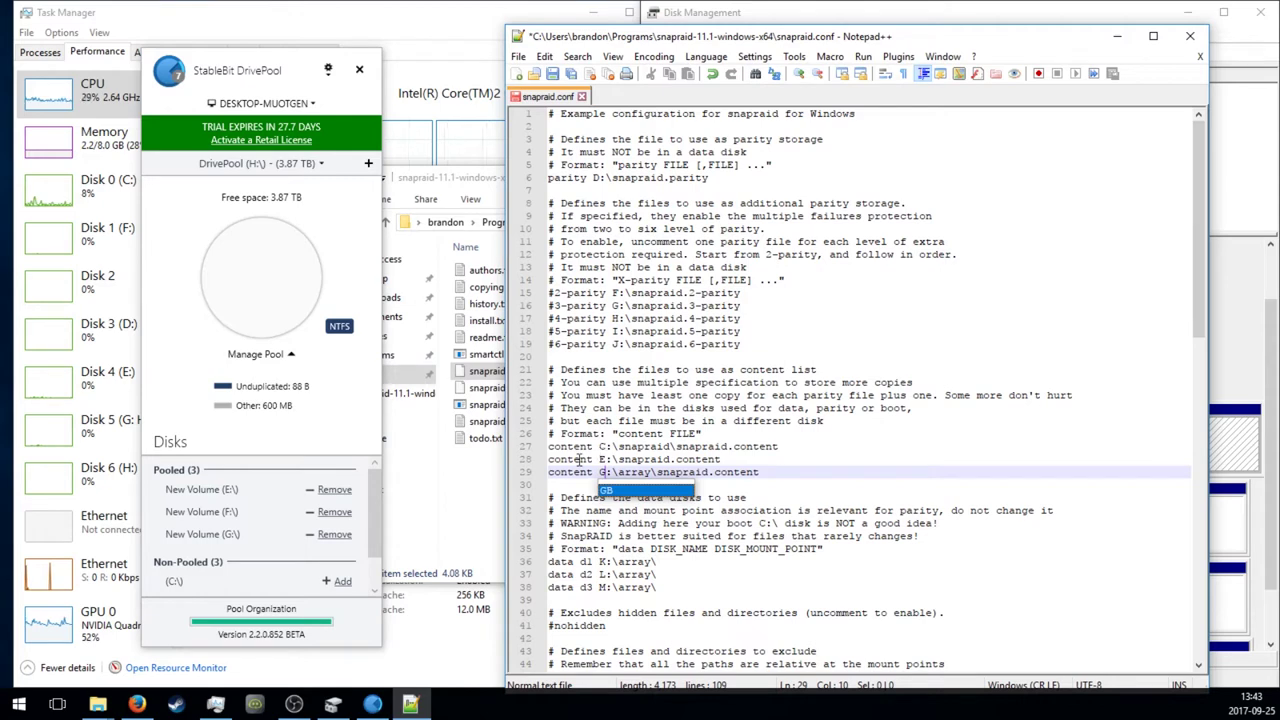
# - Delete the C: content line and name the content files snapraidE.content and snapraidG.content
pyautogui.click(556, 447)
pyautogui.moveTo(549, 447); pyautogui.dragTo(780, 447)
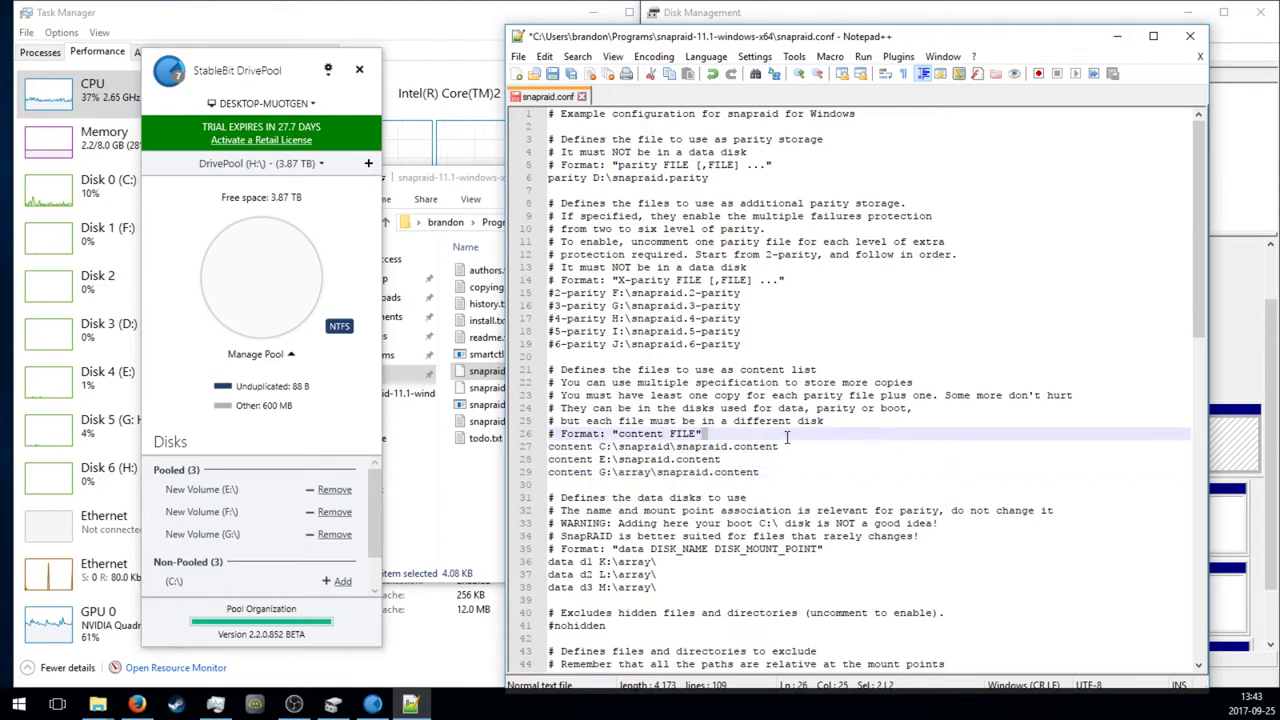
pyautogui.press('Delete')
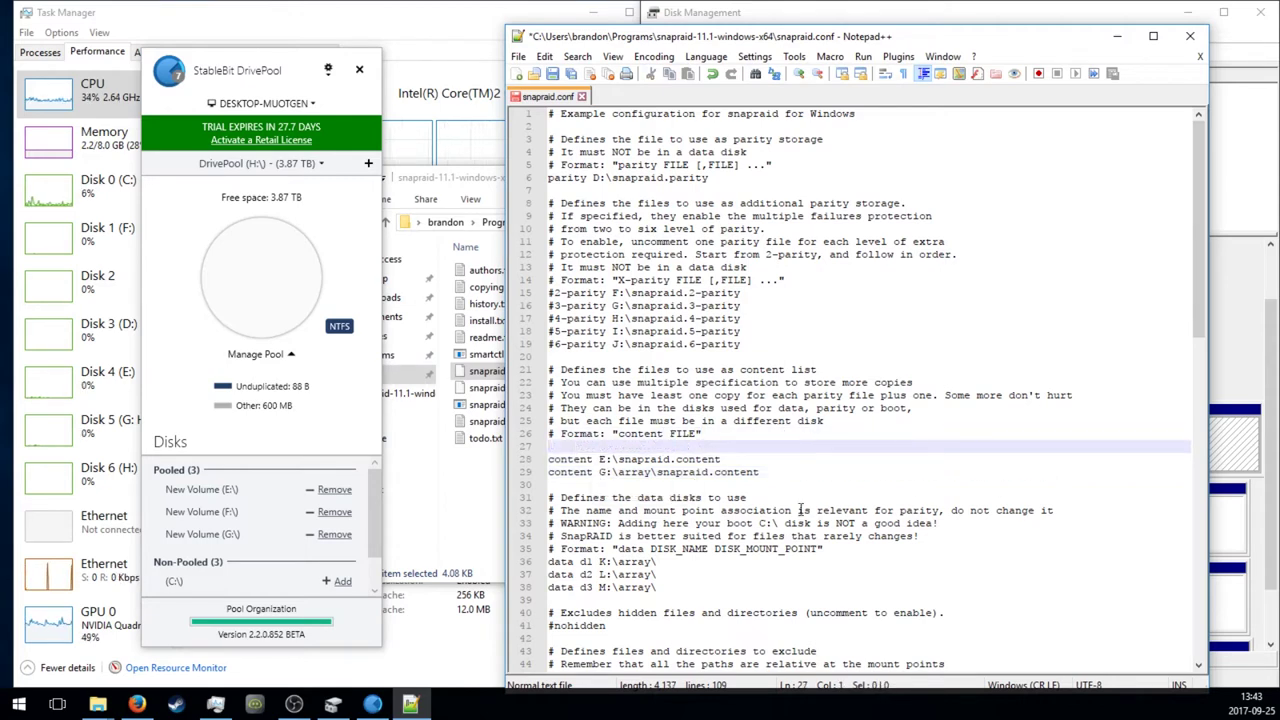
pyautogui.moveTo(656, 472); pyautogui.dragTo(620, 472)
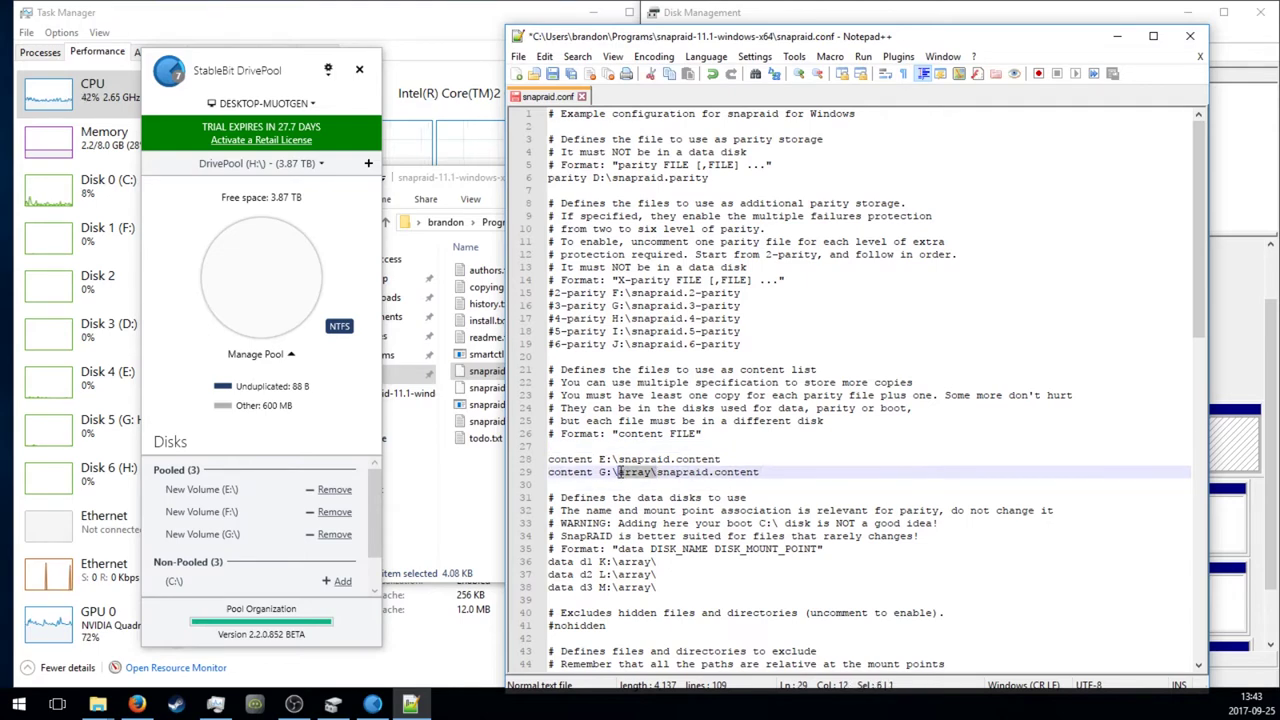
pyautogui.press('Delete')
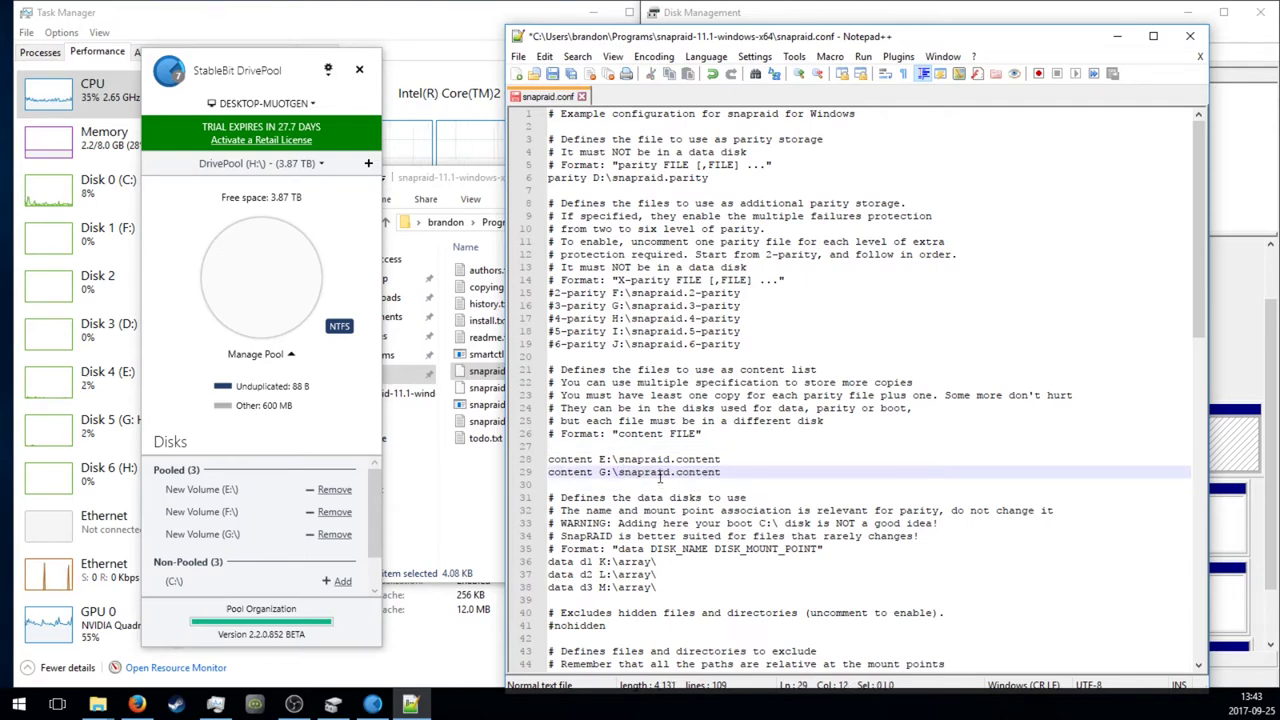
pyautogui.click(668, 459)
pyautogui.write('E')
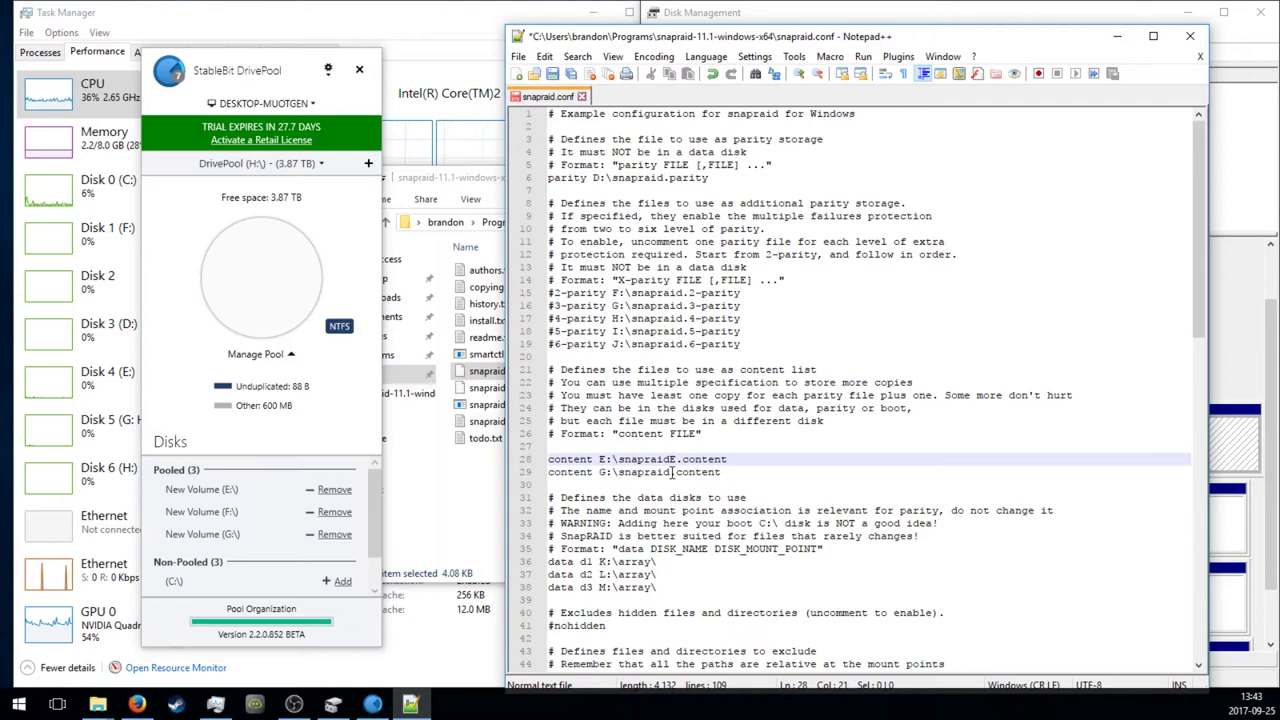
pyautogui.click(672, 472)
pyautogui.write('G')
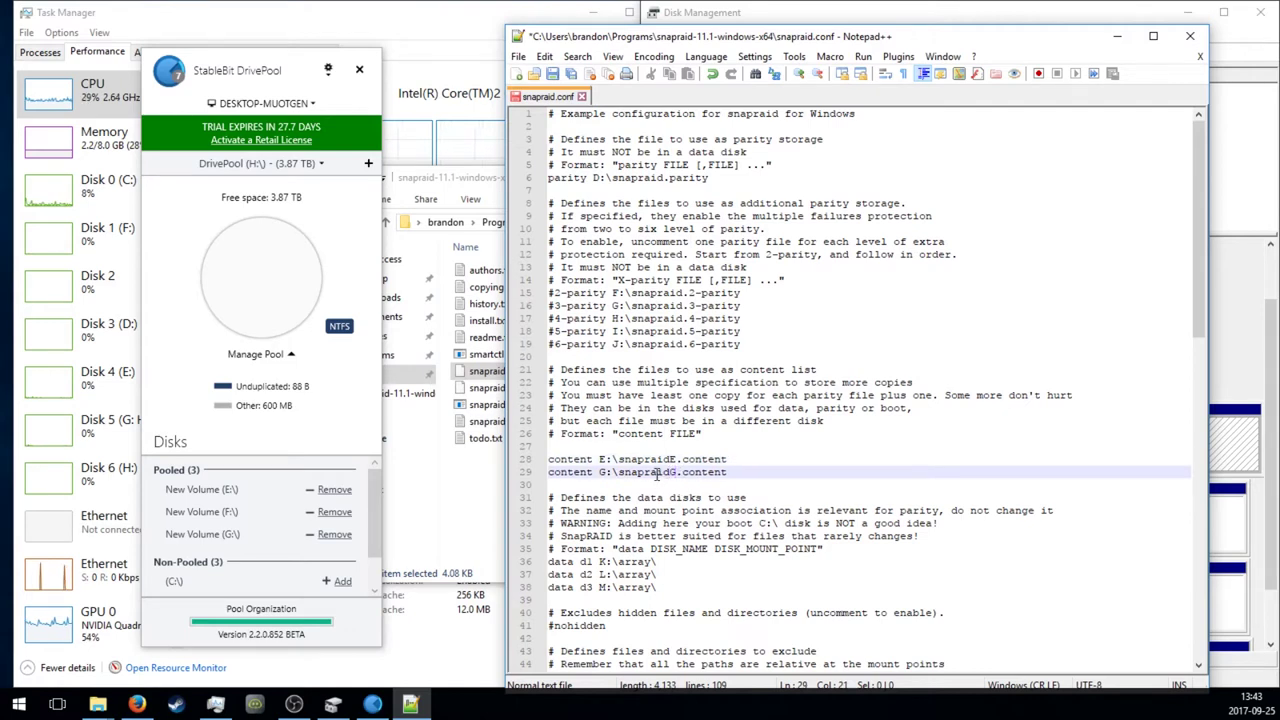
pyautogui.click(682, 459)
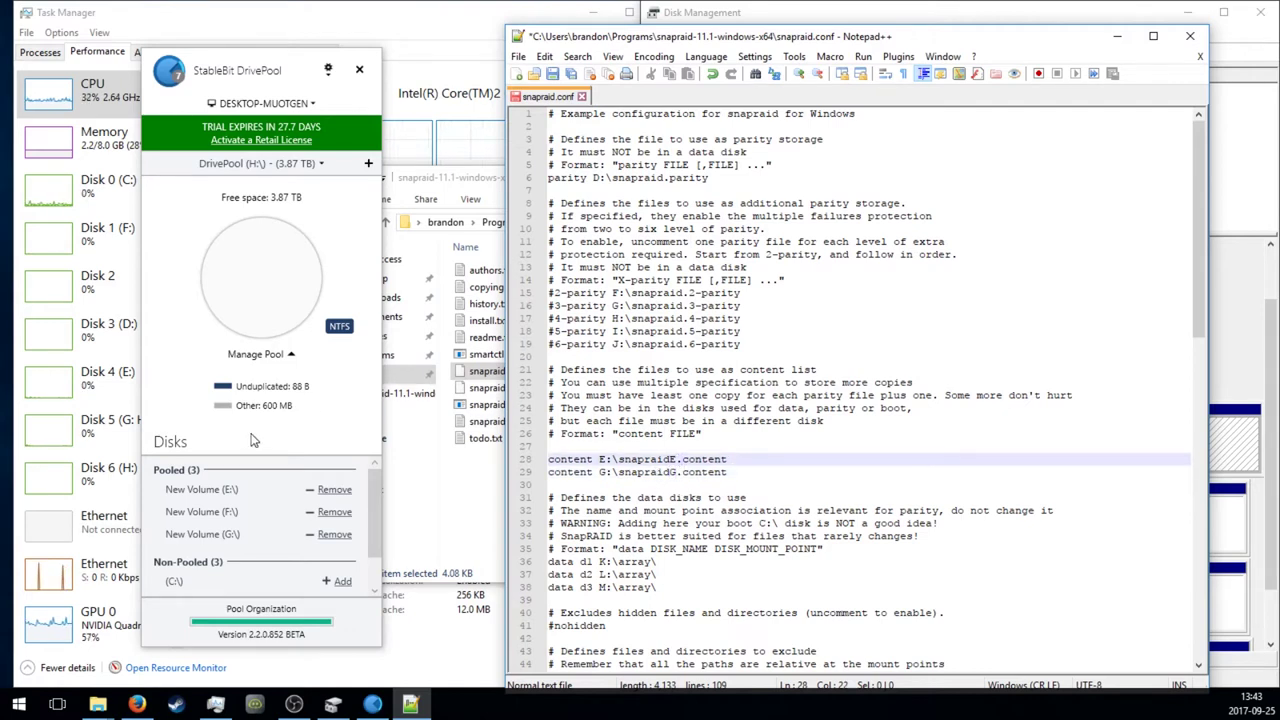
pyautogui.click(327, 380)
pyautogui.click(663, 484)
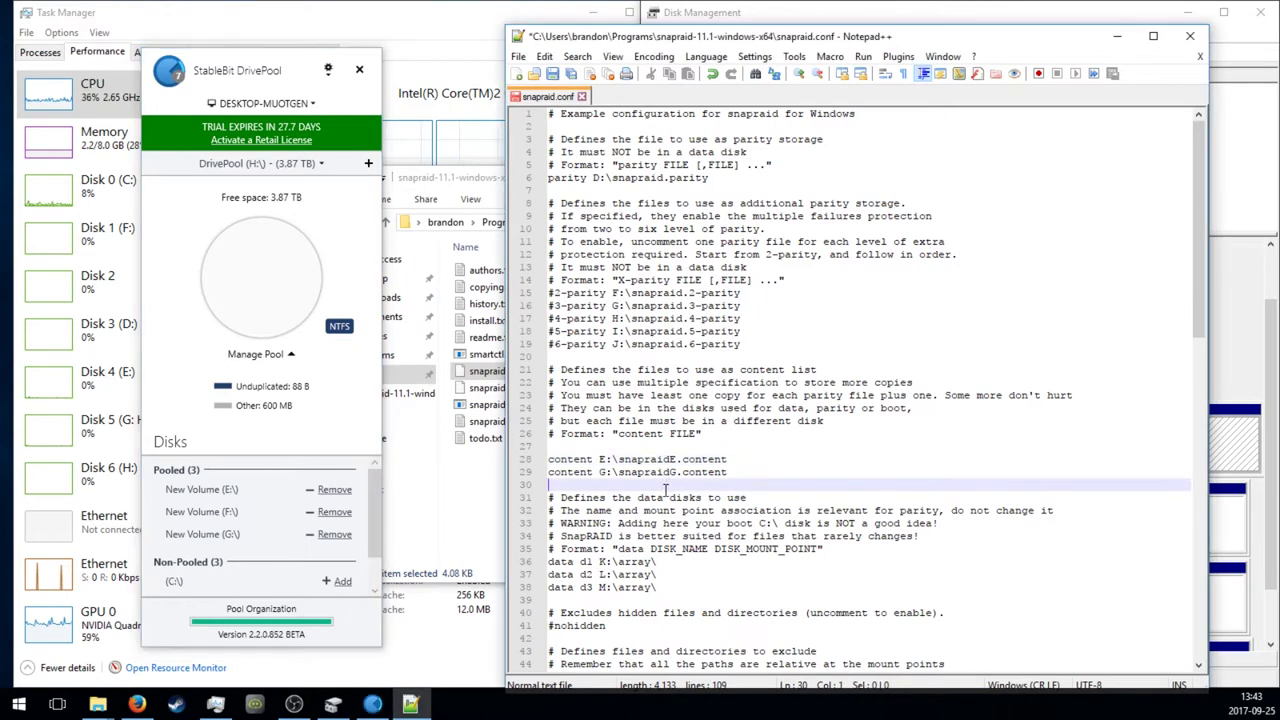
pyautogui.scroll(-1, 663, 484)
pyautogui.scroll(-1, 663, 492)
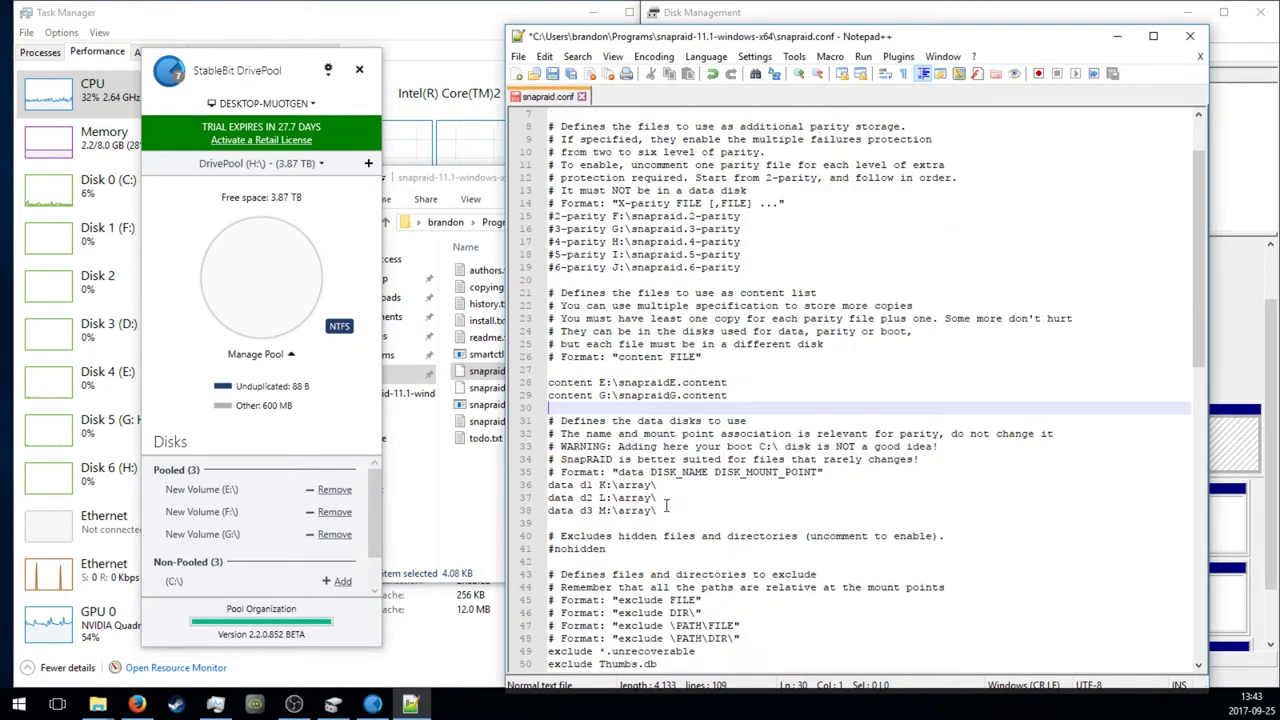
# - Point data disk d1 at E:\ by removing array\ and the K drive letter
pyautogui.moveTo(549, 484)
pyautogui.mouseDown()
pyautogui.moveTo(560, 510)
pyautogui.moveTo(587, 512)
pyautogui.mouseUp()
pyautogui.click(580, 486)
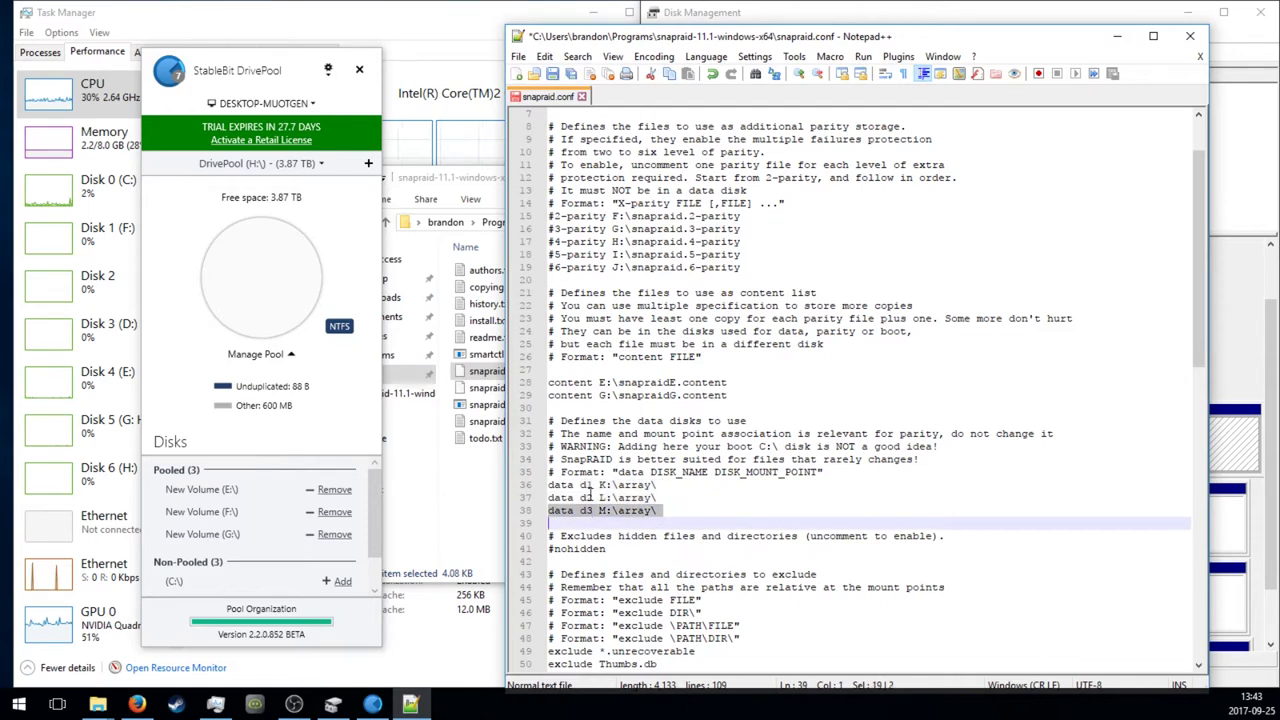
pyautogui.click(590, 486)
pyautogui.click(578, 510)
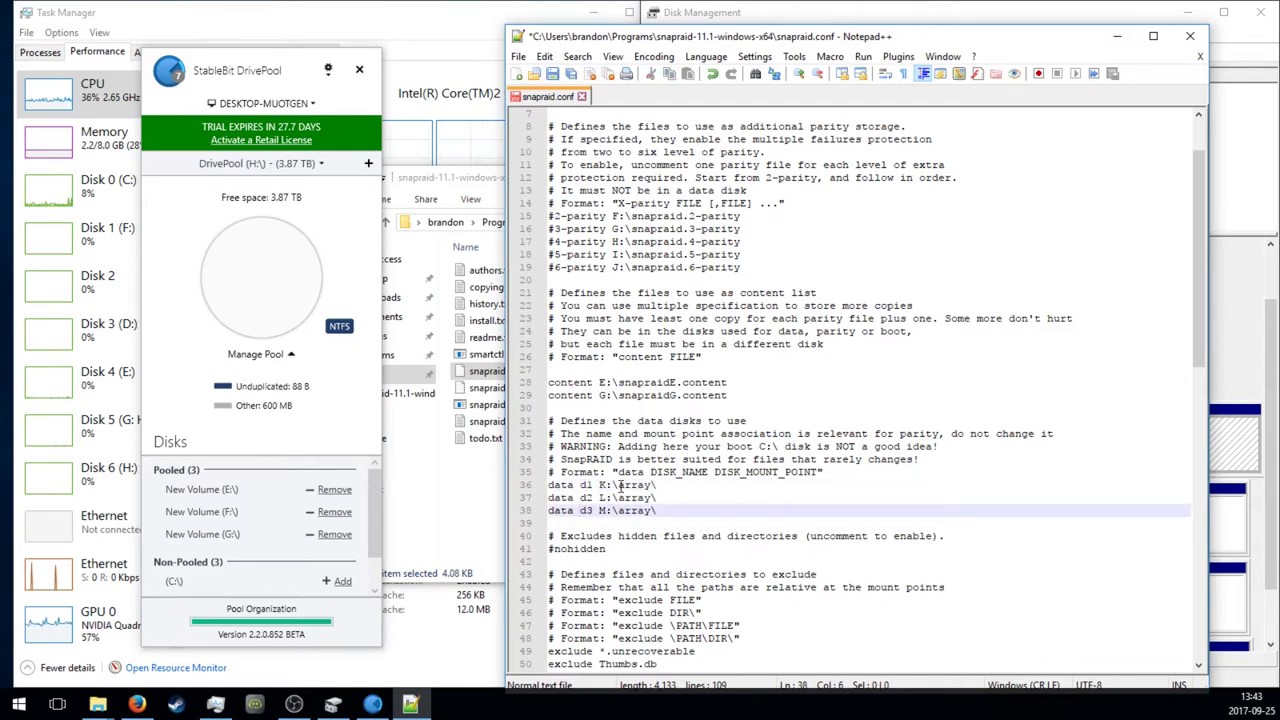
pyautogui.moveTo(618, 485); pyautogui.dragTo(650, 485)
pyautogui.press('BackSpace')
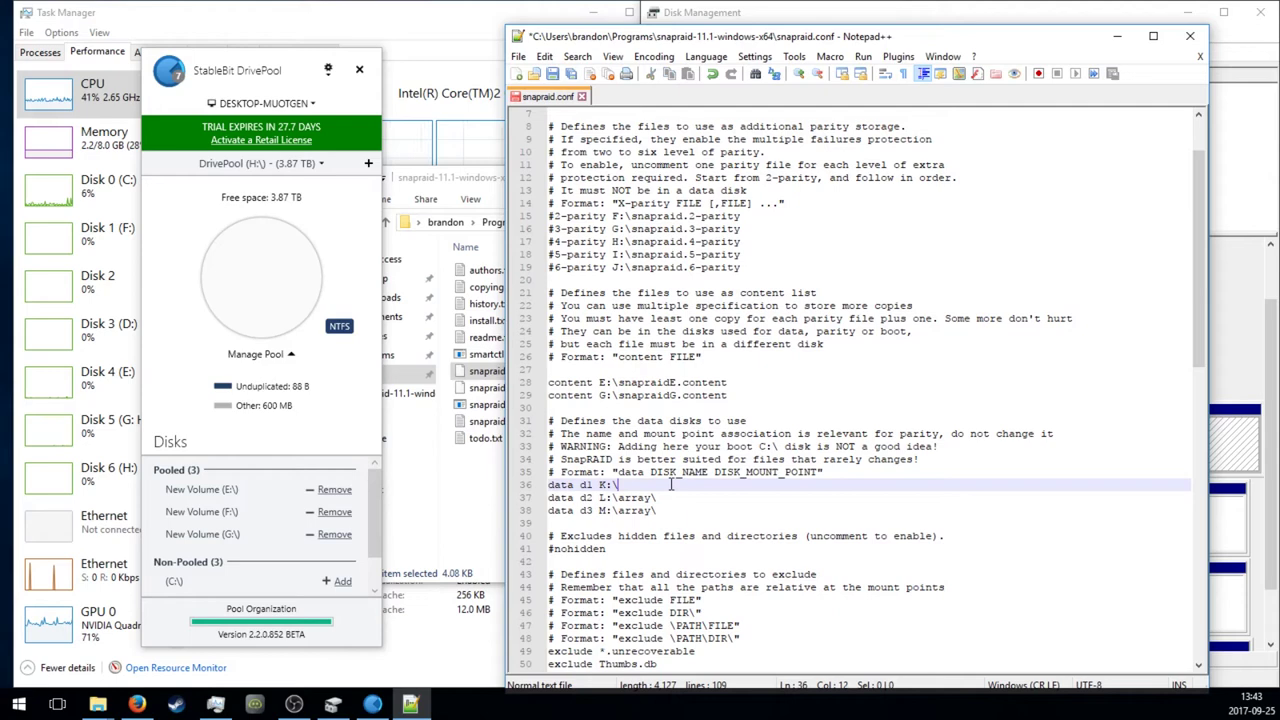
pyautogui.press('Delete')
pyautogui.write('E')
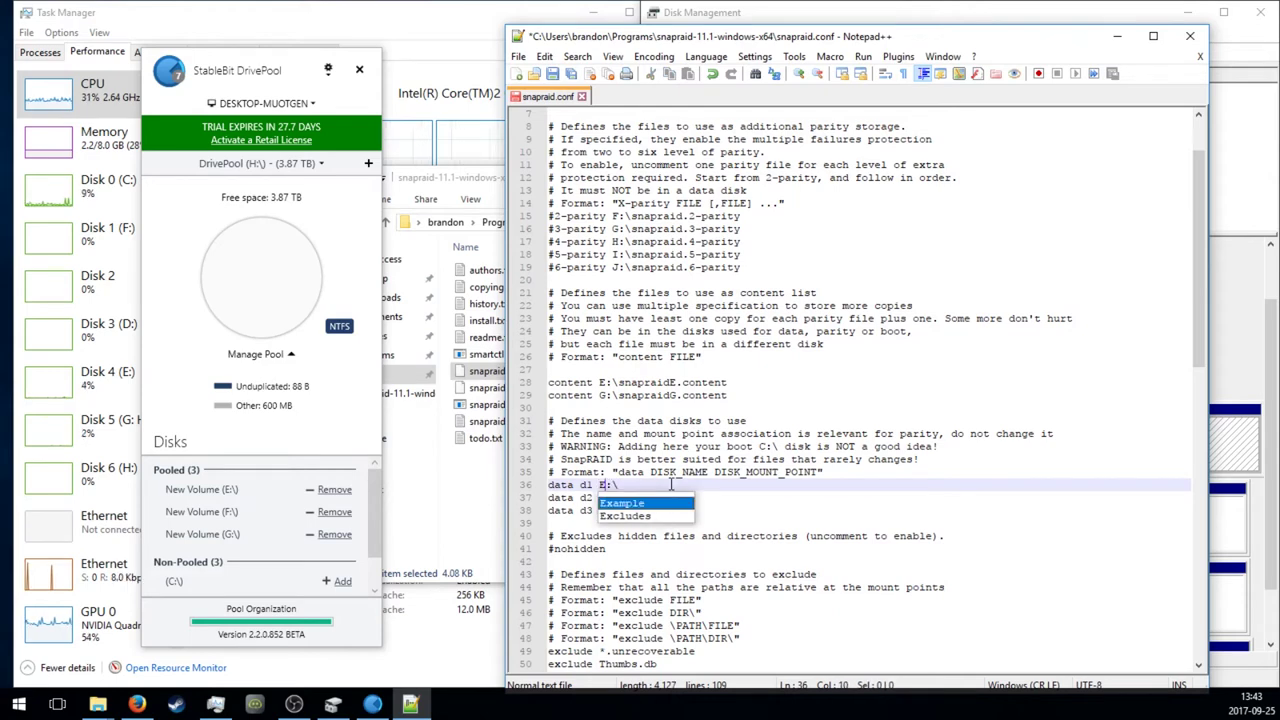
pyautogui.press('Escape')
# - Set d2 to F:\ and d3 to G:\, and delete the following blank line
pyautogui.press('Down')
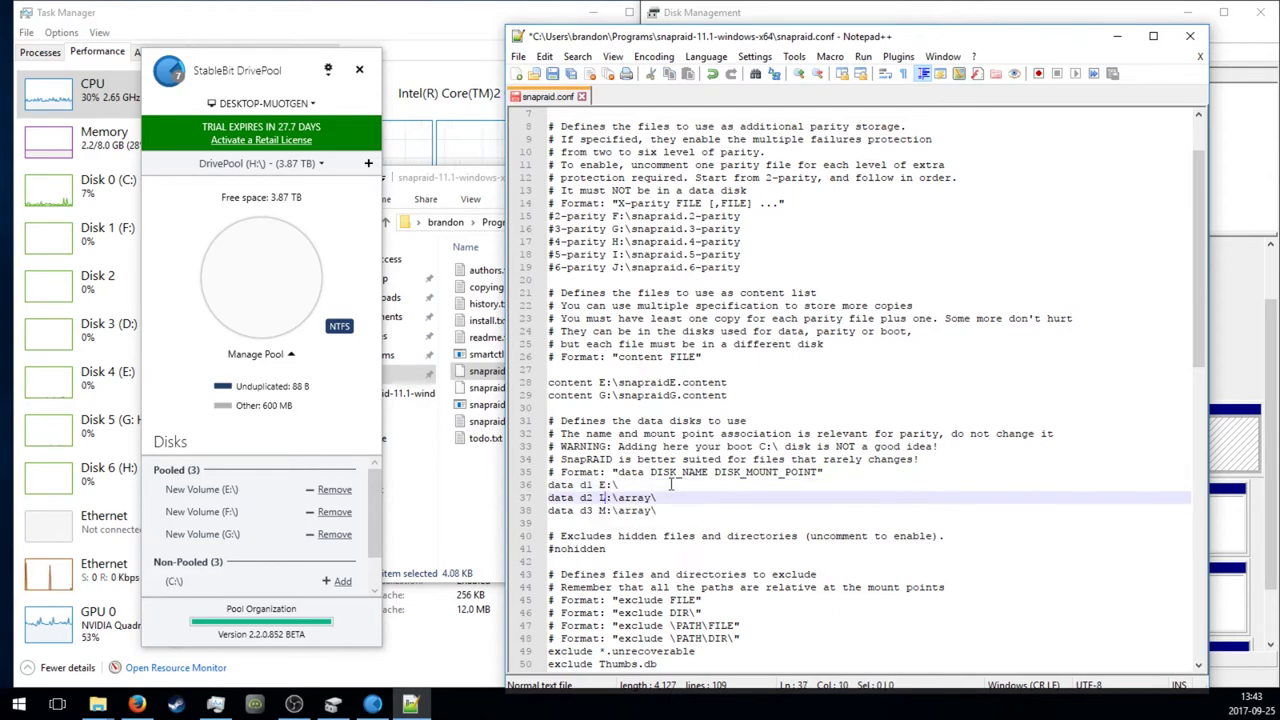
pyautogui.press('BackSpace')
pyautogui.write('F')
pyautogui.press('Return')
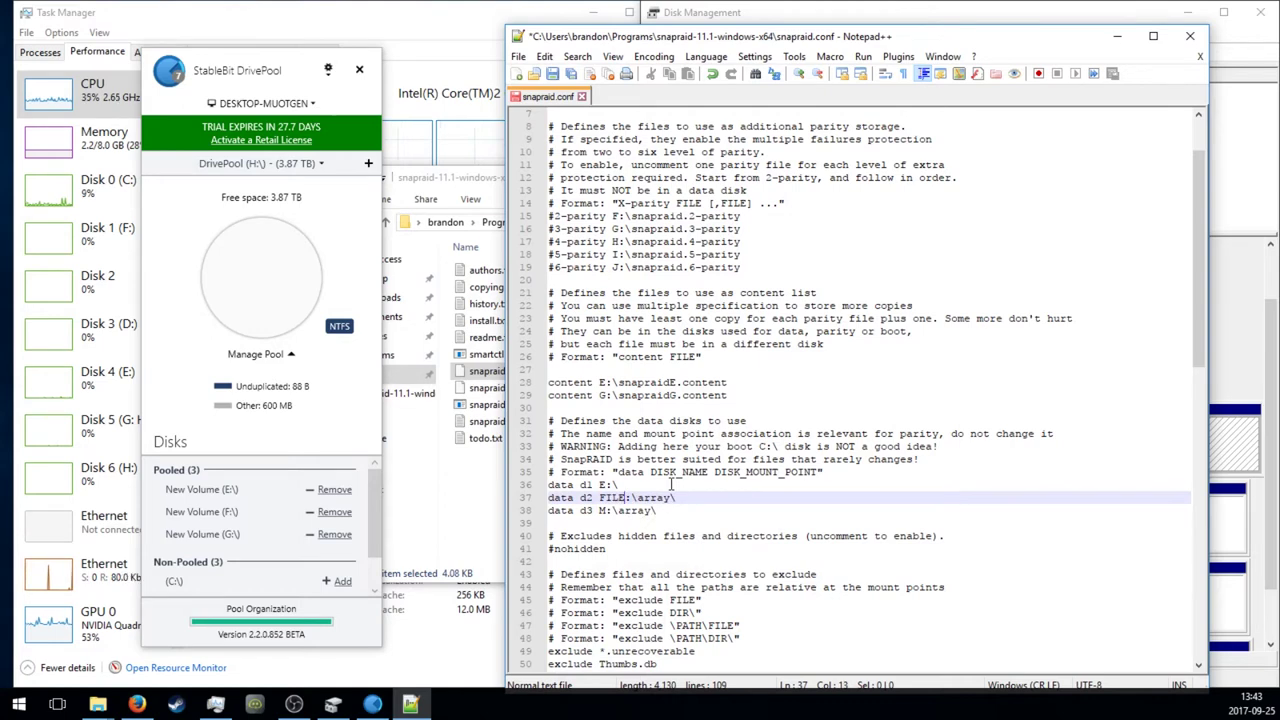
pyautogui.press('BackSpace')
pyautogui.press('BackSpace')
pyautogui.press('BackSpace')
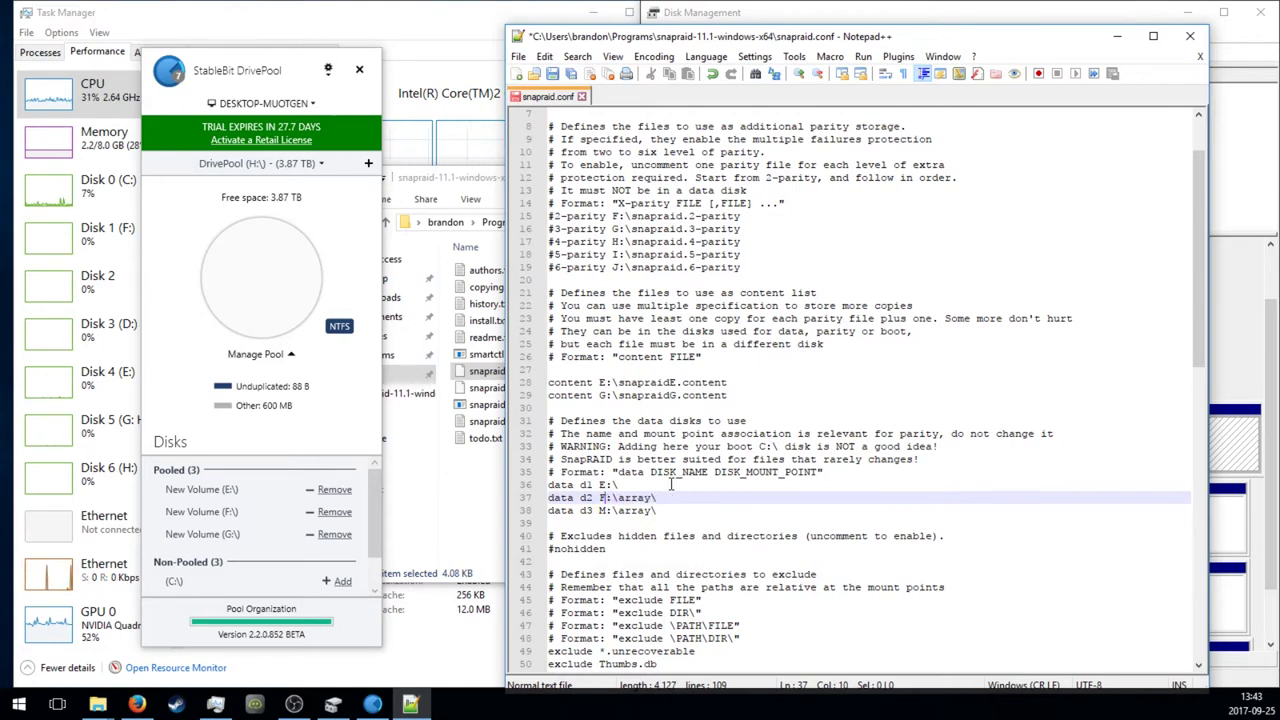
pyautogui.press('Down')
pyautogui.press('BackSpace')
pyautogui.write('G')
pyautogui.press('Right')
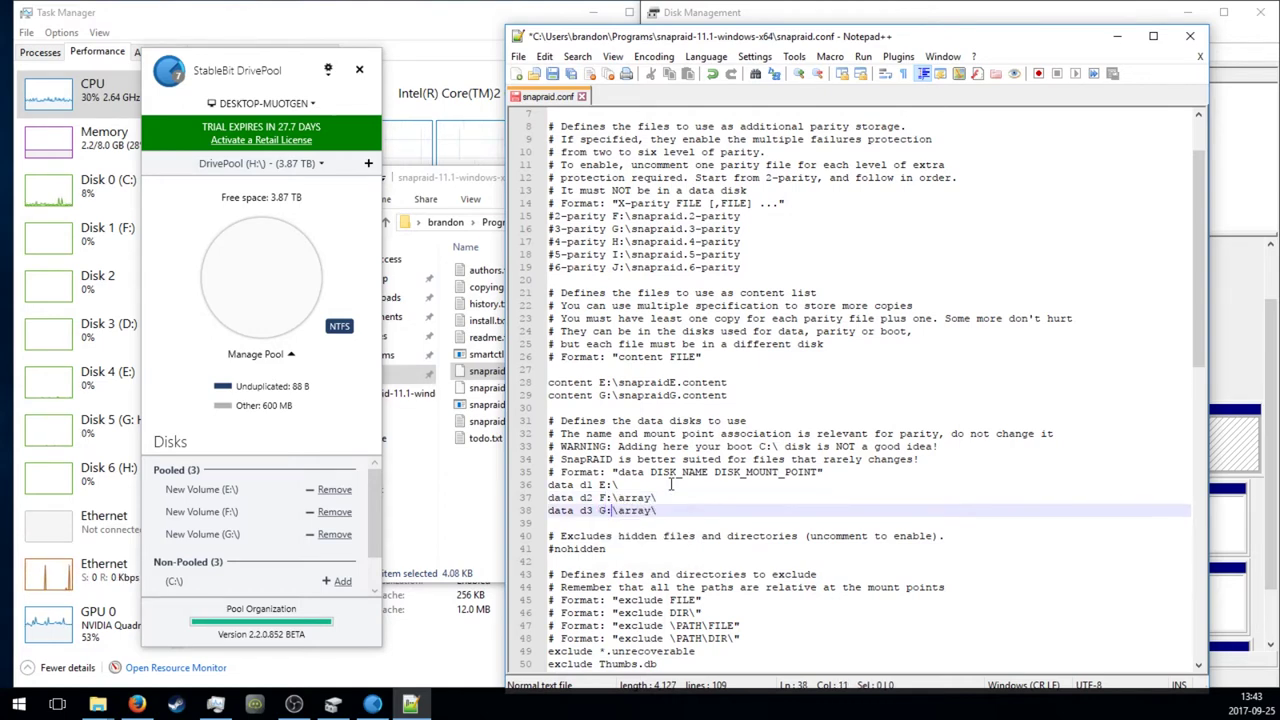
pyautogui.press('Delete')
pyautogui.press('Delete')
pyautogui.press('Delete')
pyautogui.press('Up')
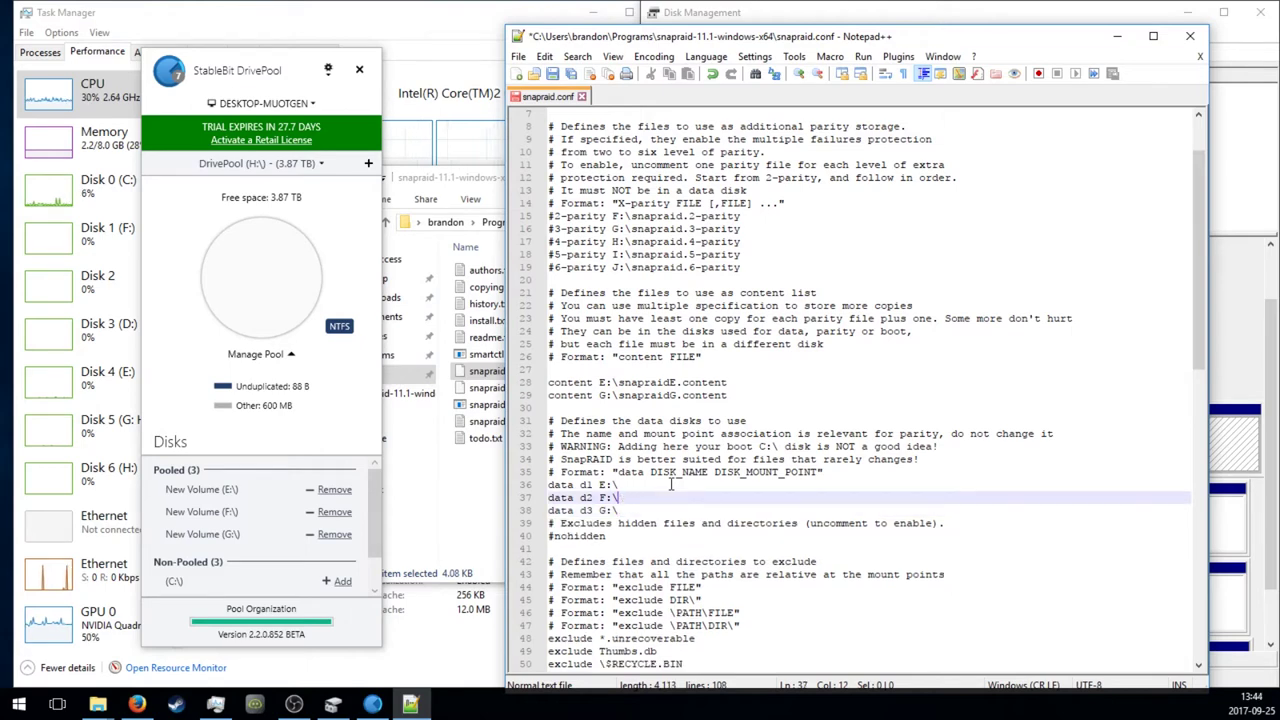
pyautogui.scroll(-5, 730, 452)
pyautogui.moveTo(660, 526)
pyautogui.mouseDown()
pyautogui.moveTo(550, 462)
pyautogui.moveTo(654, 520)
pyautogui.moveTo(658, 459)
pyautogui.mouseUp()
# - Review the default exclude entries and the block size value 256
pyautogui.click(694, 462)
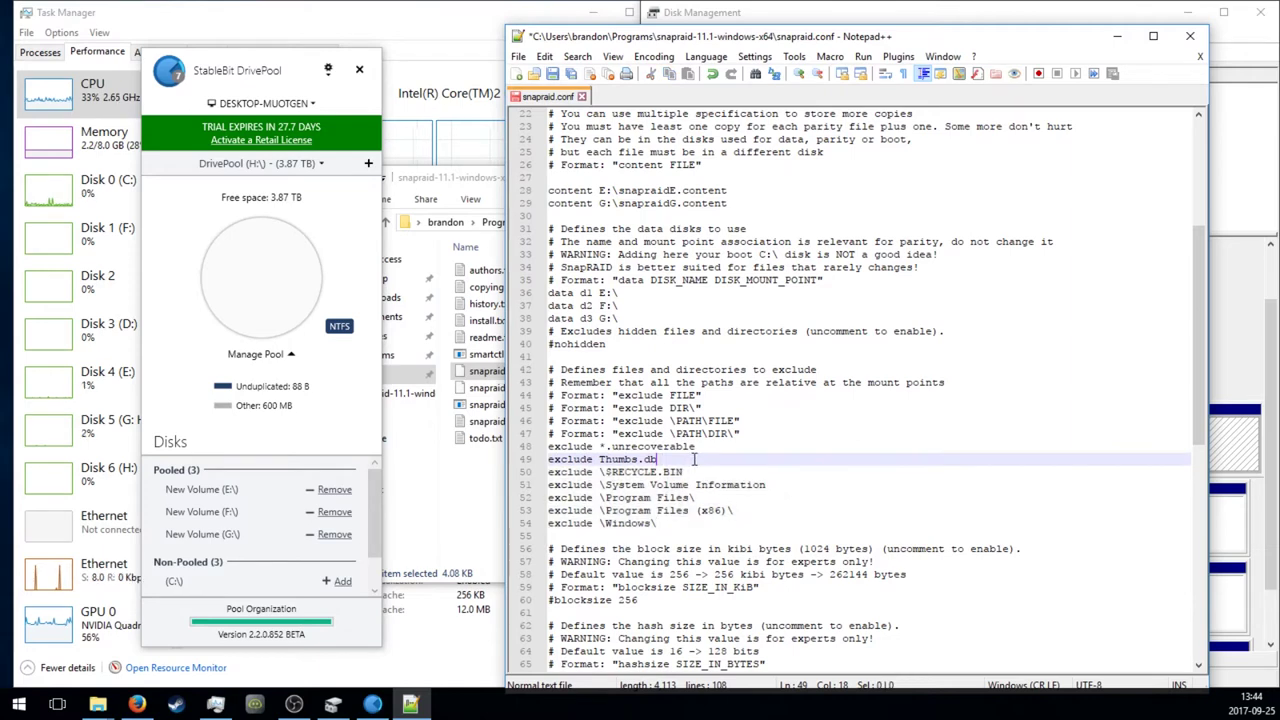
pyautogui.moveTo(688, 510); pyautogui.dragTo(598, 459)
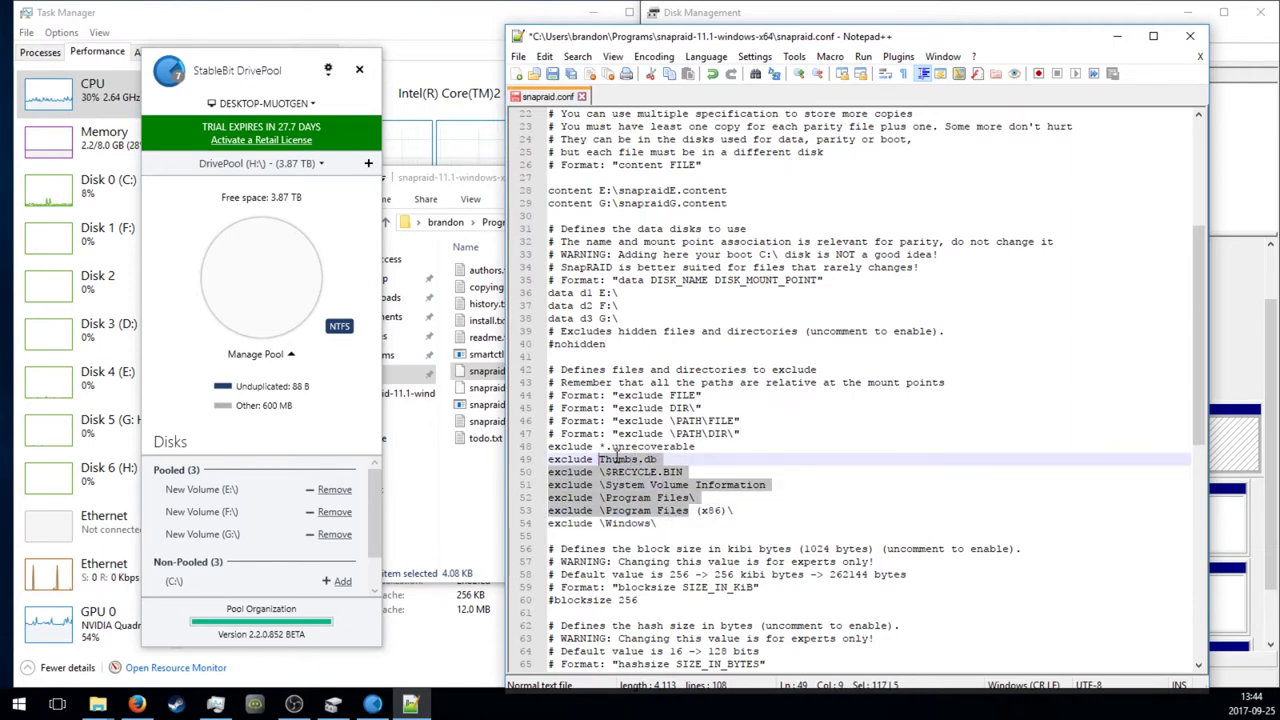
pyautogui.click(641, 520)
pyautogui.moveTo(641, 520)
pyautogui.mouseDown()
pyautogui.moveTo(614, 400)
pyautogui.moveTo(636, 522)
pyautogui.mouseUp()
pyautogui.click(614, 400)
pyautogui.click(636, 522)
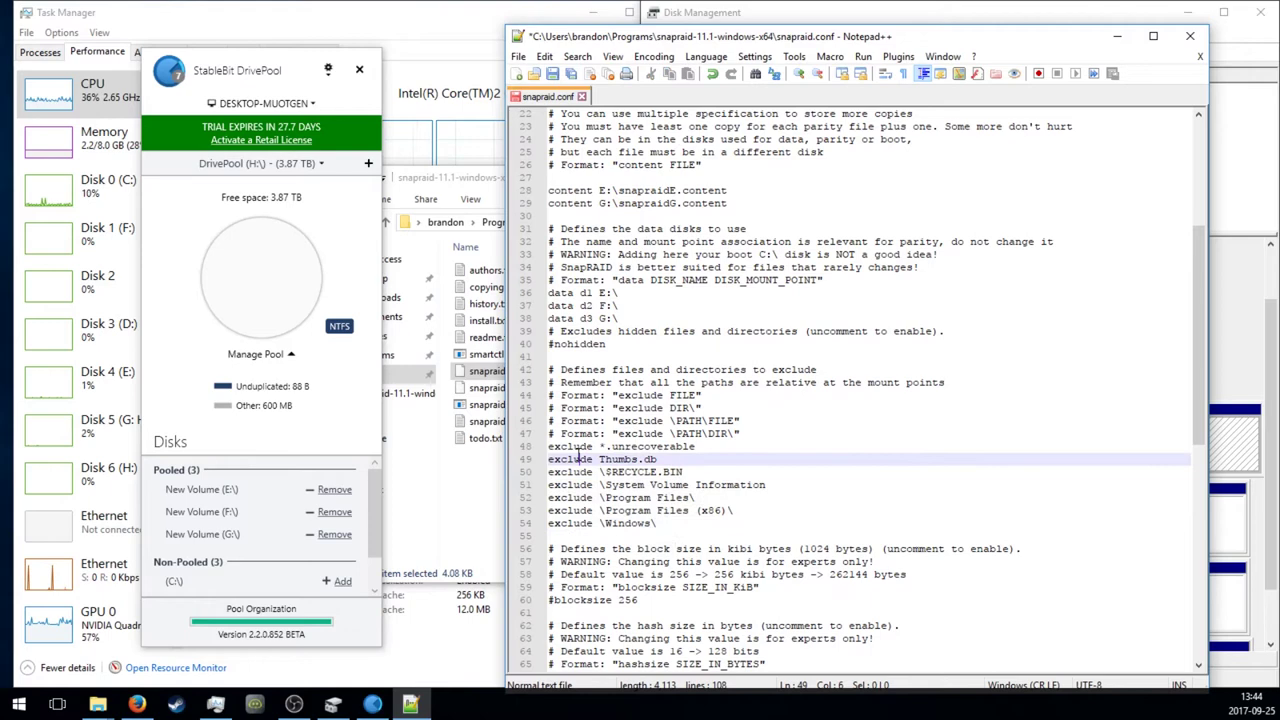
pyautogui.moveTo(548, 446); pyautogui.dragTo(661, 523)
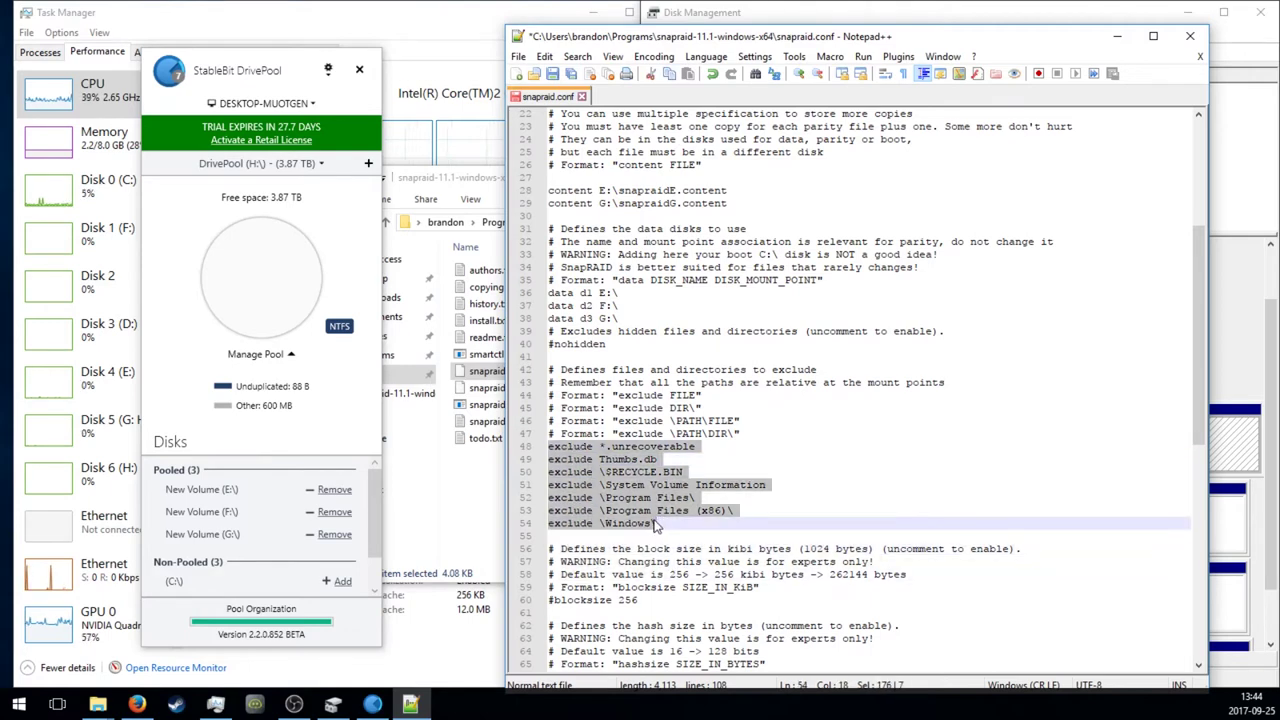
pyautogui.click(656, 526)
pyautogui.scroll(-1, 656, 526)
pyautogui.scroll(-1, 656, 526)
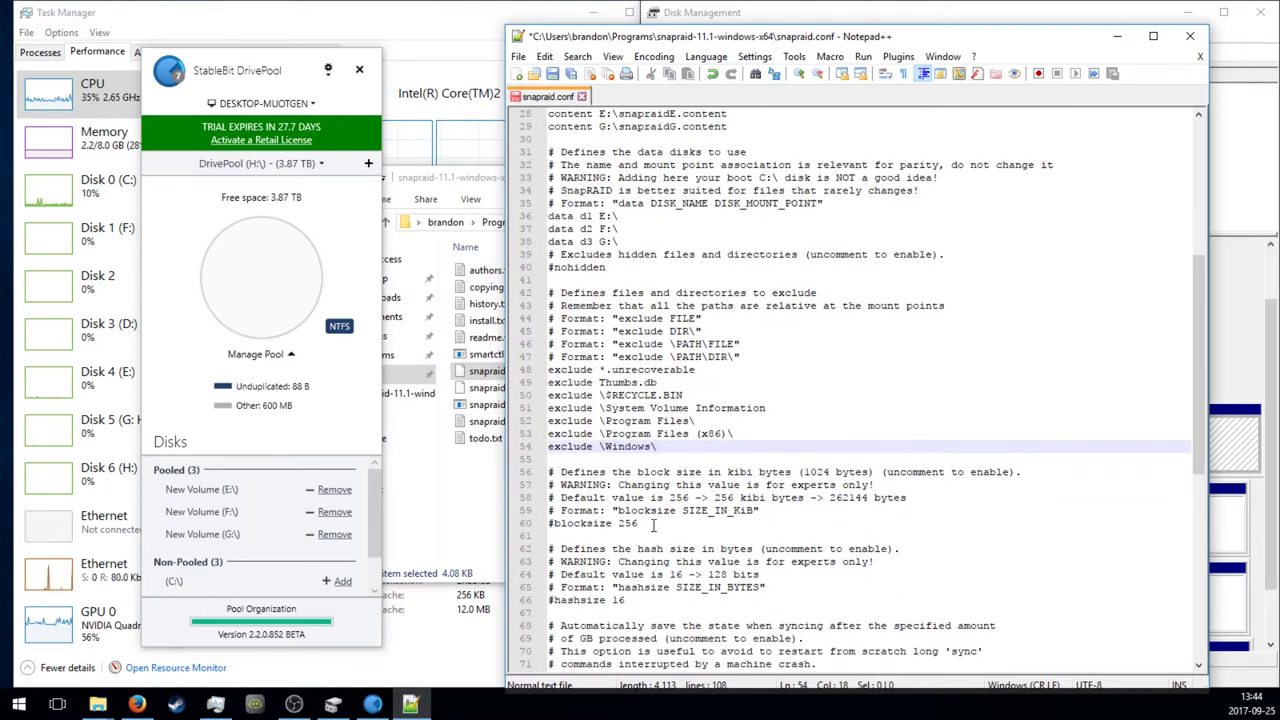
pyautogui.doubleClick(630, 523)
pyautogui.scroll(-3, 630, 523)
pyautogui.scroll(-4, 630, 523)
pyautogui.scroll(-4, 630, 523)
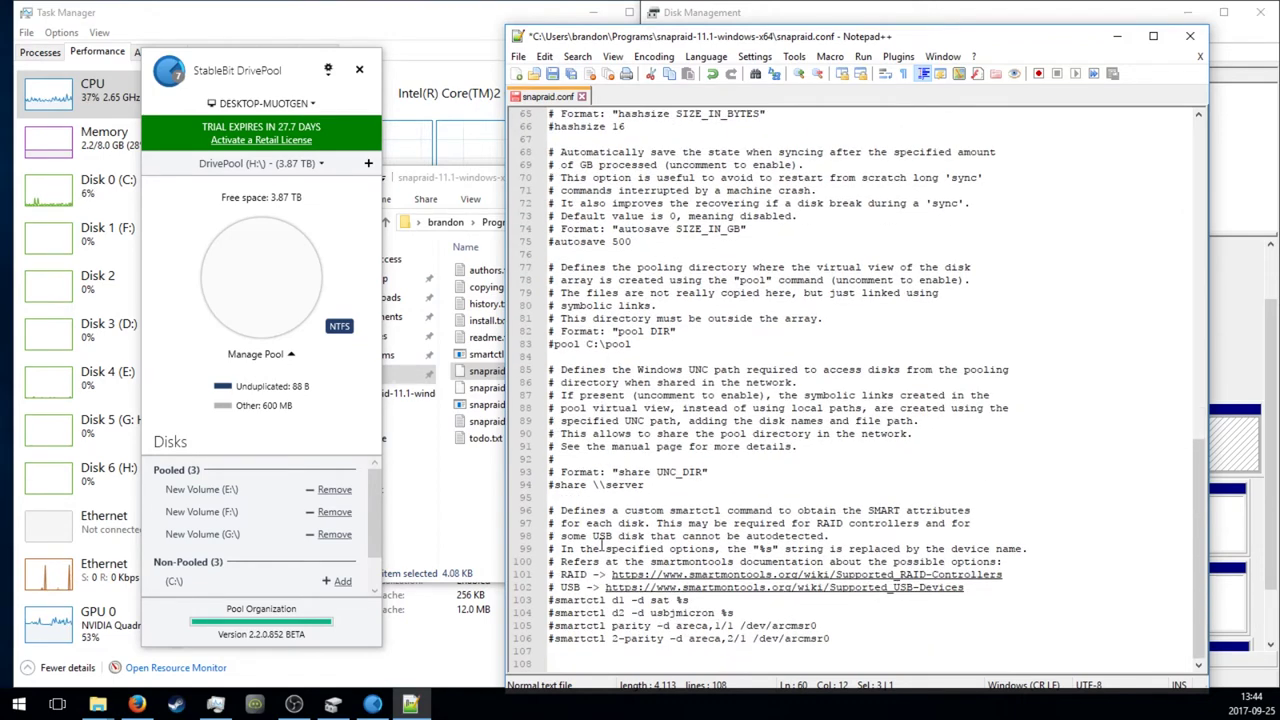
# - Look over the smartctl examples, then save snapraid.conf and close Notepad++
pyautogui.moveTo(550, 600); pyautogui.dragTo(714, 630)
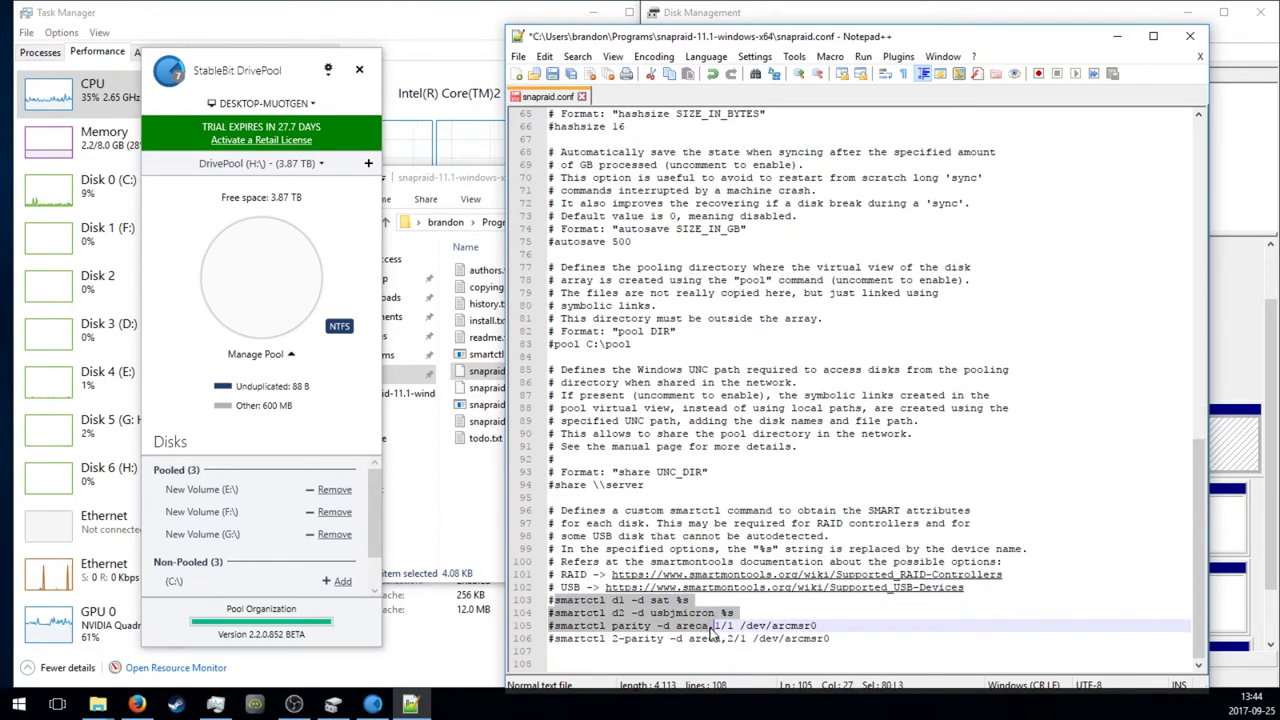
pyautogui.hotkey('ctrl', 's')
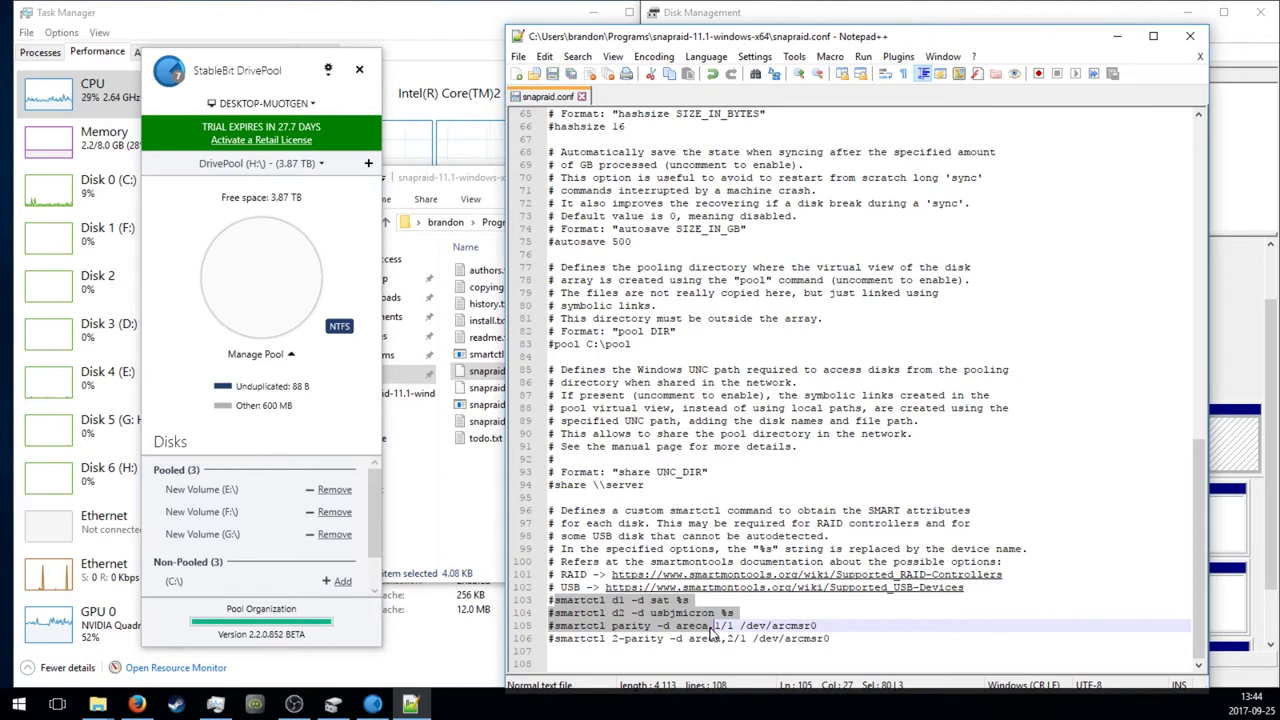
pyautogui.hotkey('alt', 'F4')
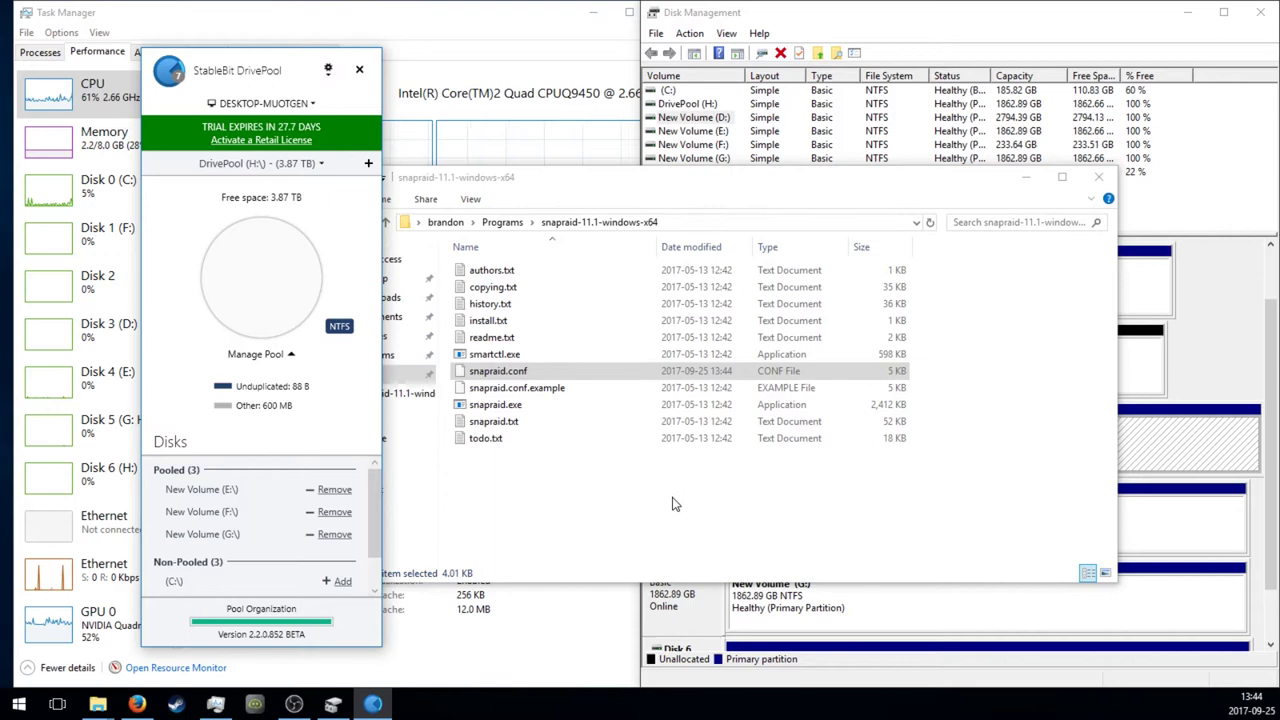
pyautogui.click(537, 371)
pyautogui.click(868, 622)
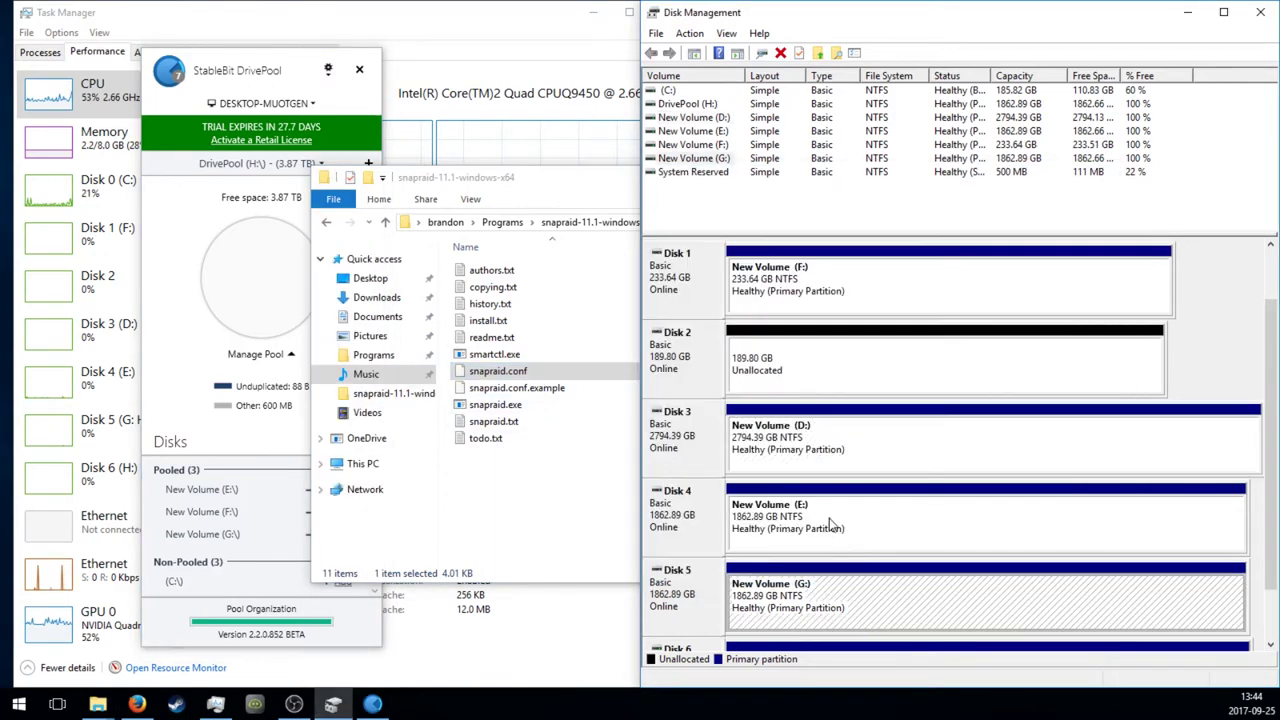
pyautogui.click(525, 512)
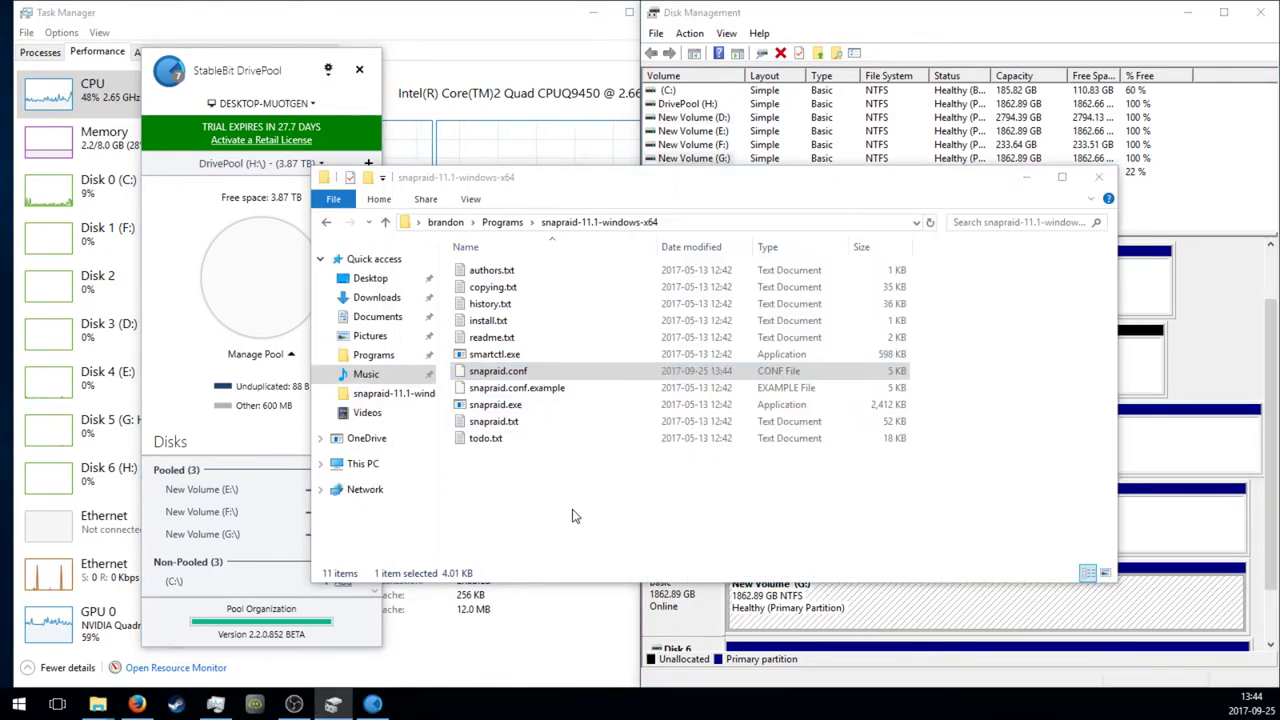
pyautogui.click(161, 333)
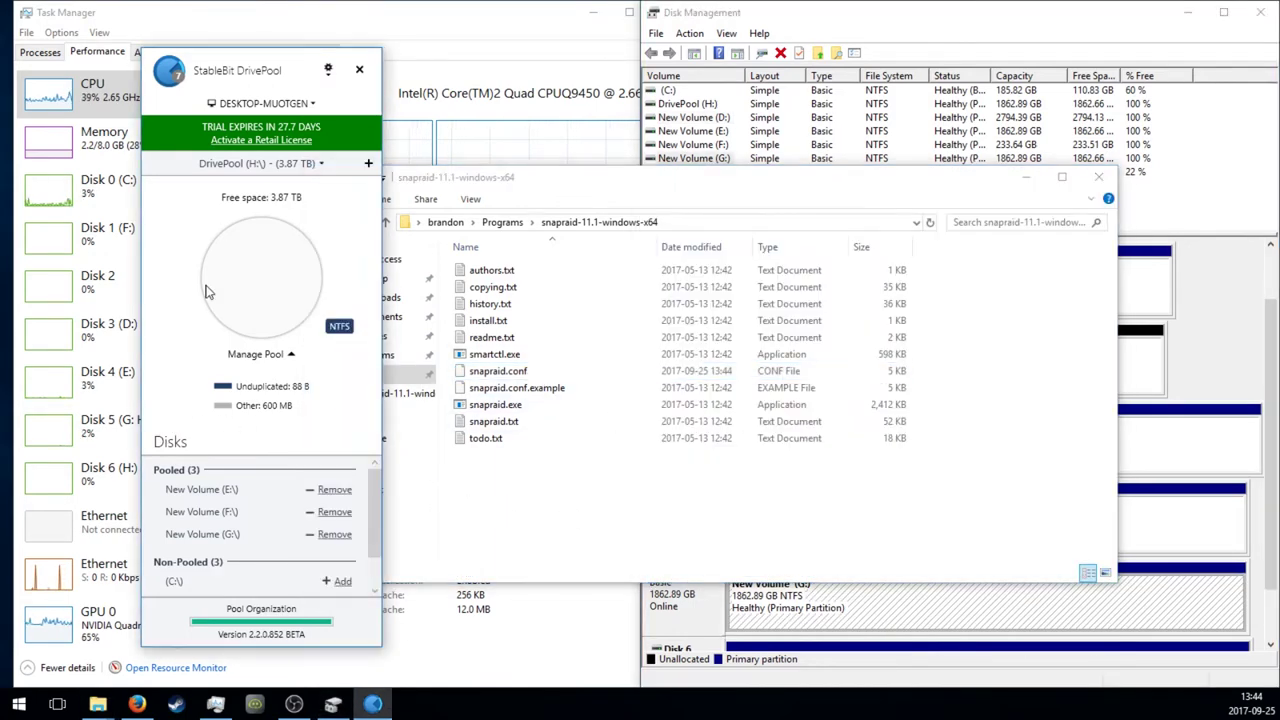
pyautogui.click(260, 354)
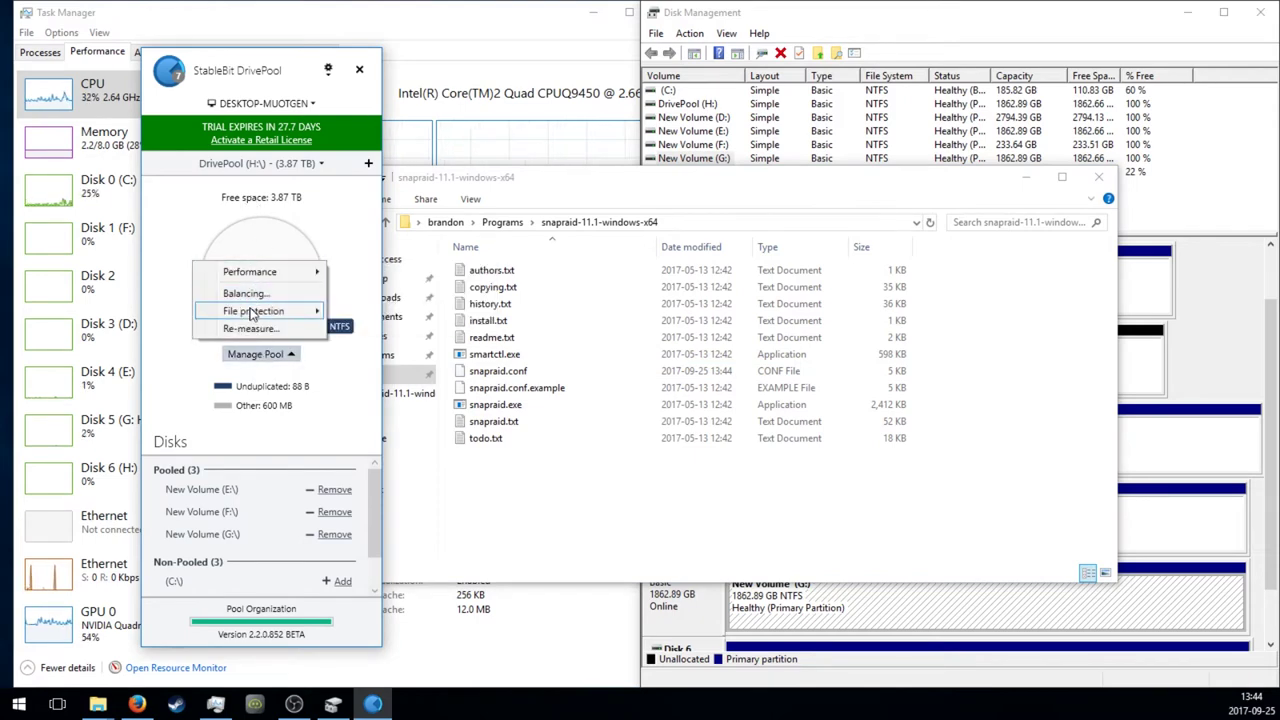
pyautogui.click(352, 274)
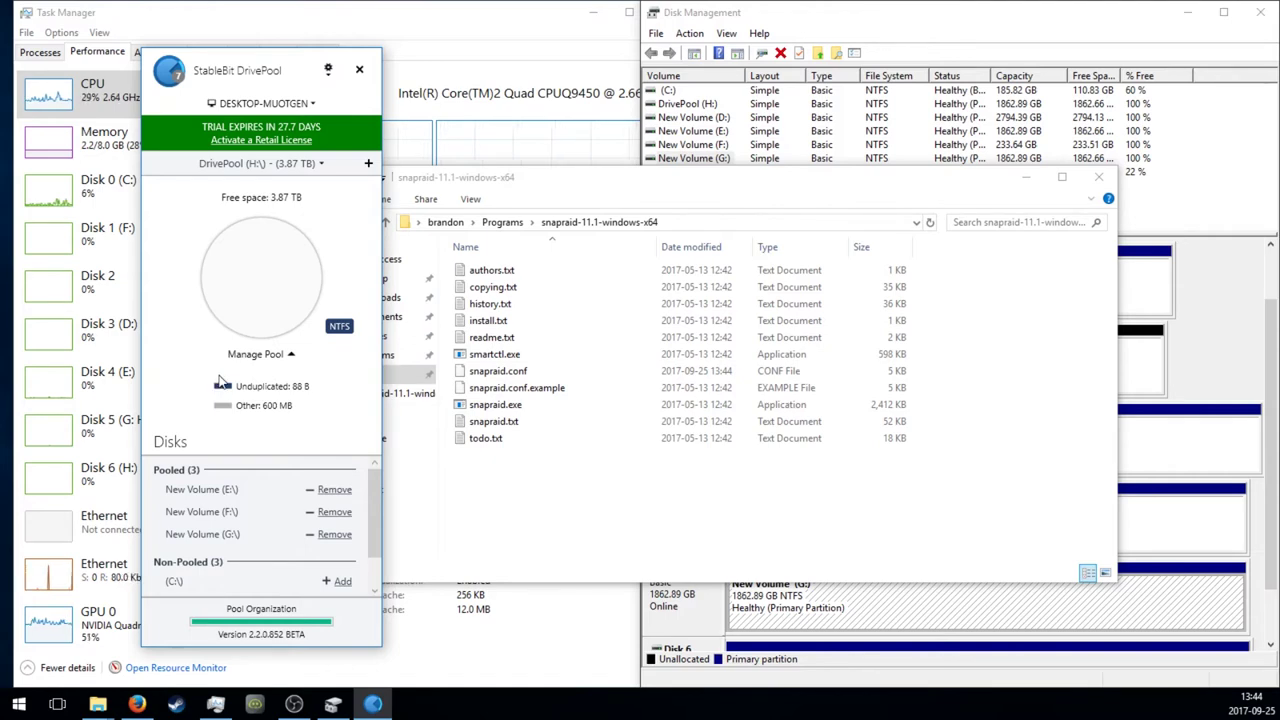
pyautogui.click(577, 510)
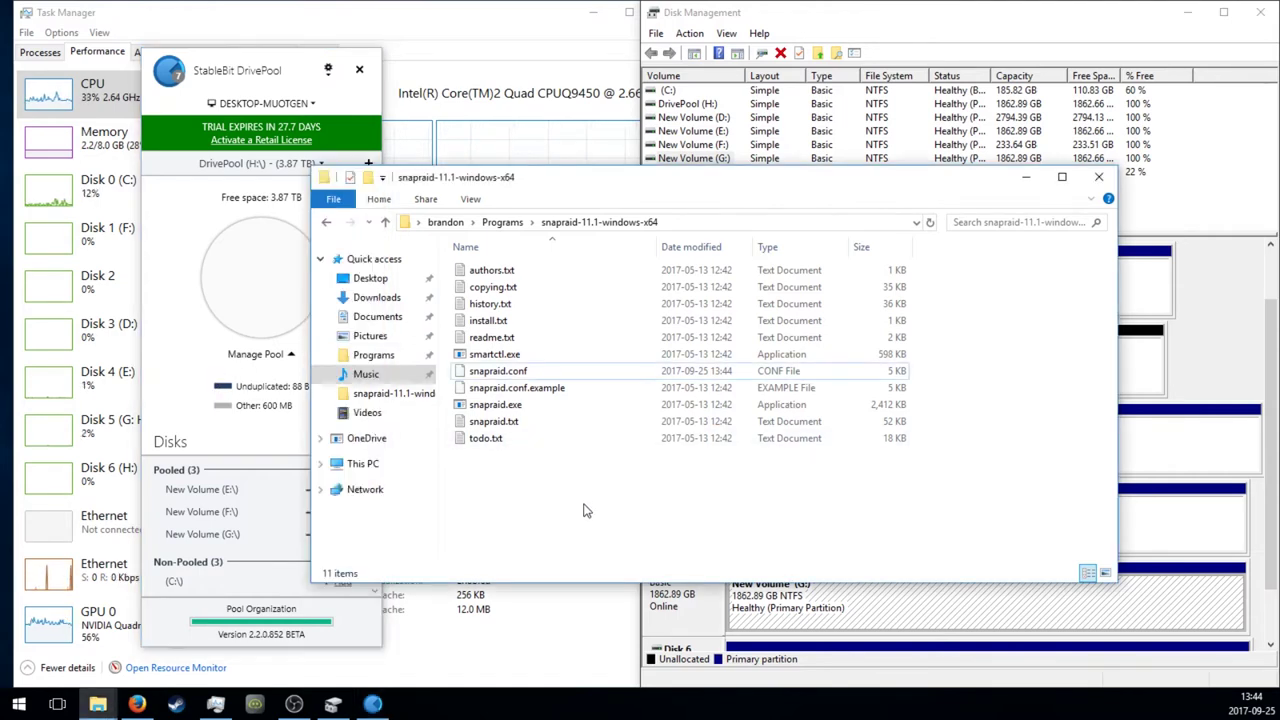
pyautogui.click(686, 617)
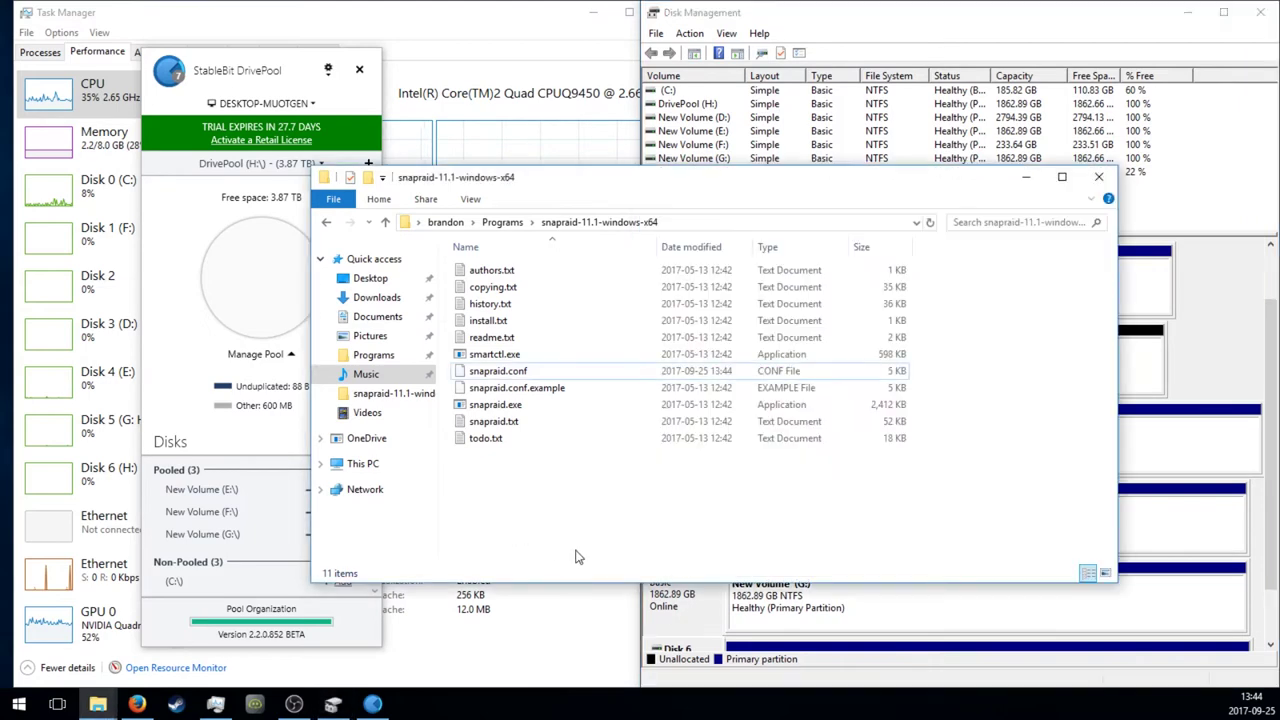
pyautogui.click(536, 570)
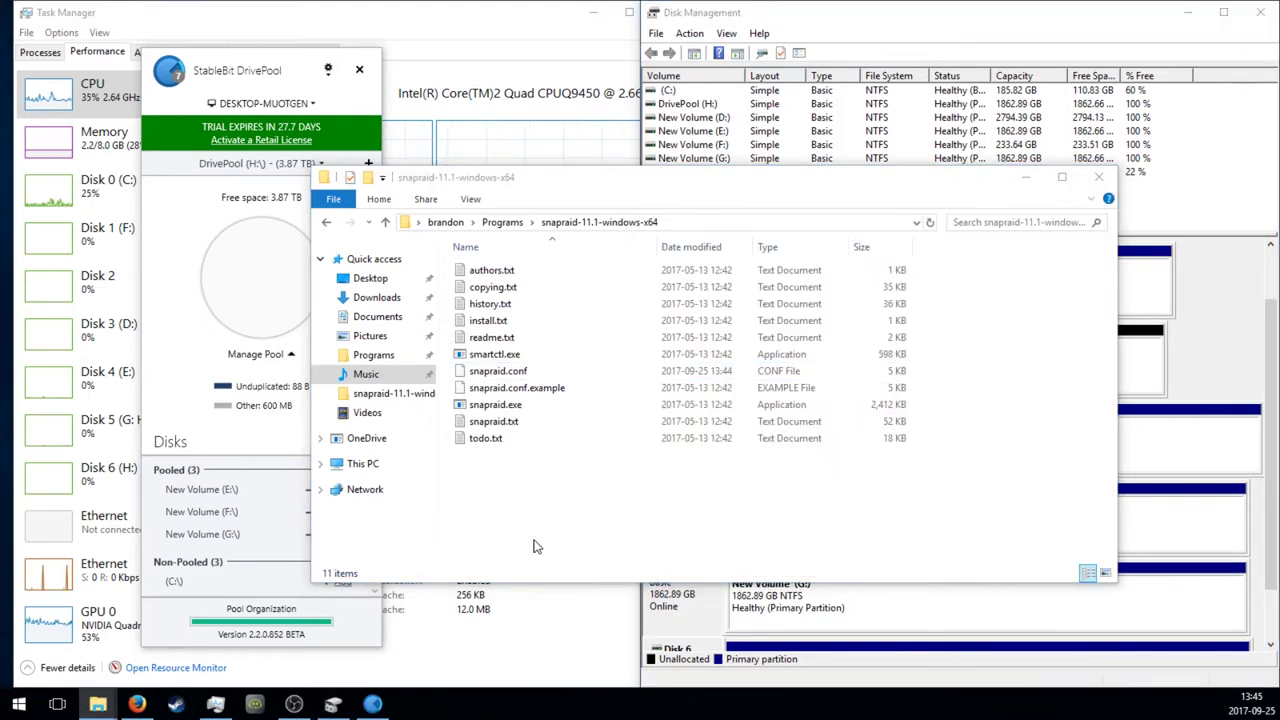
# - Open This PC, check the H:, G: and F: drives, and open a second window
pyautogui.press('super+e')
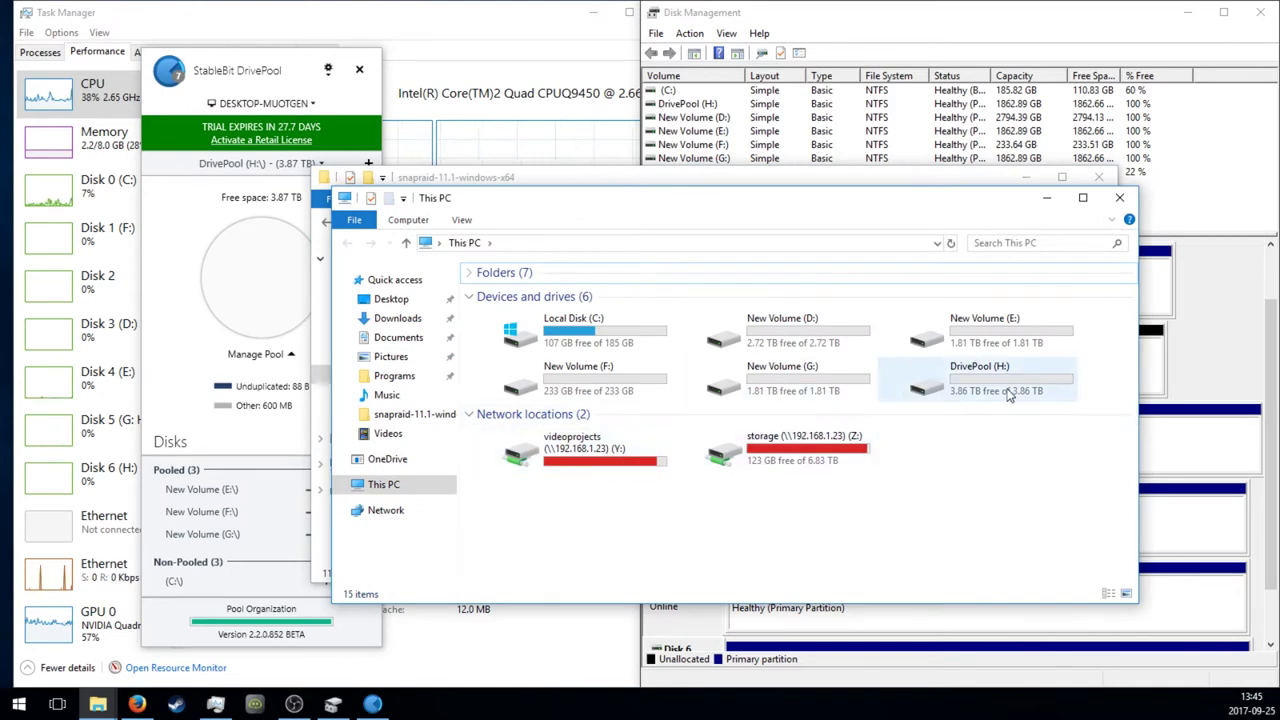
pyautogui.click(980, 380)
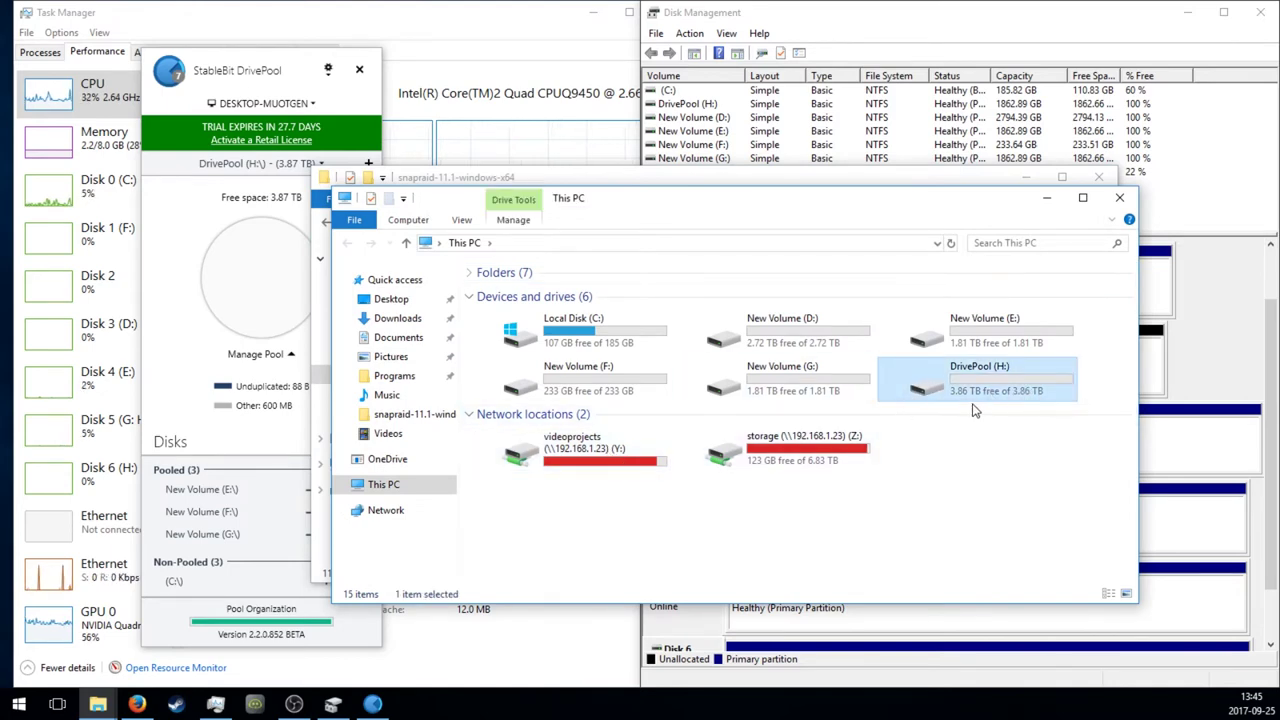
pyautogui.moveTo(870, 206); pyautogui.dragTo(990, 207)
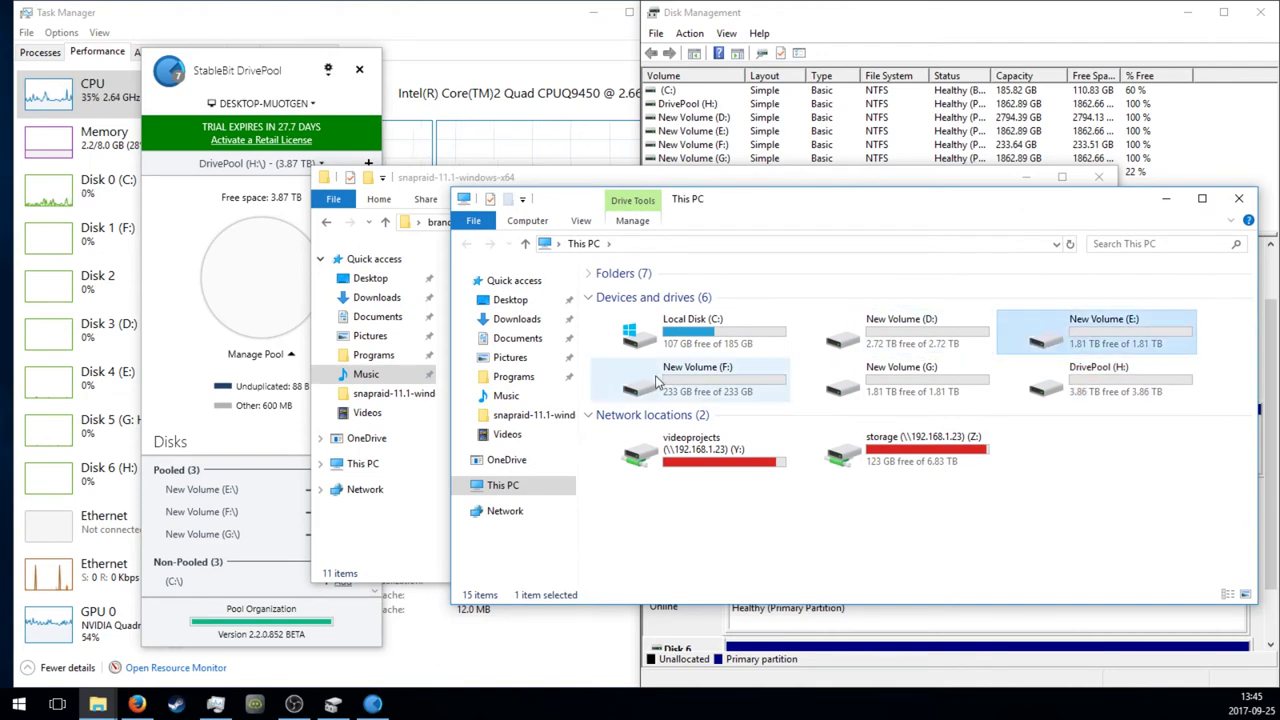
pyautogui.click(900, 380)
pyautogui.click(700, 385)
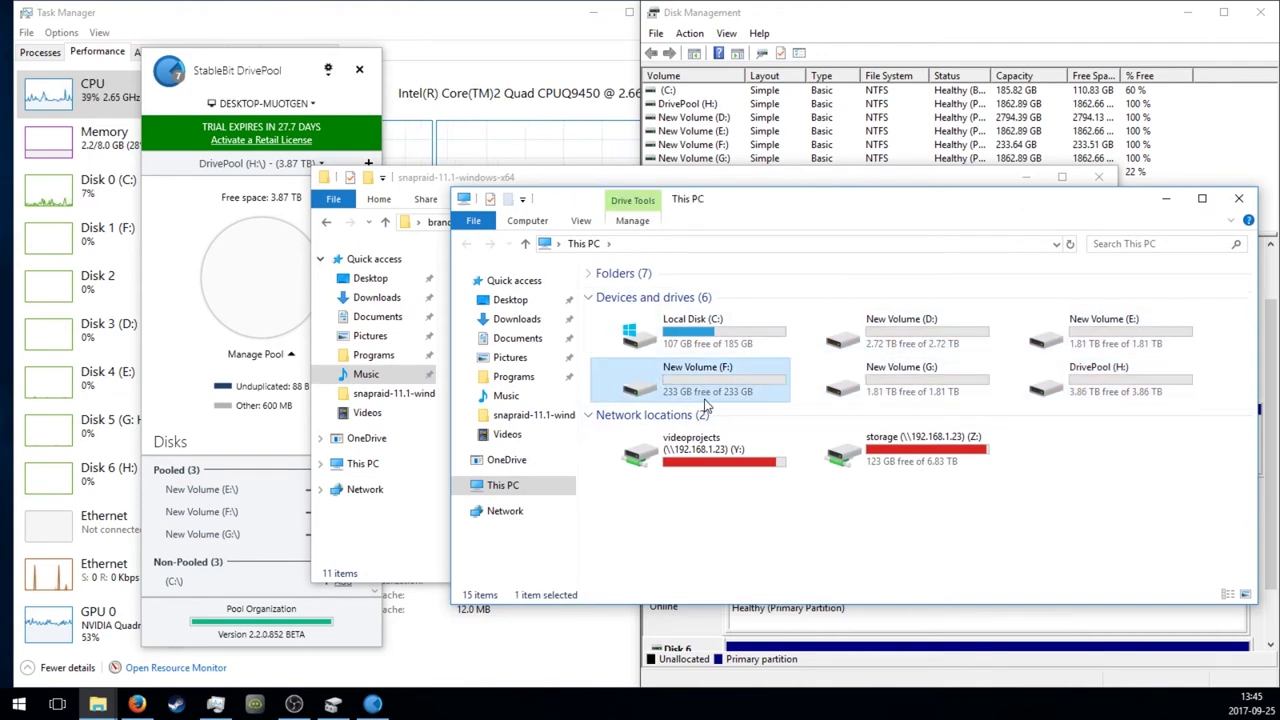
pyautogui.hotkey('ctrl', 'n')
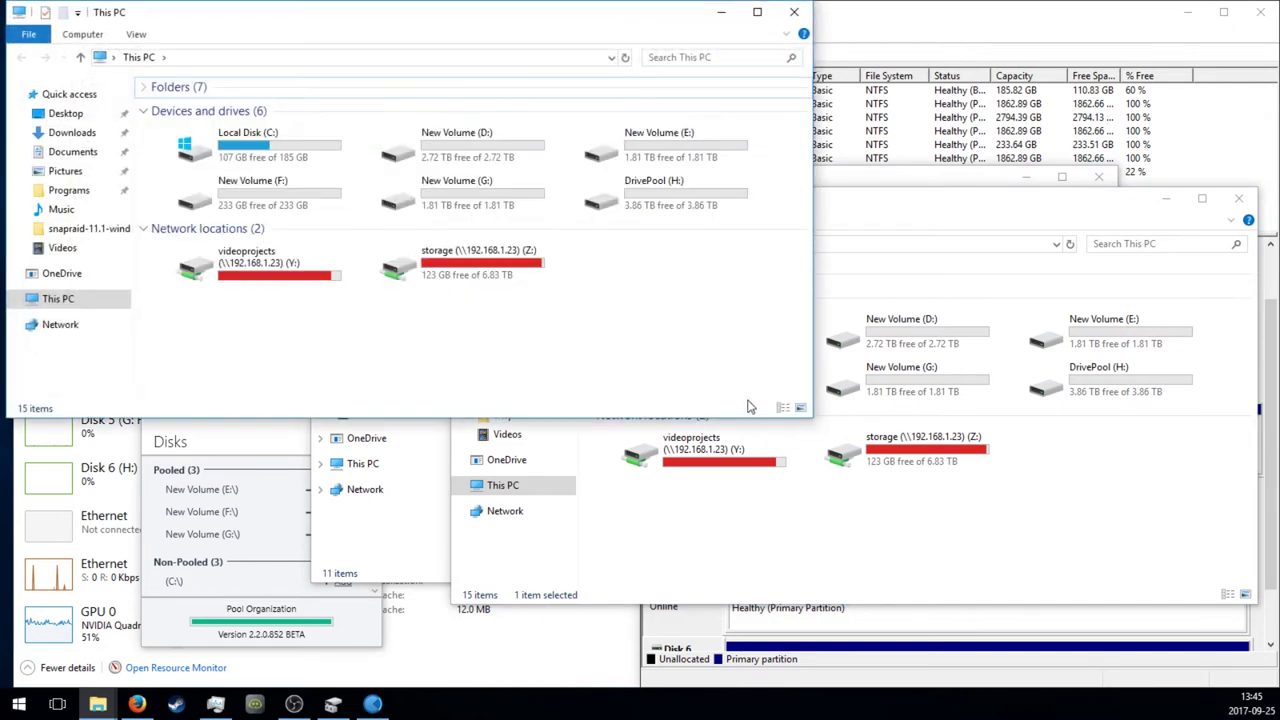
# - Copy the seven 2014 folders from Y:\old video projects onto DrivePool (H:) with Explorer's copier
pyautogui.doubleClick(255, 262)
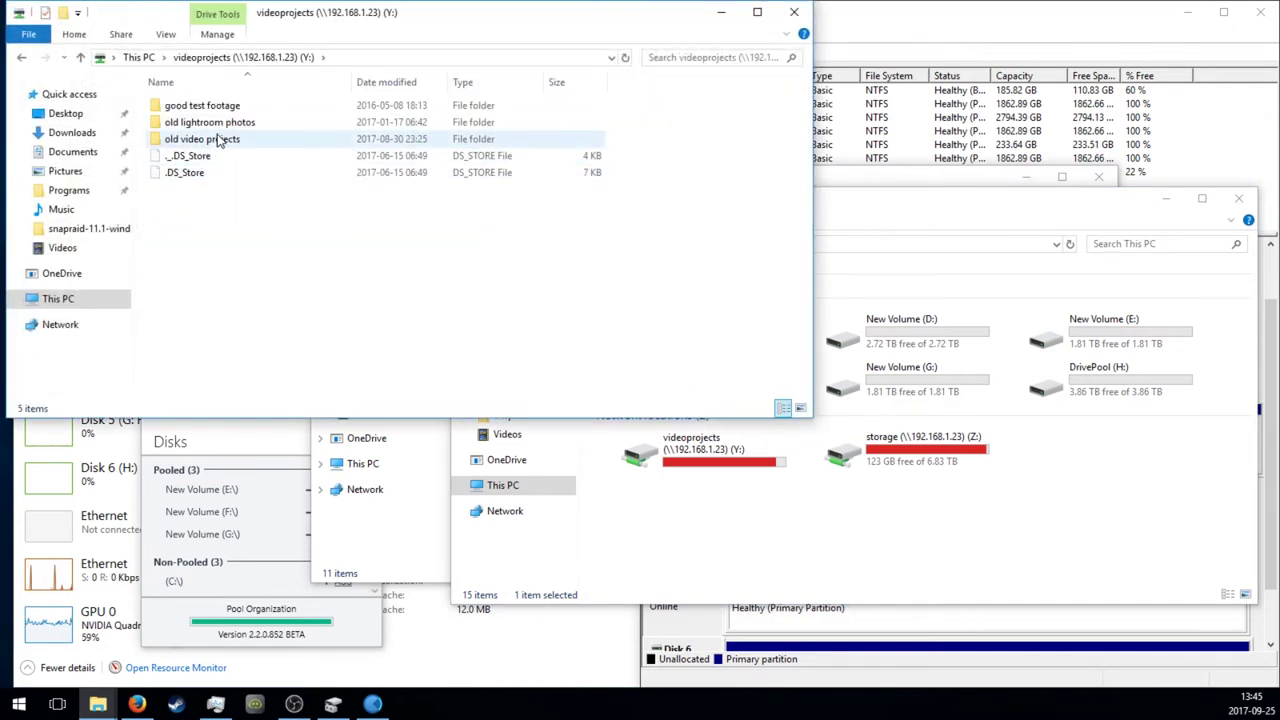
pyautogui.doubleClick(220, 130)
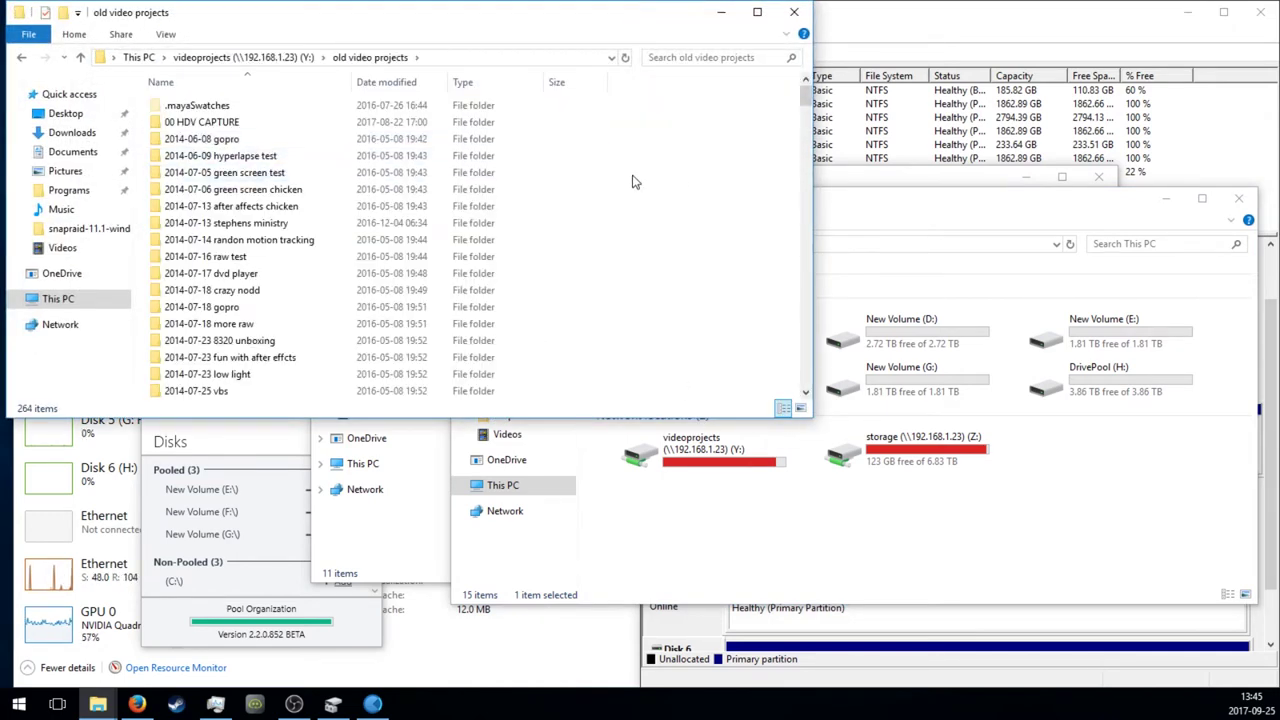
pyautogui.moveTo(650, 135)
pyautogui.mouseDown()
pyautogui.moveTo(449, 238)
pyautogui.moveTo(1100, 330)
pyautogui.mouseUp()
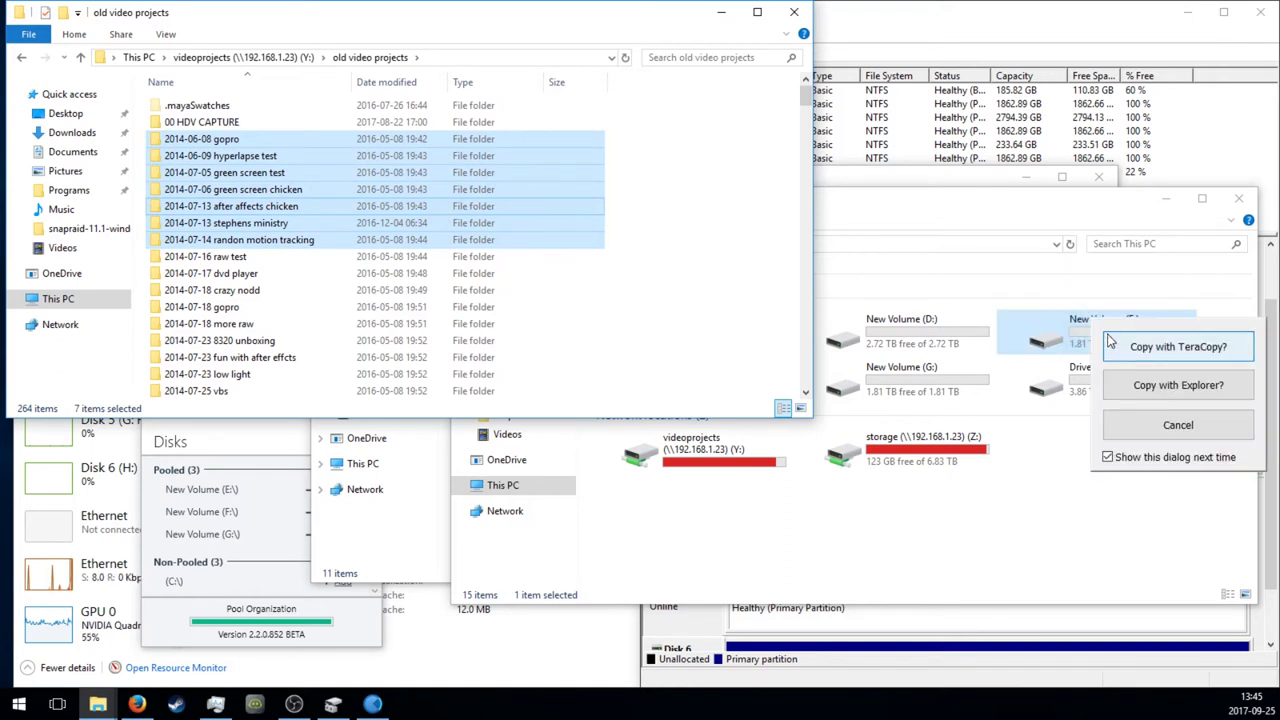
pyautogui.click(1178, 425)
pyautogui.moveTo(230, 180); pyautogui.dragTo(1108, 390)
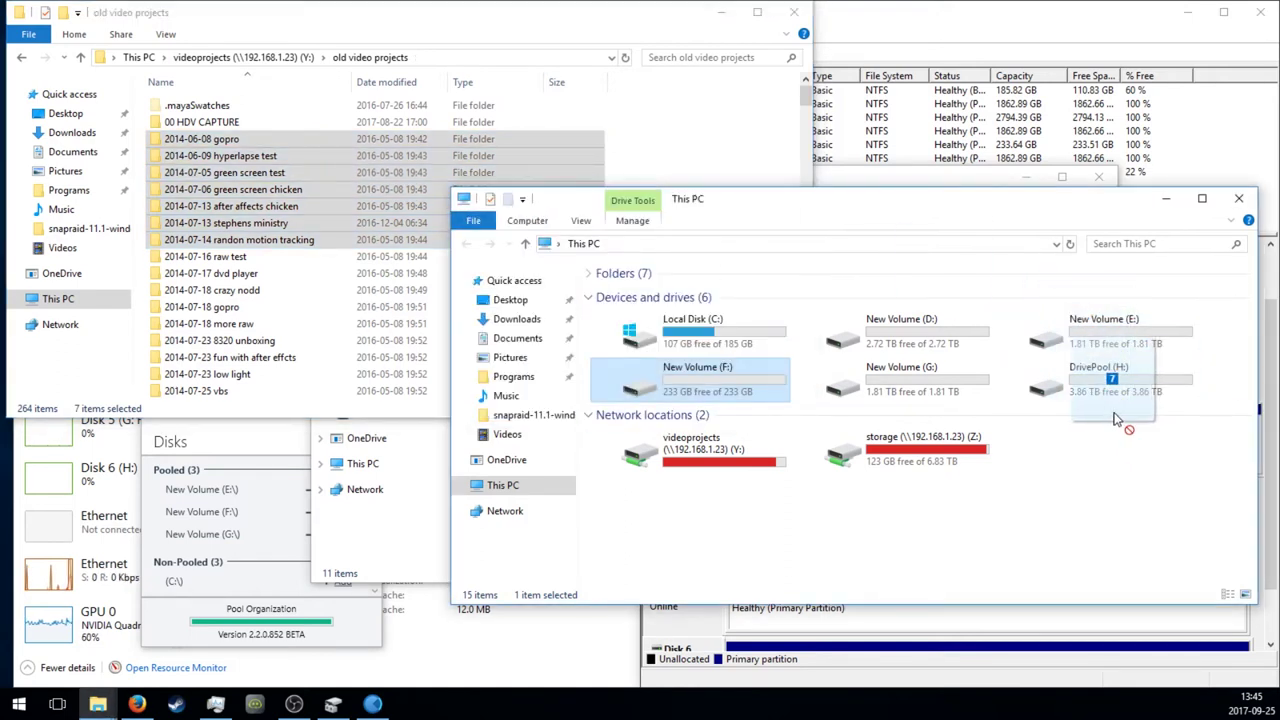
pyautogui.click(1186, 443)
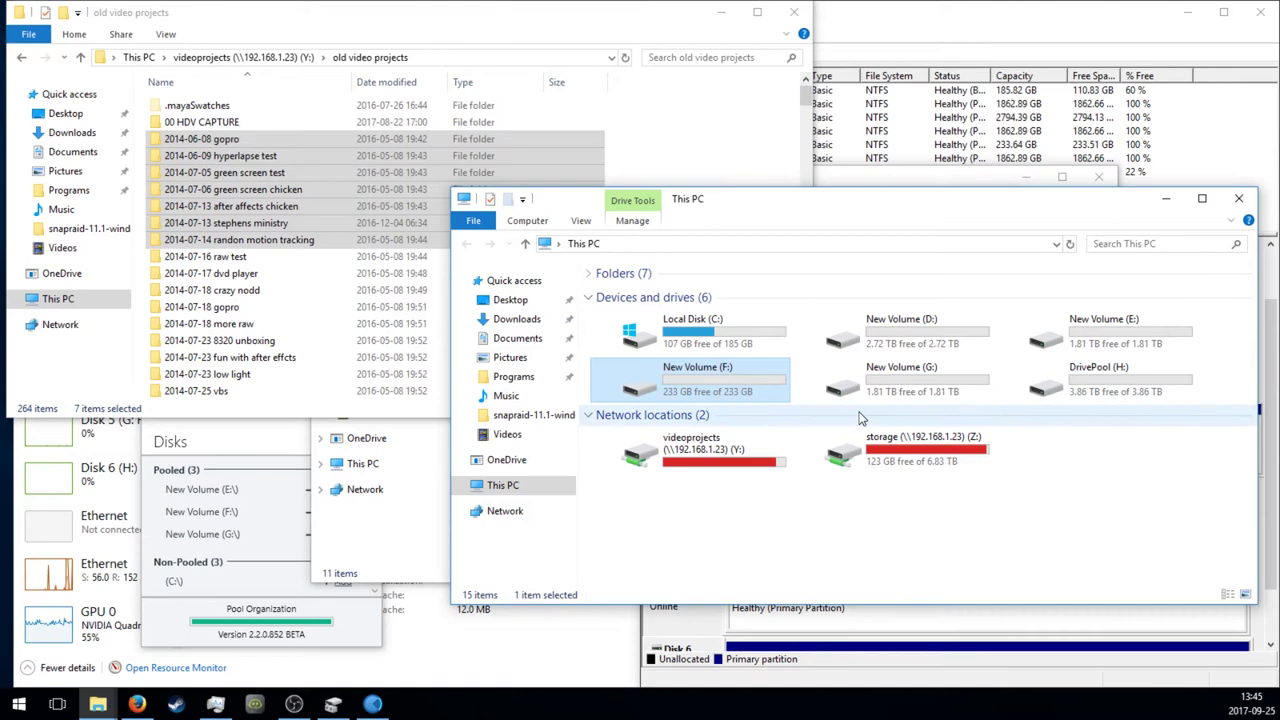
# - Expand the copy details, rearrange windows, and view Disk 5 and Disk 4 activity
pyautogui.click(230, 240)
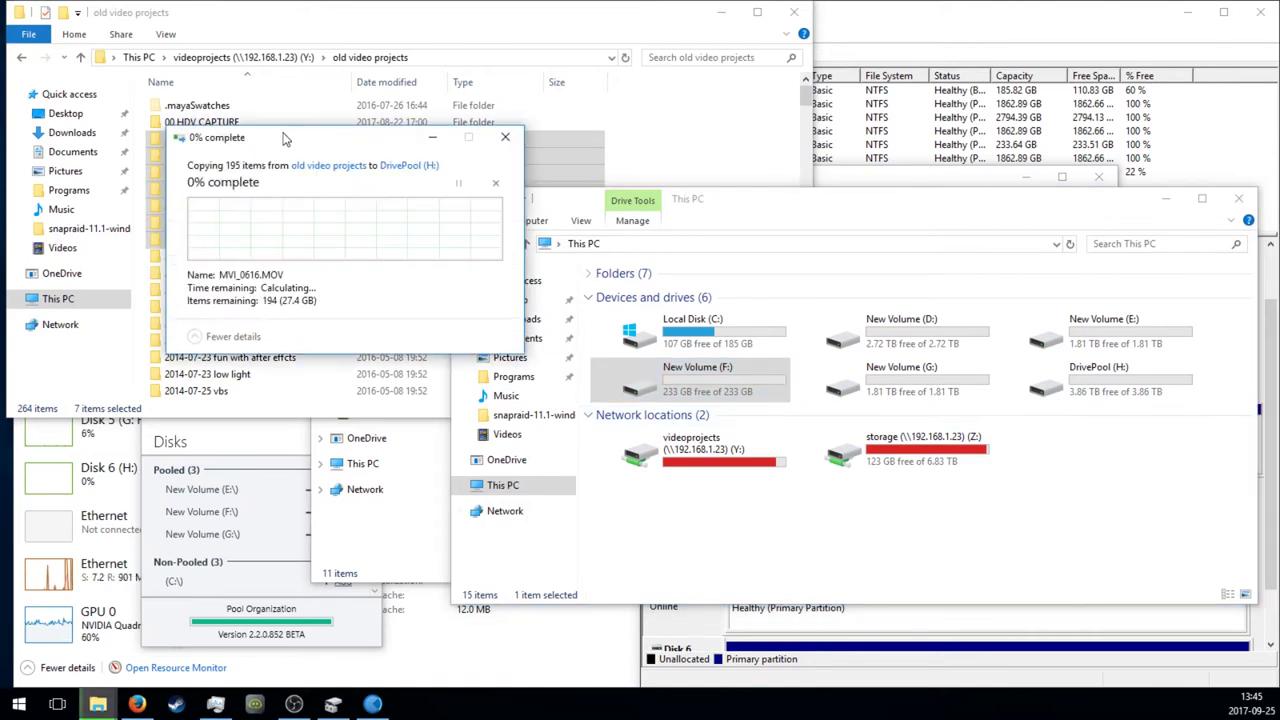
pyautogui.moveTo(285, 137); pyautogui.dragTo(815, 112)
pyautogui.click(260, 440)
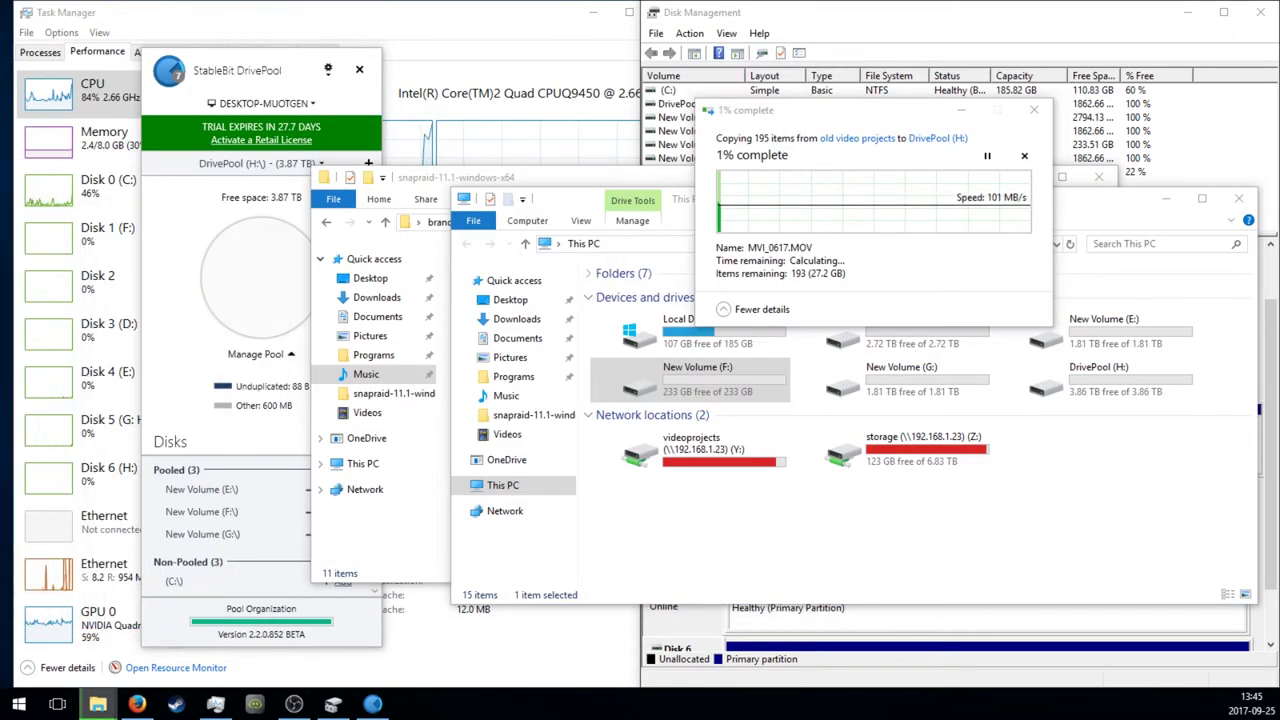
pyautogui.moveTo(183, 80); pyautogui.dragTo(0, 82)
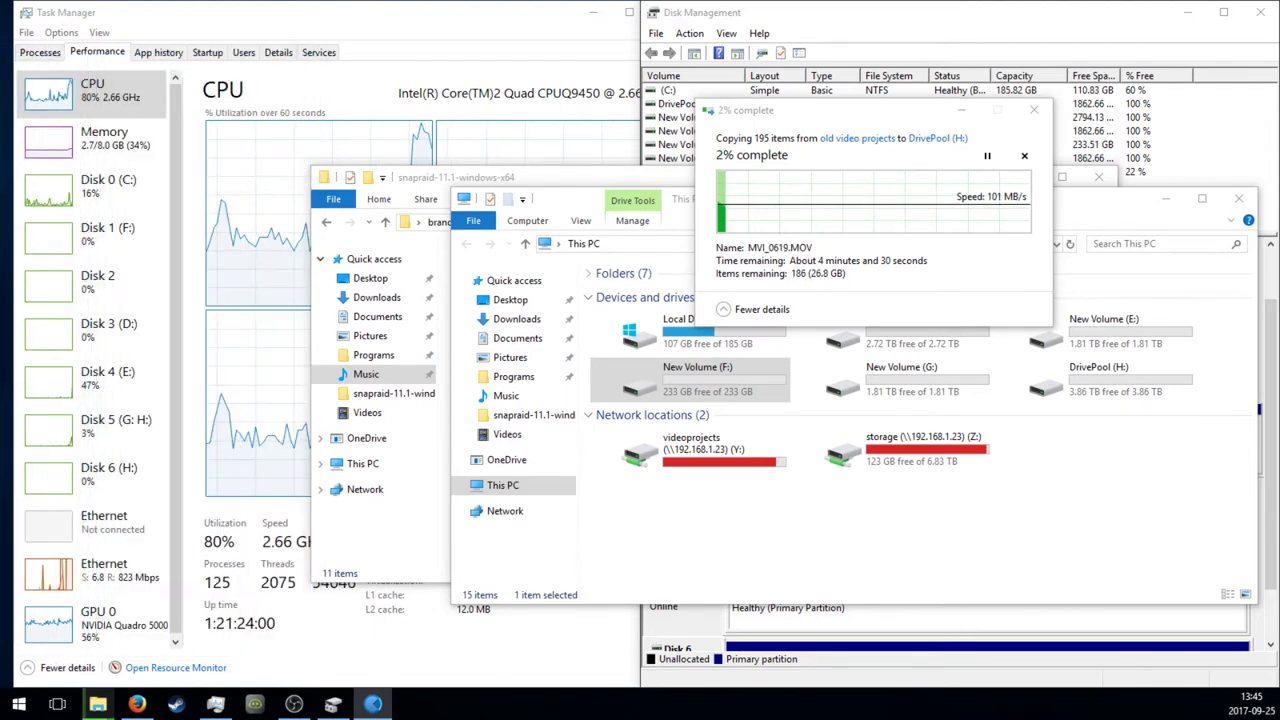
pyautogui.click(393, 97)
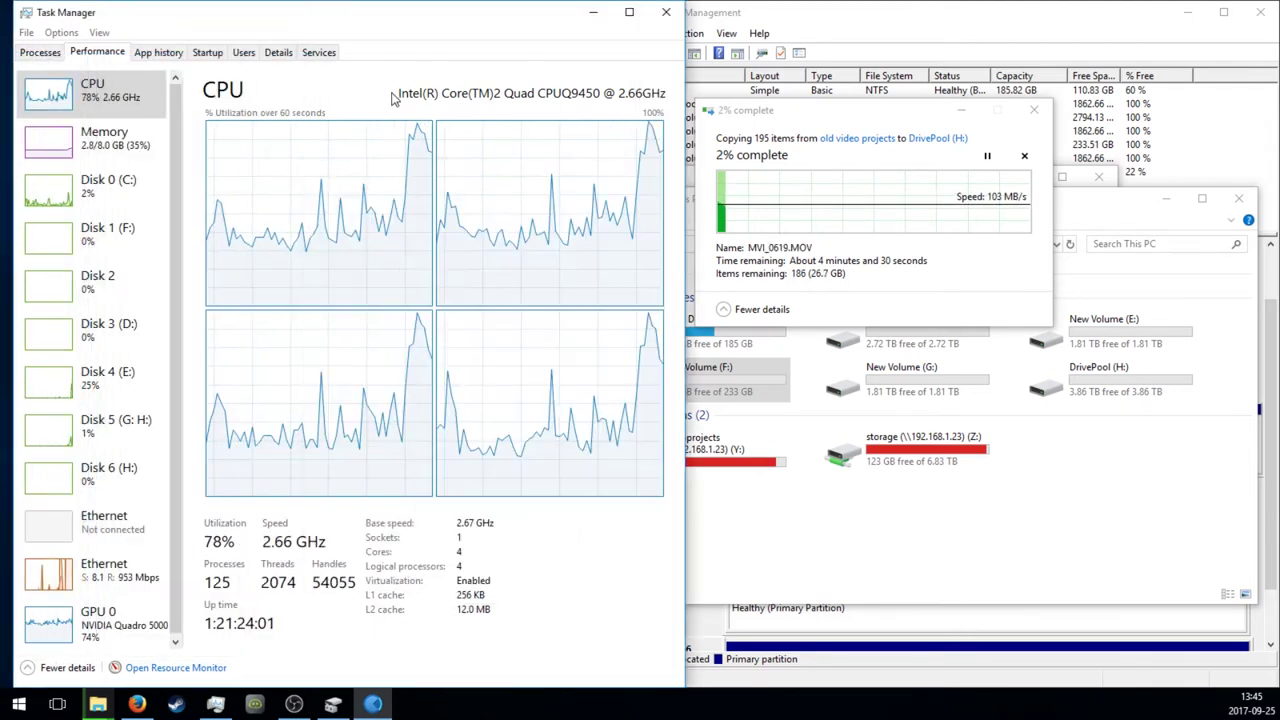
pyautogui.click(110, 425)
pyautogui.click(116, 386)
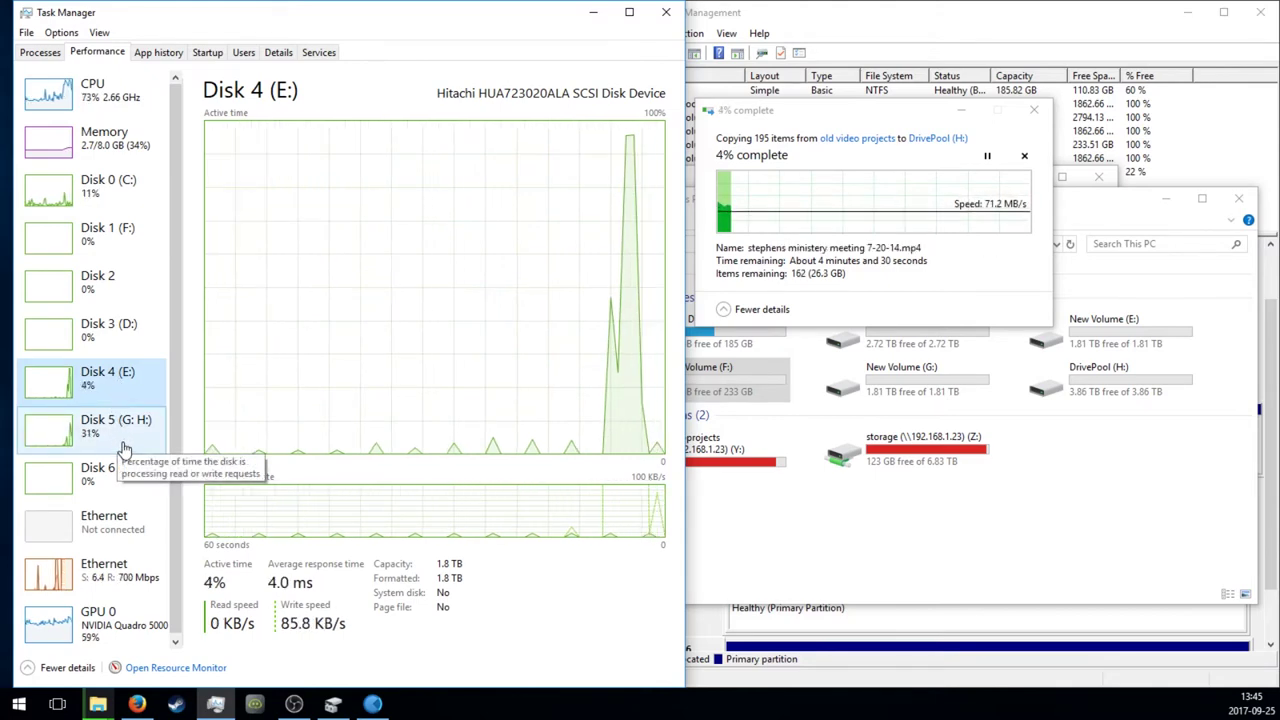
# - Check the F: drive and copy progress, then return to the Disk 5 (G: H:) graph
pyautogui.click(1100, 380)
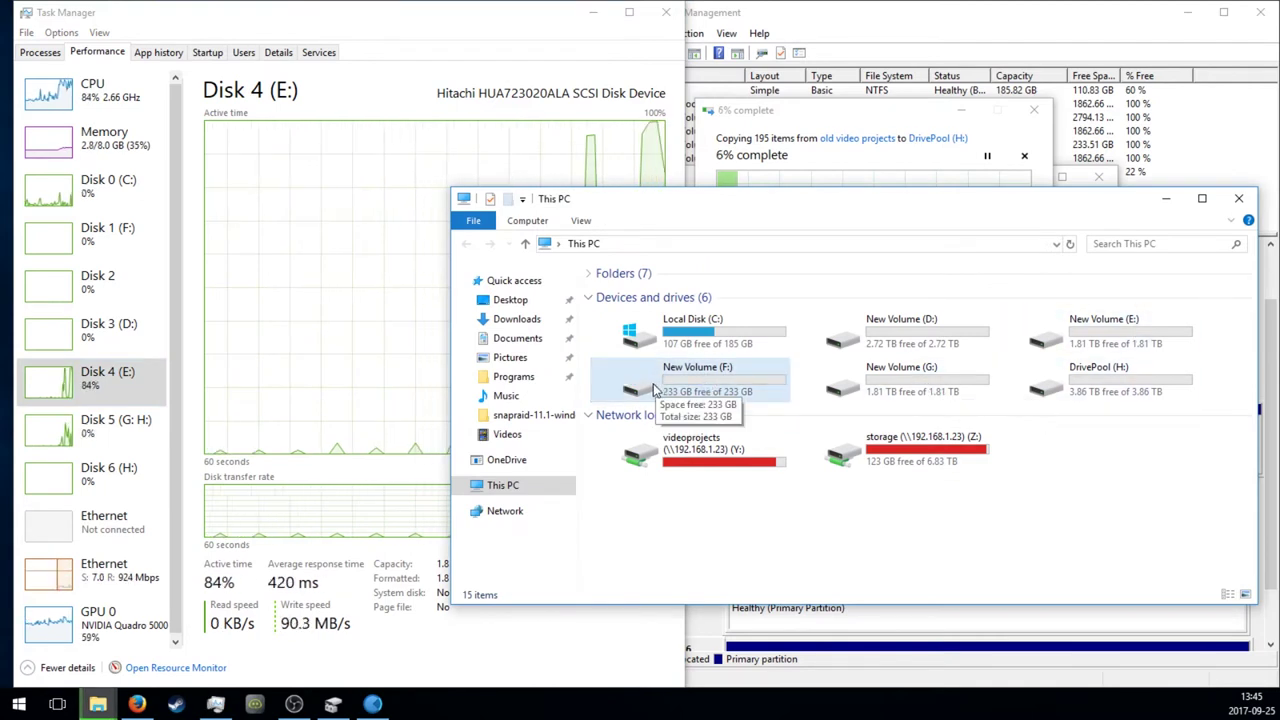
pyautogui.click(600, 385)
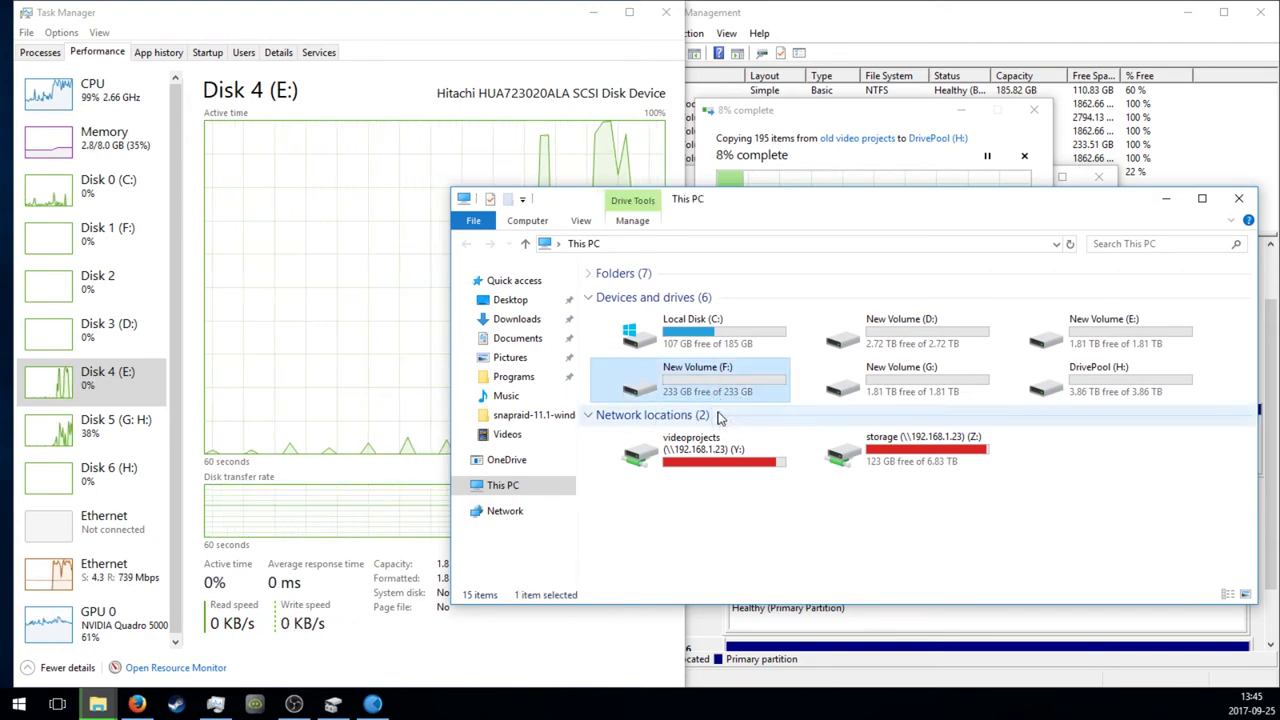
pyautogui.click(567, 120)
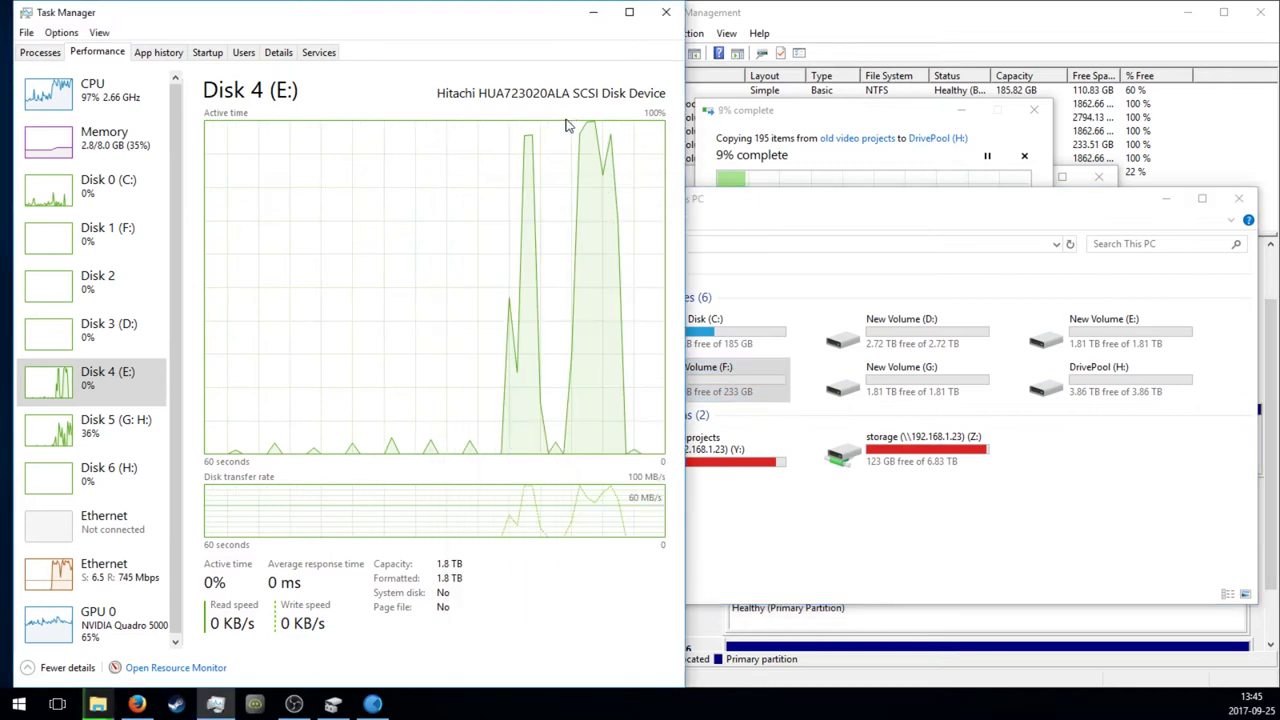
pyautogui.click(745, 125)
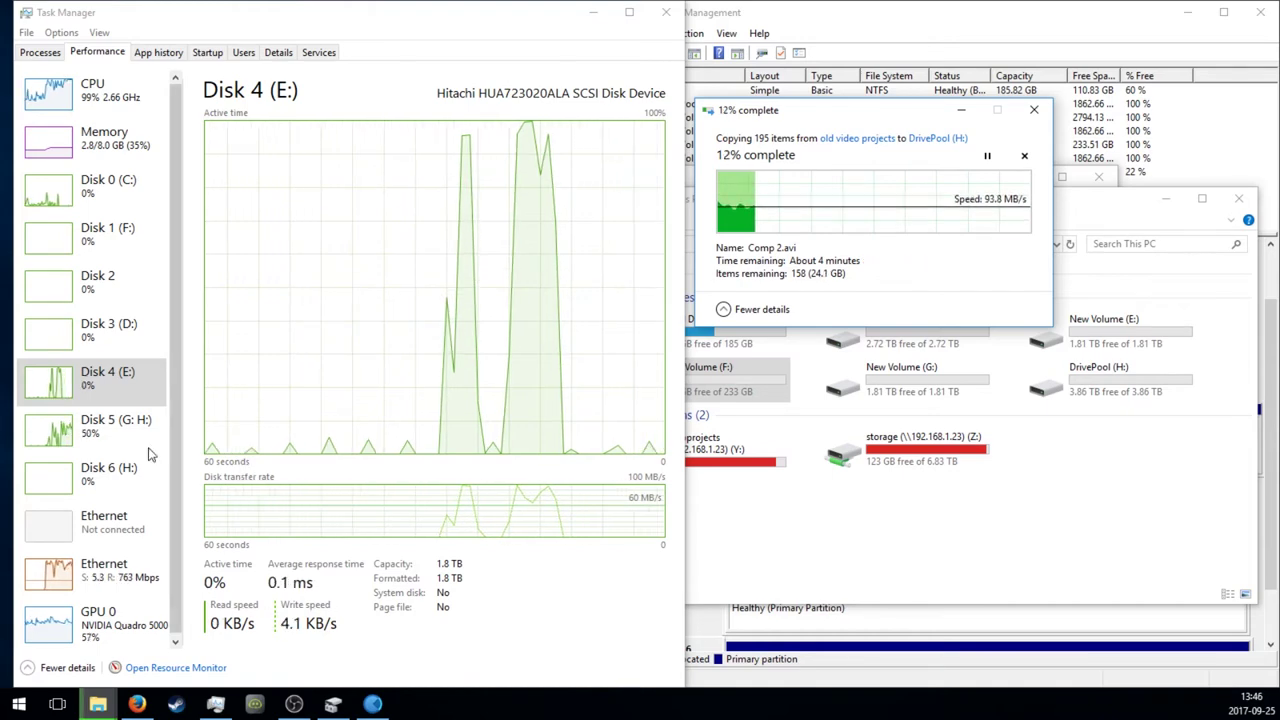
pyautogui.click(115, 426)
pyautogui.click(1070, 503)
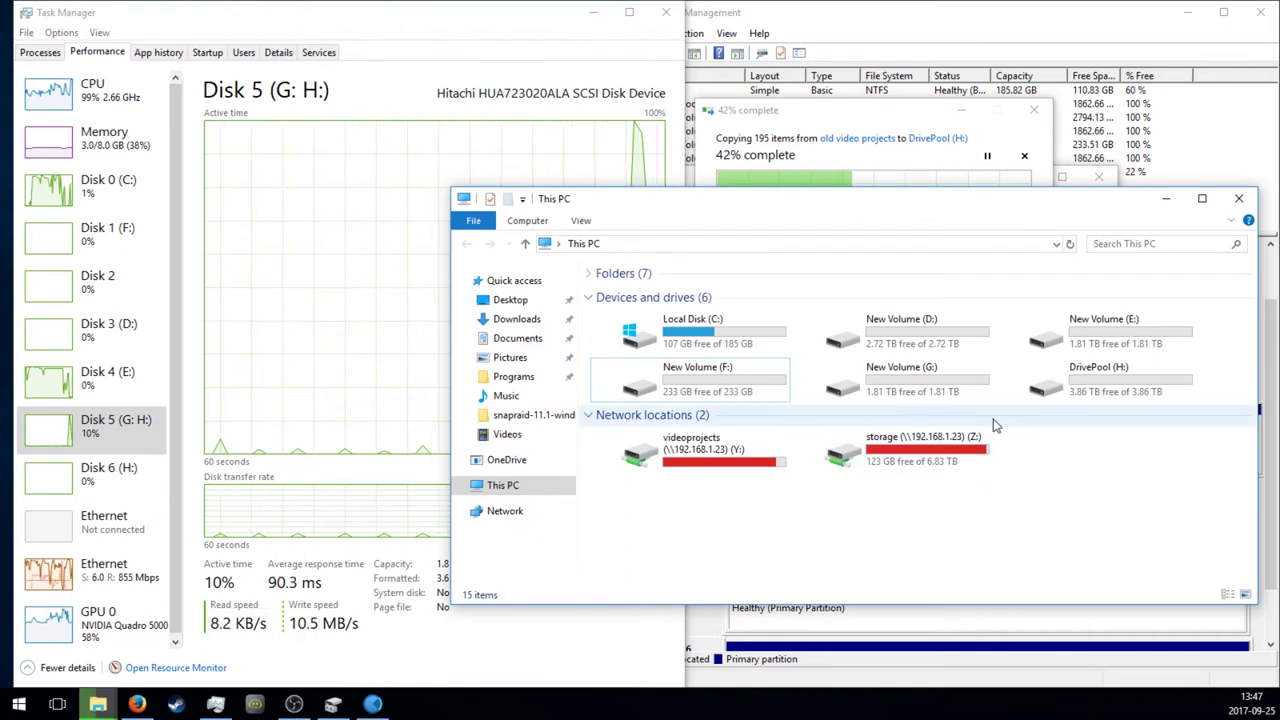
pyautogui.click(929, 394)
pyautogui.doubleClick(929, 394)
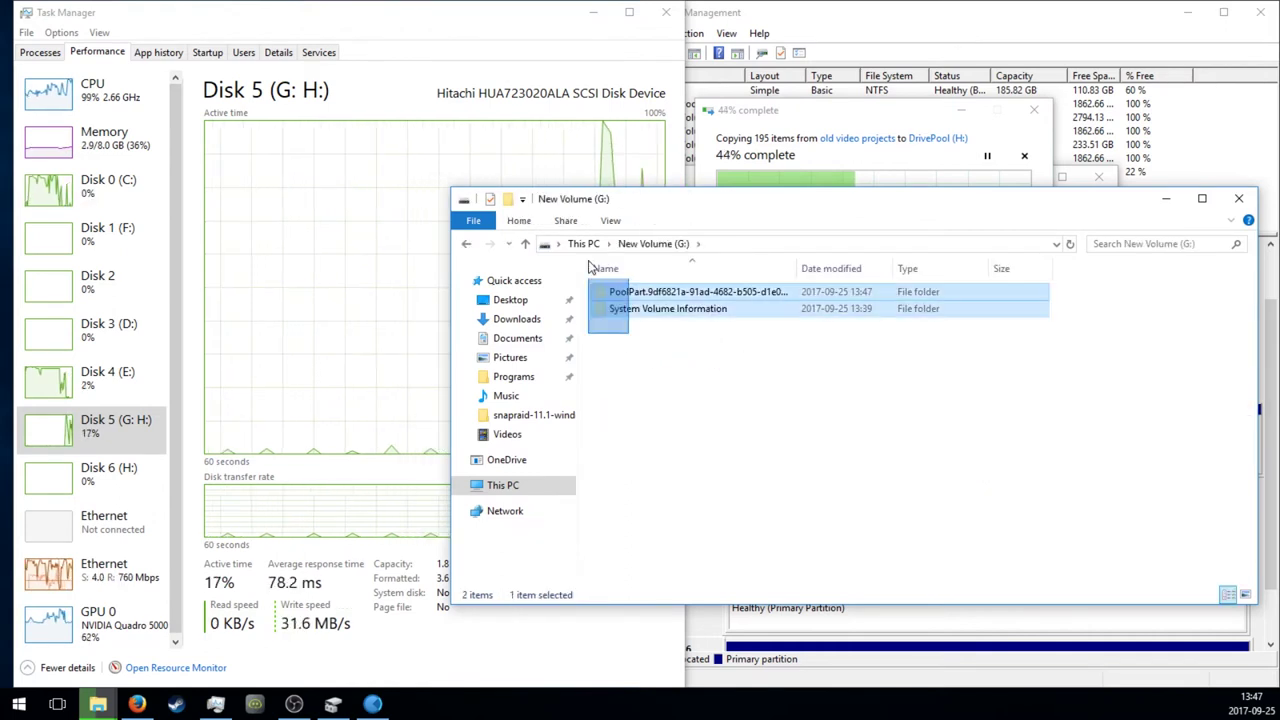
pyautogui.moveTo(622, 358); pyautogui.dragTo(600, 285)
pyautogui.click(647, 350)
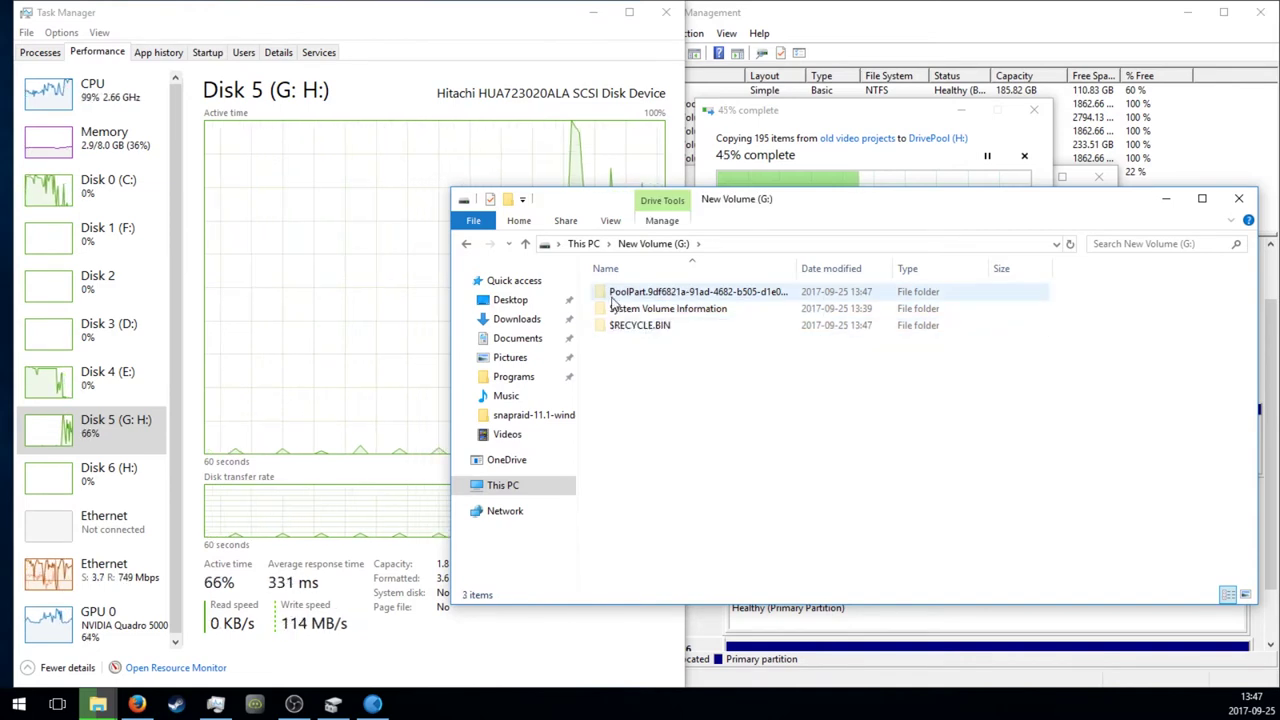
pyautogui.doubleClick(680, 292)
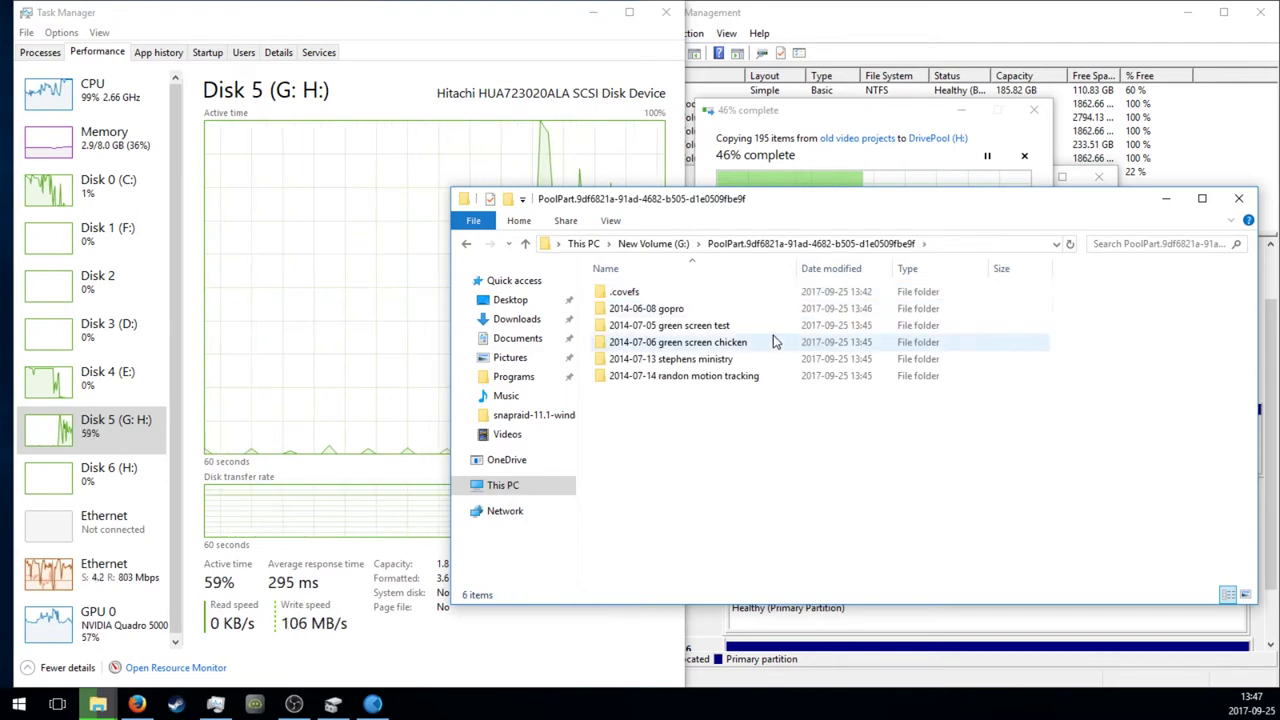
pyautogui.doubleClick(700, 358)
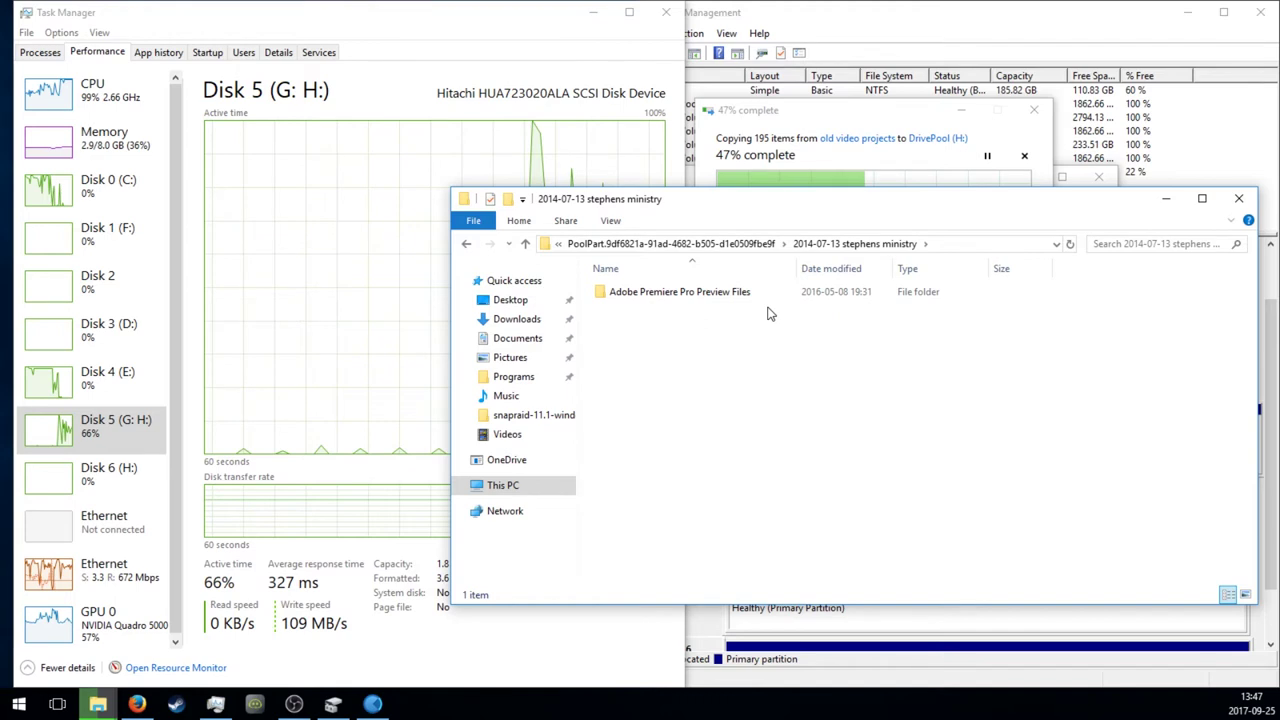
pyautogui.doubleClick(466, 244)
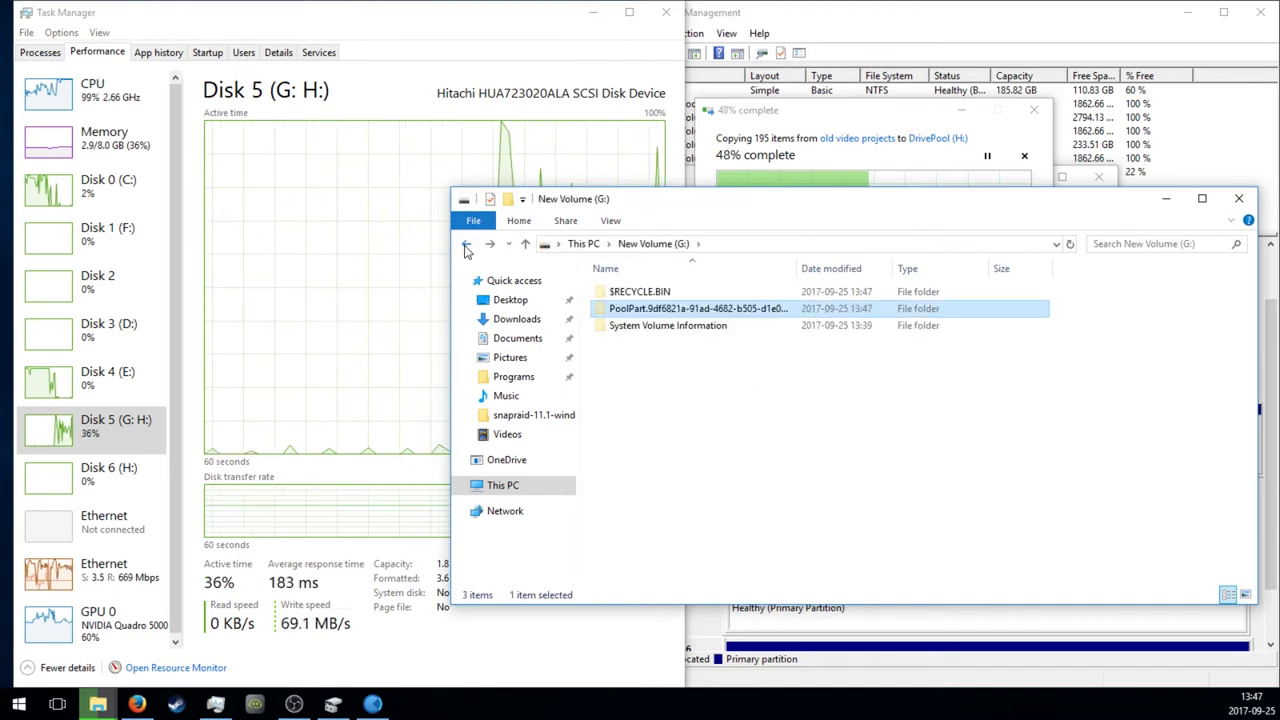
pyautogui.click(466, 244)
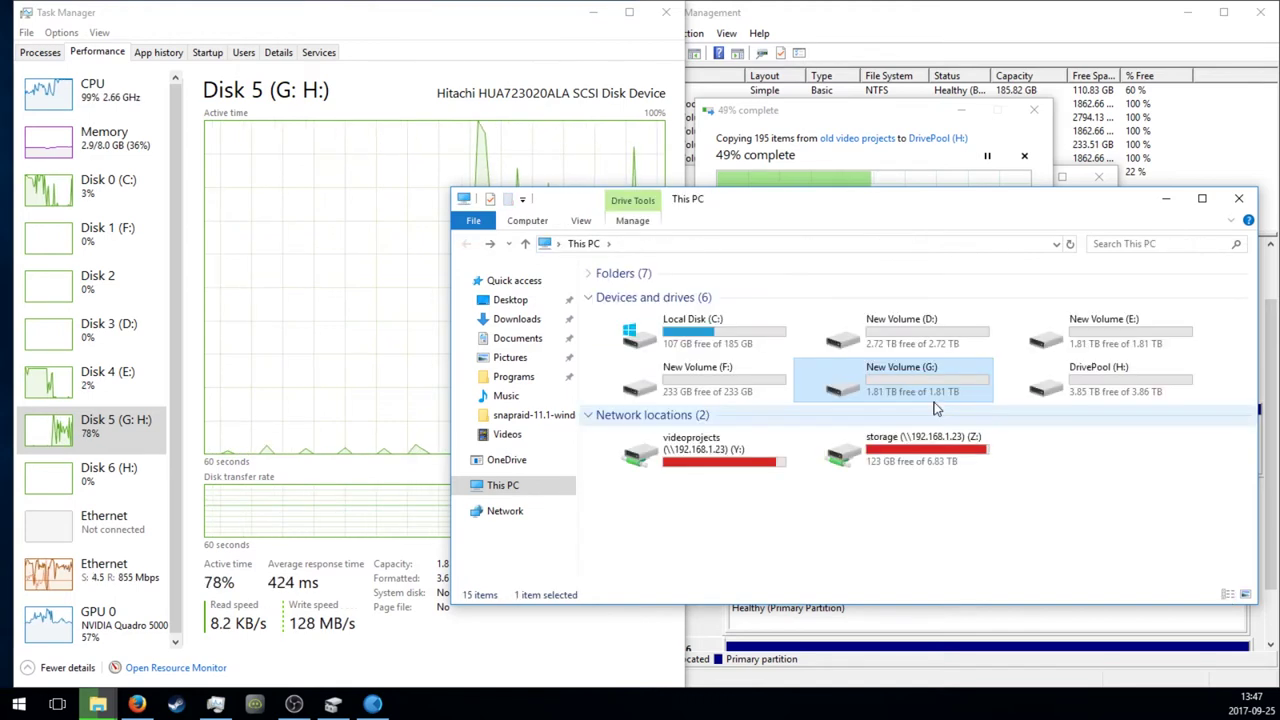
pyautogui.doubleClick(884, 390)
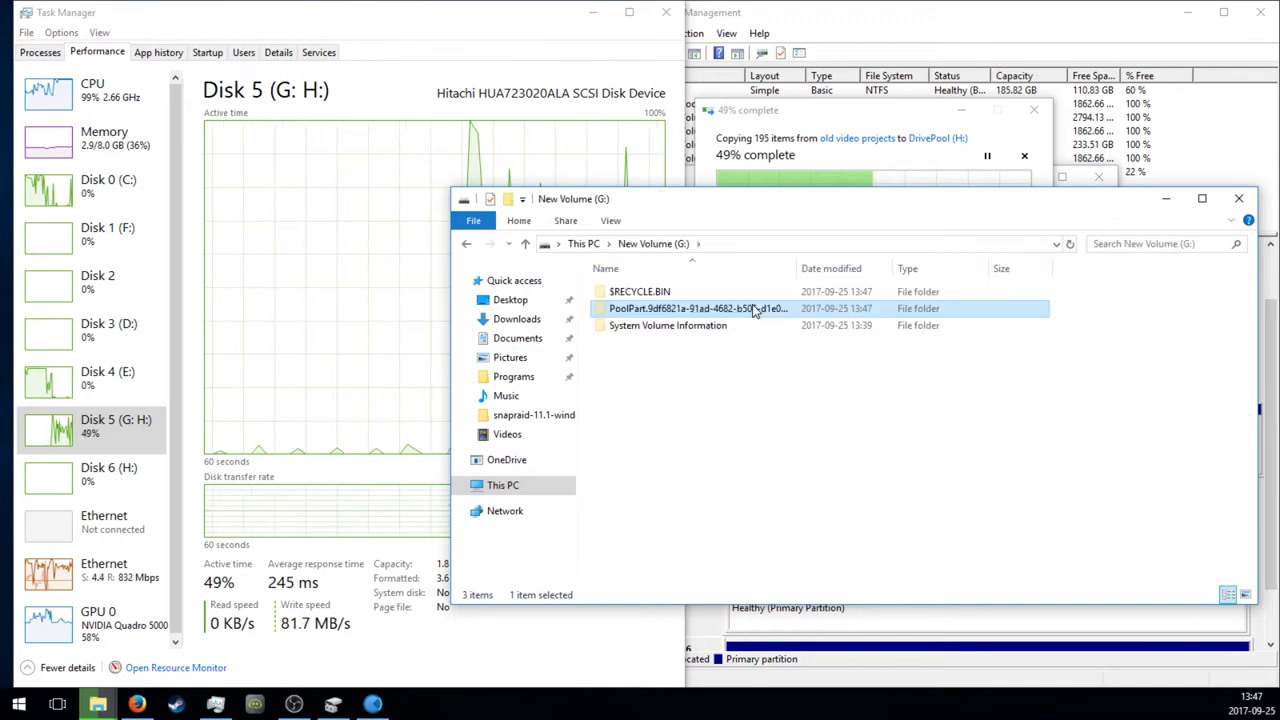
pyautogui.press('BackSpace')
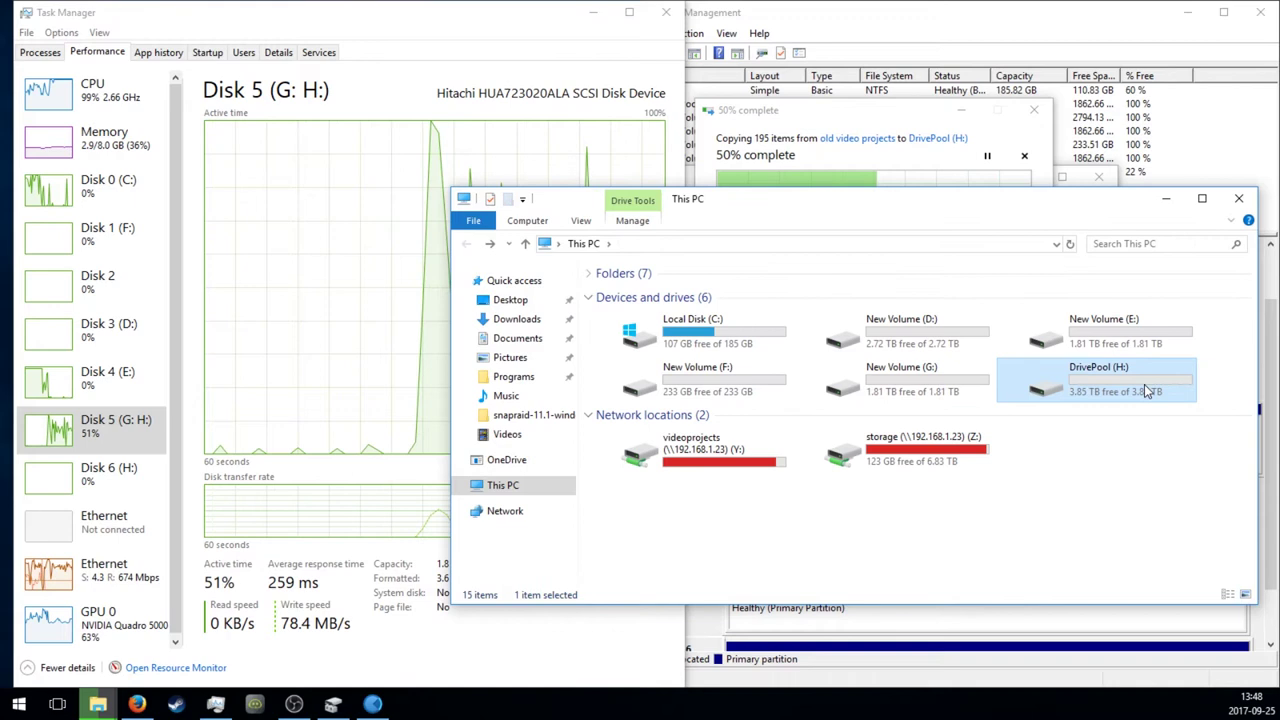
pyautogui.click(1097, 488)
pyautogui.click(372, 704)
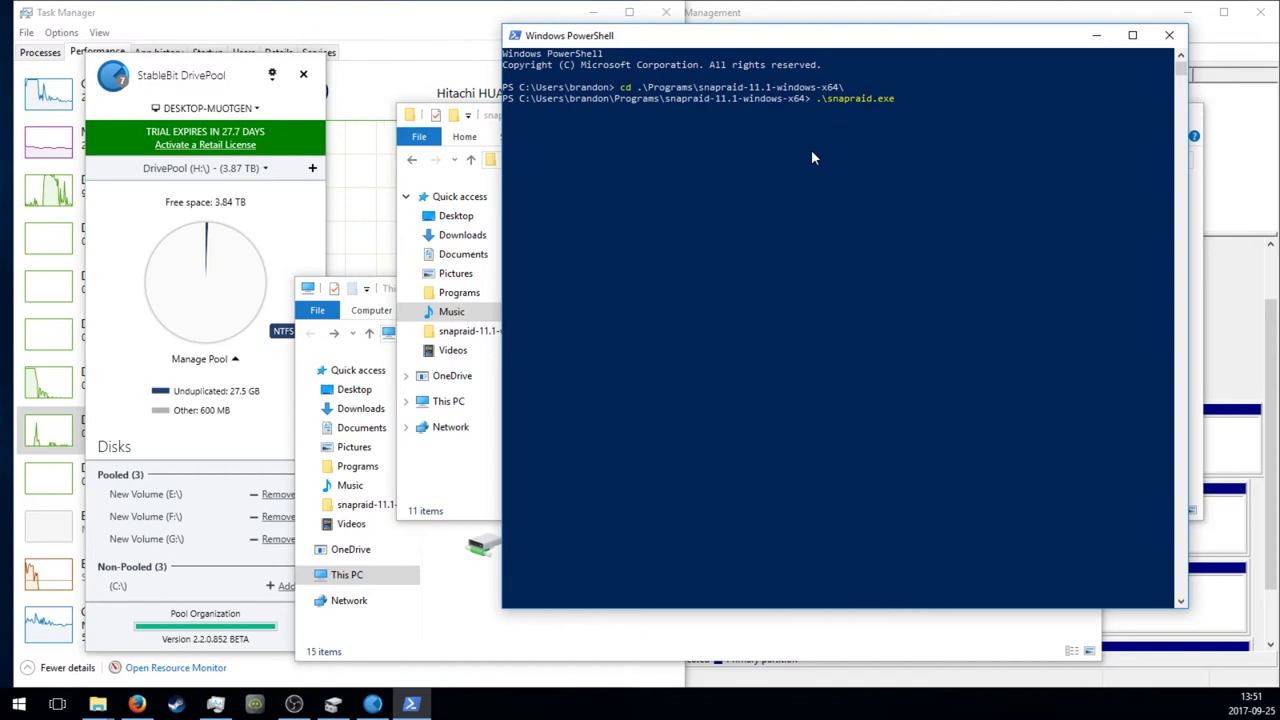
# - Run the SnapRAID sync and review its warnings, progress and results until it reports Everything OK
pyautogui.click(533, 625)
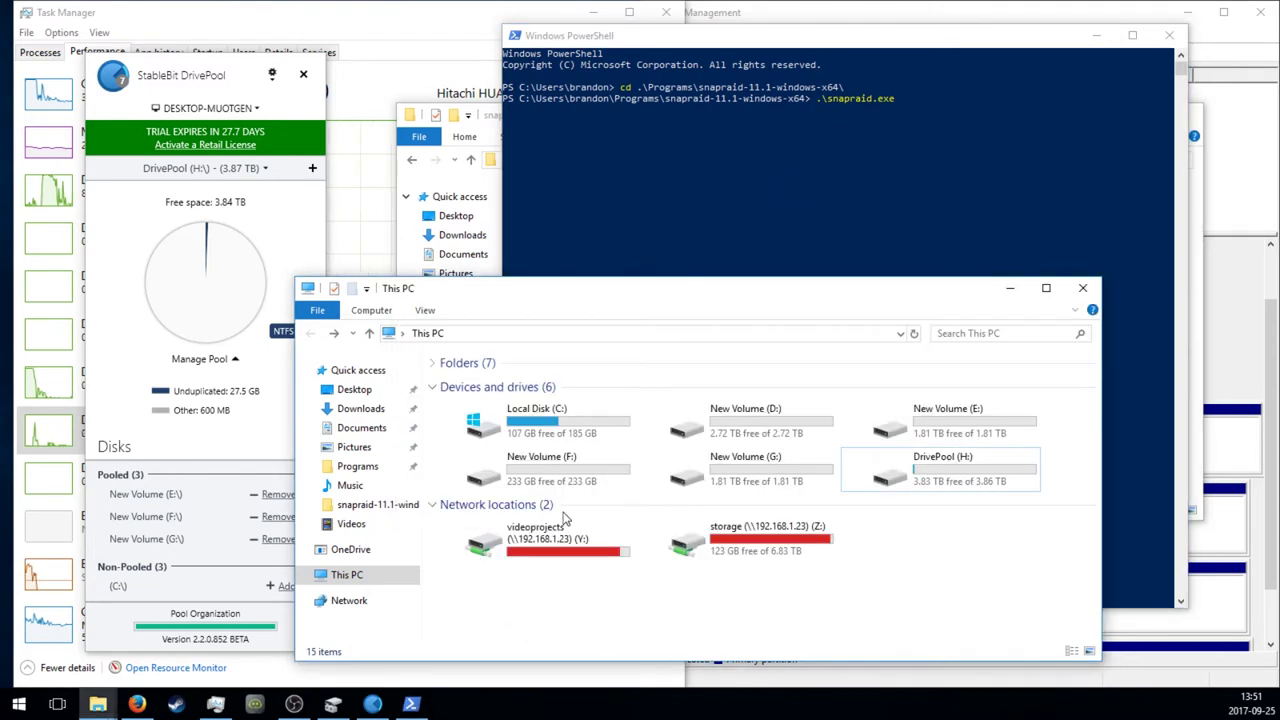
pyautogui.click(412, 182)
pyautogui.click(872, 72)
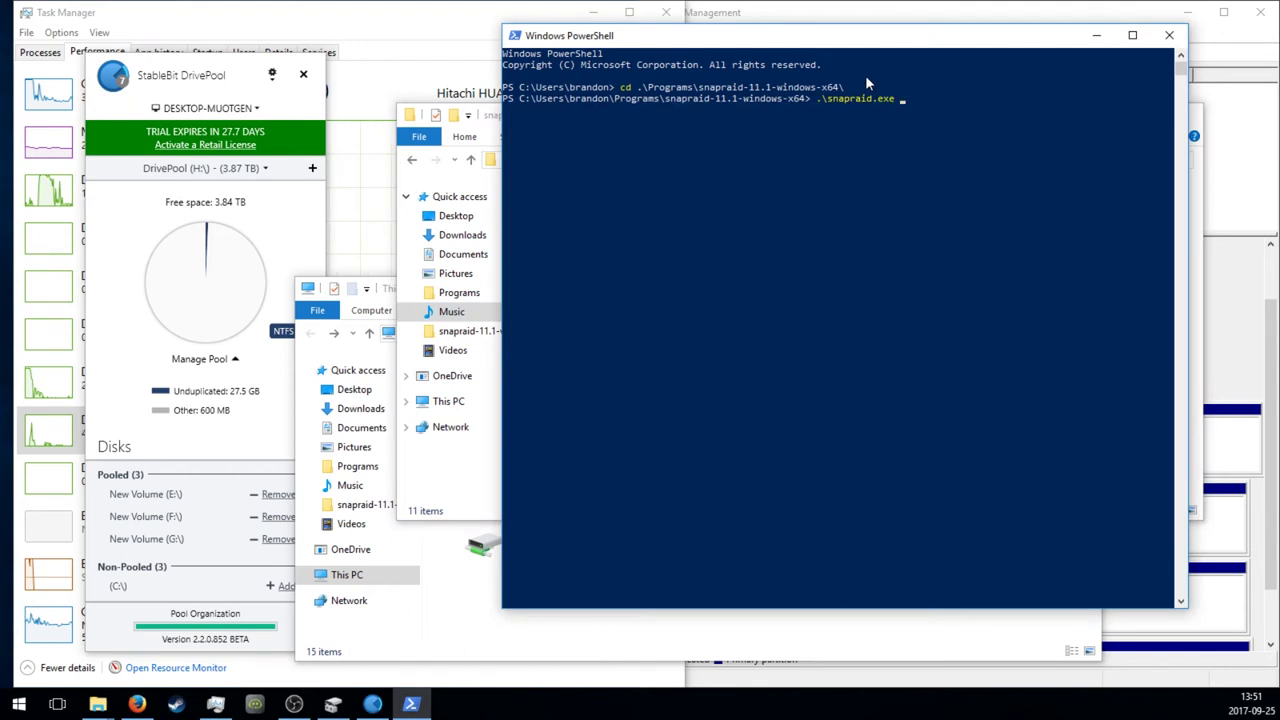
pyautogui.write('sync')
pyautogui.press('Return')
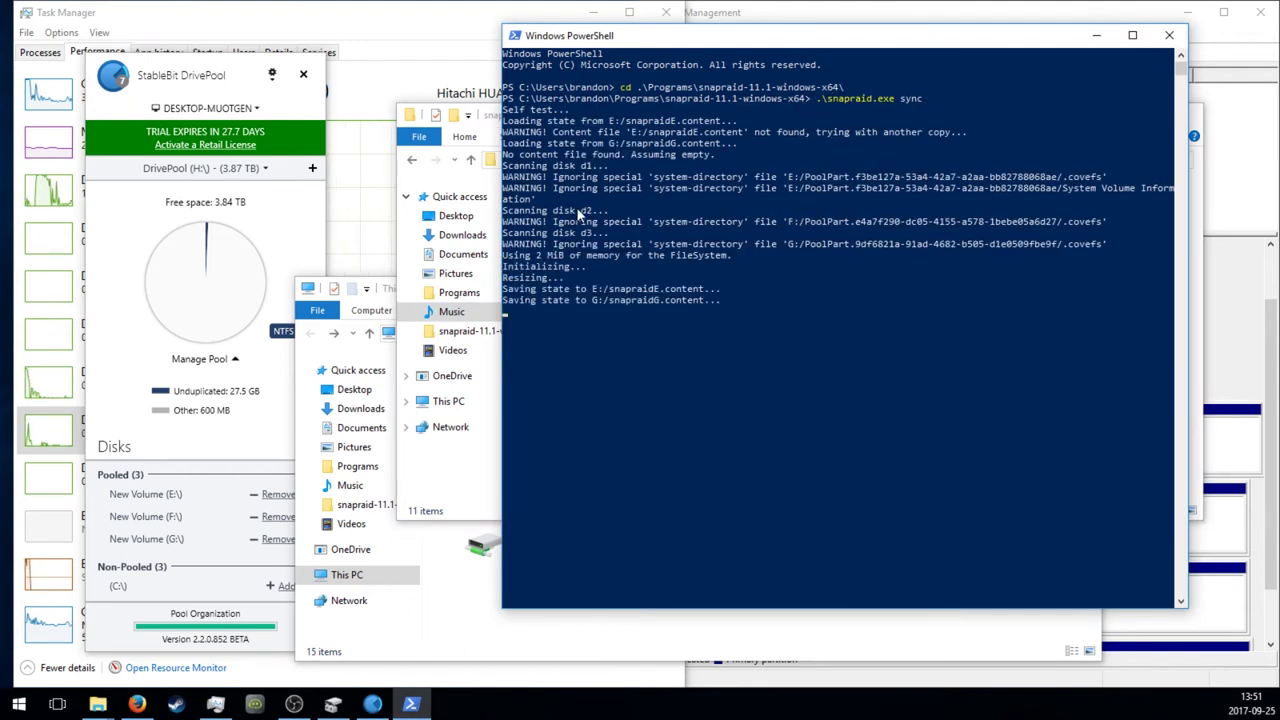
pyautogui.moveTo(620, 170)
pyautogui.mouseDown()
pyautogui.moveTo(700, 192)
pyautogui.moveTo(1020, 410)
pyautogui.mouseUp()
pyautogui.click(997, 403)
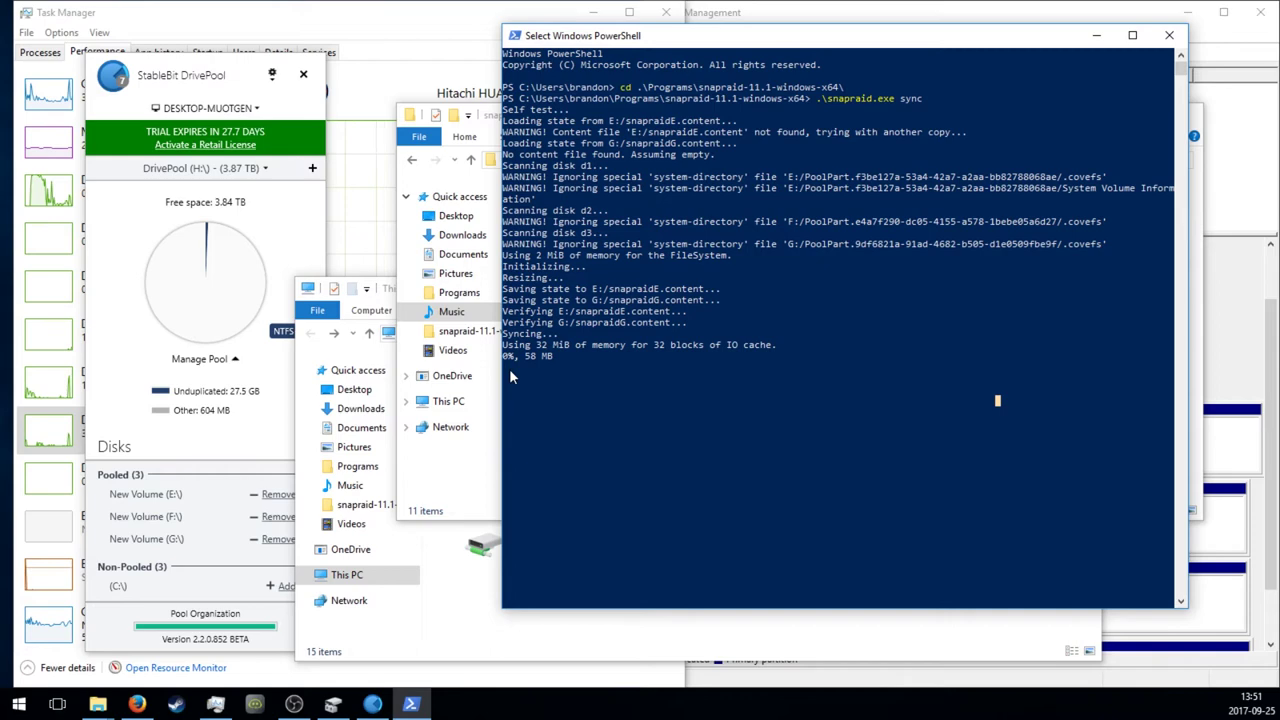
pyautogui.moveTo(512, 364)
pyautogui.mouseDown()
pyautogui.moveTo(714, 344)
pyautogui.moveTo(625, 165)
pyautogui.moveTo(730, 307)
pyautogui.mouseUp()
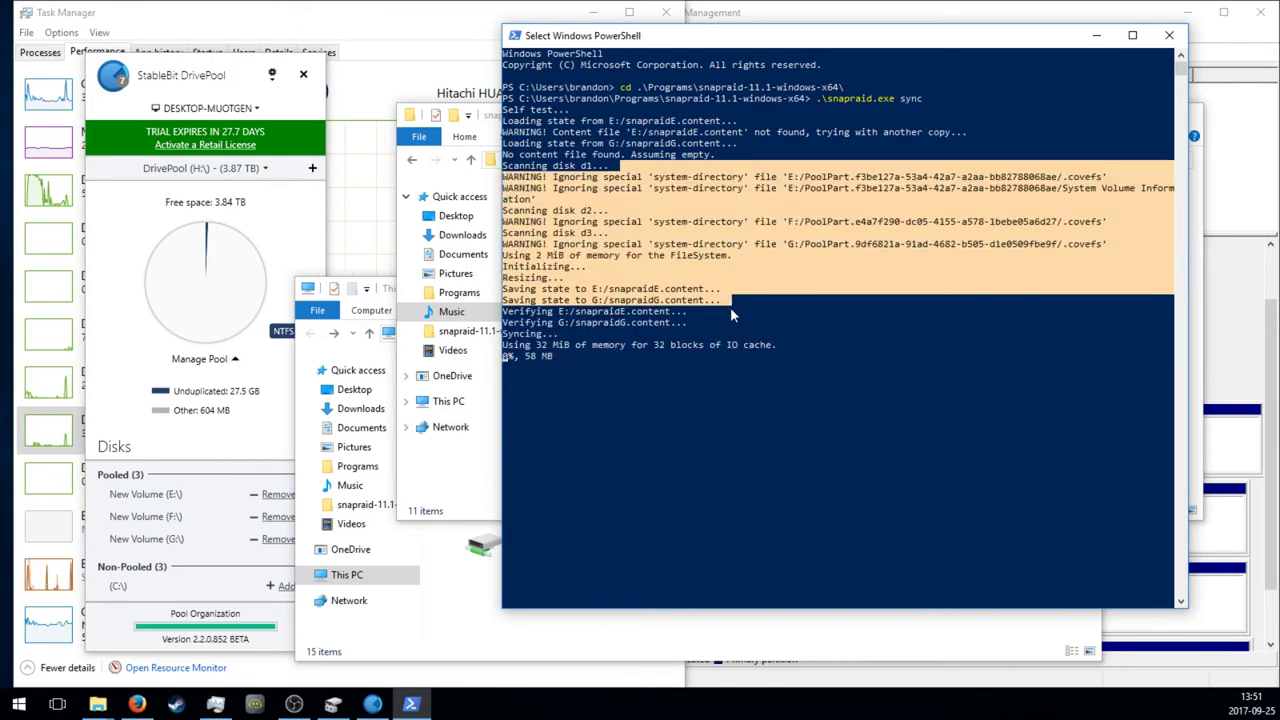
pyautogui.moveTo(757, 351)
pyautogui.mouseDown()
pyautogui.moveTo(567, 189)
pyautogui.moveTo(697, 344)
pyautogui.moveTo(757, 348)
pyautogui.moveTo(558, 160)
pyautogui.mouseUp()
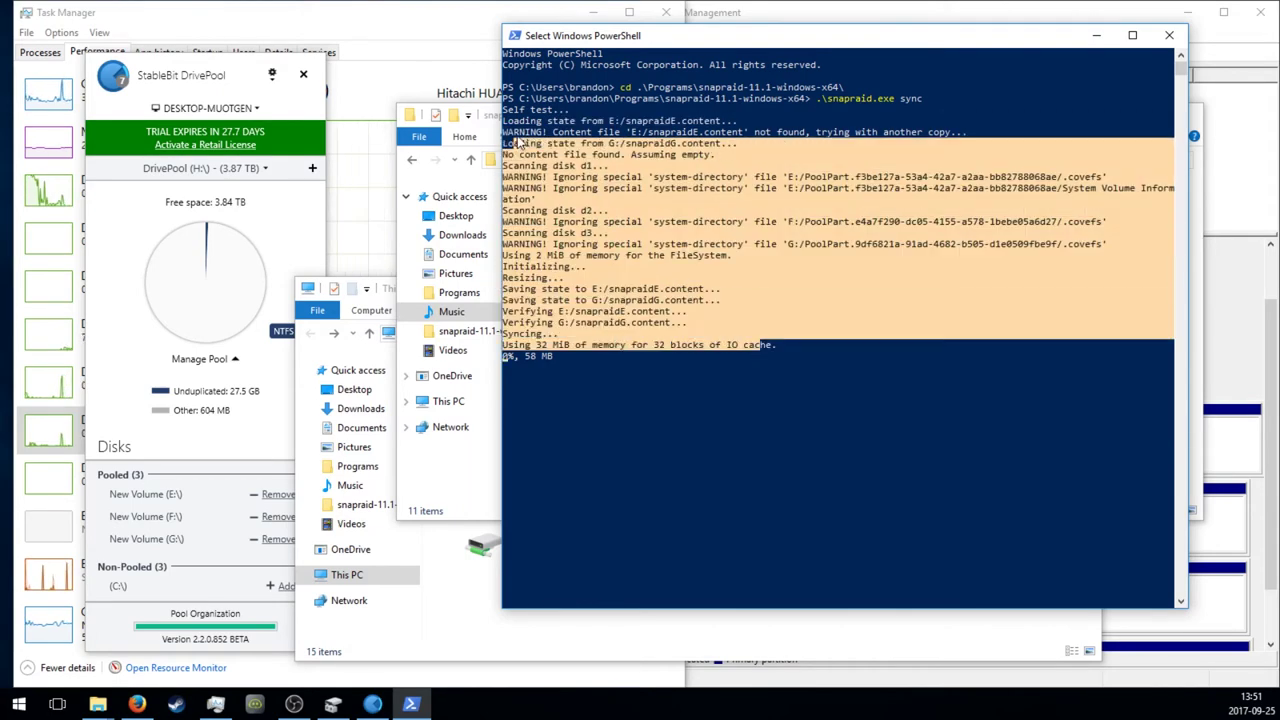
pyautogui.click(679, 234)
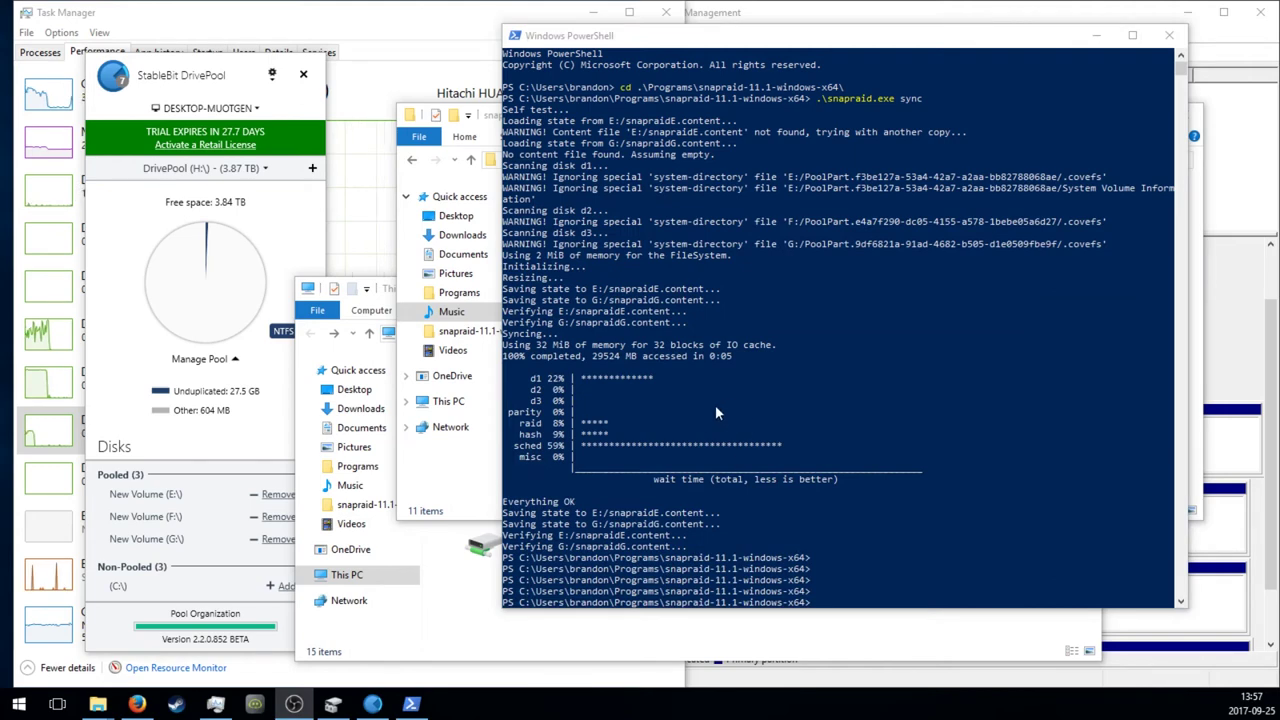
pyautogui.moveTo(551, 165); pyautogui.dragTo(740, 430)
pyautogui.click(757, 503)
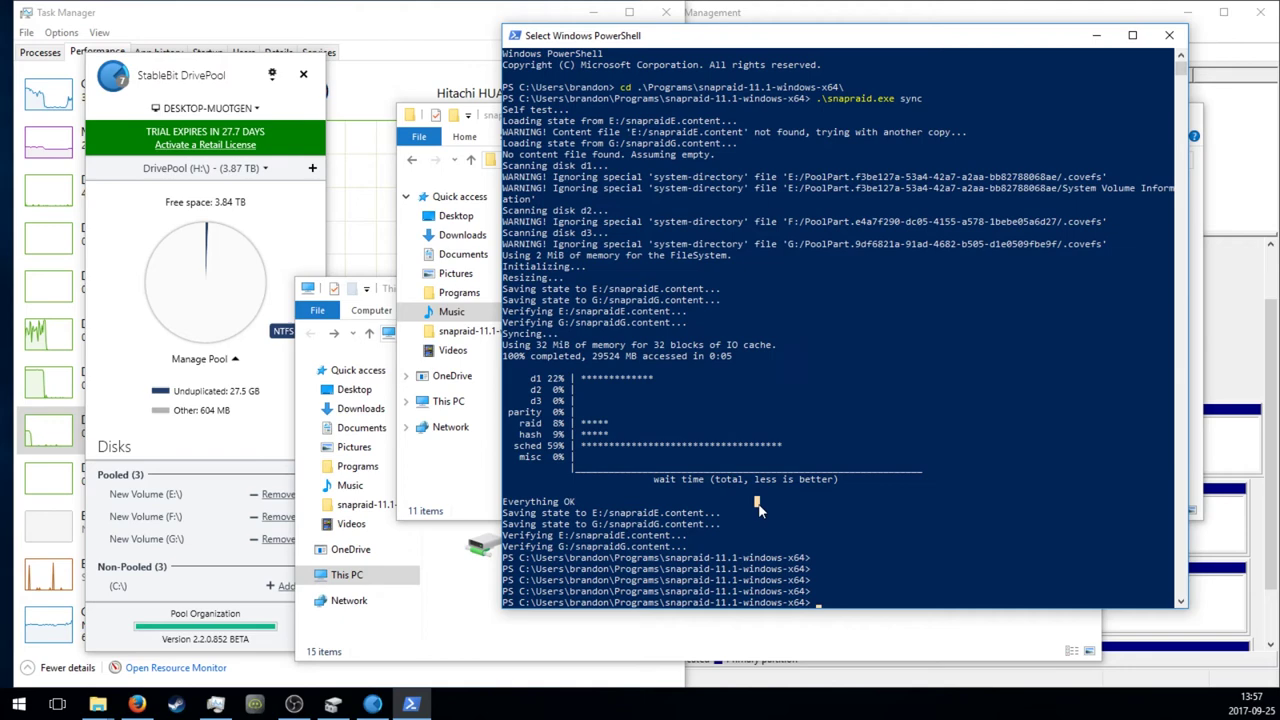
# - Change the recalled command to .\snapraid.exe scrub and run it, which finds nothing to do
pyautogui.press('Up')
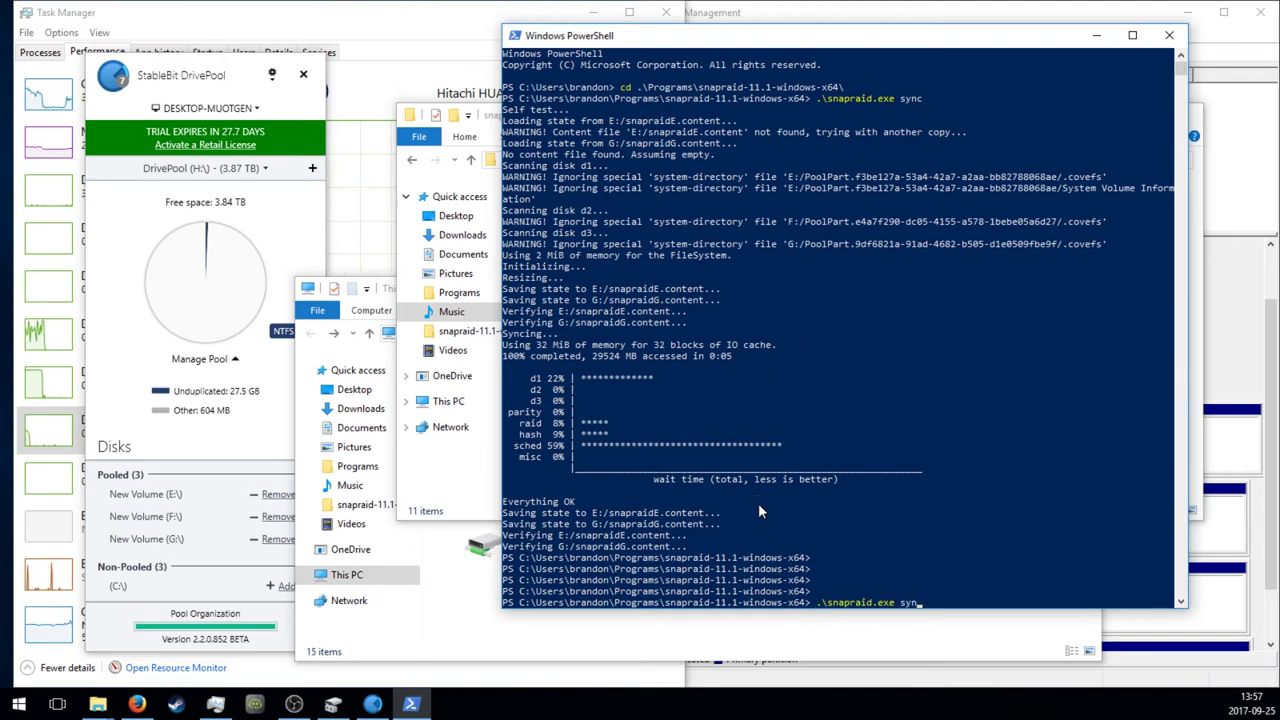
pyautogui.press('BackSpace')
pyautogui.press('BackSpace')
pyautogui.press('BackSpace')
pyautogui.write('crub')
pyautogui.press('Return')
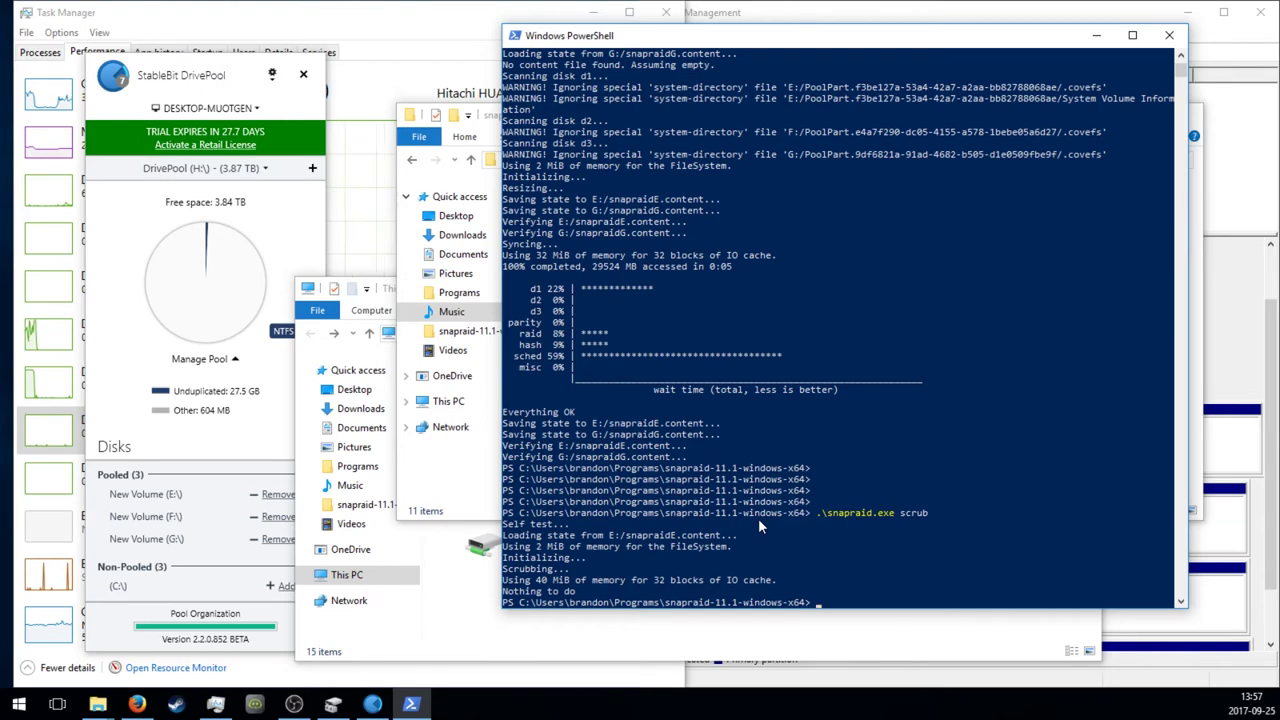
pyautogui.moveTo(913, 514)
pyautogui.mouseDown()
pyautogui.moveTo(580, 352)
pyautogui.moveTo(578, 165)
pyautogui.mouseUp()
pyautogui.click(747, 479)
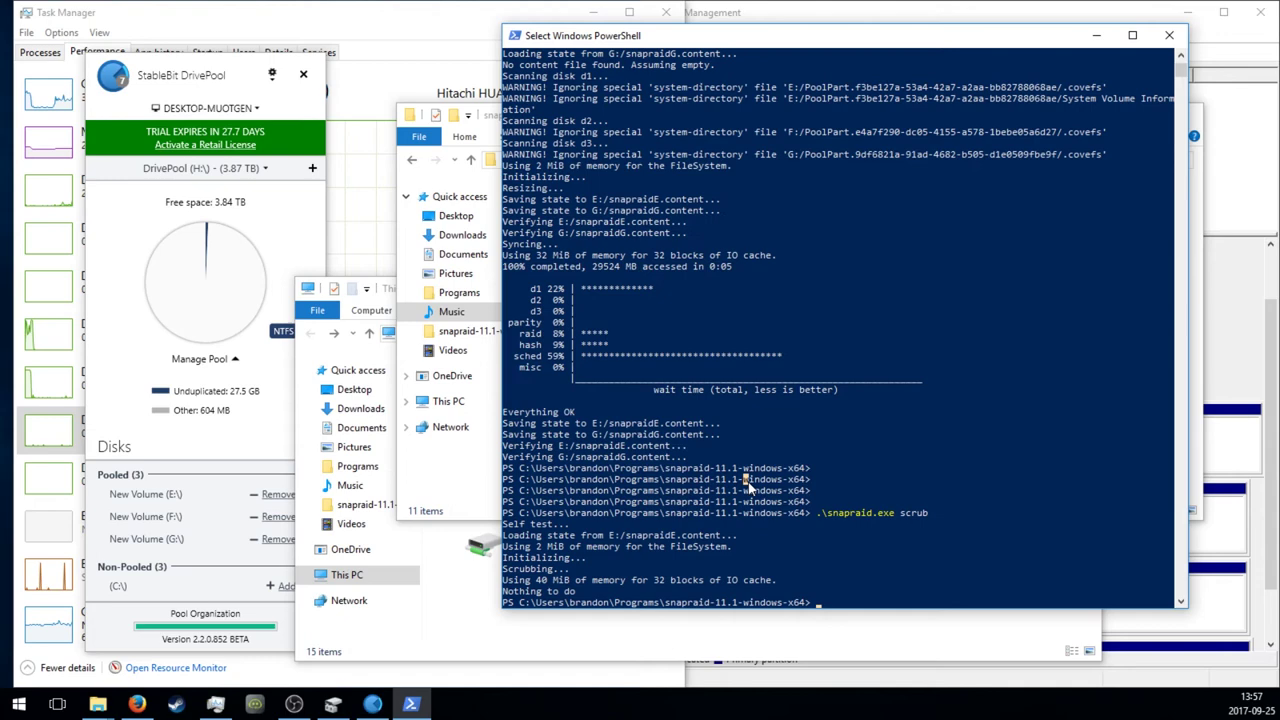
pyautogui.click(1185, 368)
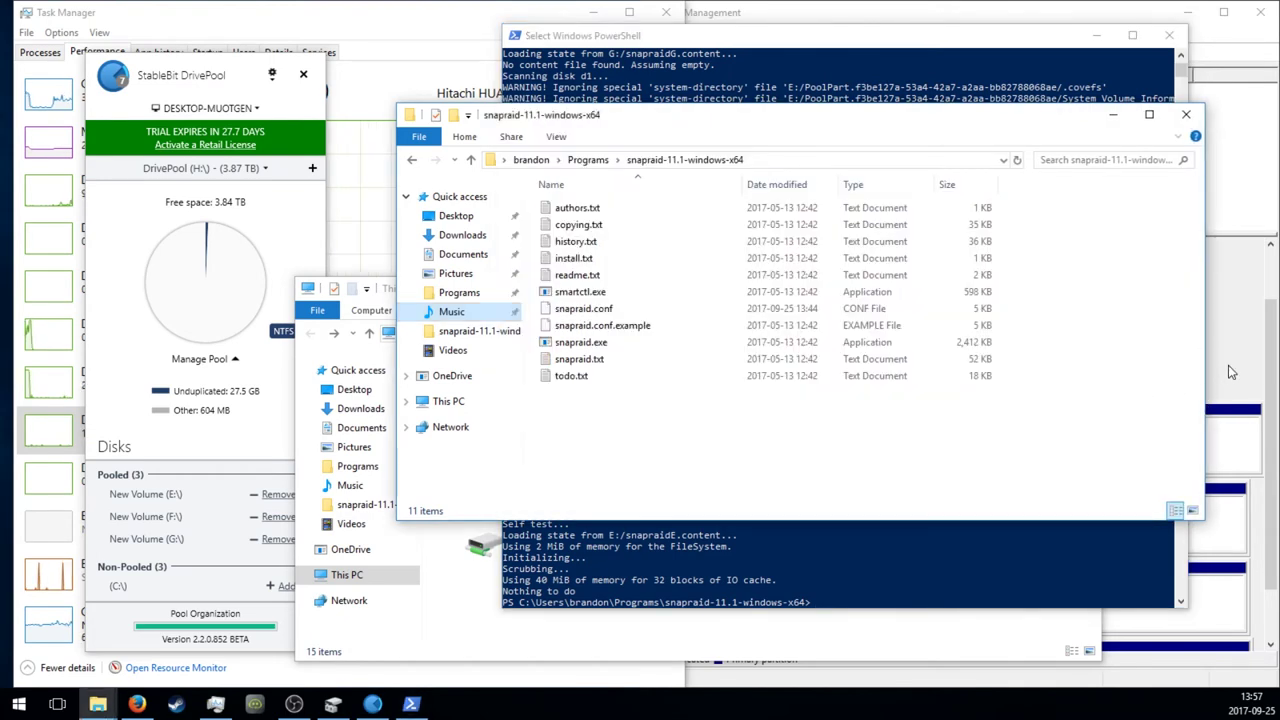
# - Delete the G: volume on Disk 5 and check that DrivePool reports the disk missing
pyautogui.click(1228, 365)
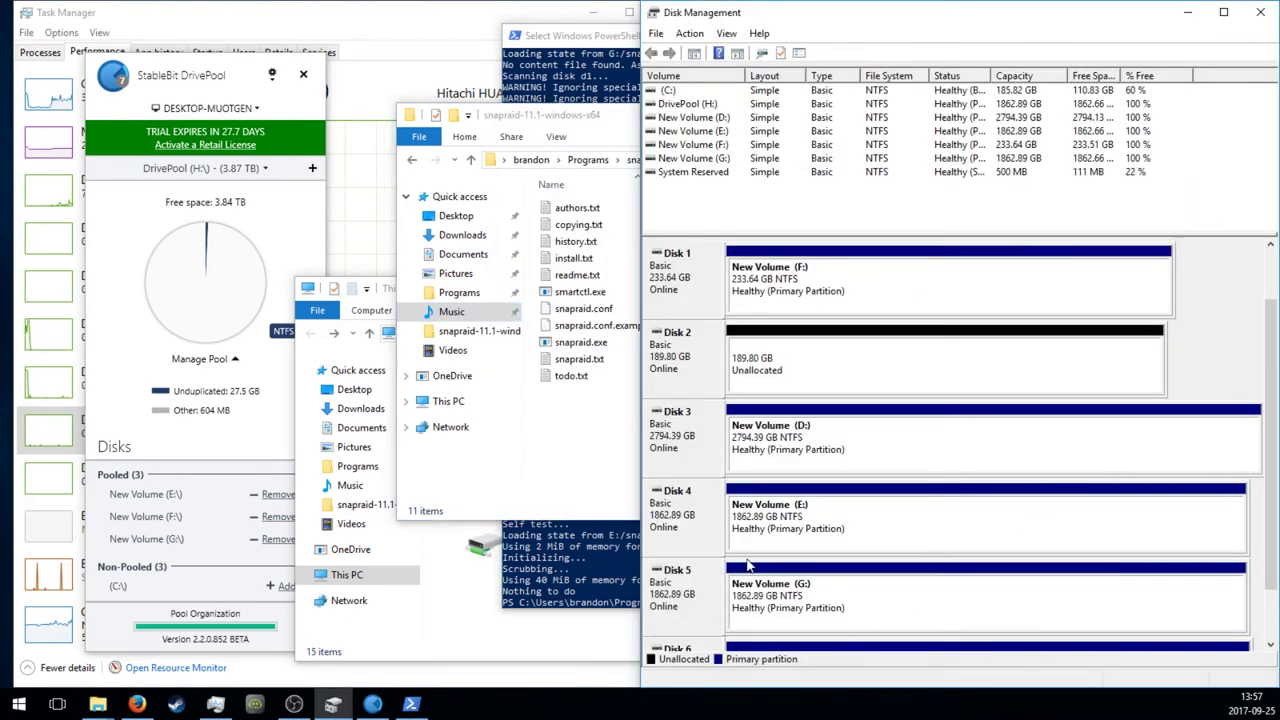
pyautogui.click(766, 590)
pyautogui.rightClick(768, 608)
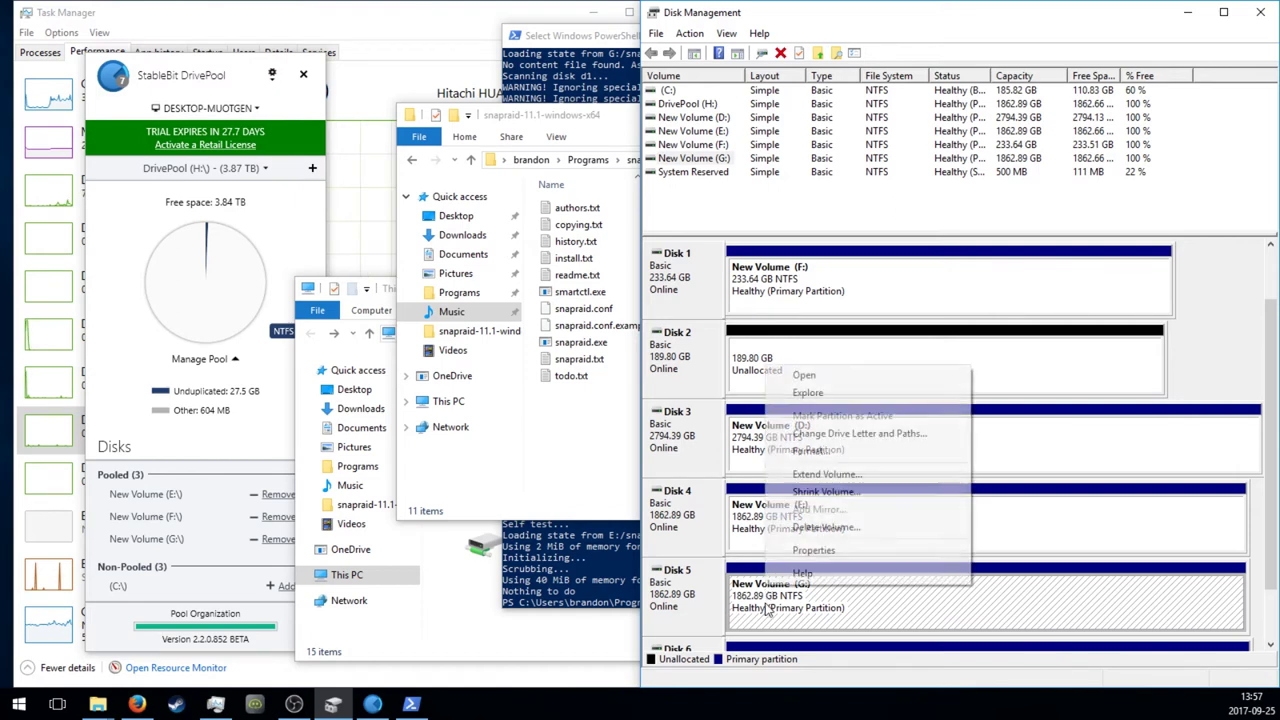
pyautogui.click(820, 527)
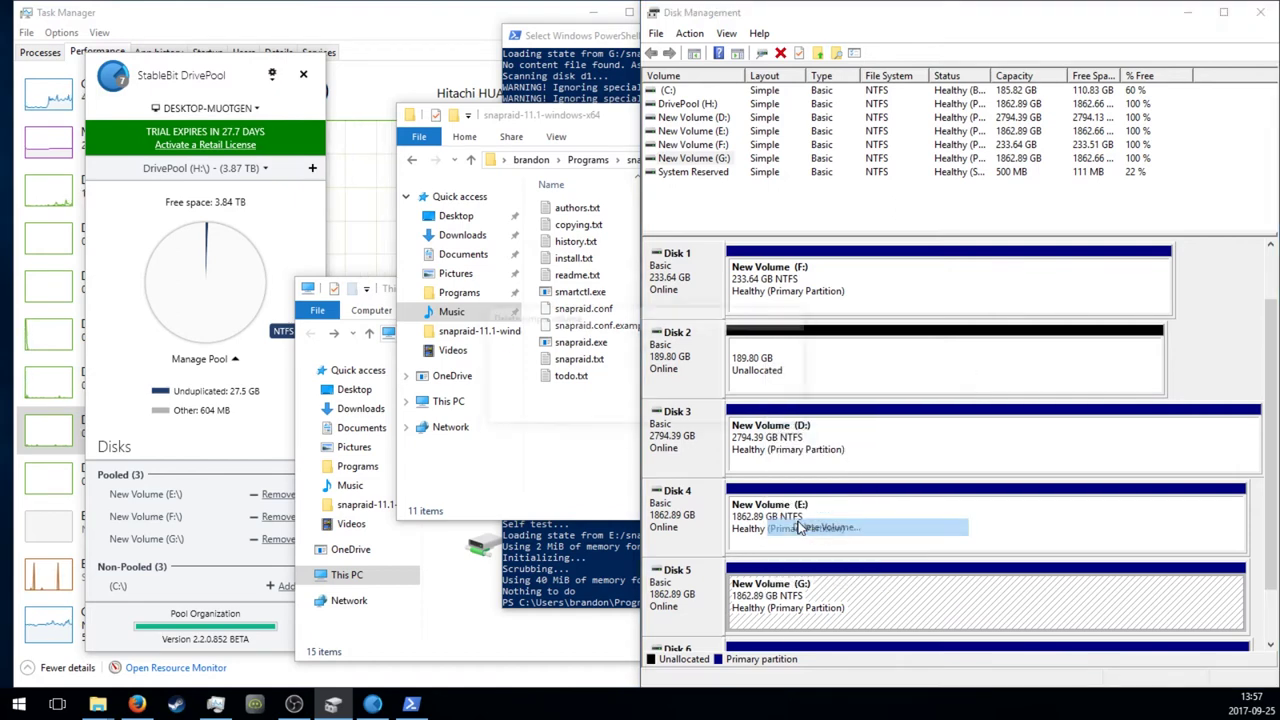
pyautogui.click(756, 459)
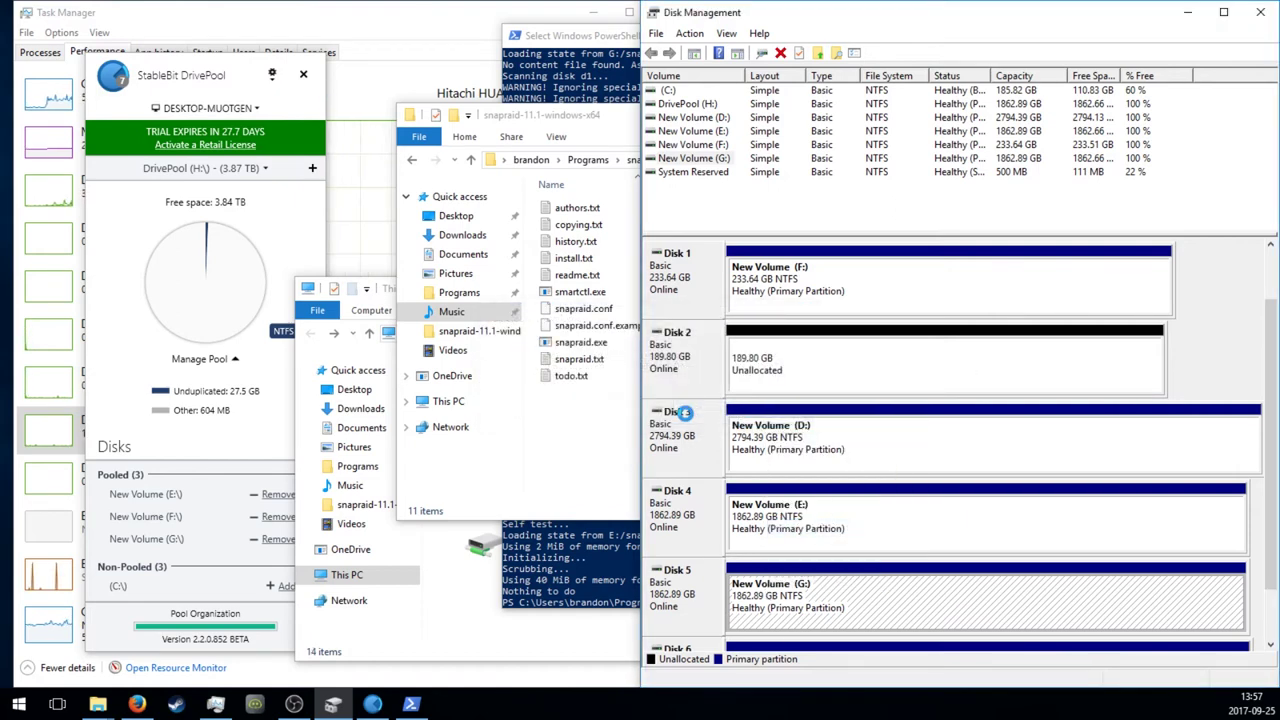
pyautogui.click(157, 443)
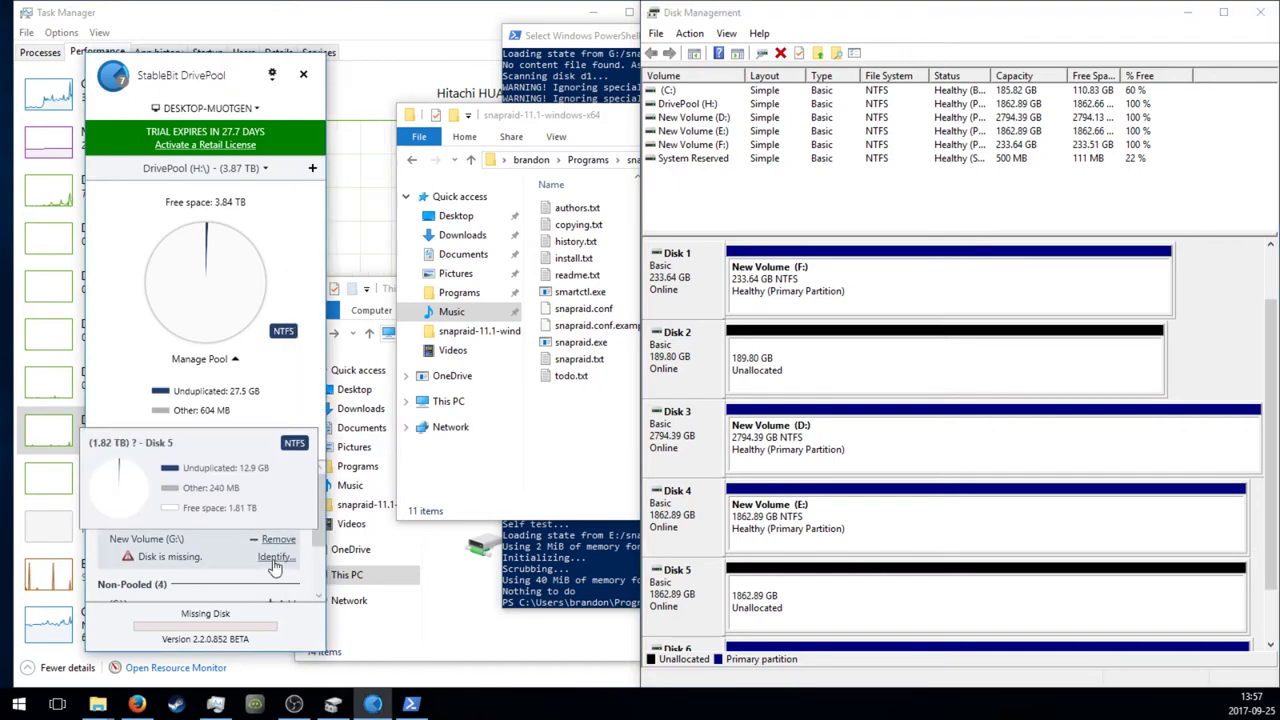
# - Create a new simple volume G: on Disk 2's 189.80 GB unallocated space
pyautogui.rightClick(787, 386)
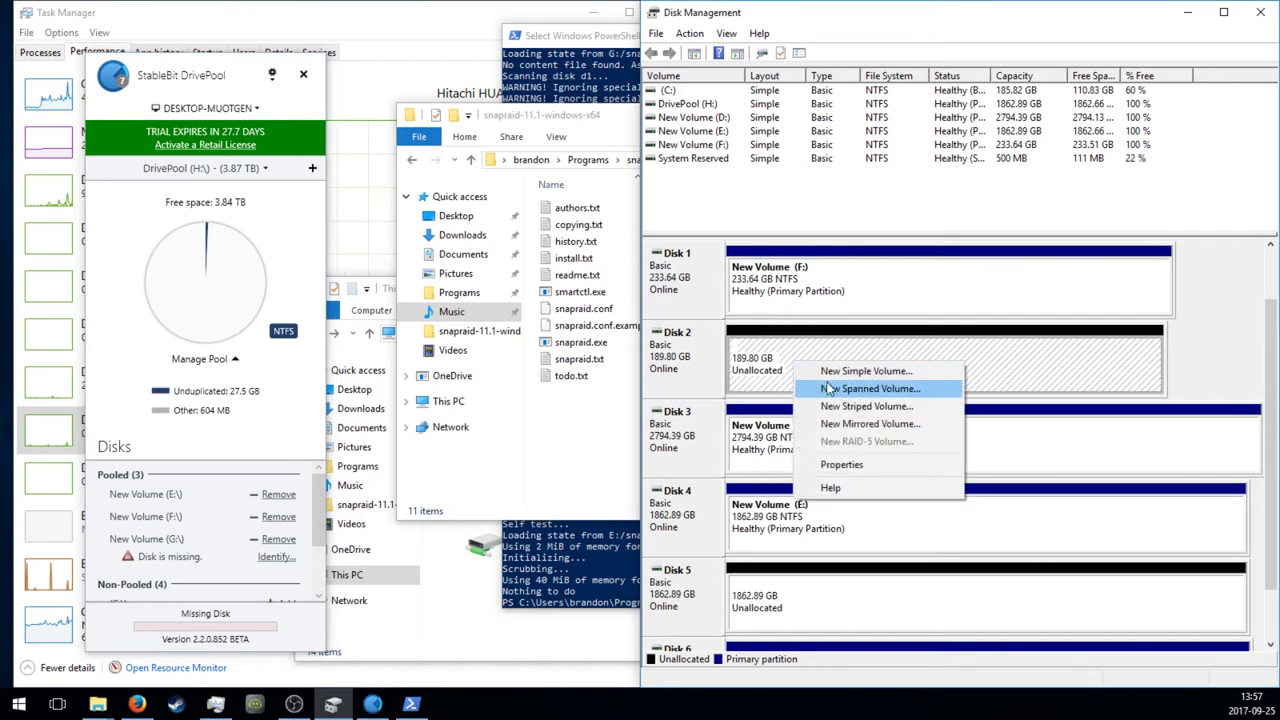
pyautogui.click(826, 366)
pyautogui.click(952, 377)
pyautogui.click(952, 377)
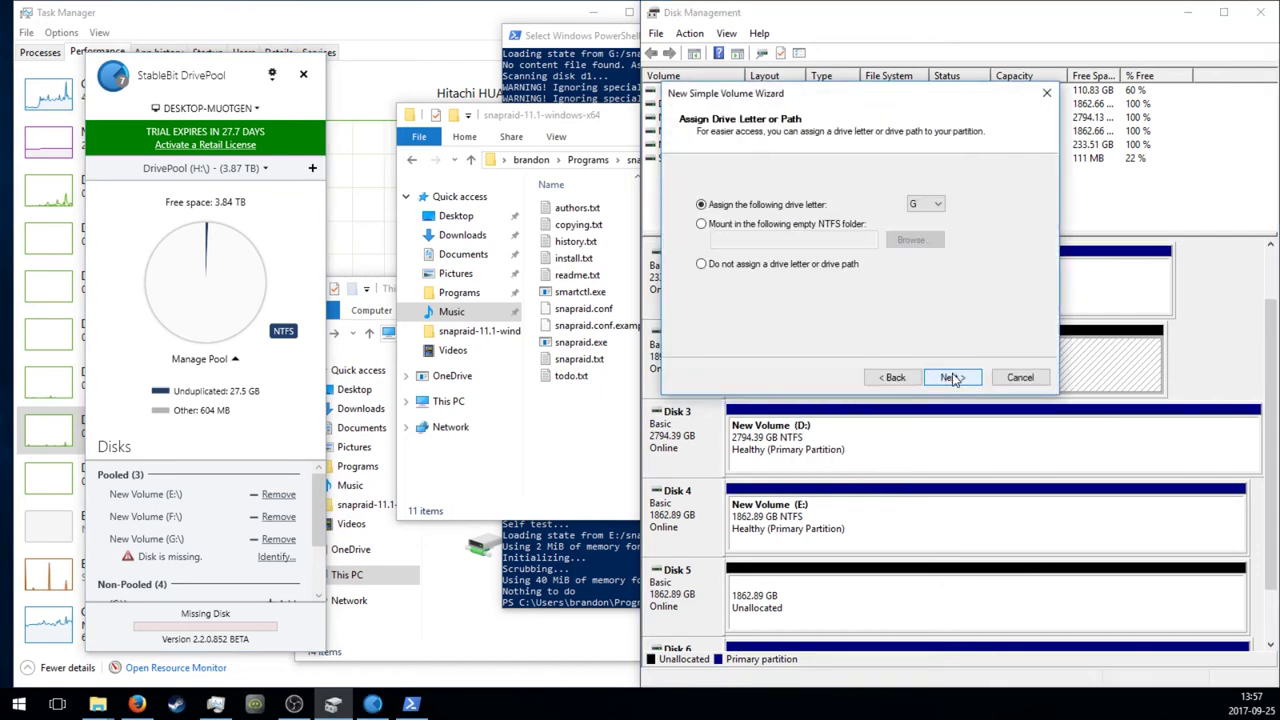
pyautogui.click(952, 377)
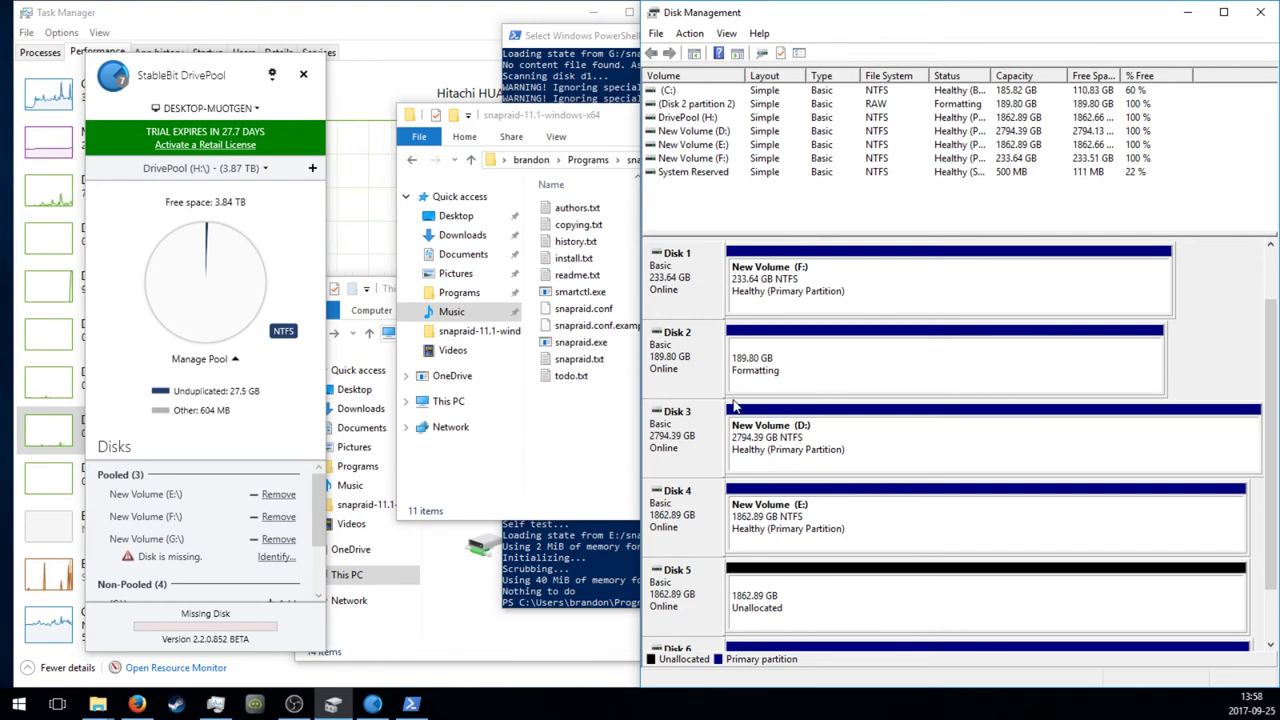
pyautogui.click(583, 414)
# - Open snapraid.conf in Notepad++ and check that the data d3 line maps to G:\
pyautogui.rightClick(584, 308)
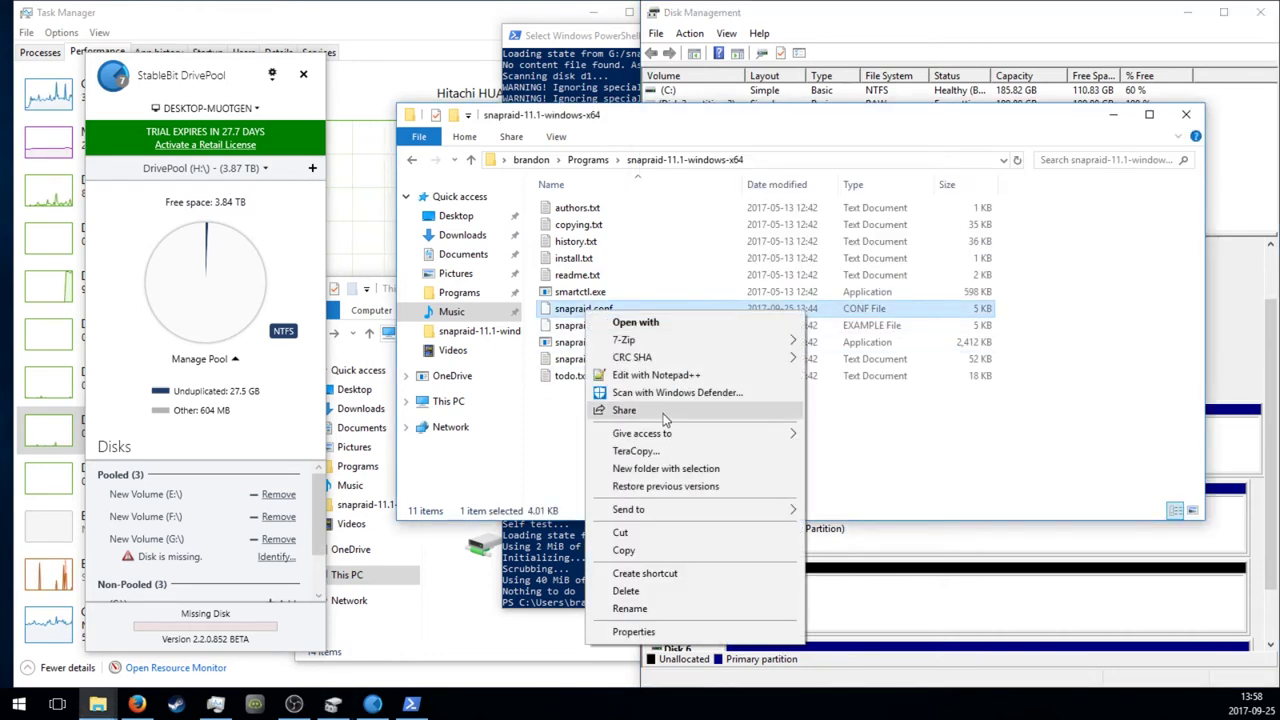
pyautogui.click(655, 374)
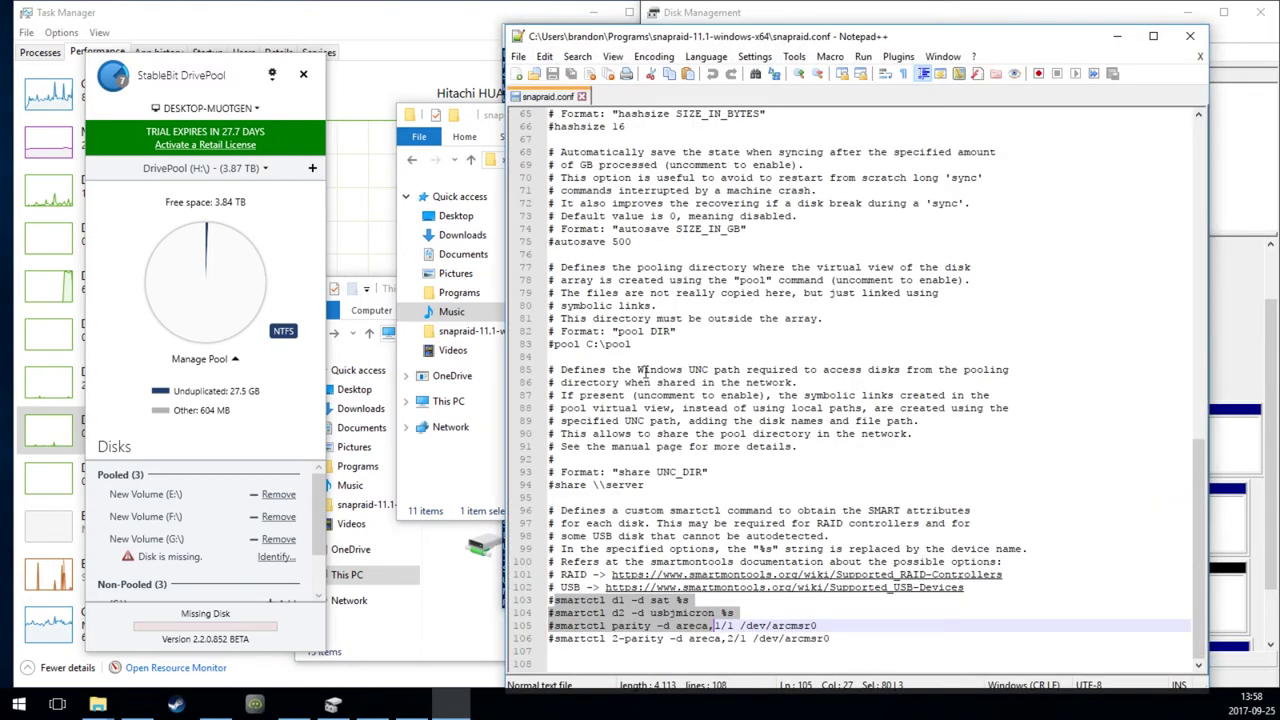
pyautogui.click(757, 485)
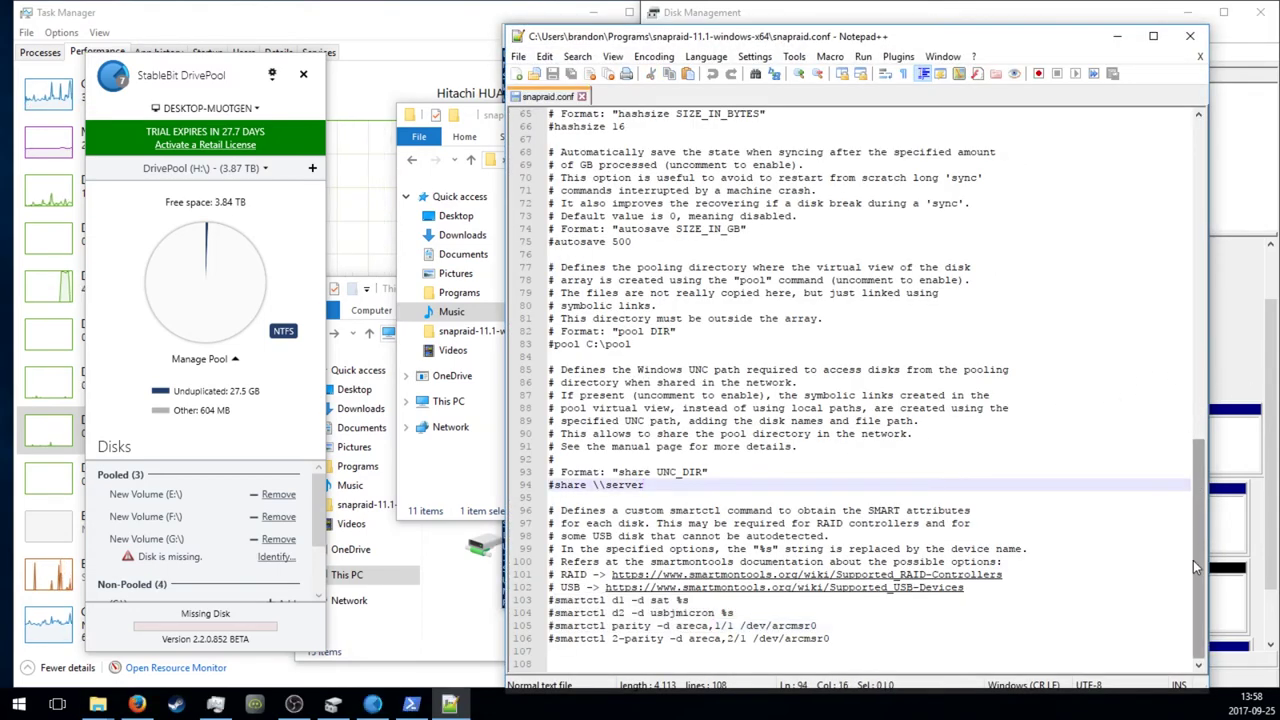
pyautogui.moveTo(1198, 560); pyautogui.dragTo(1140, 275)
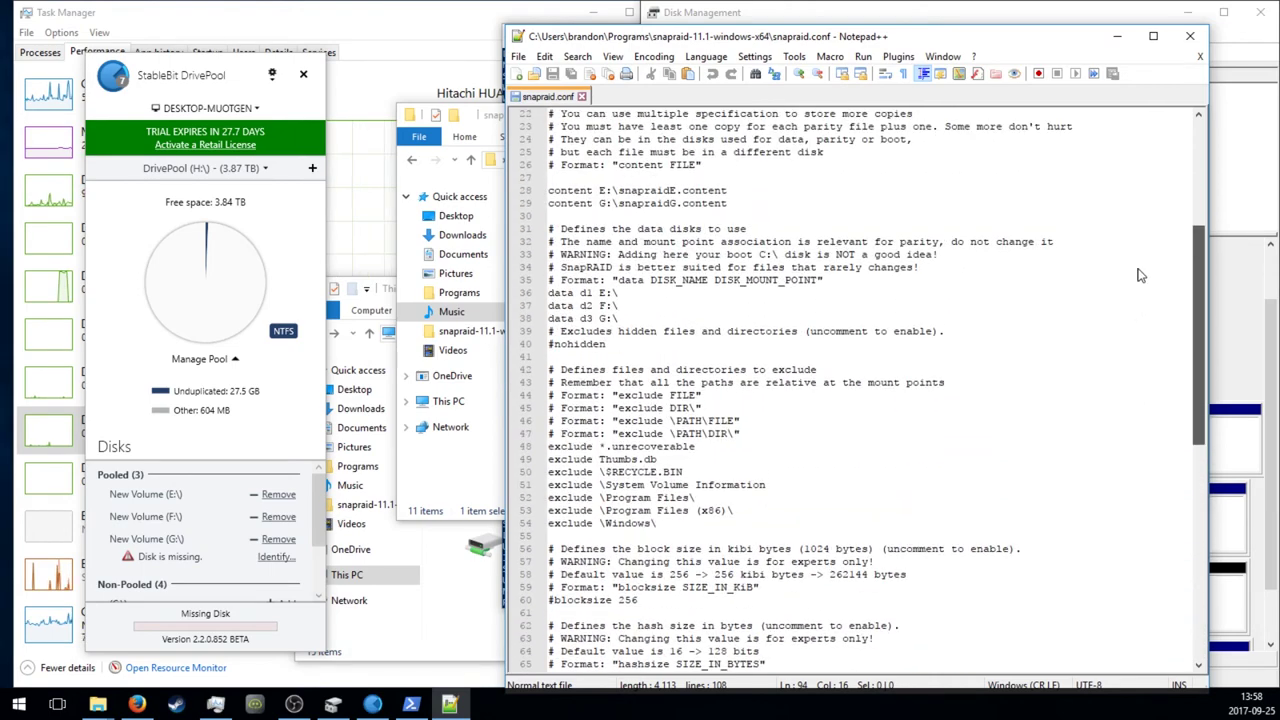
pyautogui.click(568, 318)
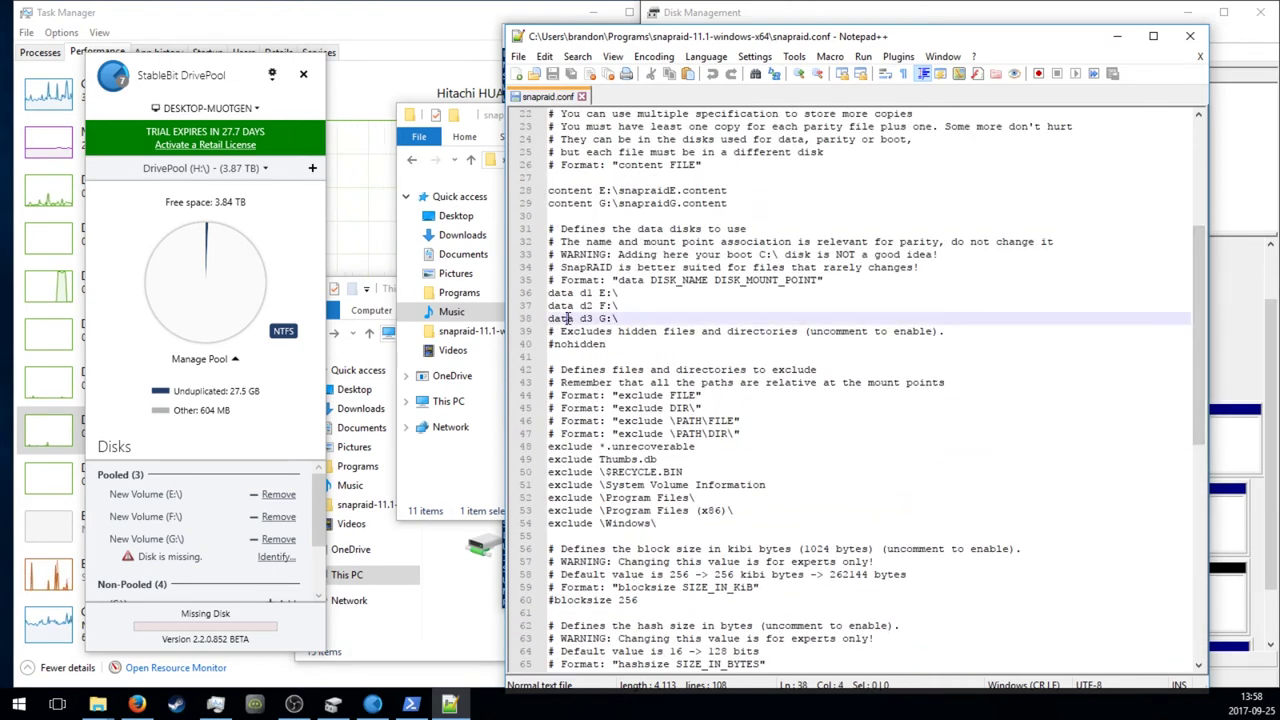
pyautogui.click(137, 705)
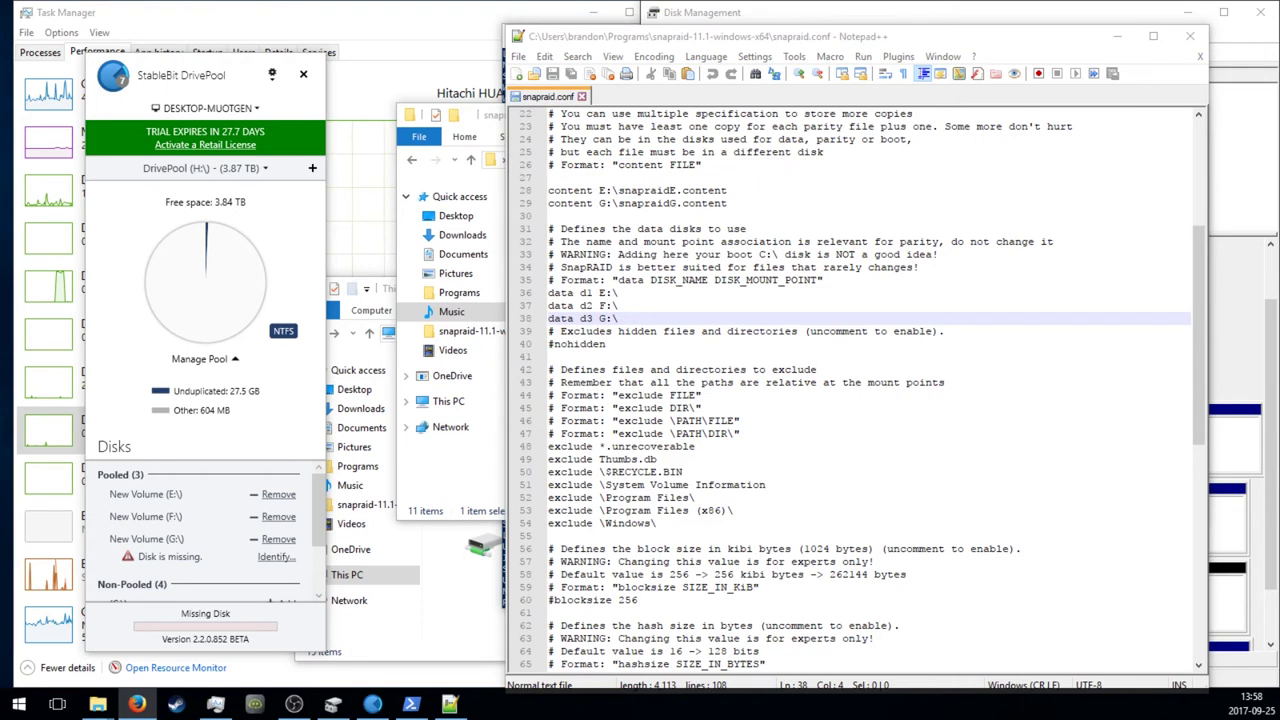
pyautogui.hotkey('alt', 'Tab')
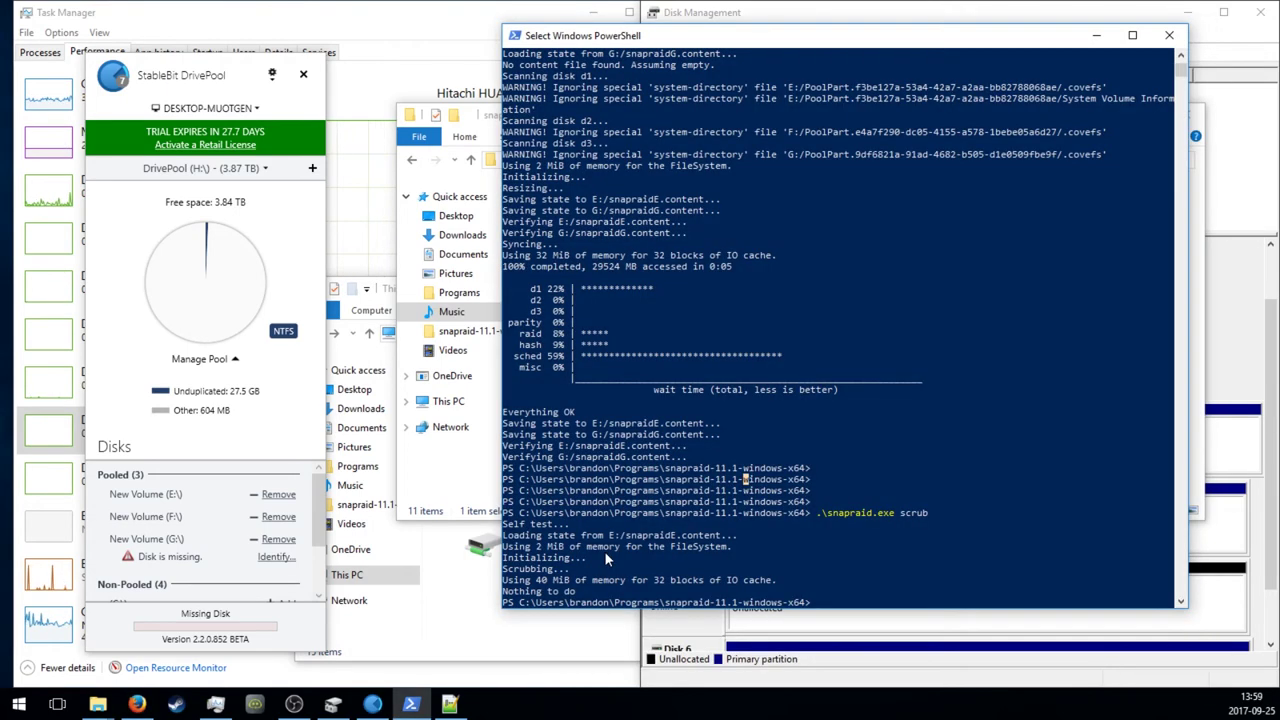
# - Run .\snapraid.exe -d d3 fix to rebuild the missing files onto G:
pyautogui.press('Up')
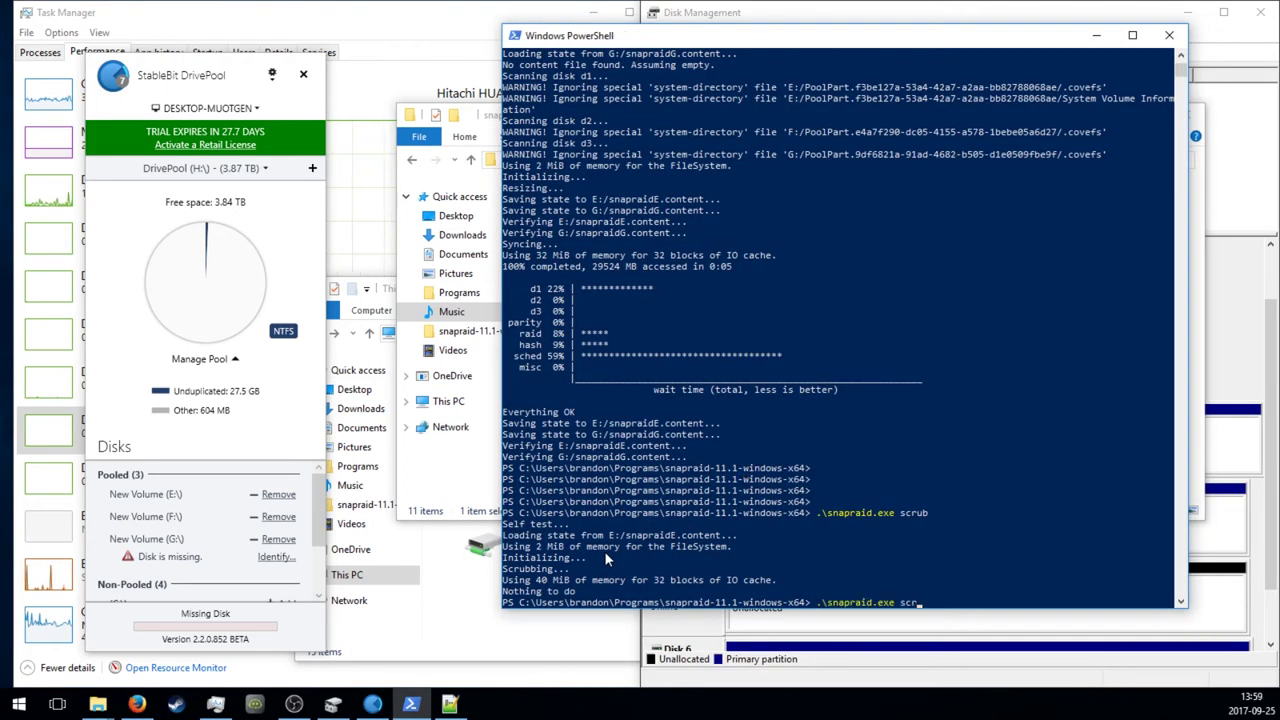
pyautogui.press('BackSpace')
pyautogui.press('BackSpace')
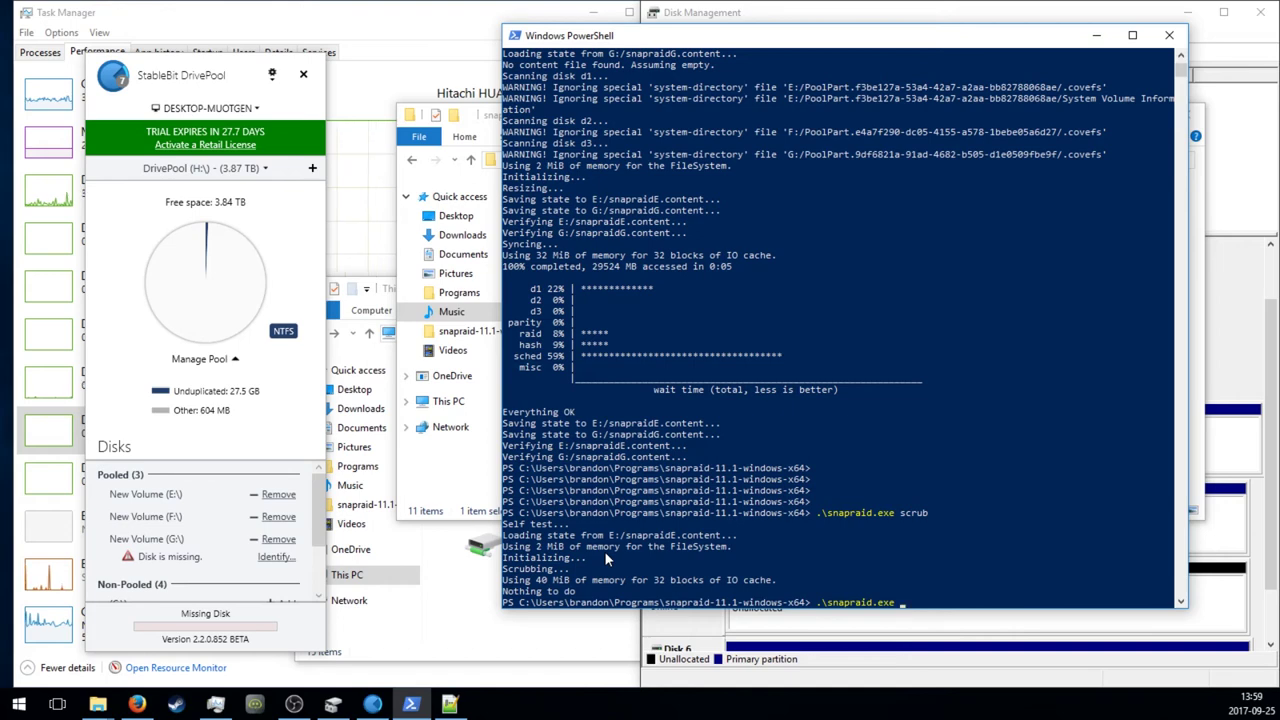
pyautogui.write('-d d3')
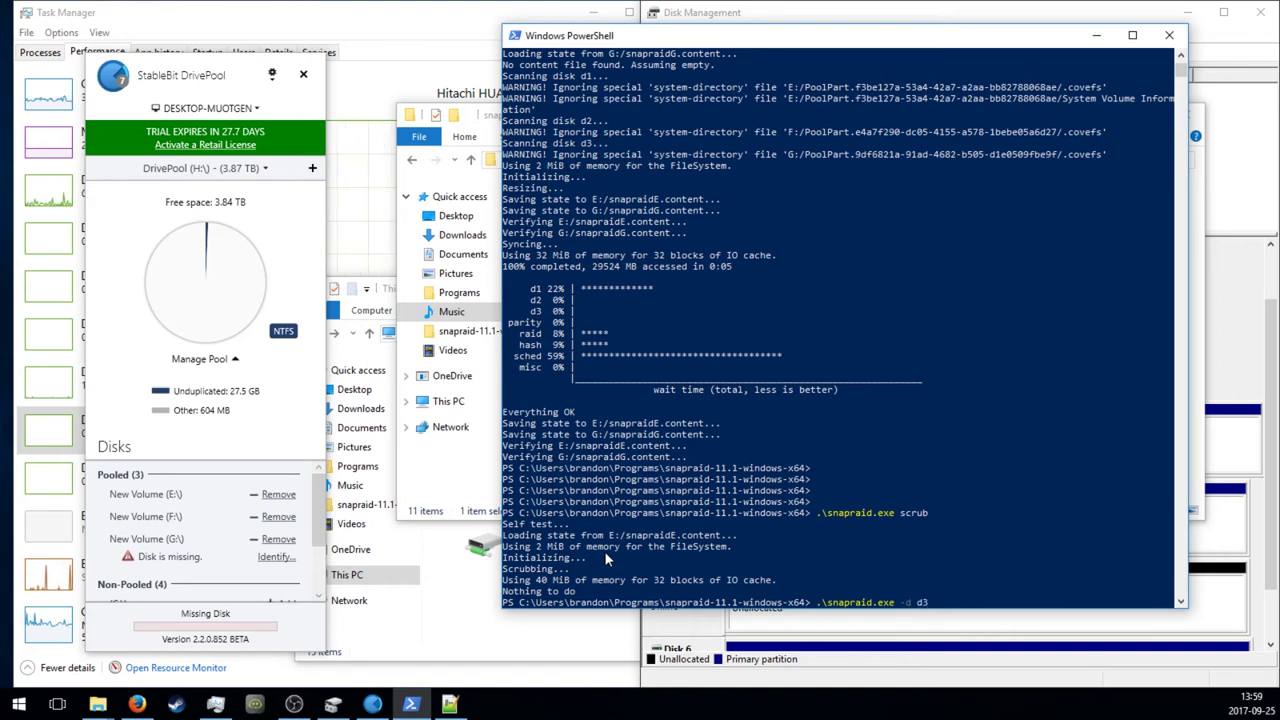
pyautogui.write(' fix')
pyautogui.press('Return')
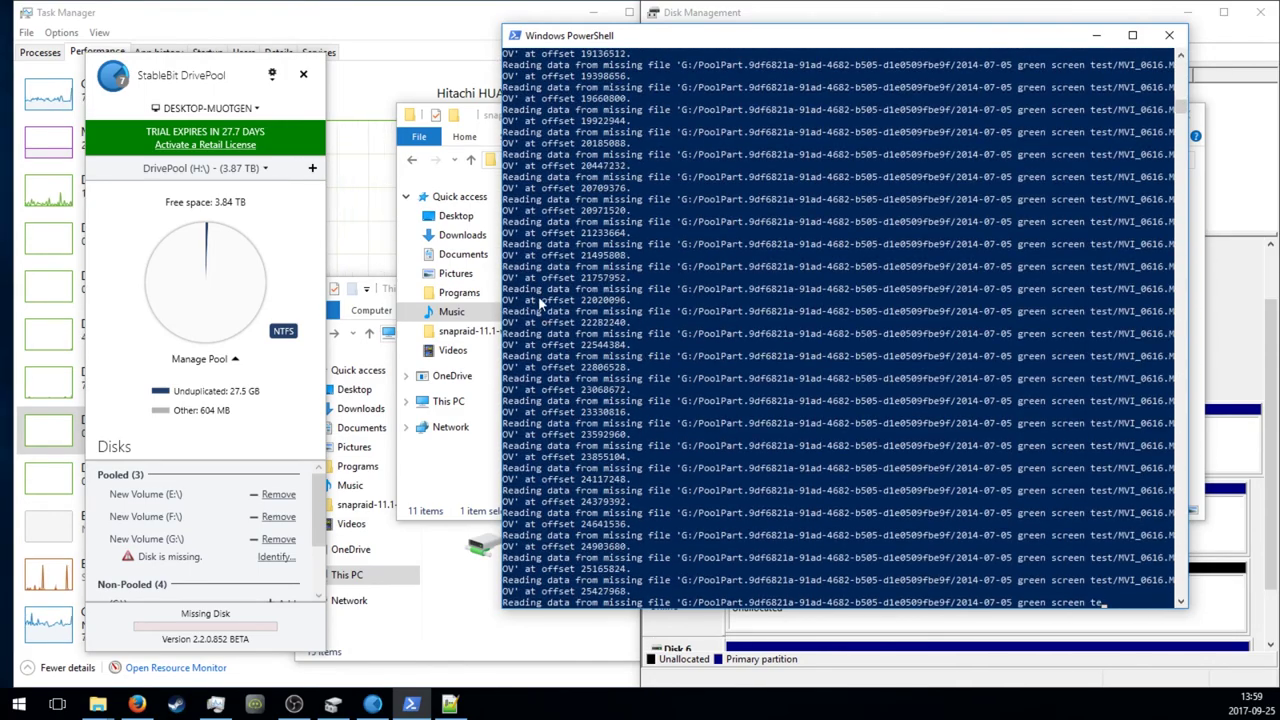
pyautogui.moveTo(540, 300); pyautogui.dragTo(812, 547)
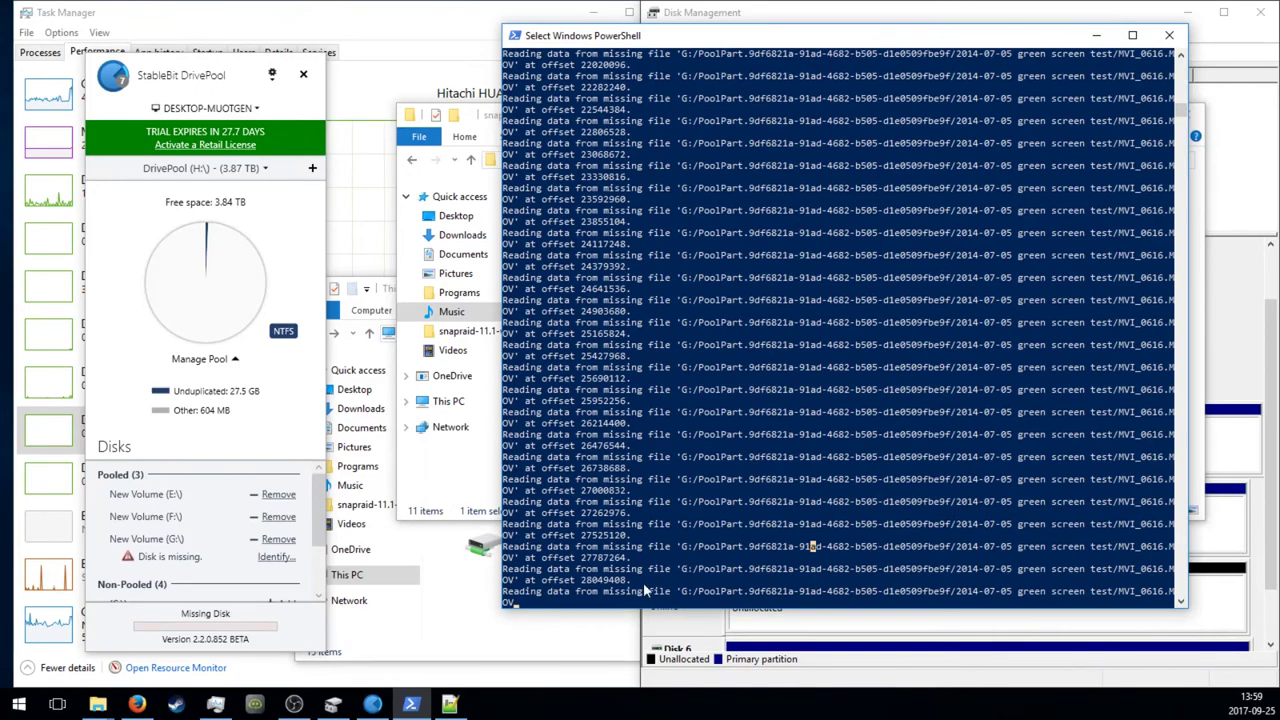
pyautogui.moveTo(98, 704)
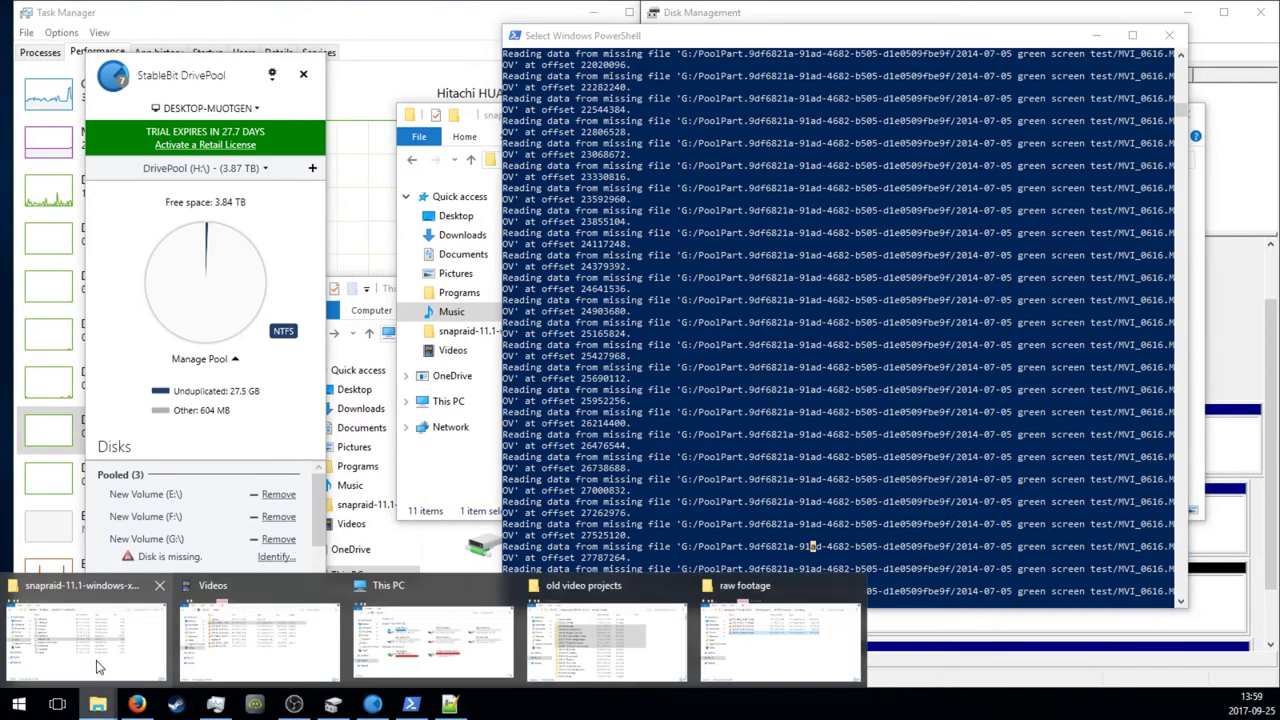
# - Open G:'s PoolPart folder to see the restored green screen folders, then return to G:
pyautogui.click(433, 640)
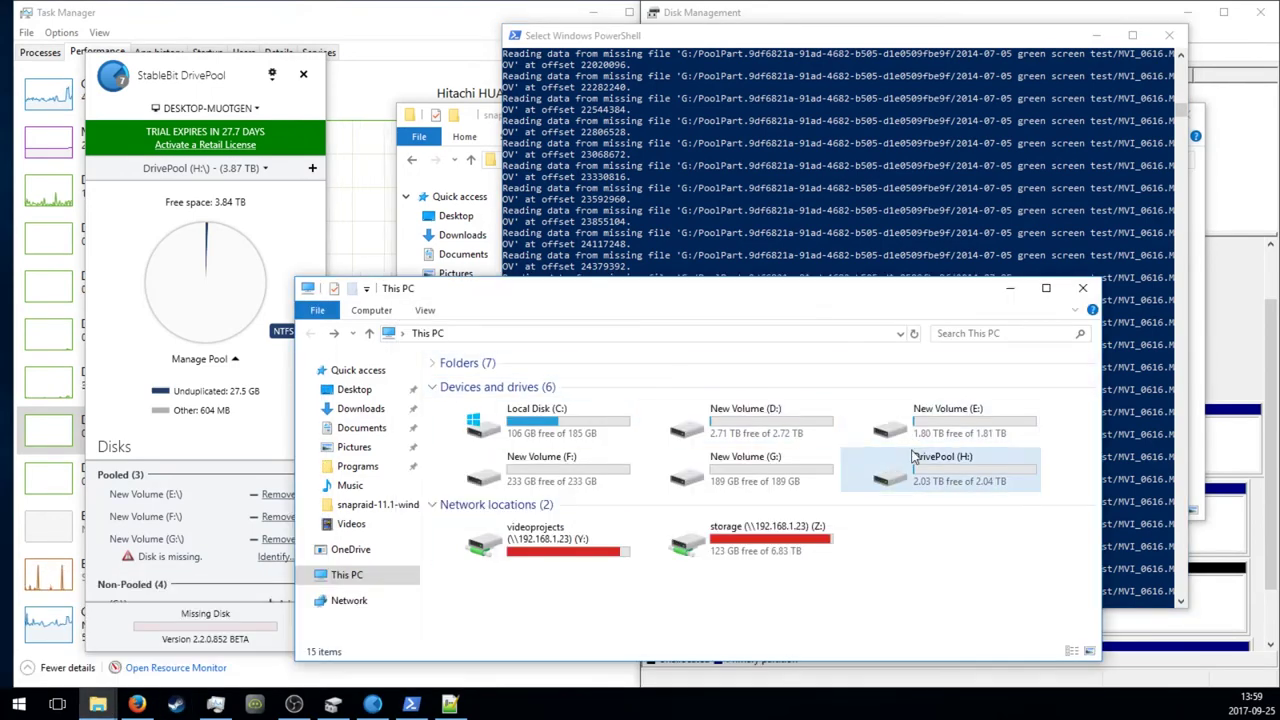
pyautogui.doubleClick(720, 485)
pyautogui.click(532, 384)
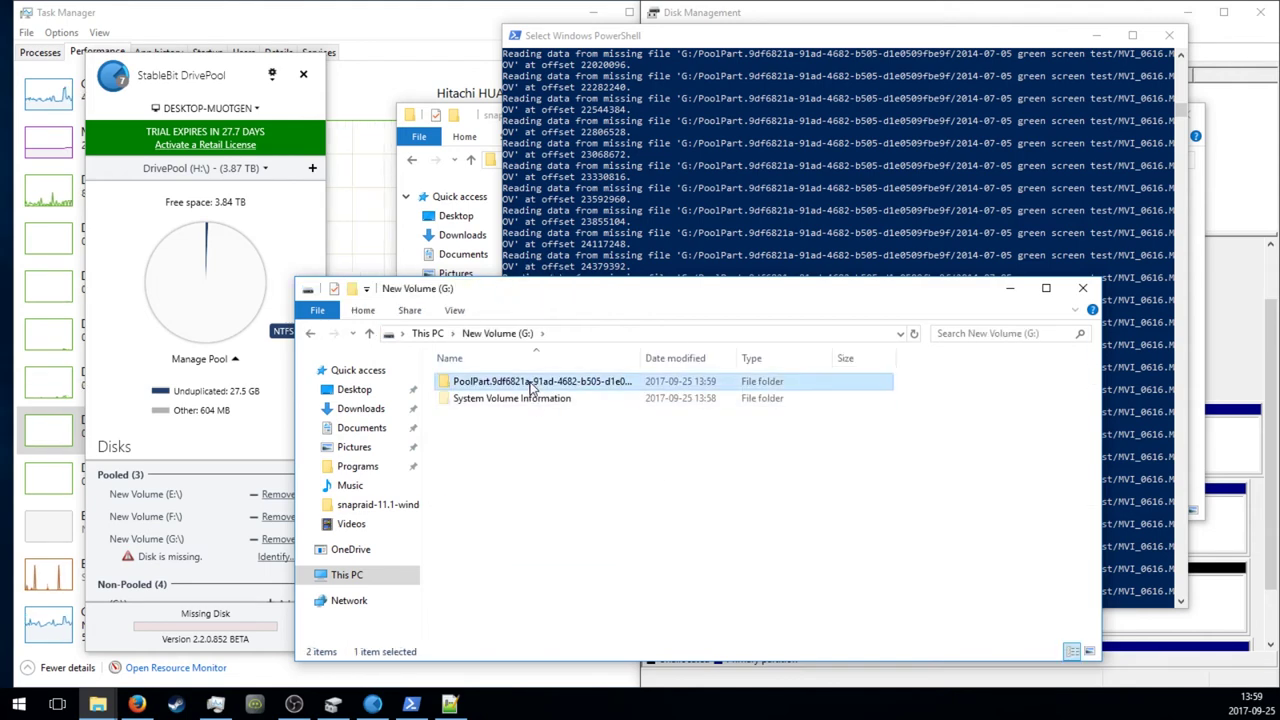
pyautogui.doubleClick(532, 384)
pyautogui.click(907, 322)
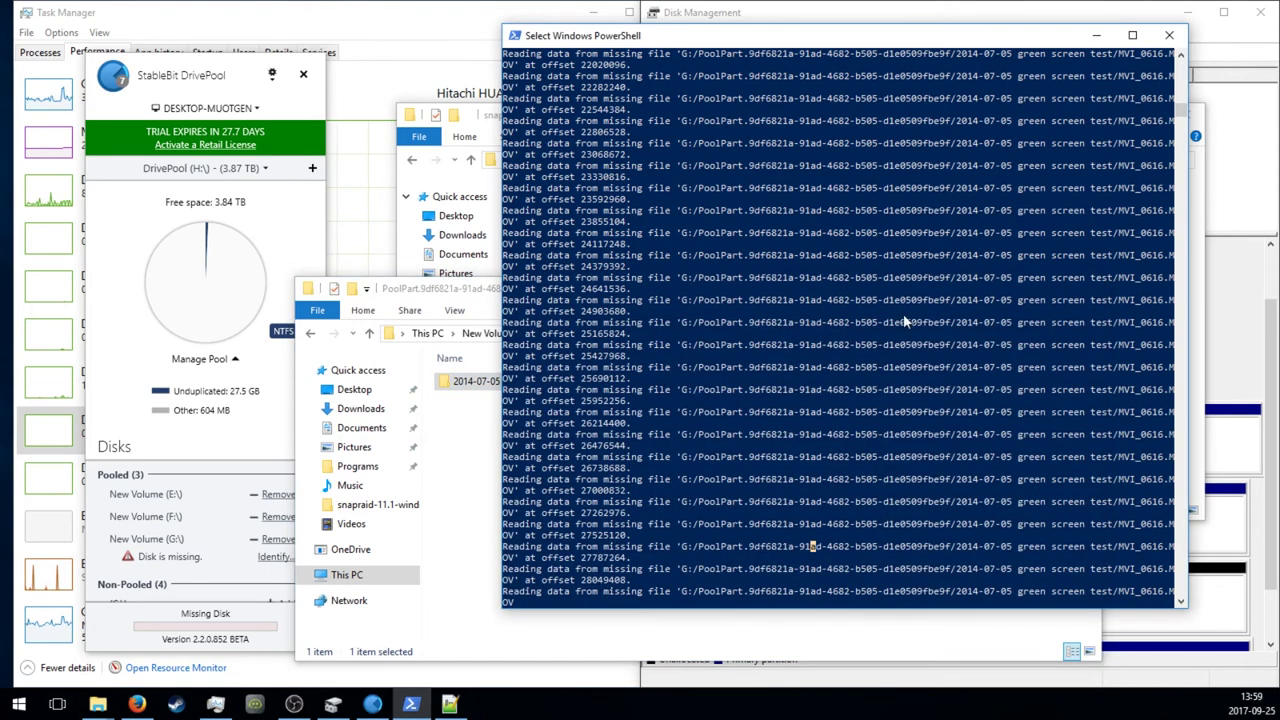
pyautogui.press('Escape')
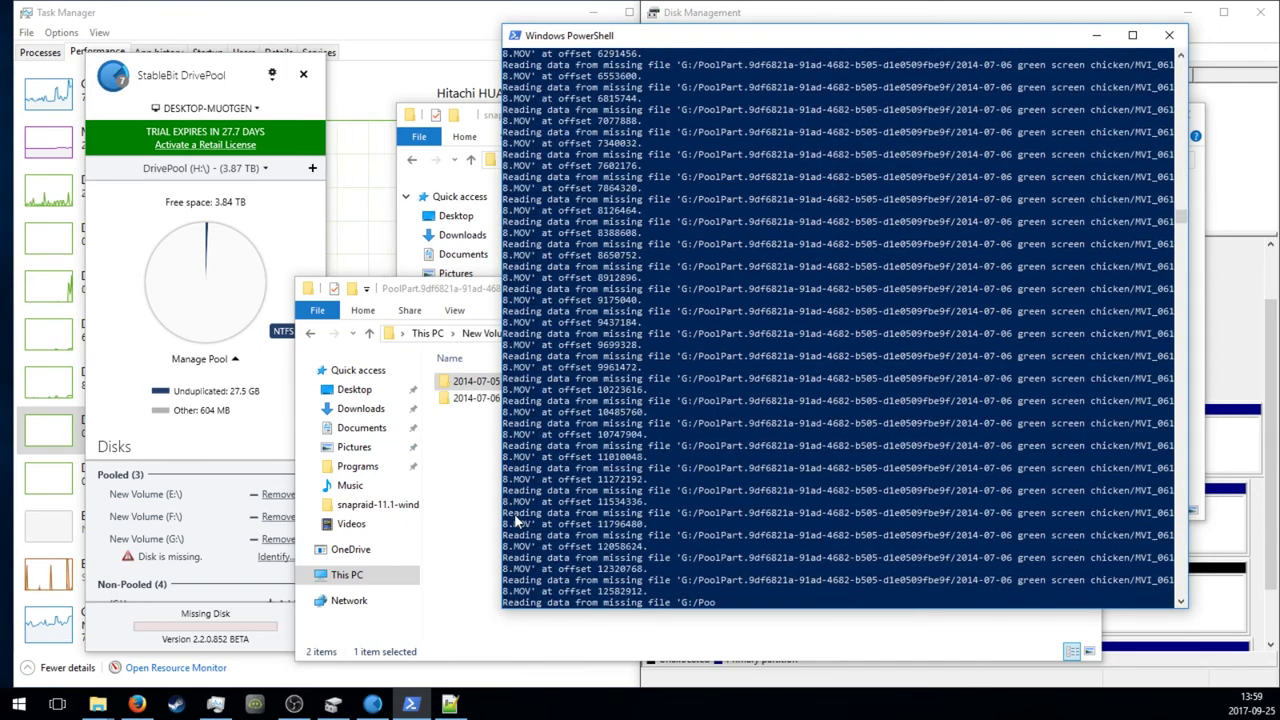
pyautogui.click(460, 500)
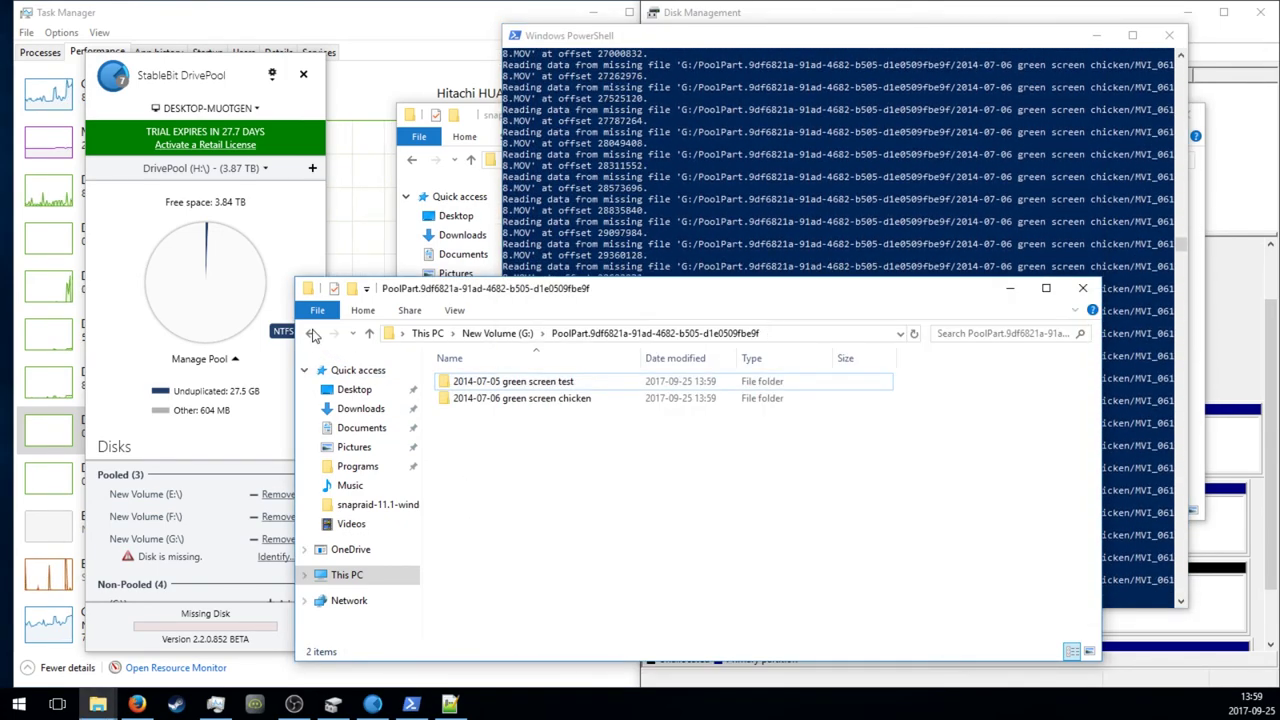
pyautogui.click(310, 333)
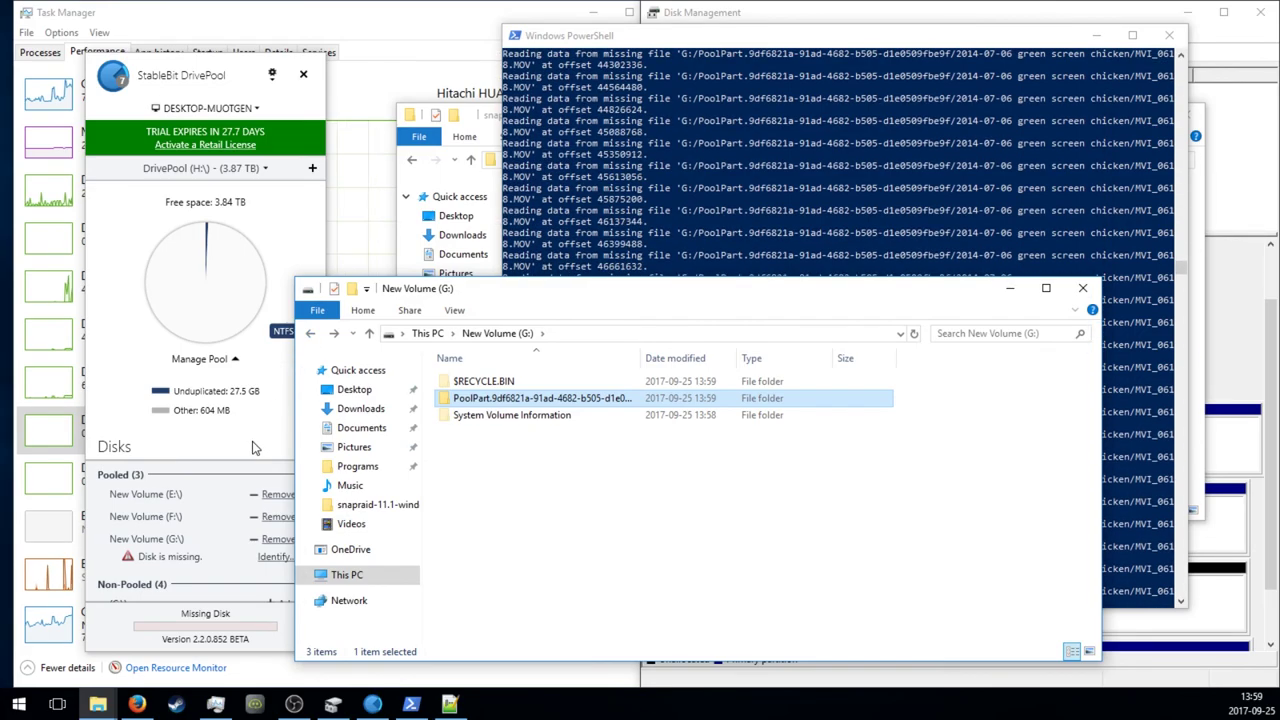
# - Check the missing G: disk's details and remove it from the H: pool
pyautogui.click(254, 447)
pyautogui.click(276, 557)
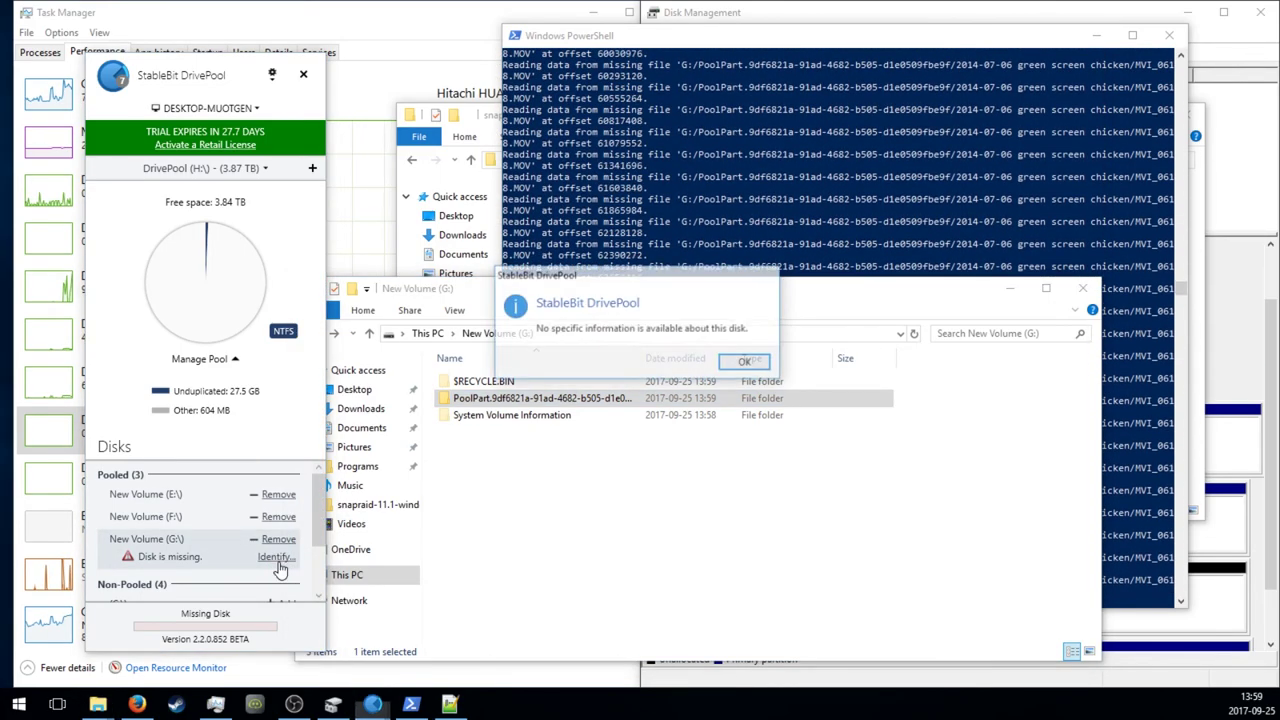
pyautogui.click(745, 361)
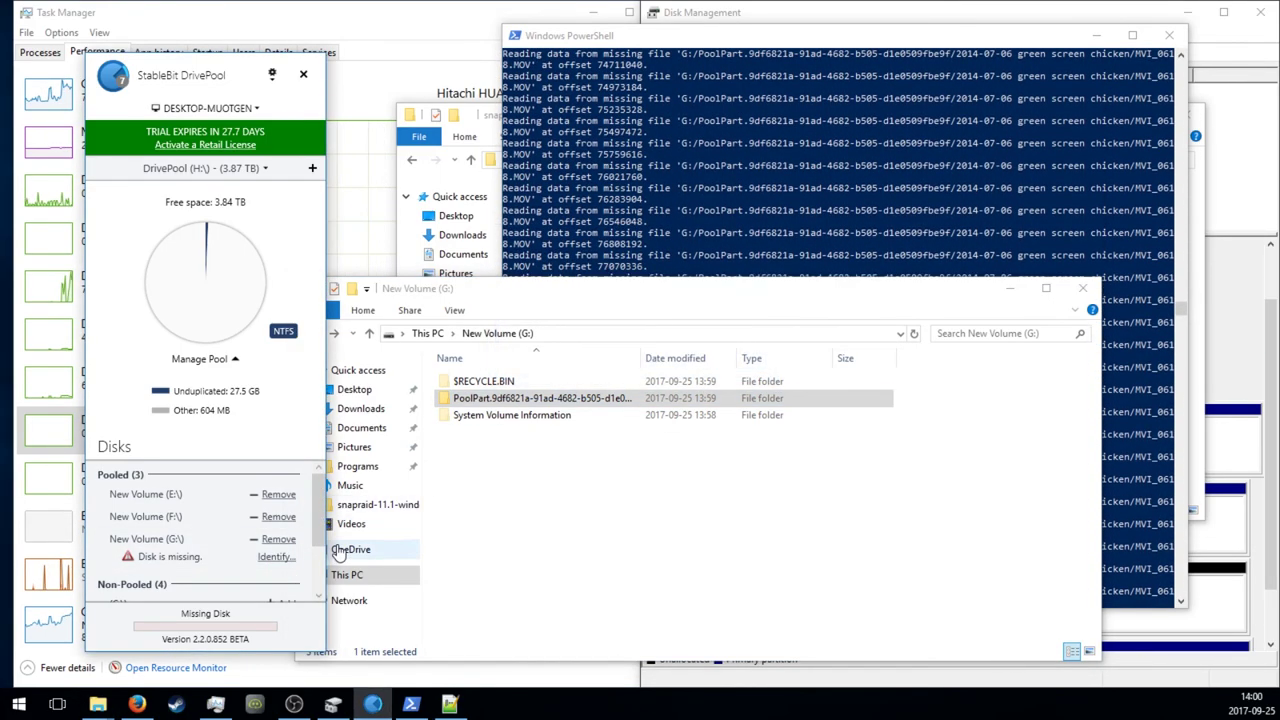
pyautogui.click(278, 539)
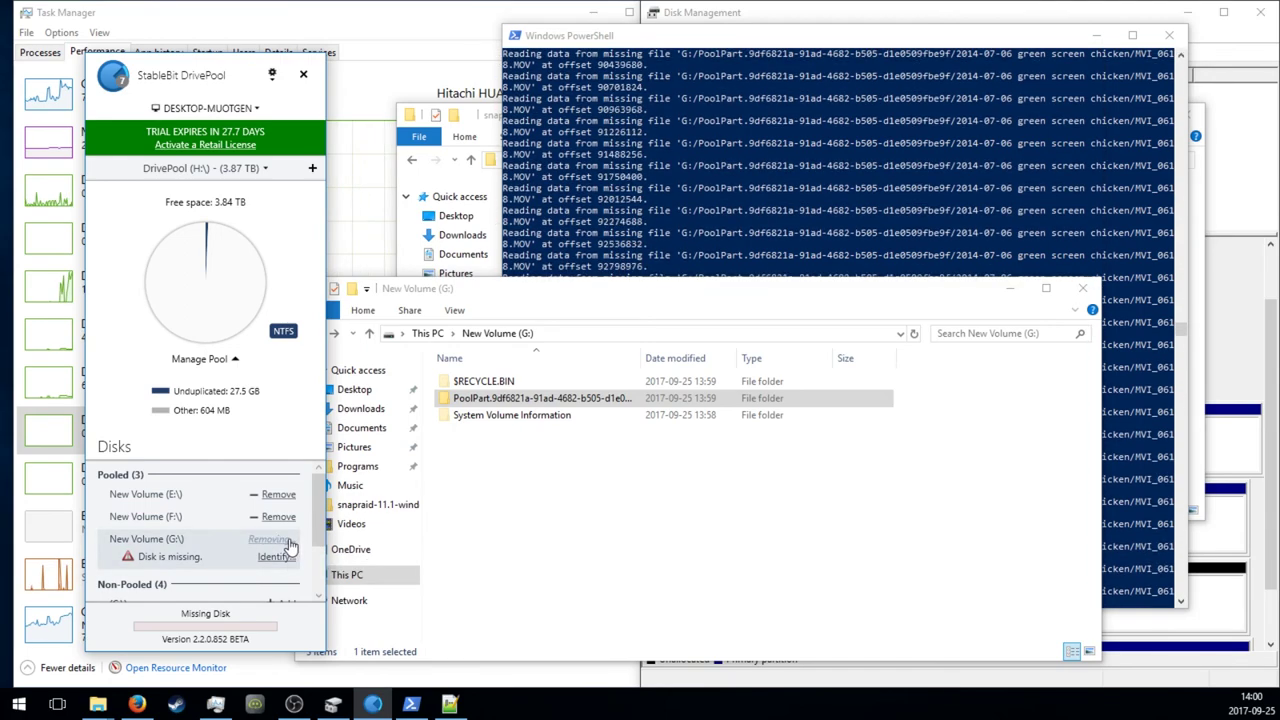
pyautogui.scroll(-2, 318, 575)
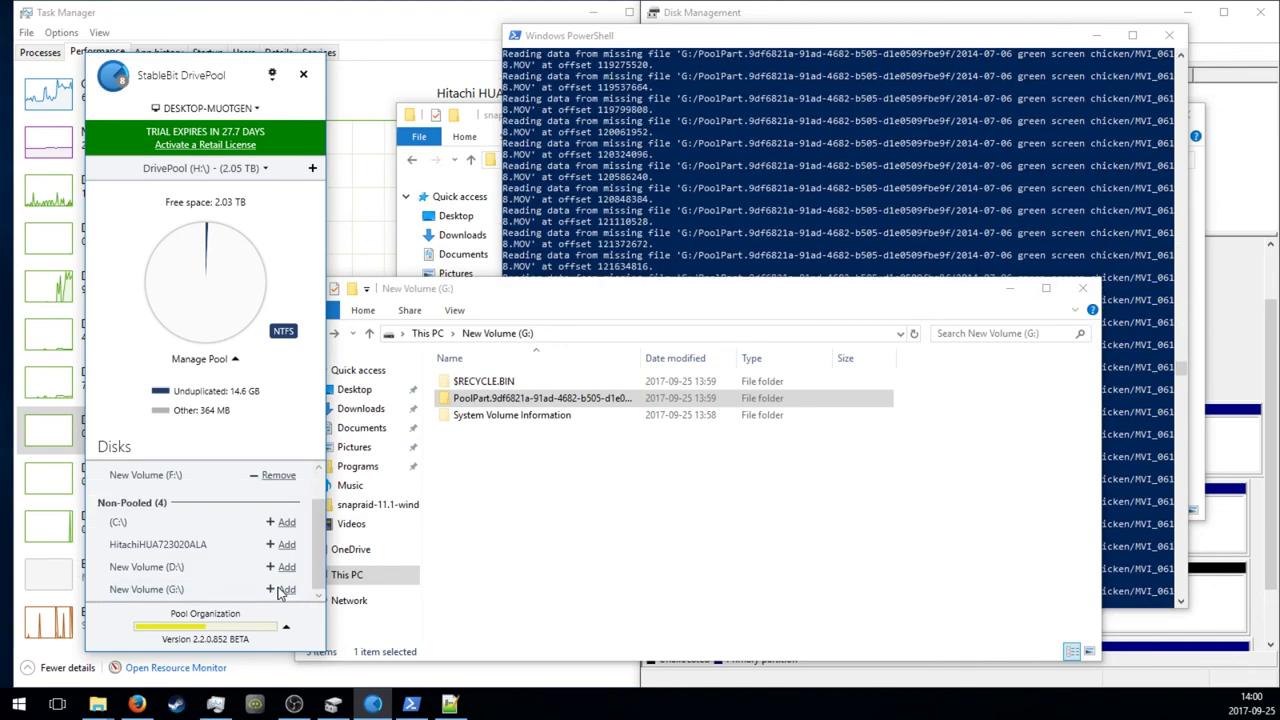
pyautogui.moveTo(146, 589)
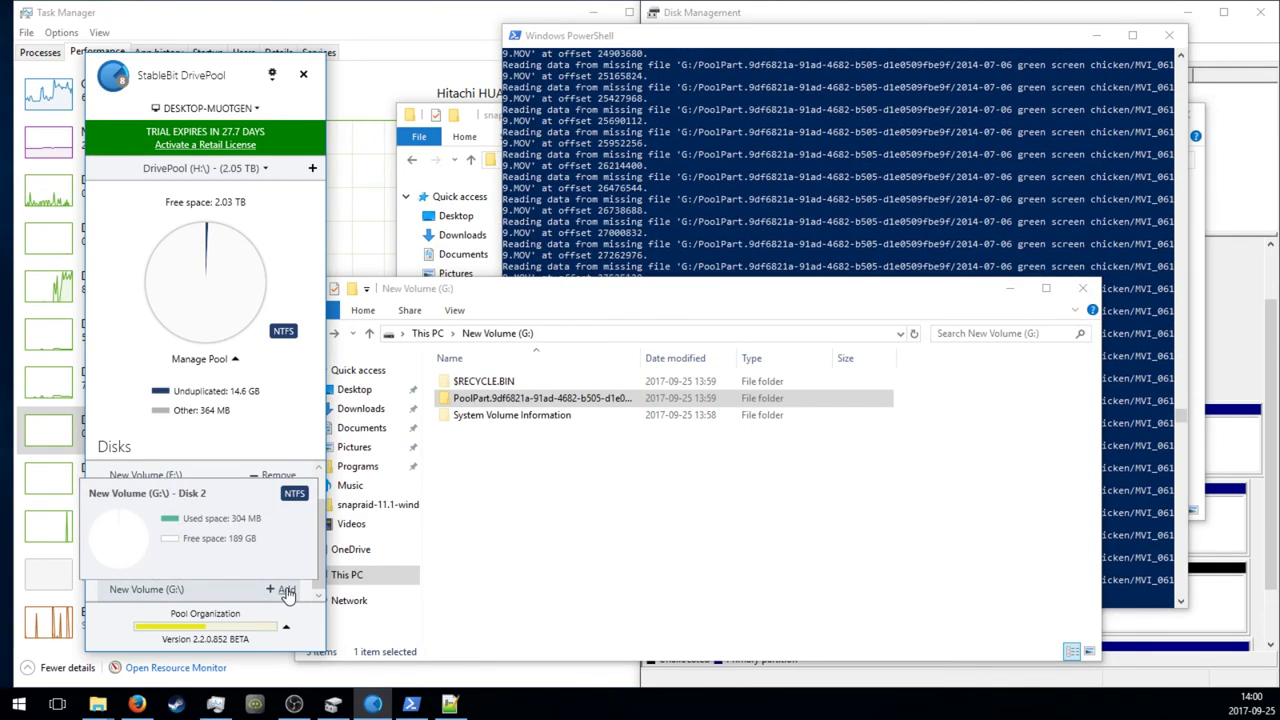
# - Add New Volume (G:) as a new 190 GB pool I: and browse its pool folder
pyautogui.click(287, 590)
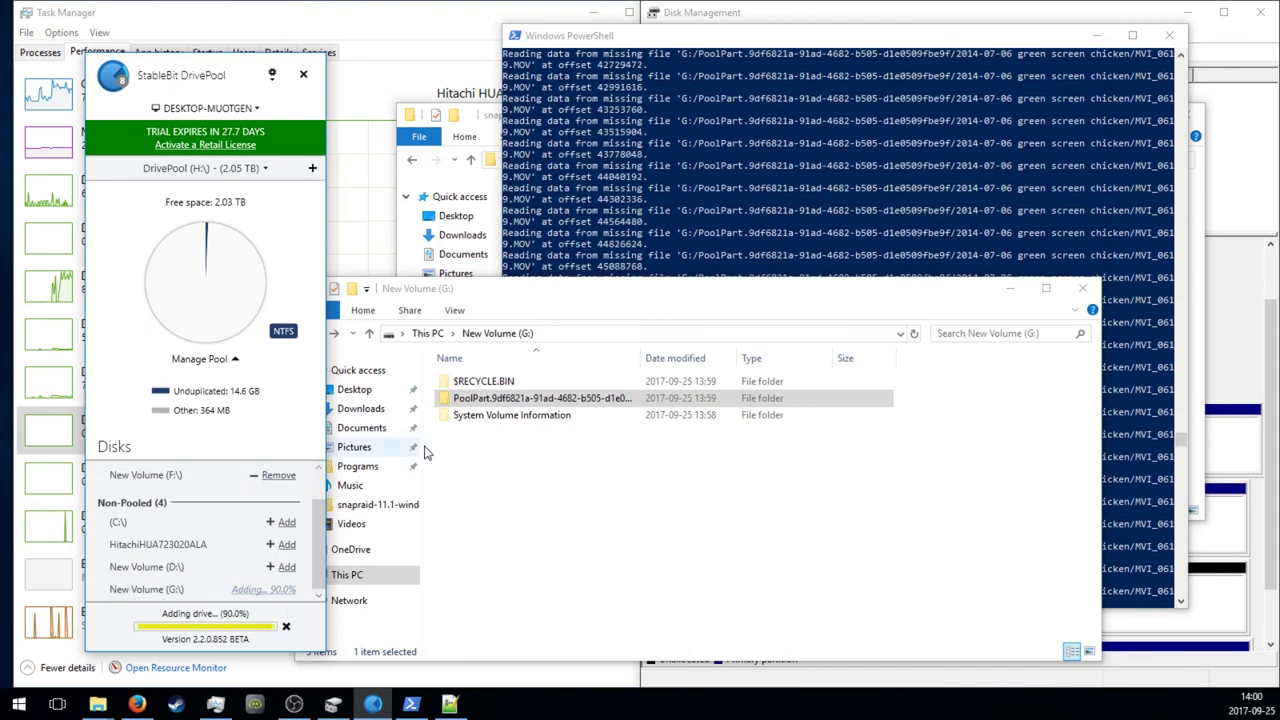
pyautogui.doubleClick(500, 398)
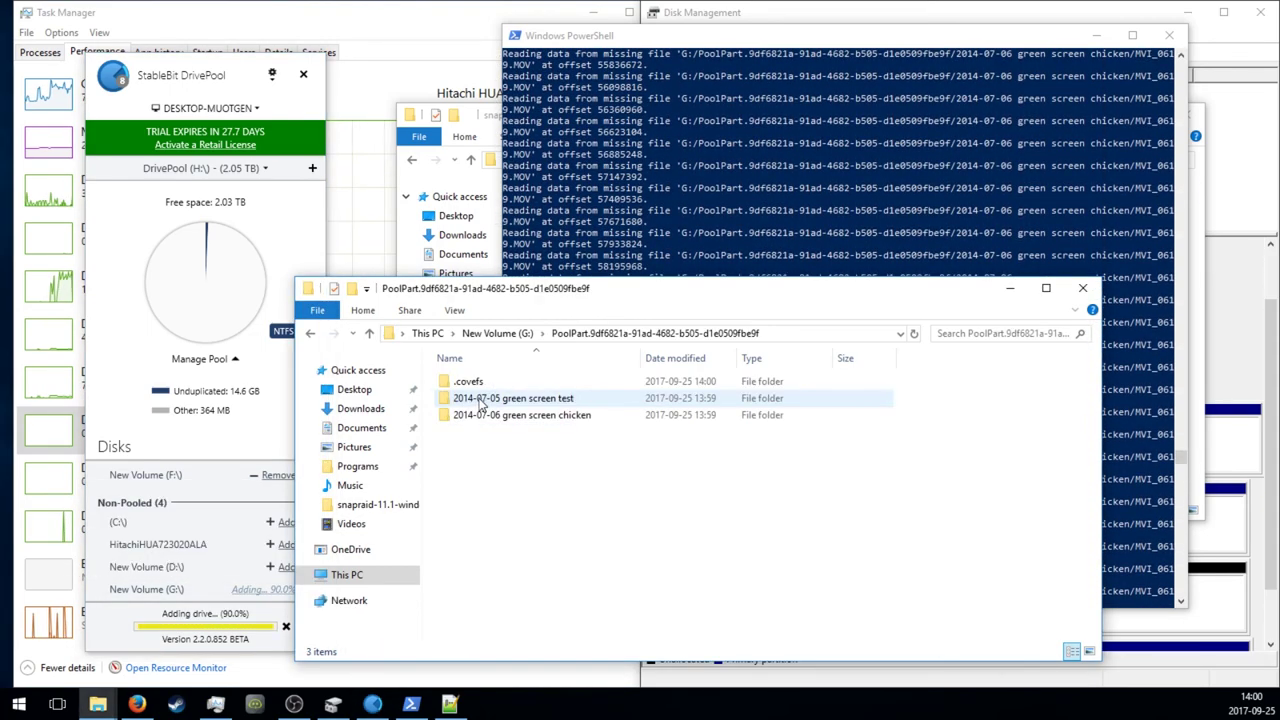
pyautogui.click(520, 415)
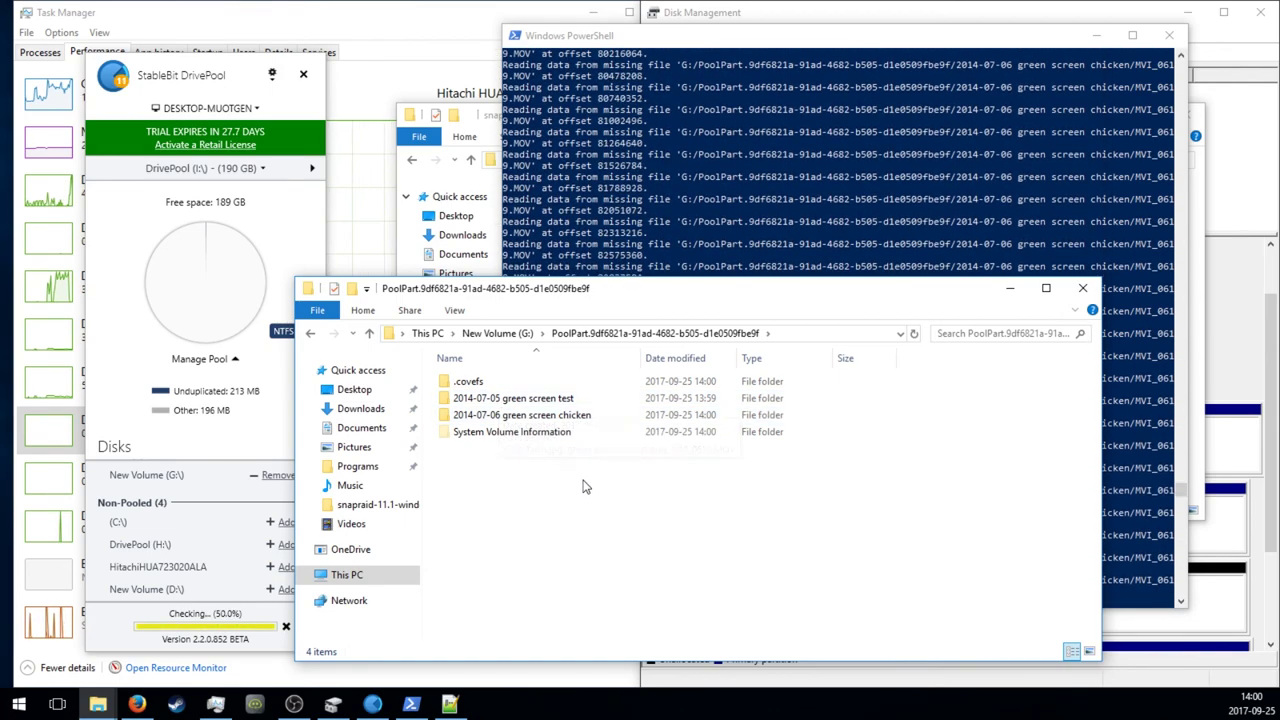
# - Browse New Volume (G:) and a folder inside DrivePool (H:) in File Explorer
pyautogui.click(346, 575)
pyautogui.click(740, 468)
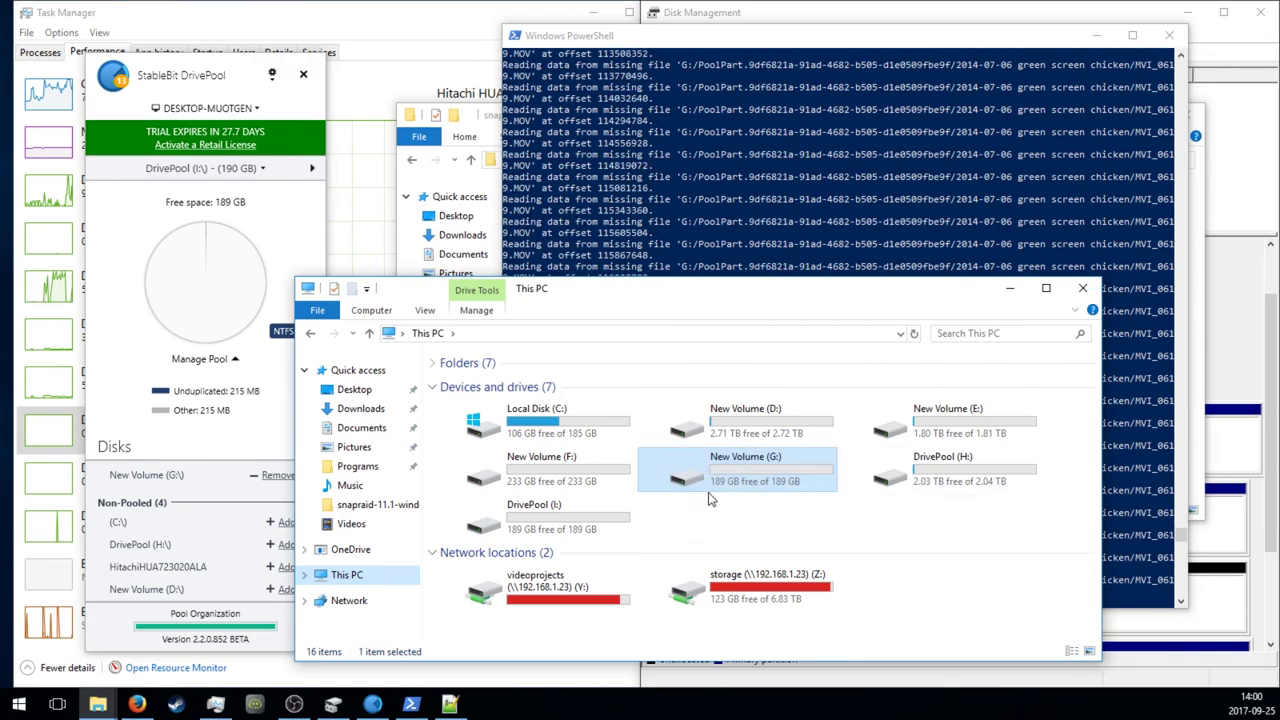
pyautogui.doubleClick(830, 476)
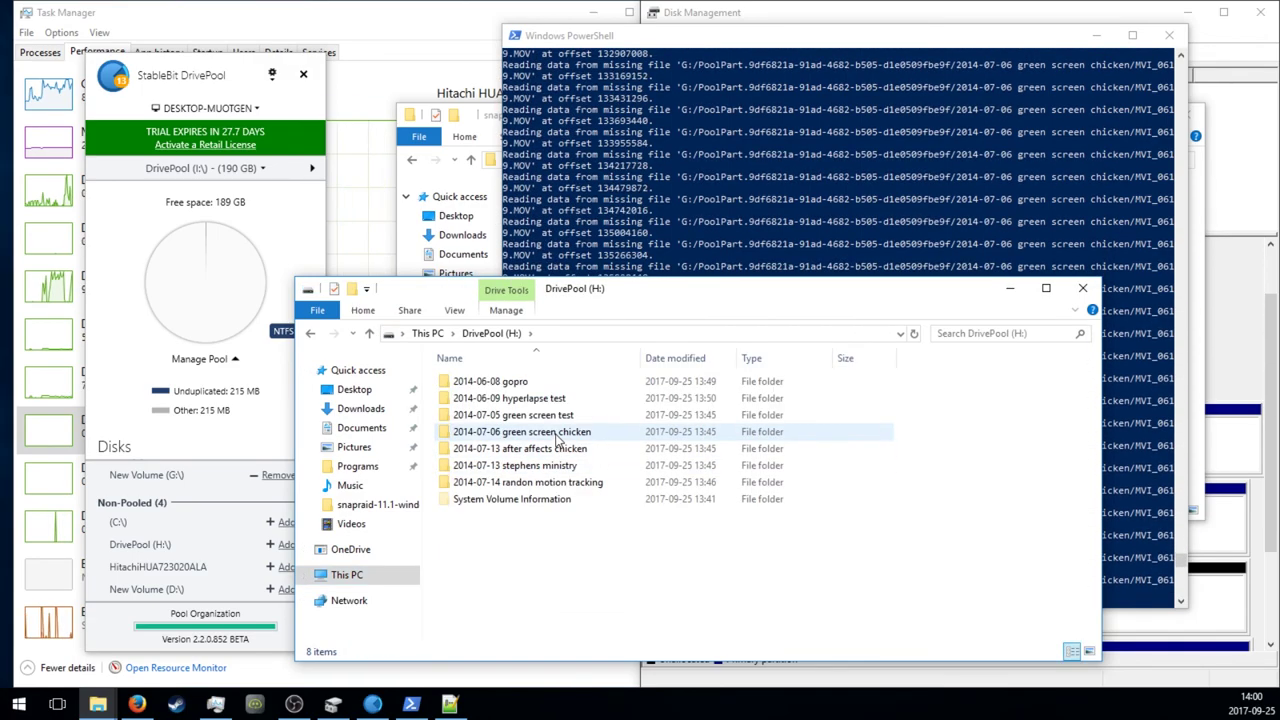
pyautogui.doubleClick(548, 426)
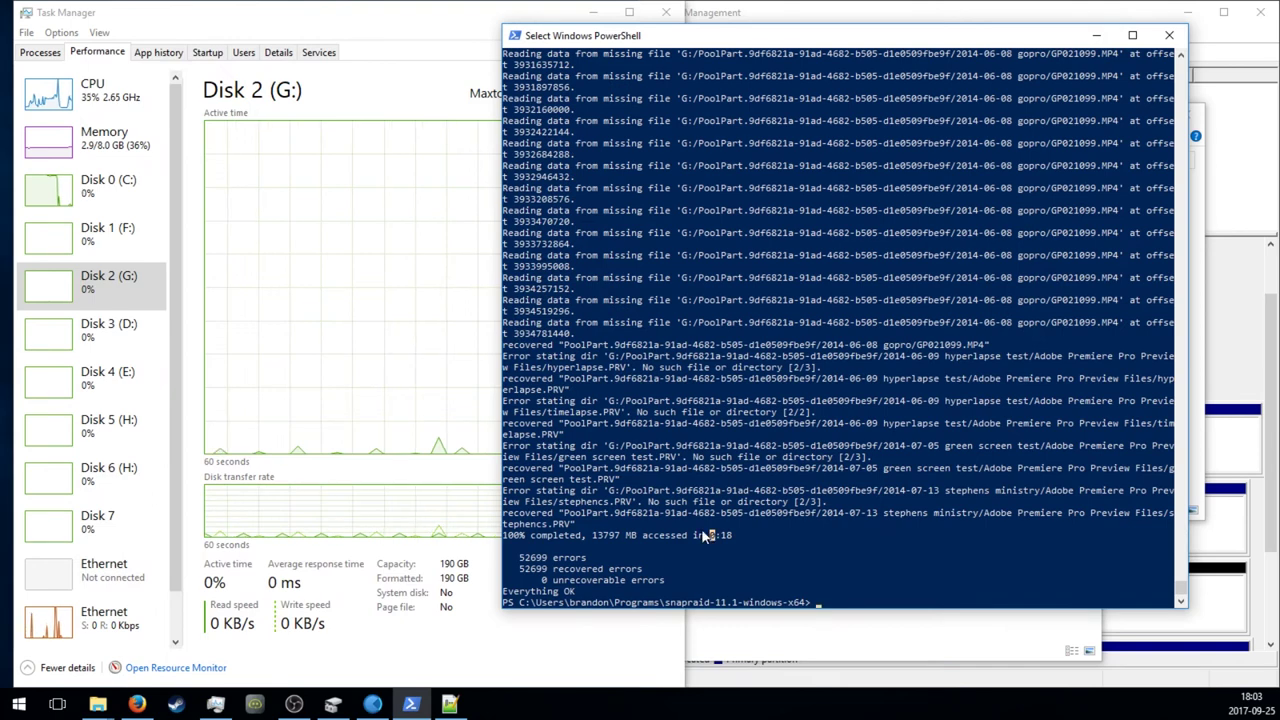
# - Review the finished fix summary: 52699 errors recovered, 13797 MB accessed, Everything OK
pyautogui.click(755, 538)
pyautogui.click(596, 537)
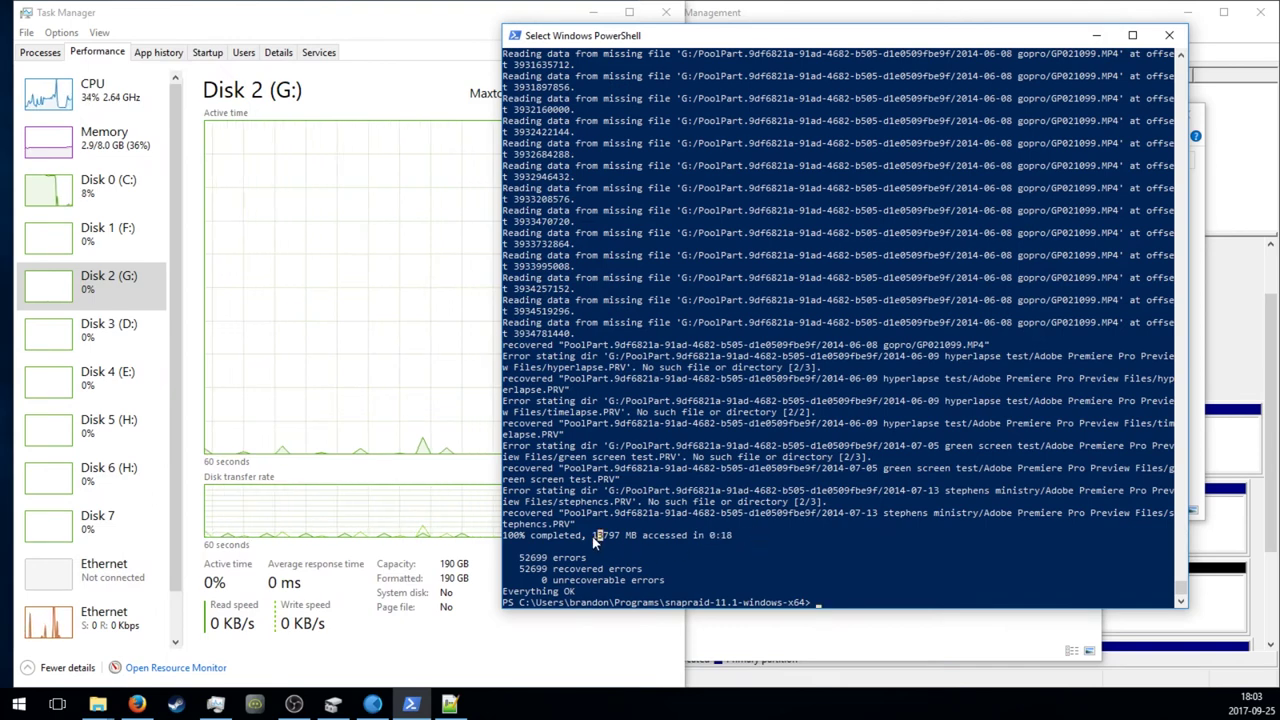
pyautogui.click(260, 345)
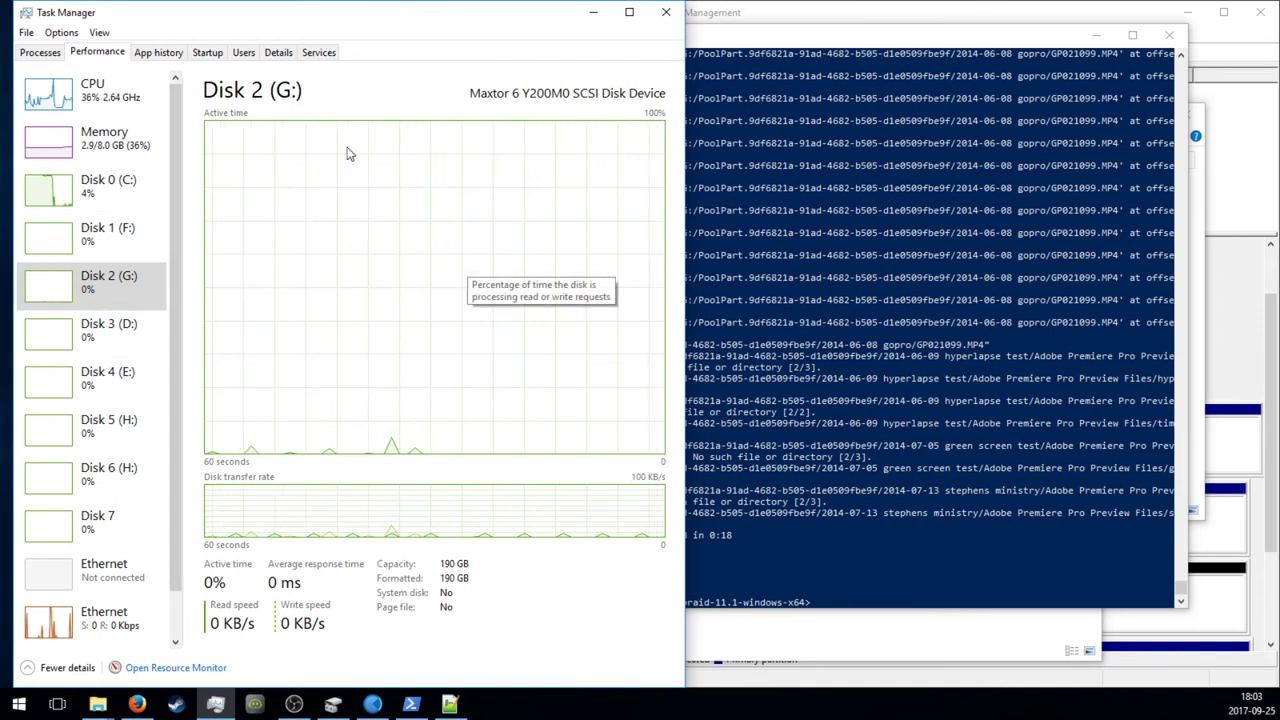
# - Move Disk Management aside and open the 2014-07-06 green screen chicken folder in G:'s PoolPart
pyautogui.click(1238, 360)
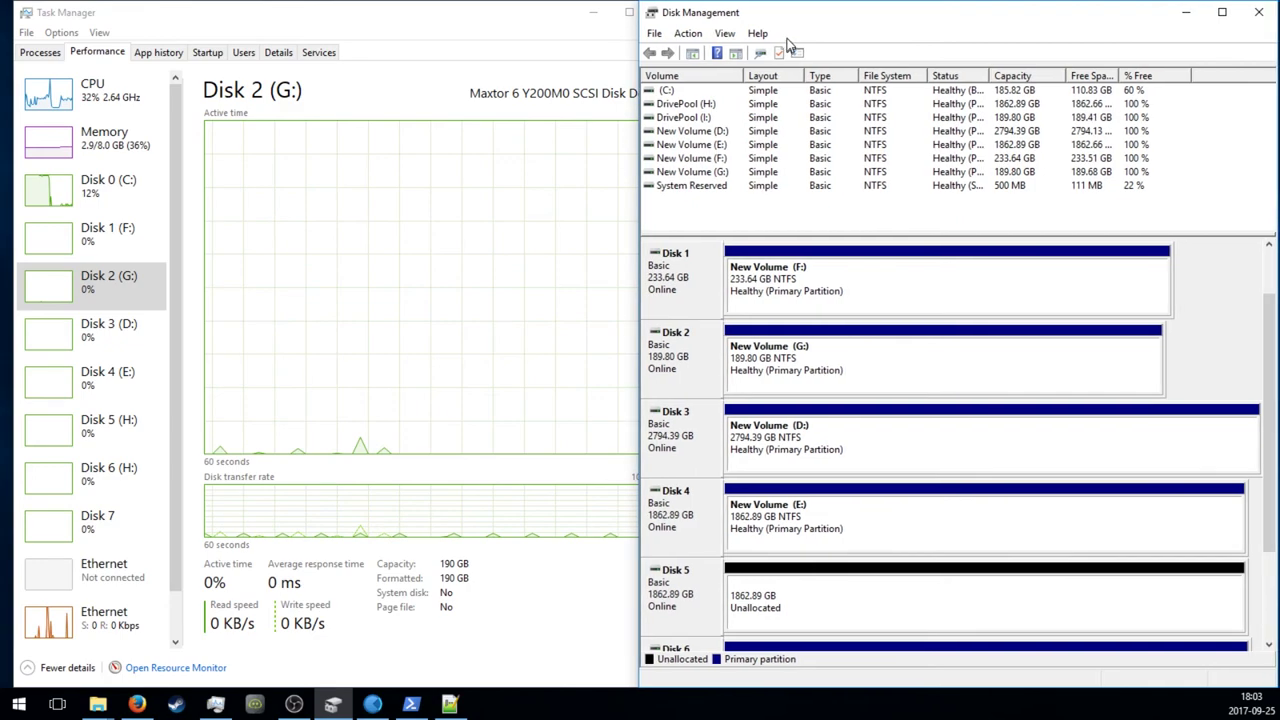
pyautogui.moveTo(790, 14)
pyautogui.mouseDown()
pyautogui.moveTo(893, 124)
pyautogui.moveTo(1000, 120)
pyautogui.mouseUp()
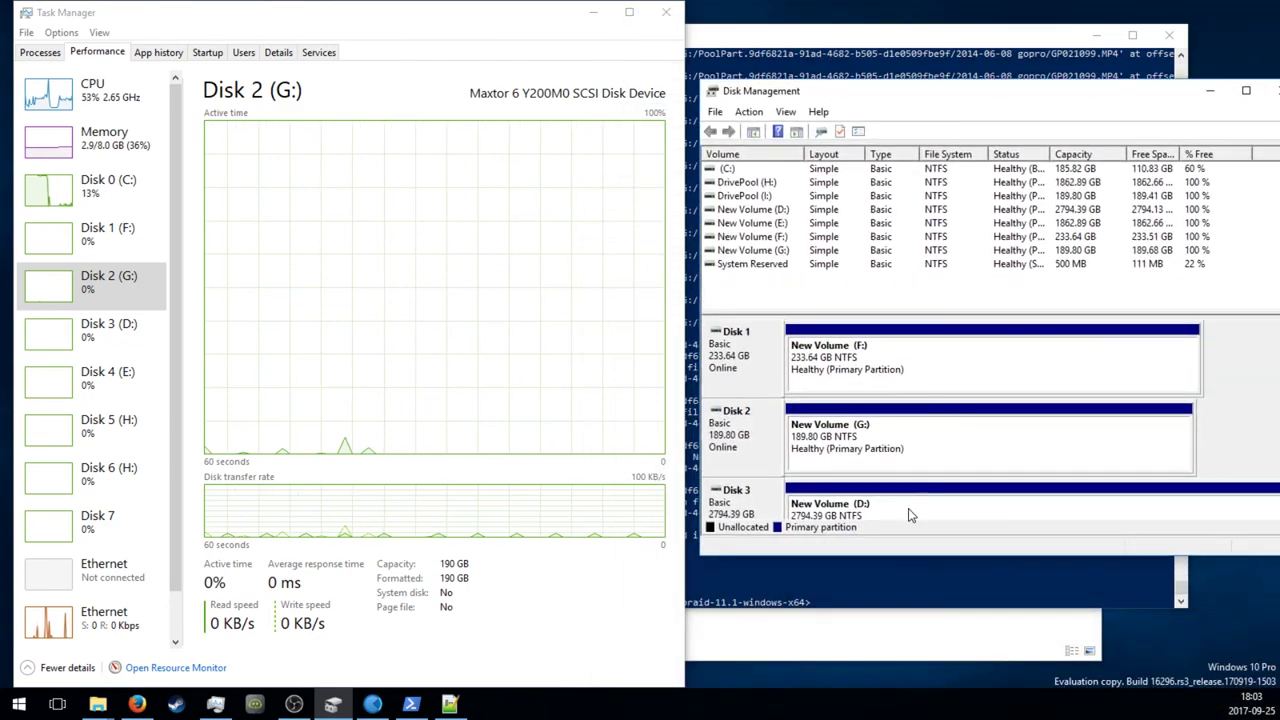
pyautogui.click(900, 200)
pyautogui.click(901, 637)
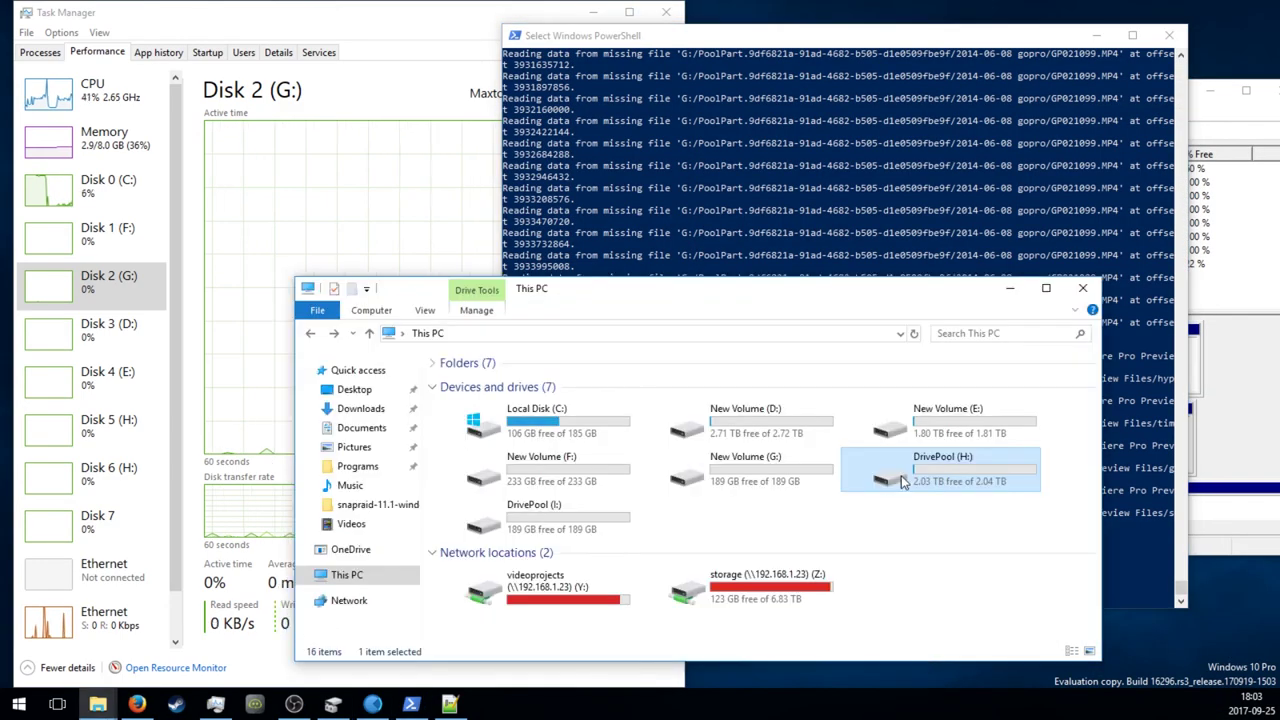
pyautogui.click(798, 484)
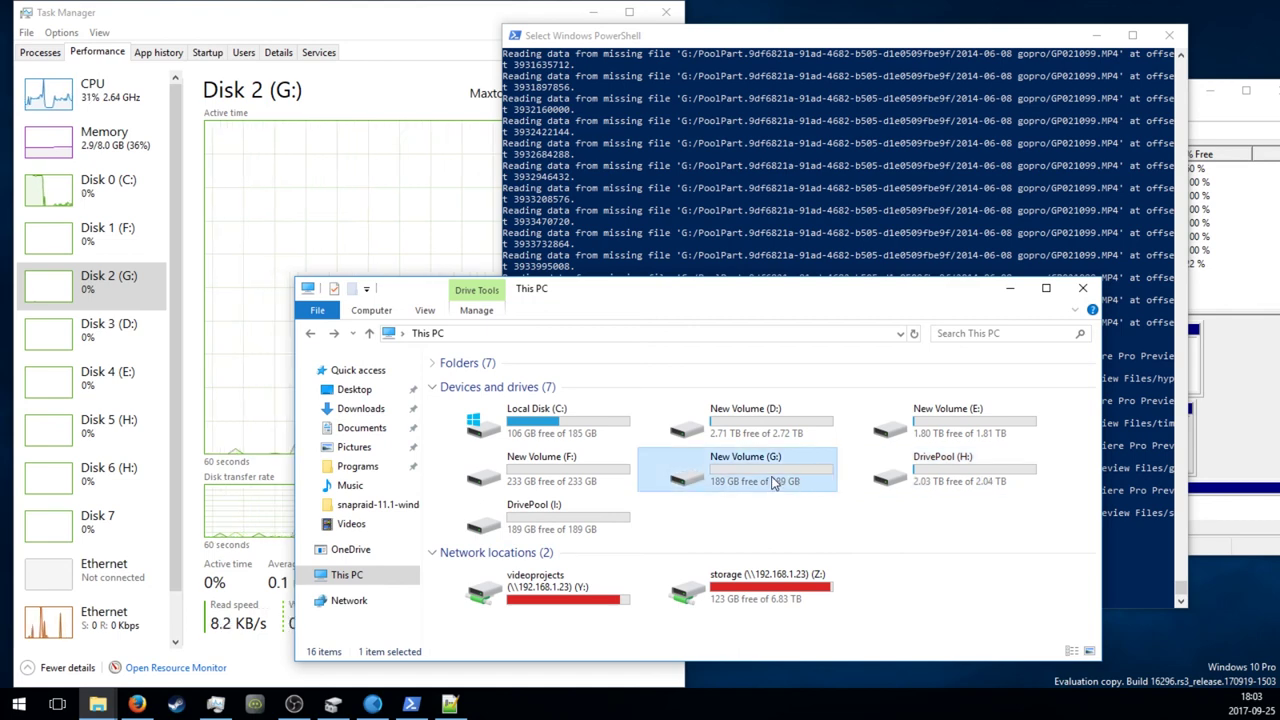
pyautogui.doubleClick(706, 480)
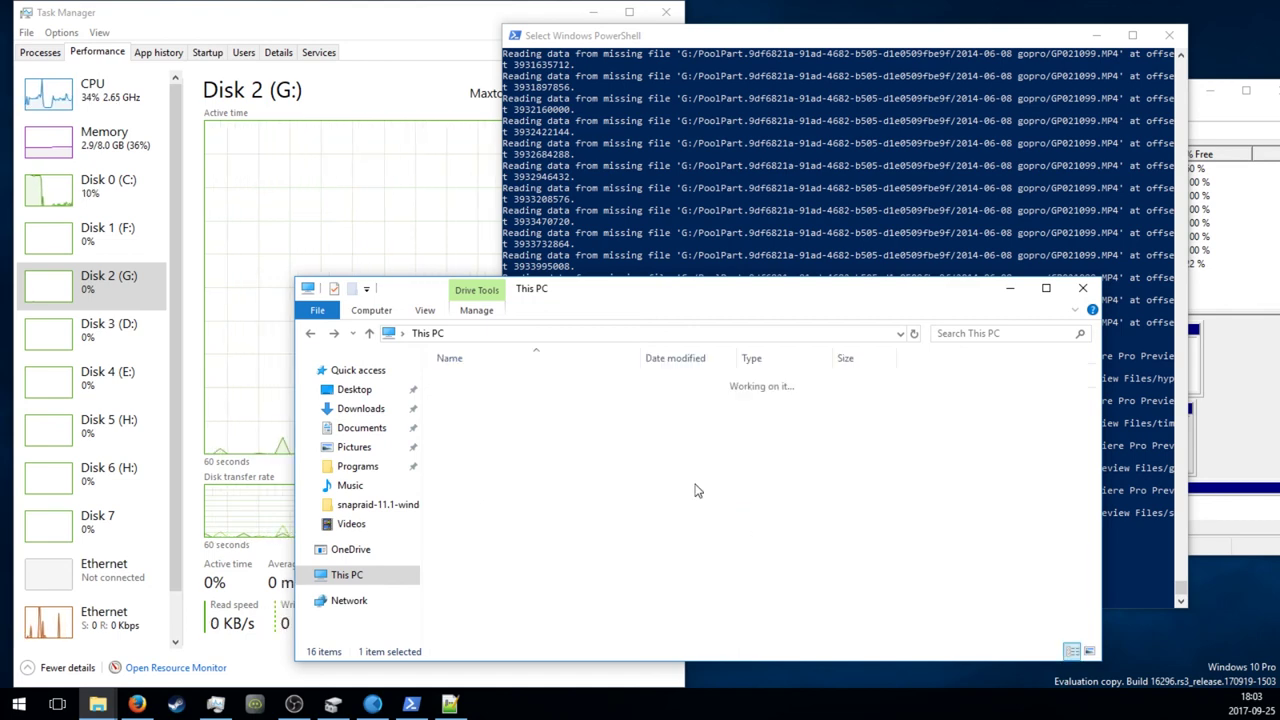
pyautogui.doubleClick(540, 414)
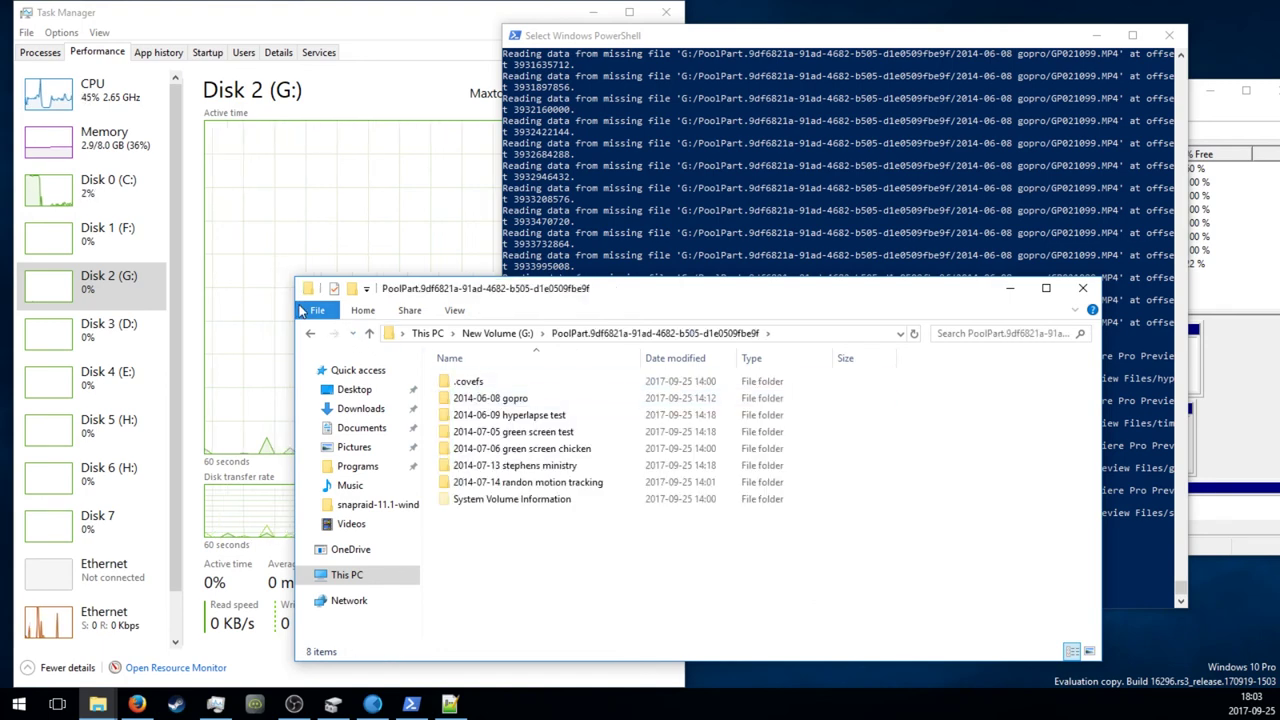
pyautogui.doubleClick(521, 448)
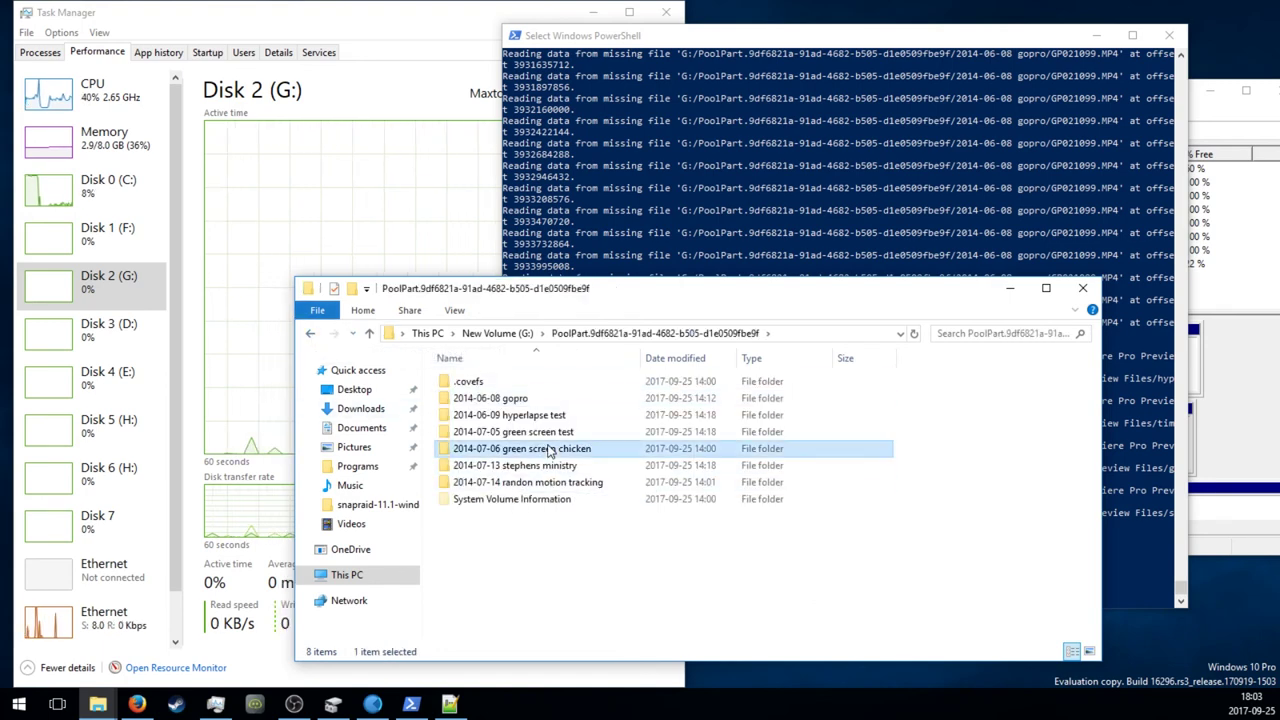
# - Go back to This PC, then open and refresh DrivePool (I:) to see the restored folders
pyautogui.click(311, 333)
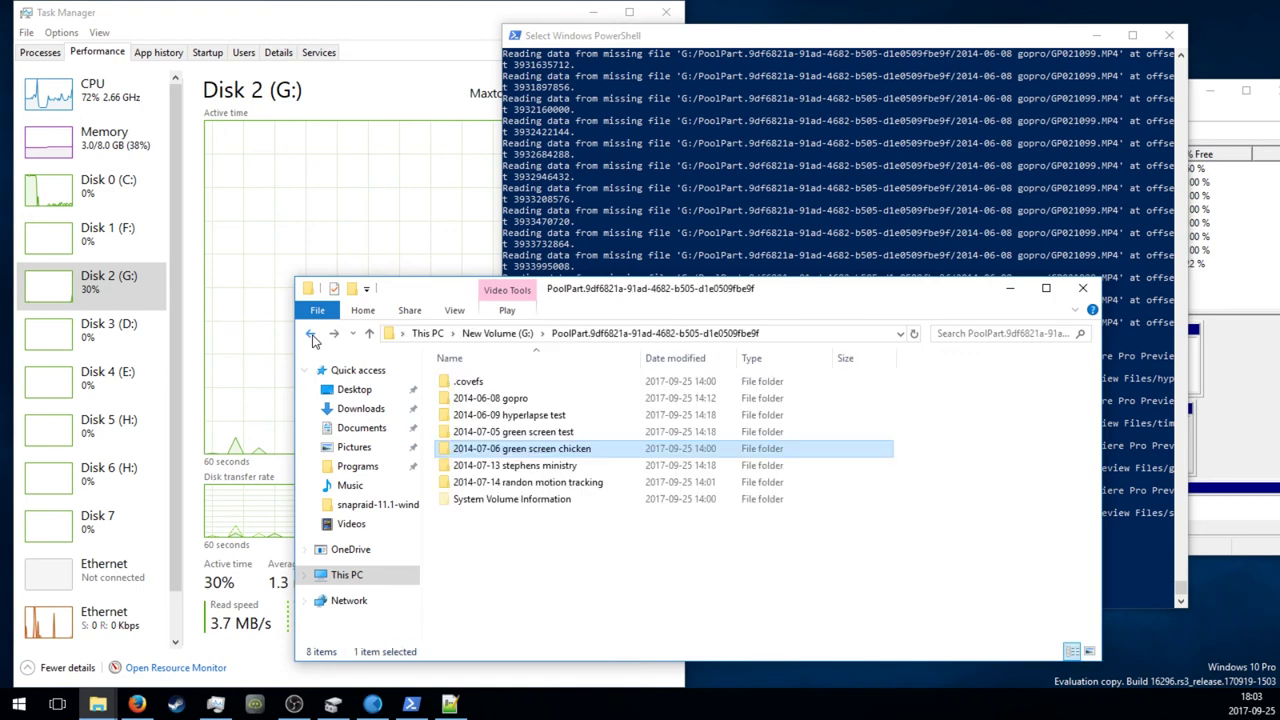
pyautogui.click(311, 333)
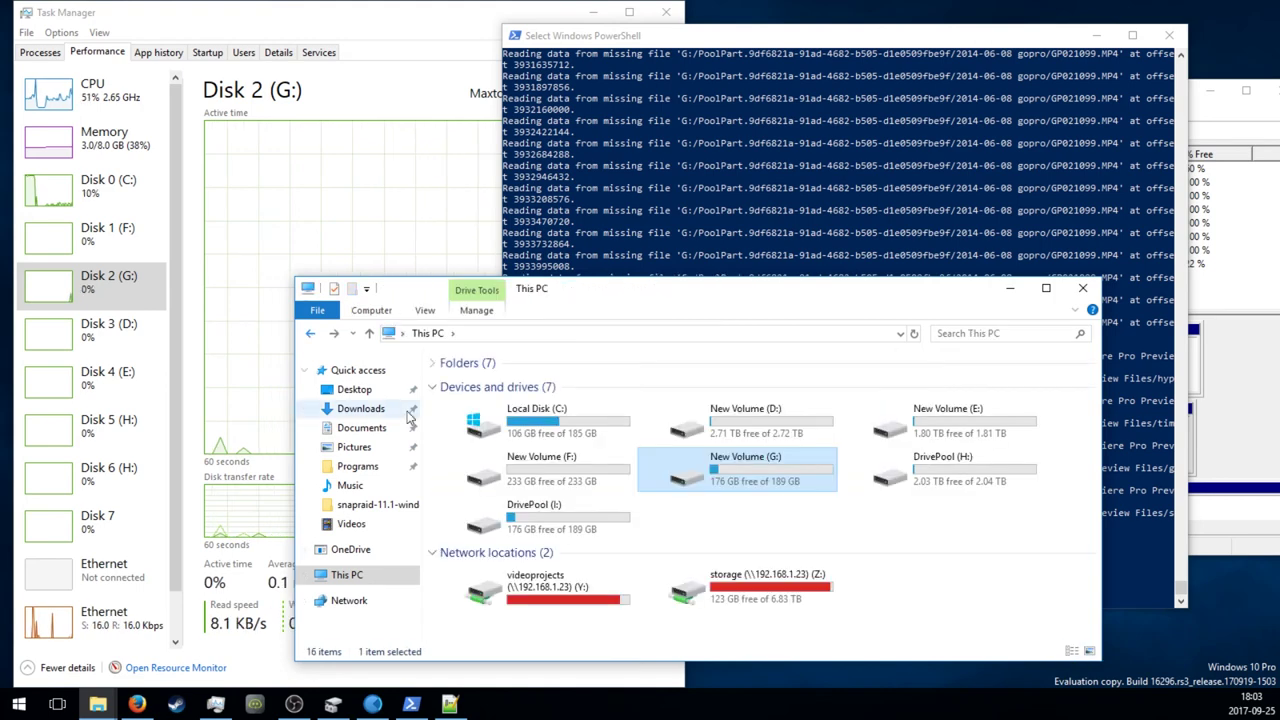
pyautogui.doubleClick(604, 527)
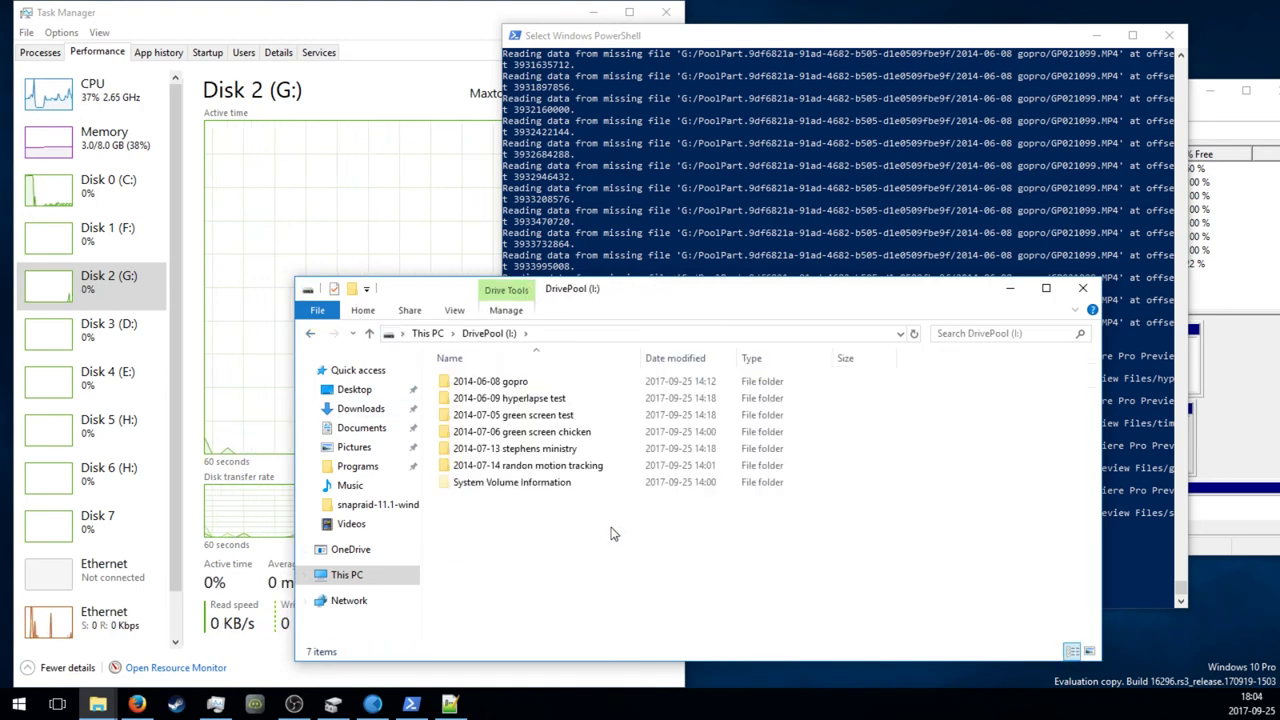
pyautogui.press('F5')
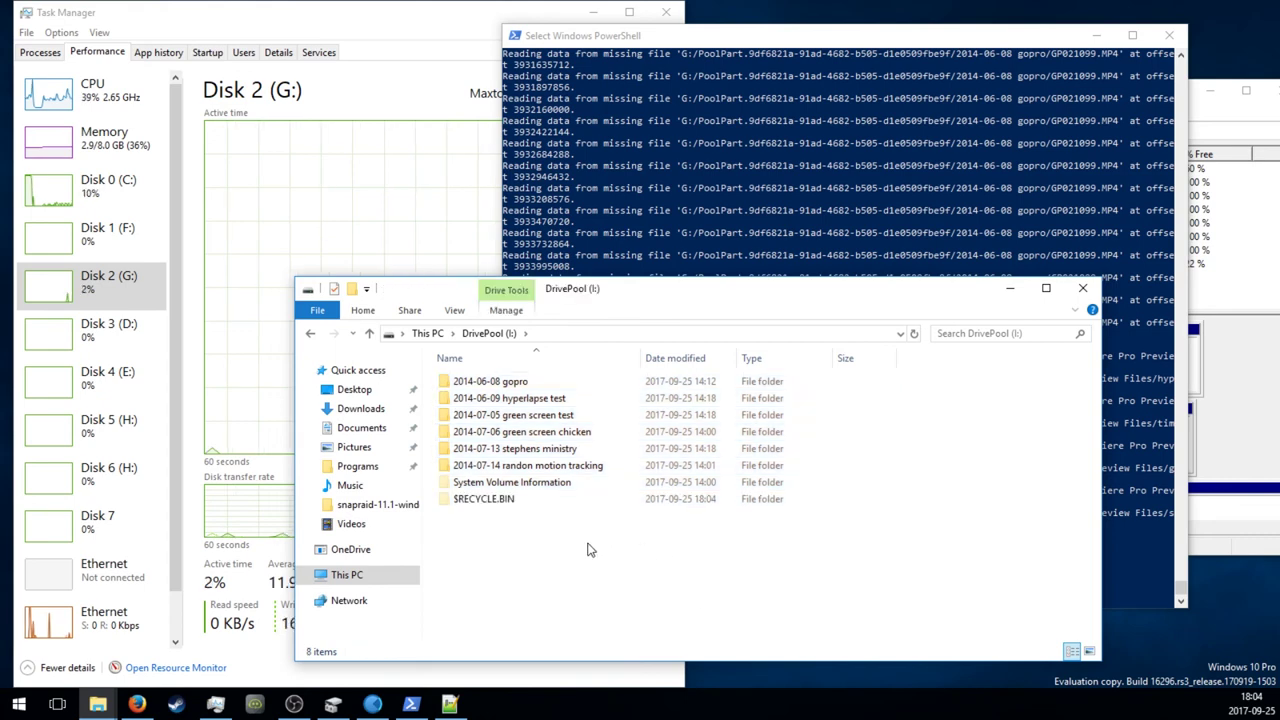
# - Open the properties of New Volume (G:), showing 12.9 GB used, and move them aside
pyautogui.click(311, 333)
pyautogui.click(738, 470)
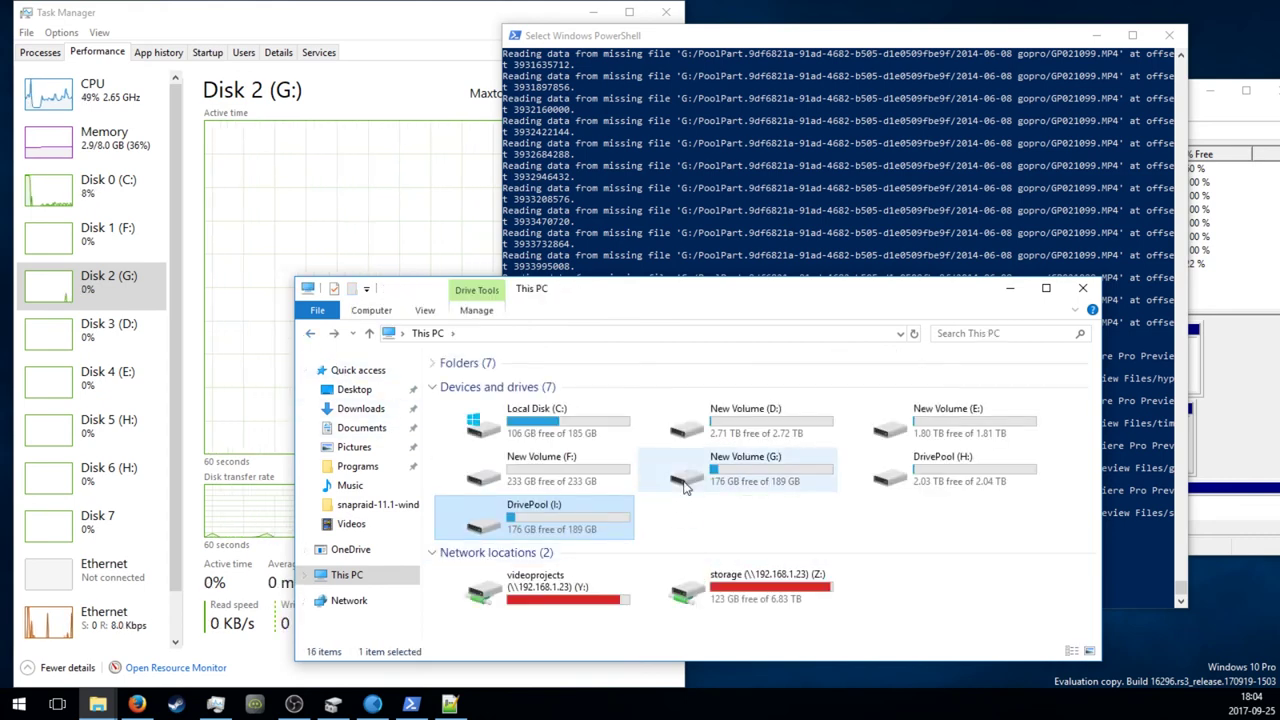
pyautogui.rightClick(738, 484)
pyautogui.click(818, 462)
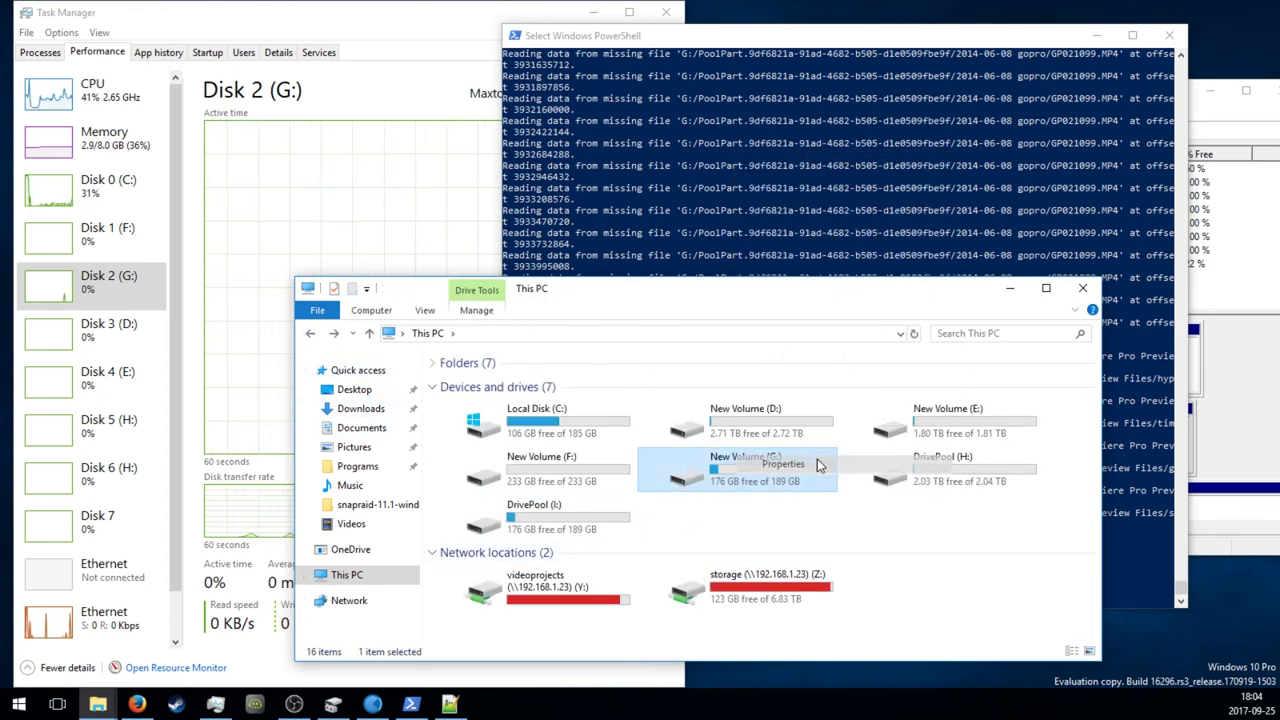
pyautogui.moveTo(915, 300); pyautogui.dragTo(799, 298)
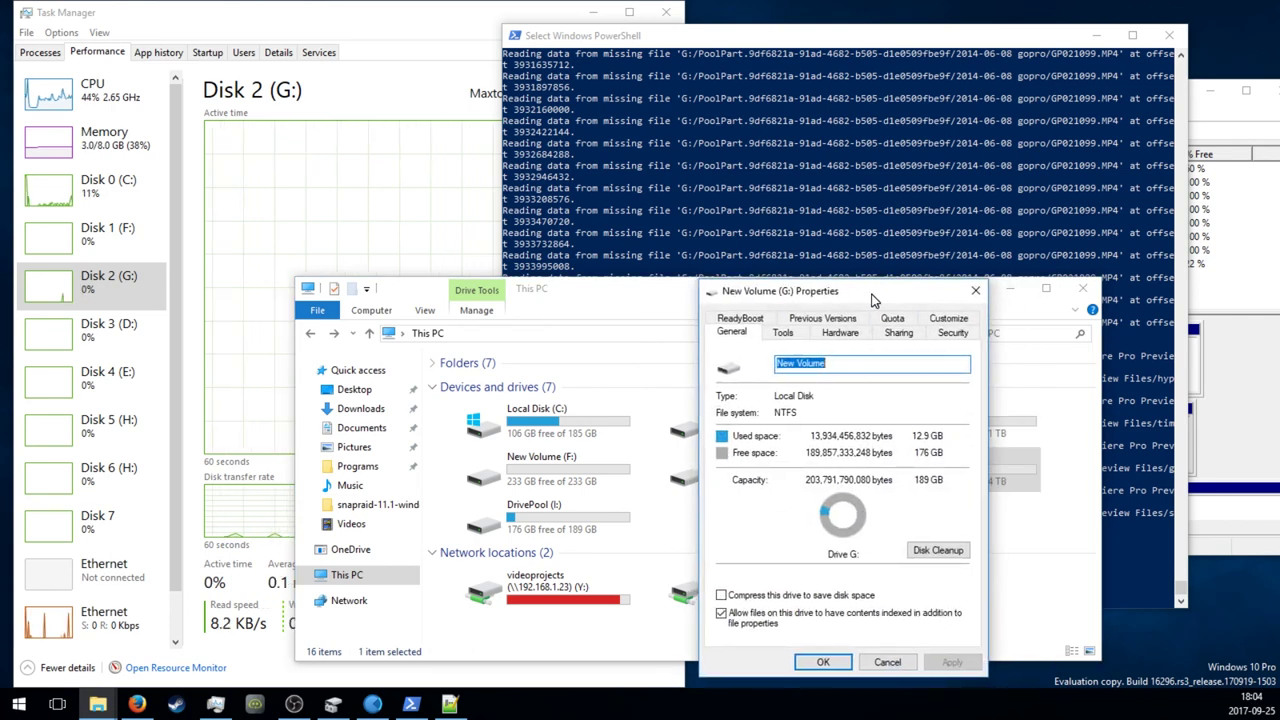
# - Open the properties of DrivePool (H:), showing 14.9 GB used, and bring up StableBit DrivePool
pyautogui.rightClick(957, 467)
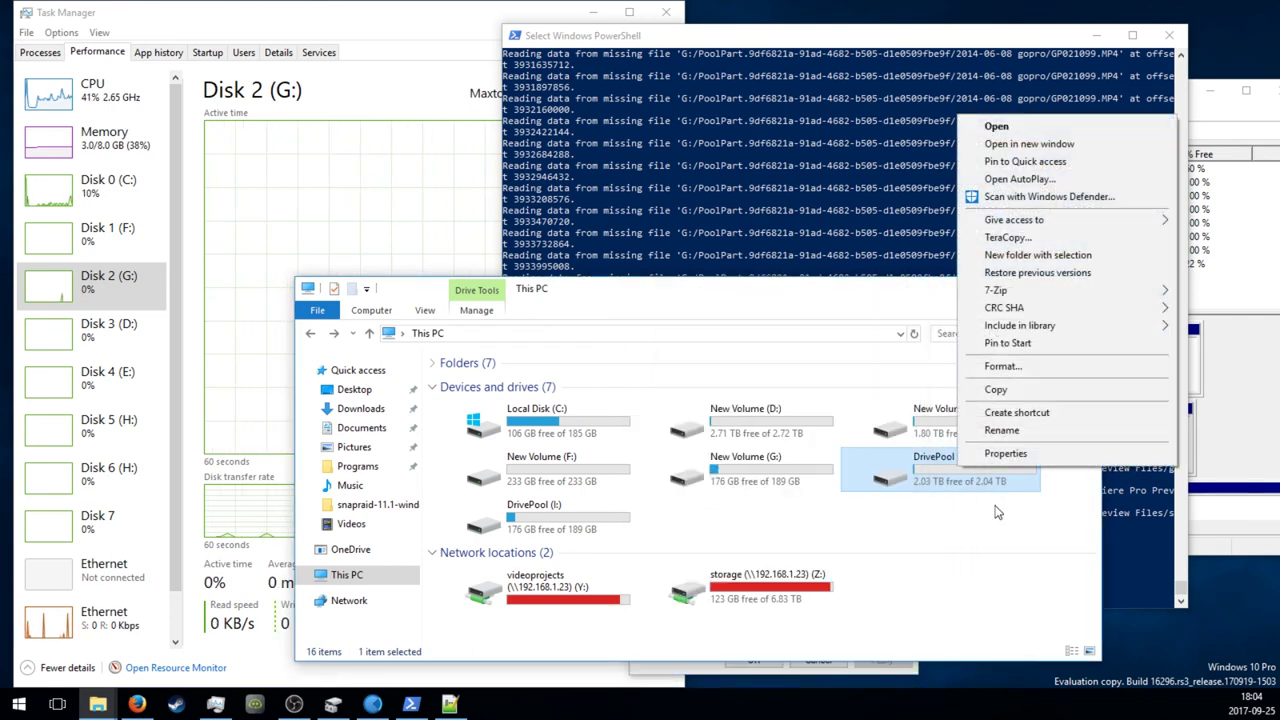
pyautogui.click(1006, 453)
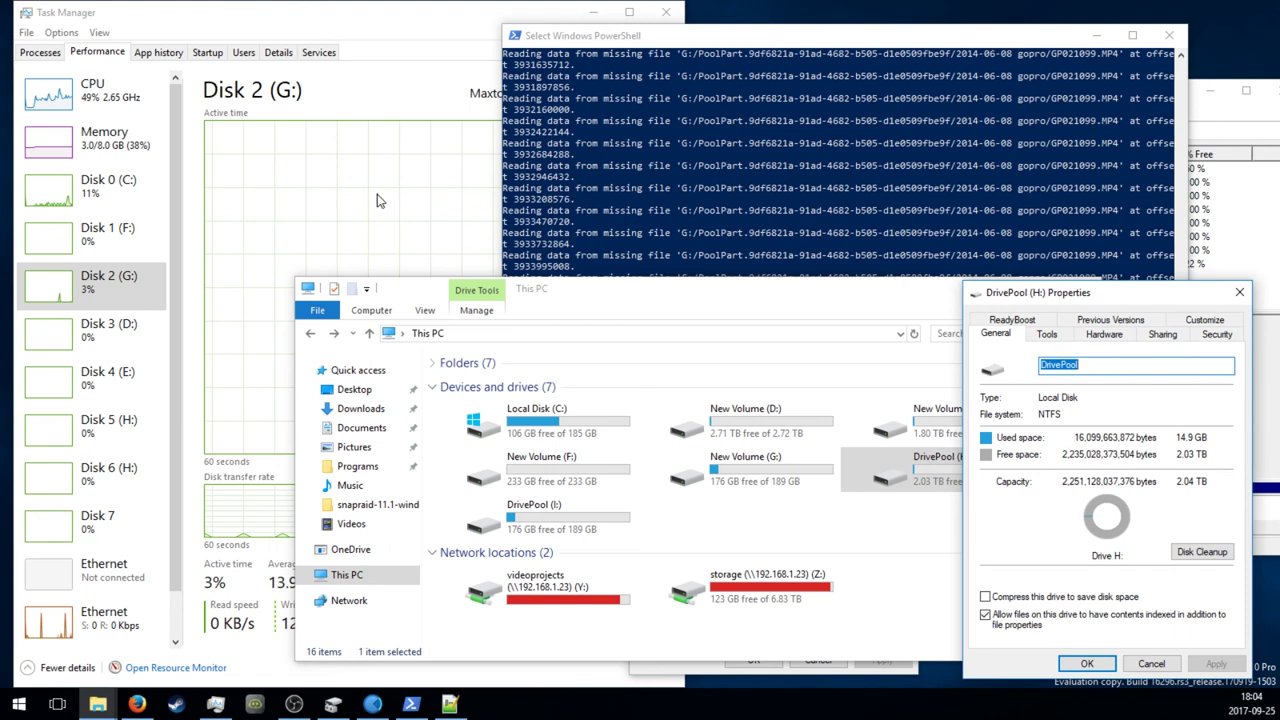
pyautogui.click(372, 705)
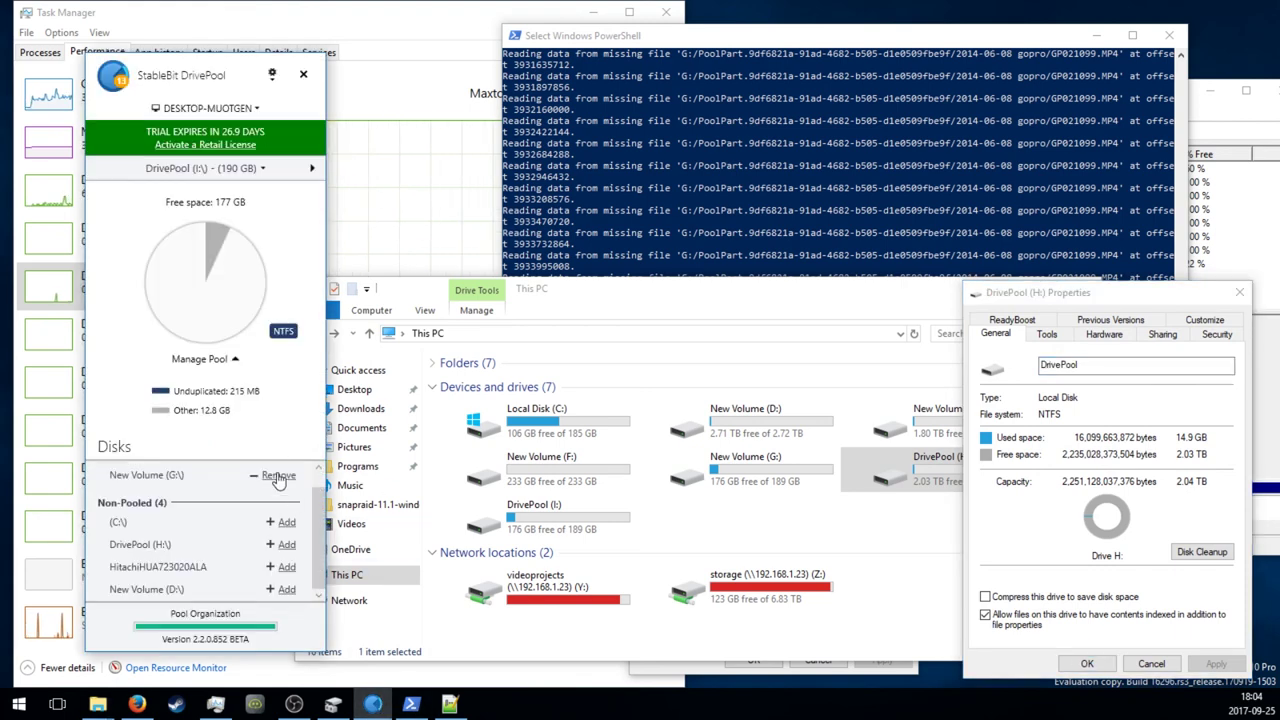
pyautogui.scroll(1, 208, 507)
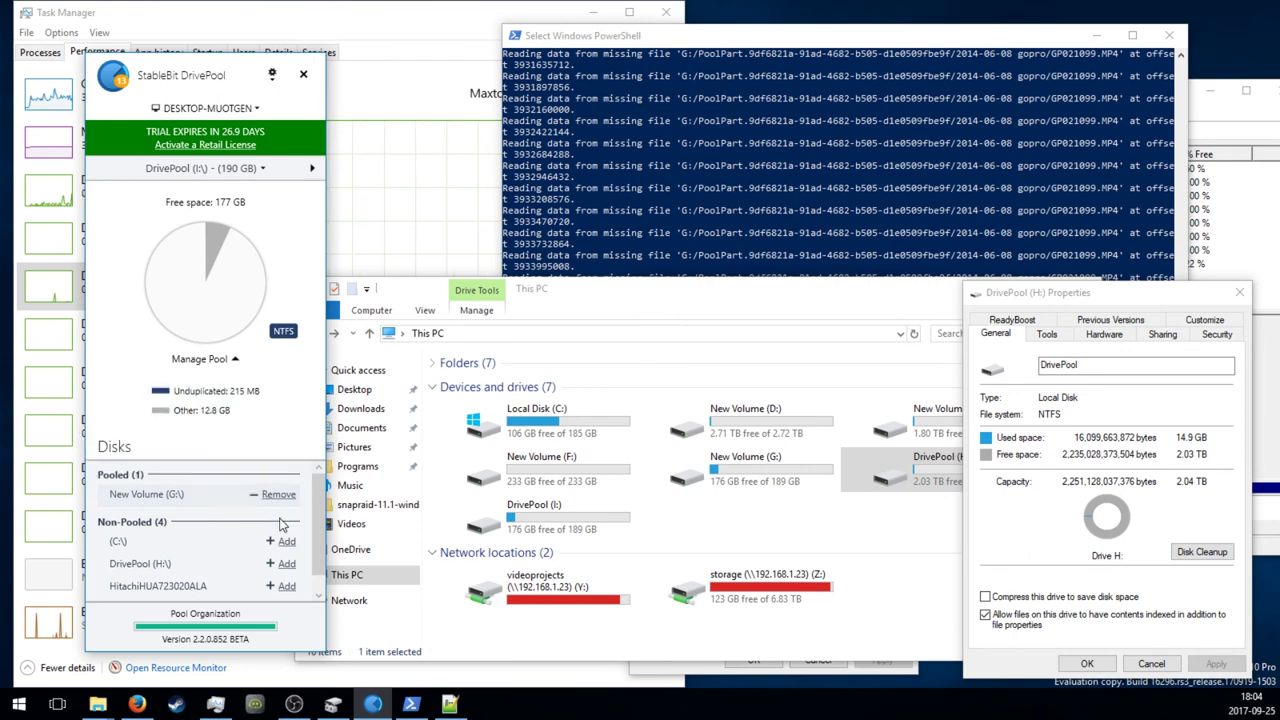
# - Select pool I: and force-remove the damaged New Volume (G:) from it
pyautogui.click(230, 168)
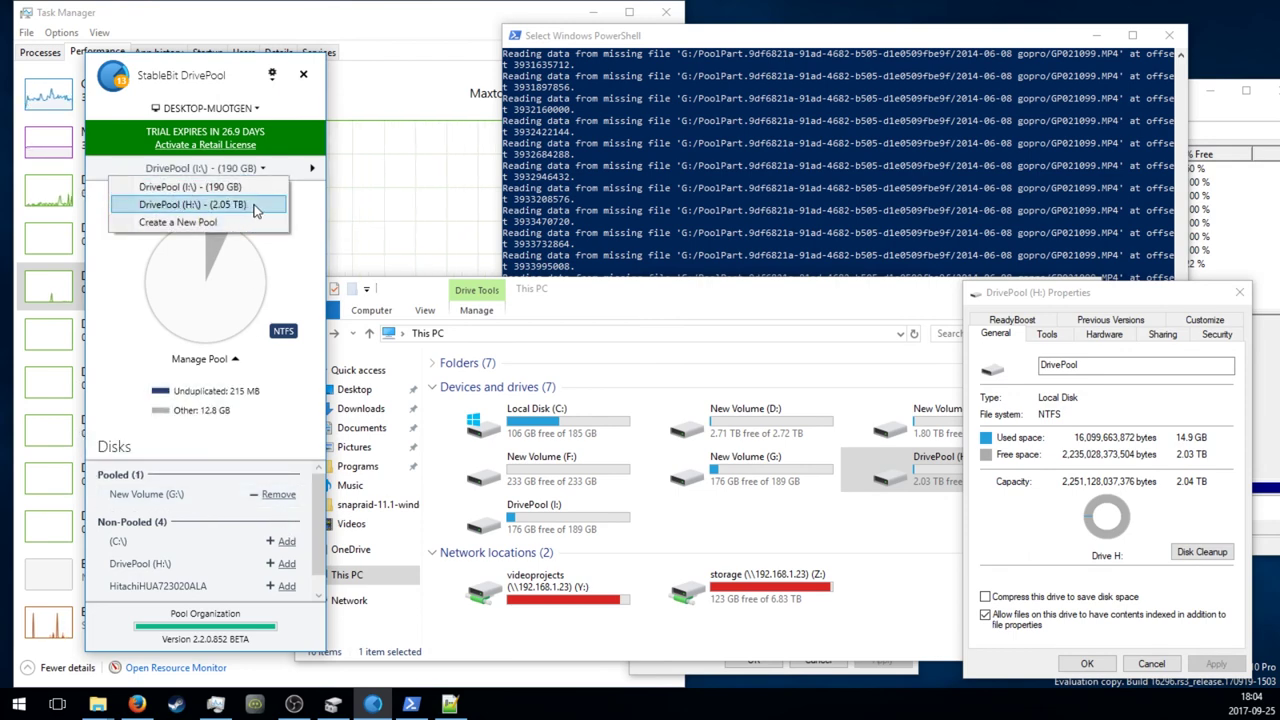
pyautogui.click(255, 205)
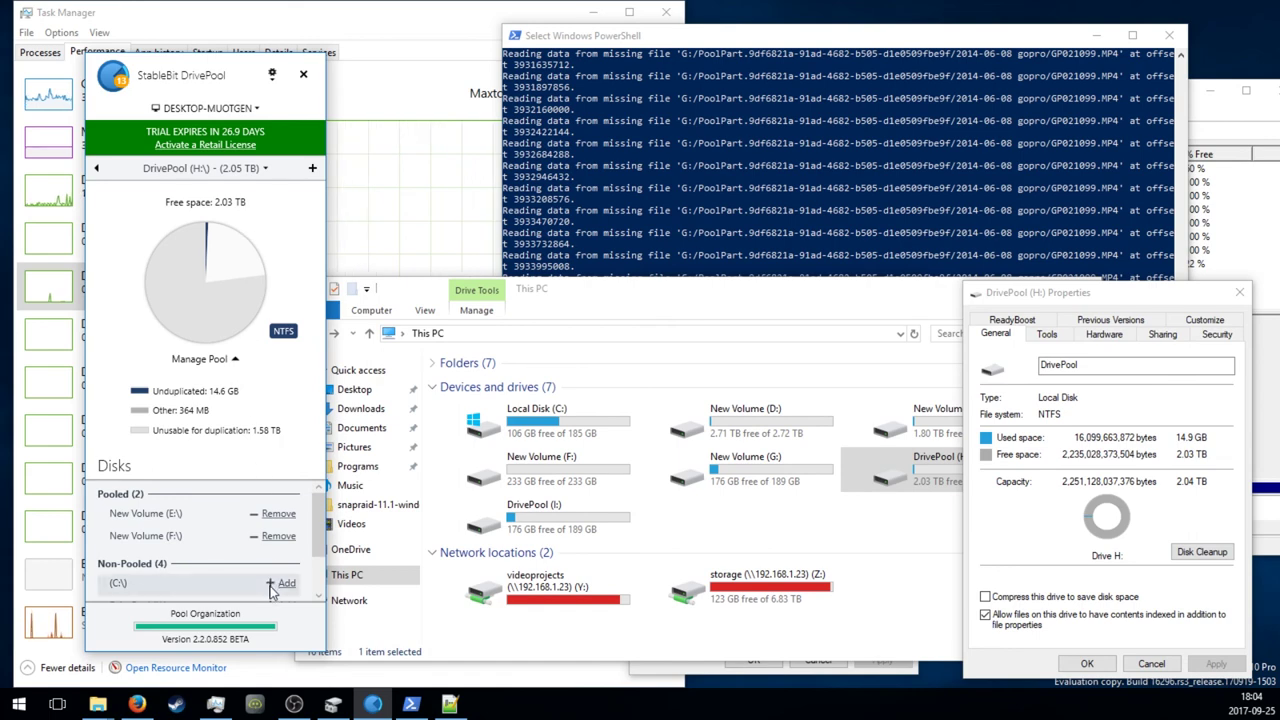
pyautogui.click(258, 170)
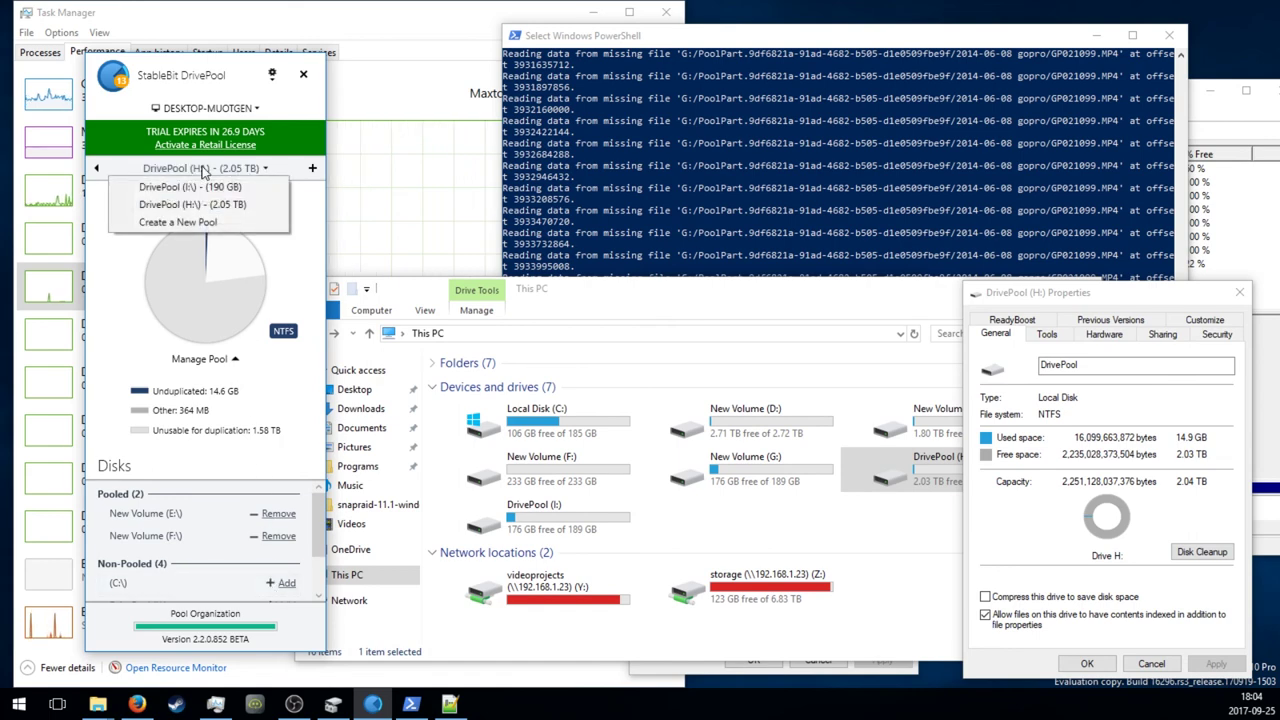
pyautogui.click(170, 188)
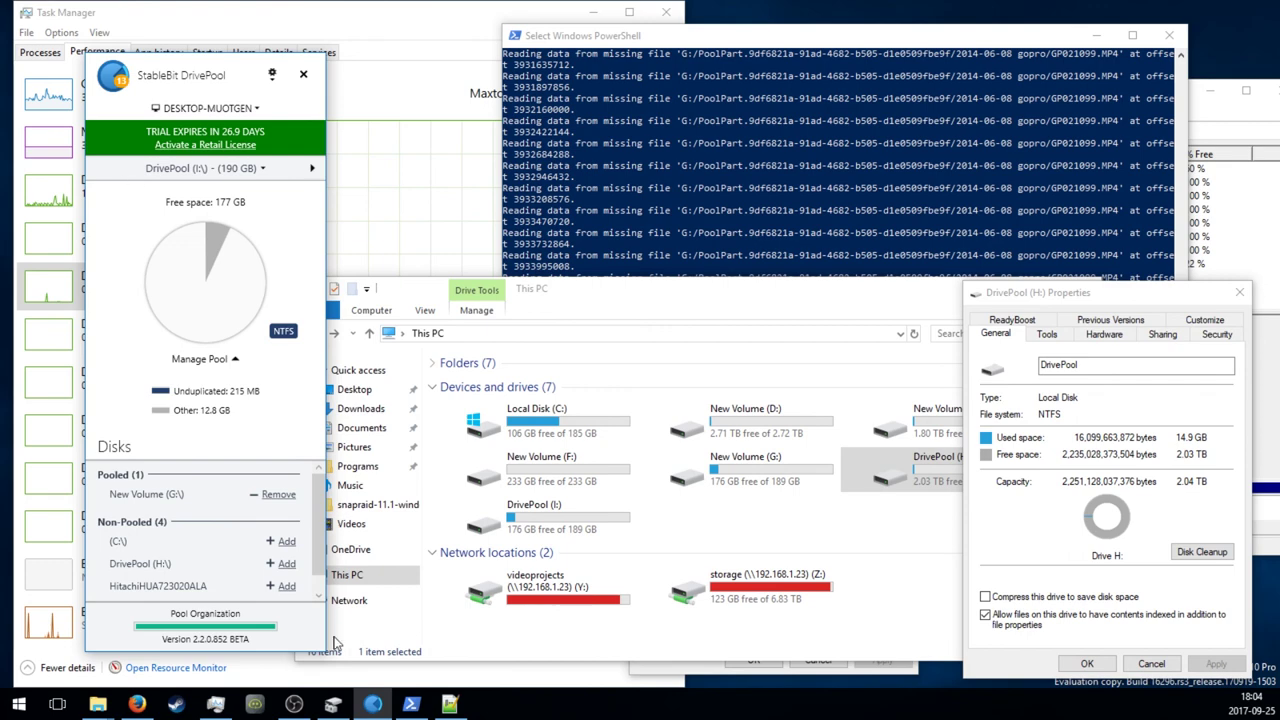
pyautogui.click(277, 494)
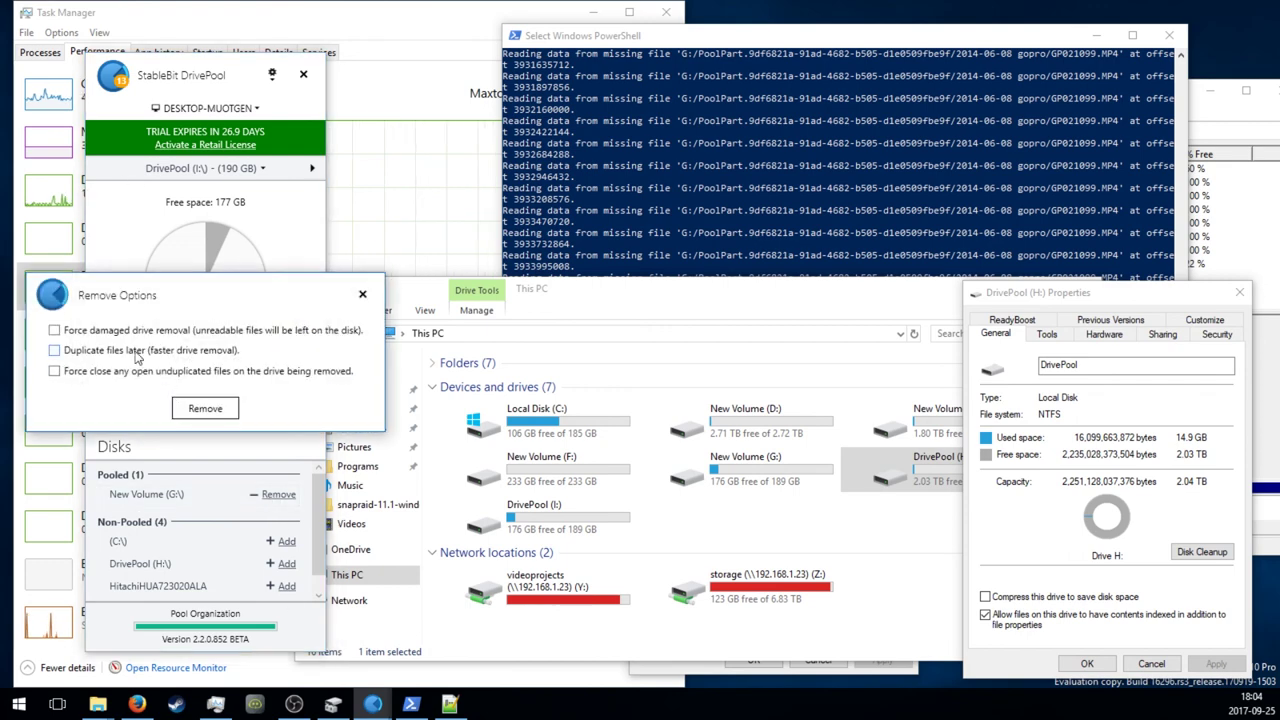
pyautogui.click(205, 409)
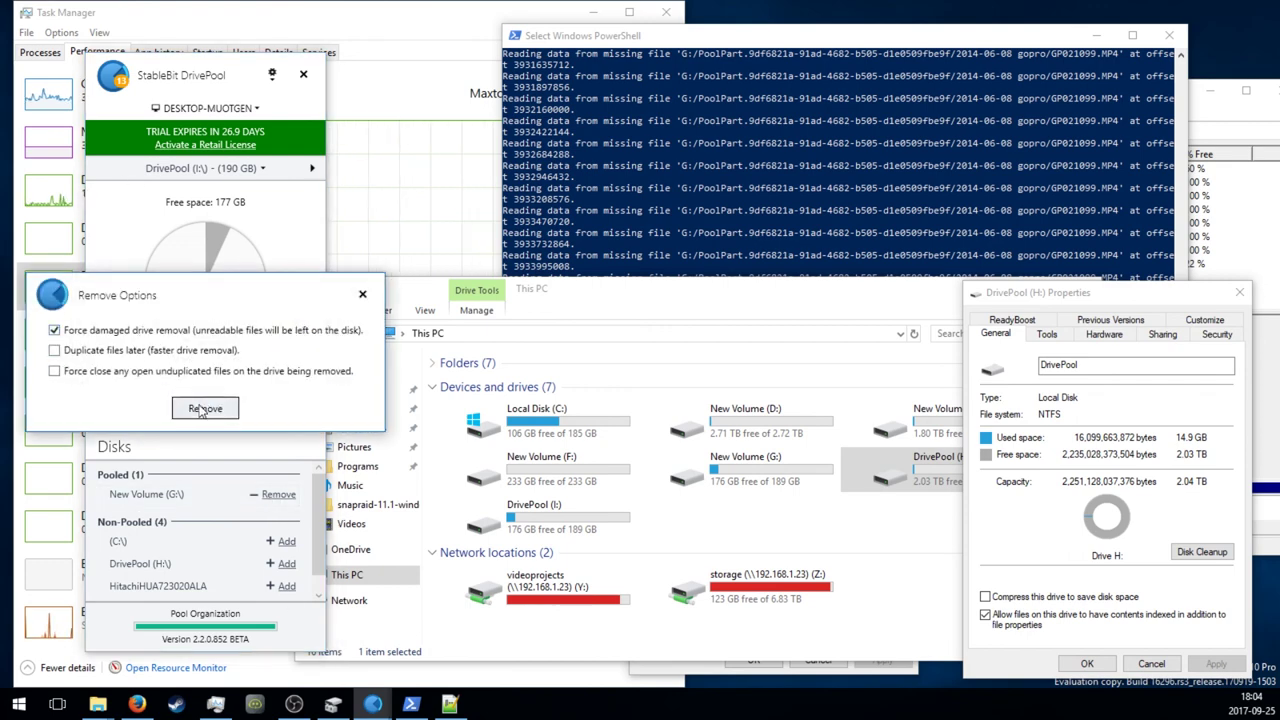
# - Review and dismiss the duplicate-disk error, then add New Volume (G:) to pool H:
pyautogui.click(228, 170)
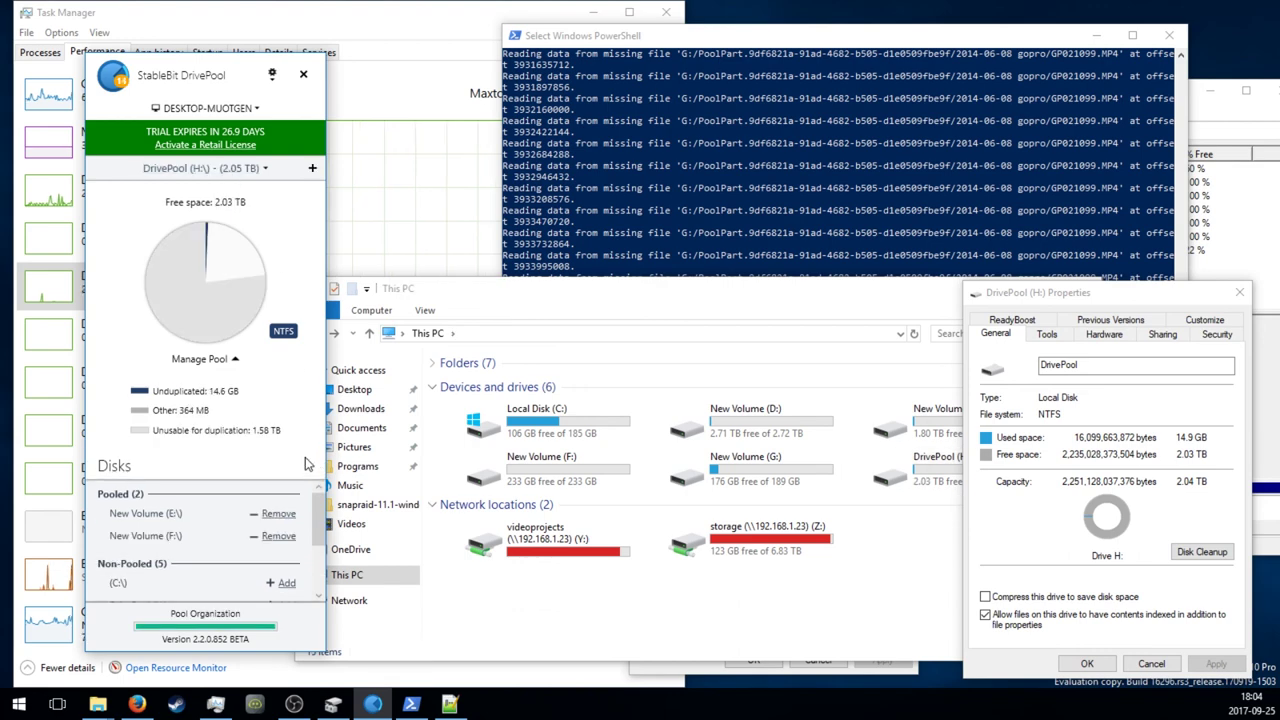
pyautogui.scroll(-2, 280, 600)
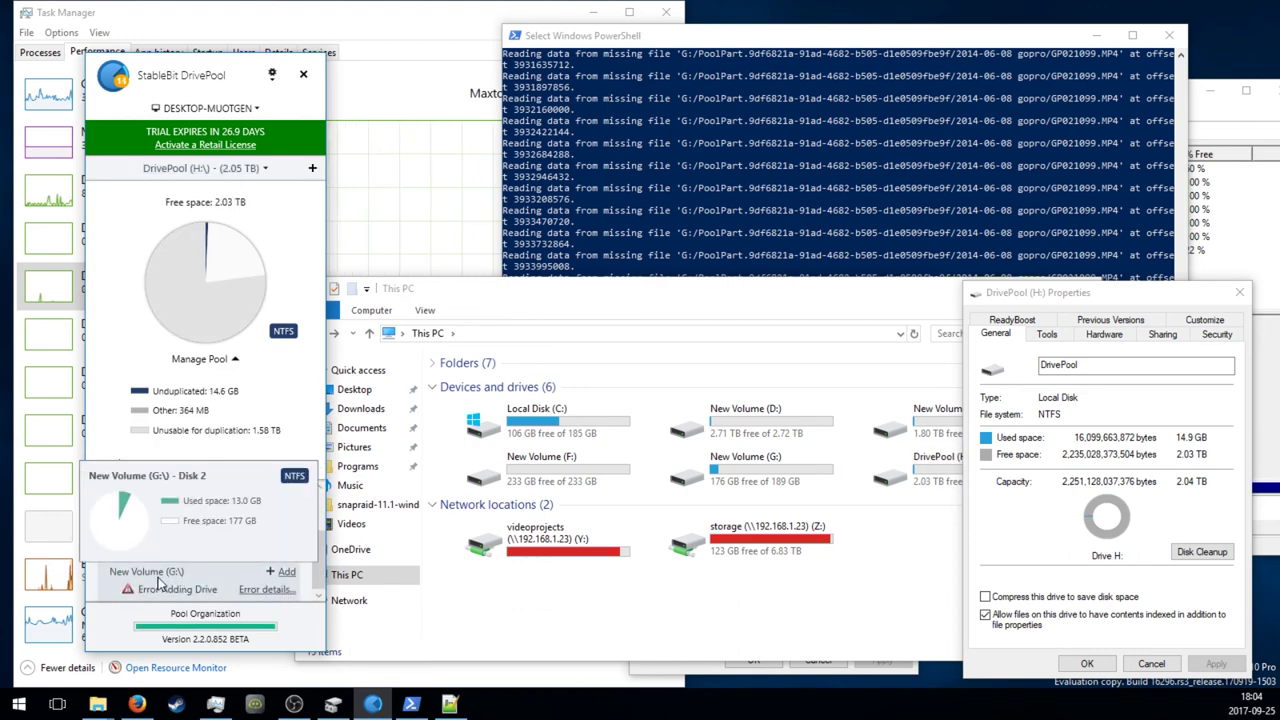
pyautogui.click(266, 589)
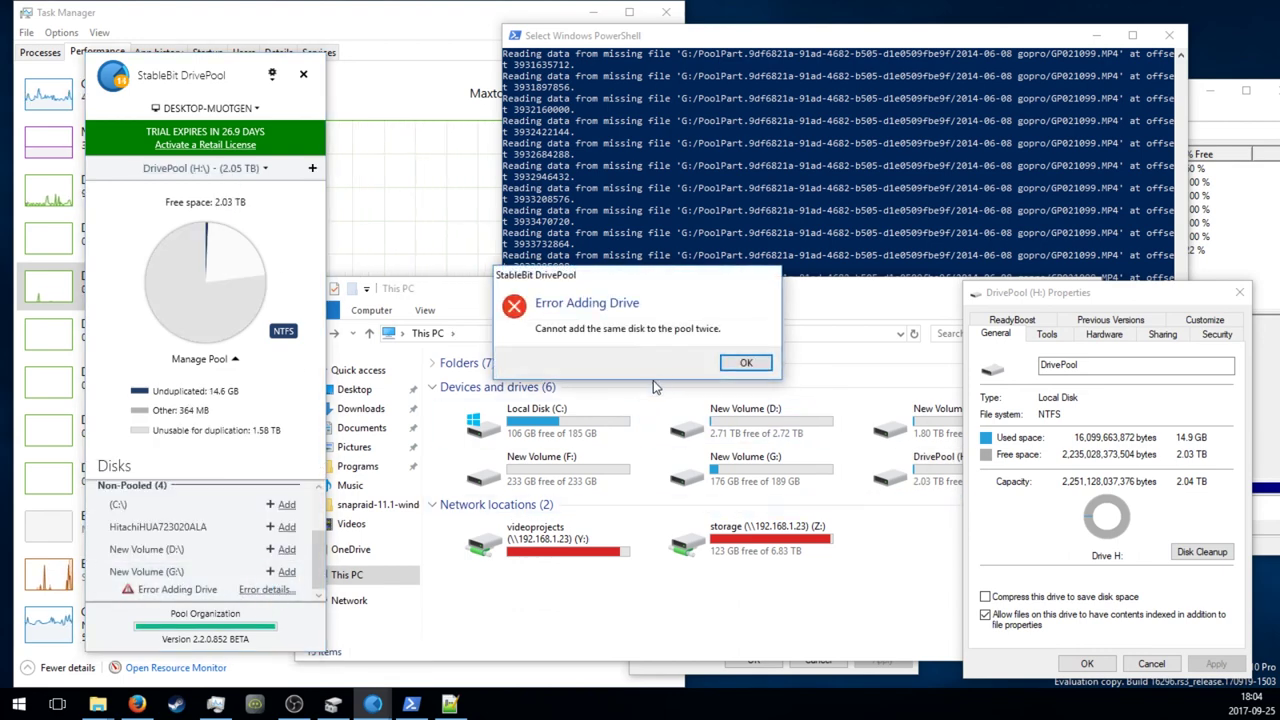
pyautogui.click(745, 363)
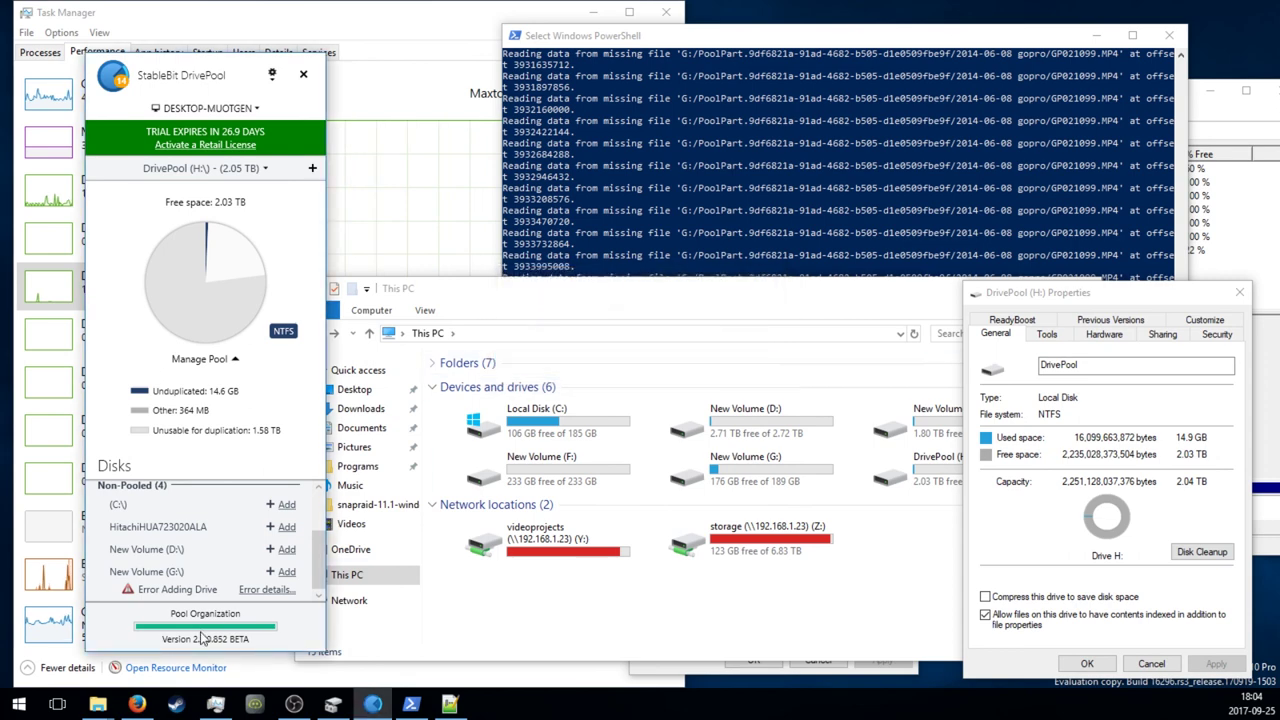
pyautogui.click(286, 571)
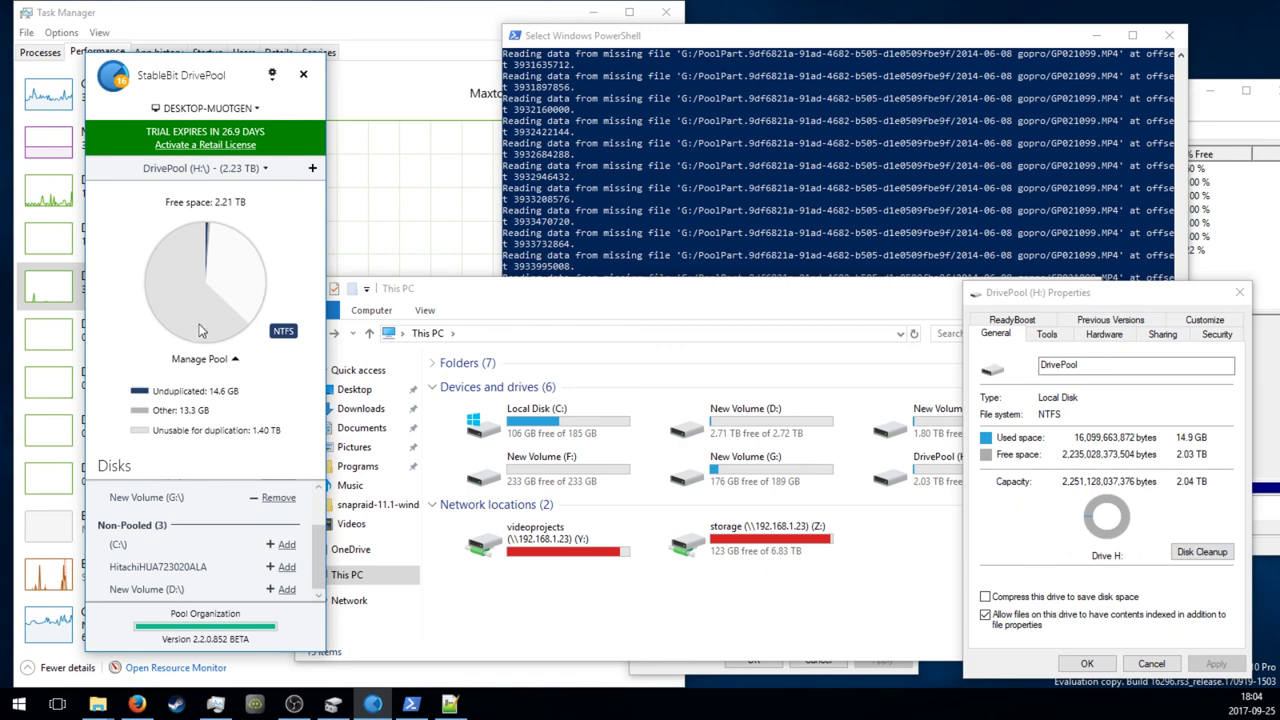
# - Open DrivePool (H:) in File Explorer to confirm the restored project folders are there
pyautogui.click(730, 600)
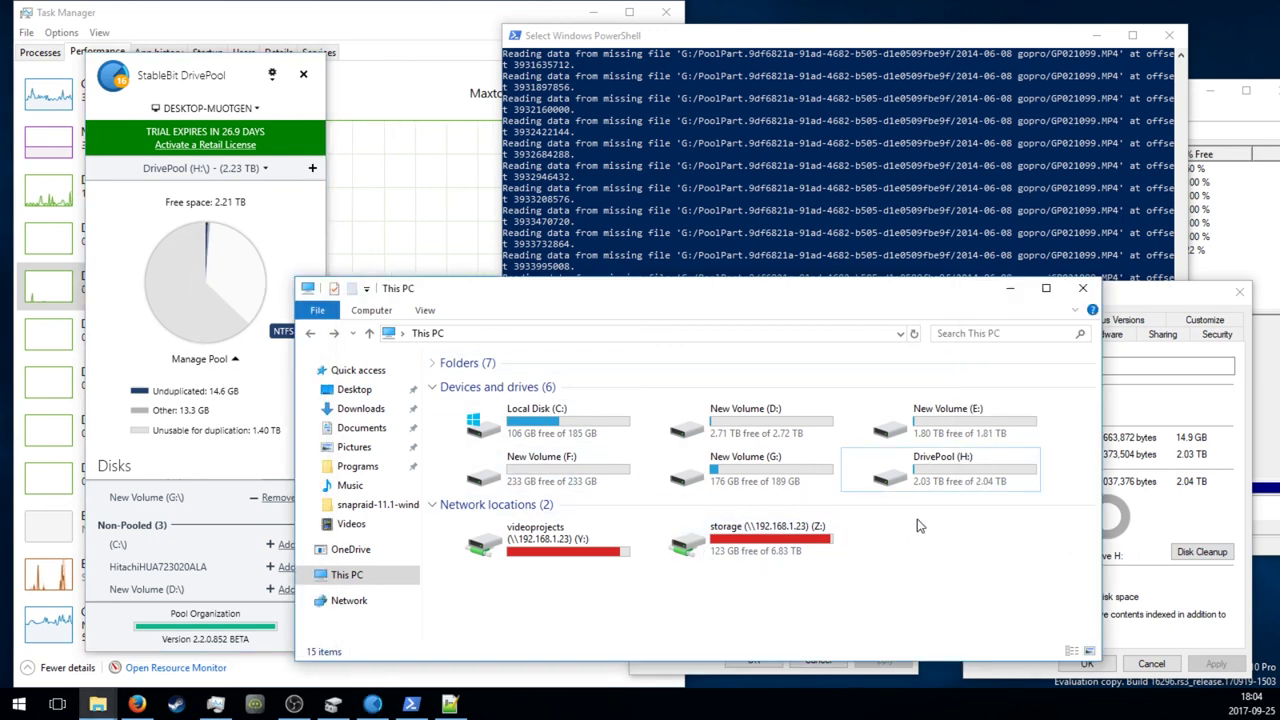
pyautogui.click(940, 470)
pyautogui.doubleClick(925, 478)
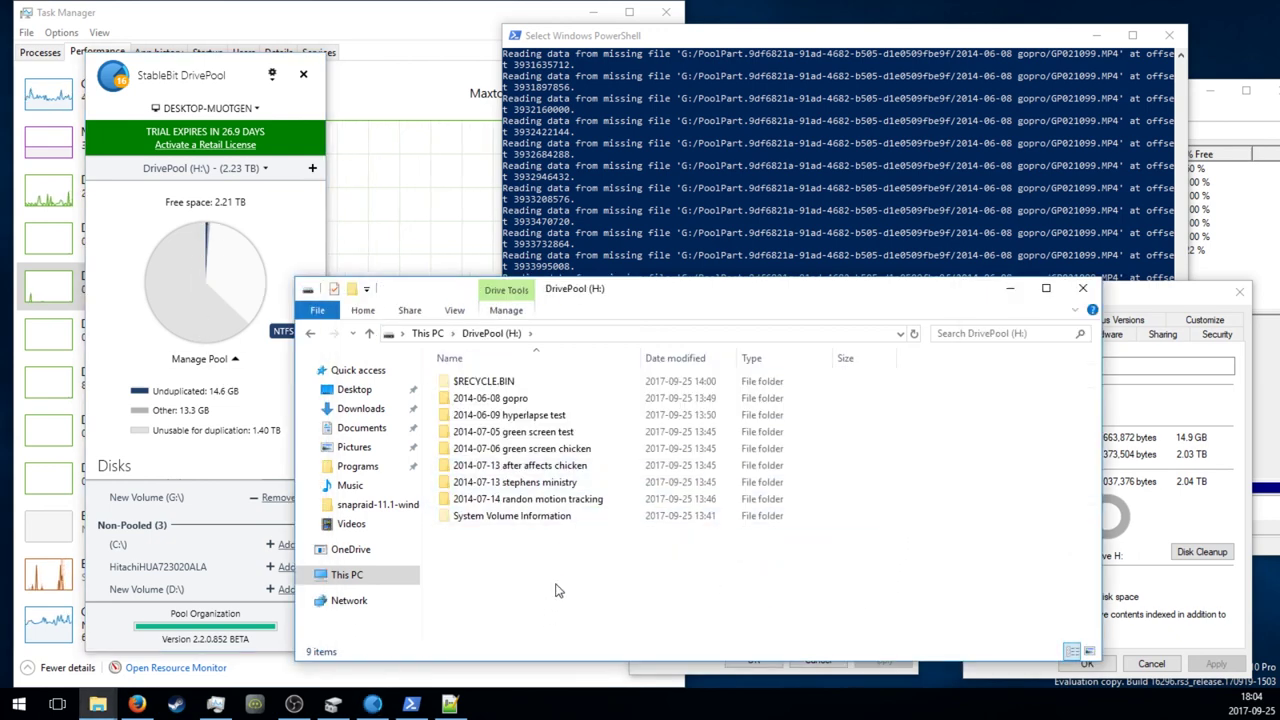
pyautogui.click(308, 336)
# - Check DrivePool (H:) Properties for 27.9 GB used of 2.23 TB, arranging the windows
pyautogui.rightClick(940, 470)
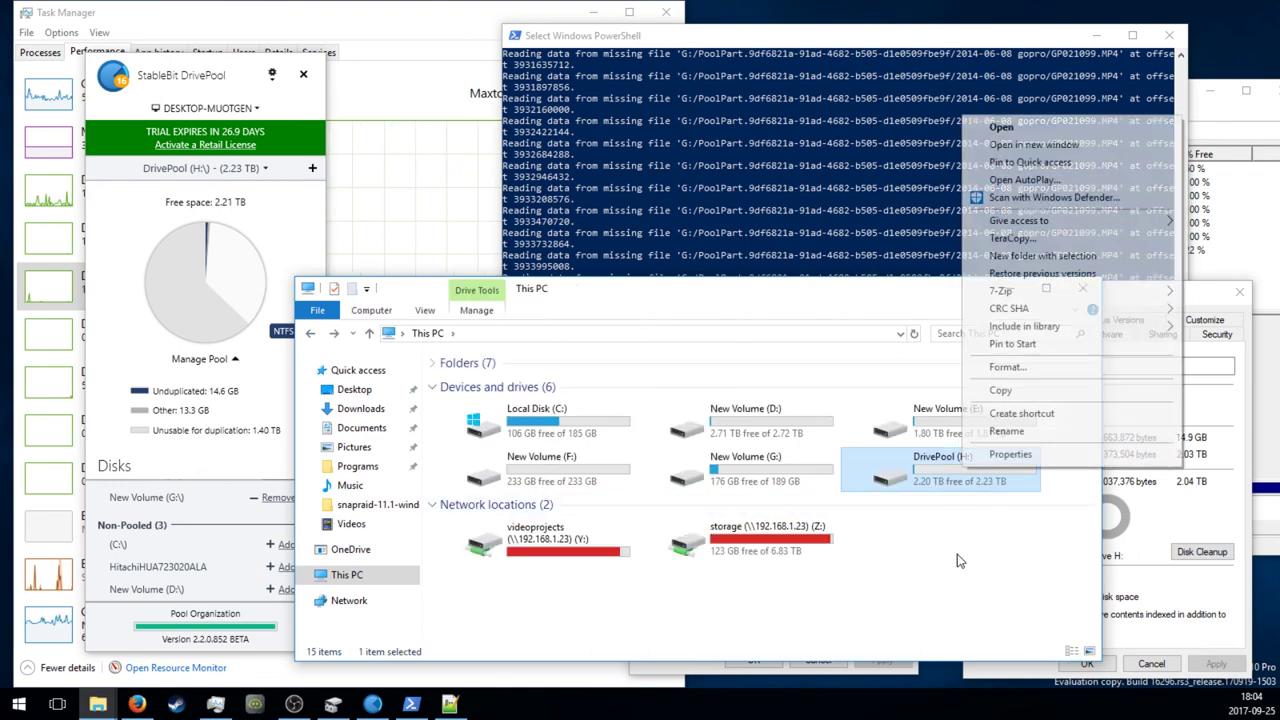
pyautogui.click(1000, 478)
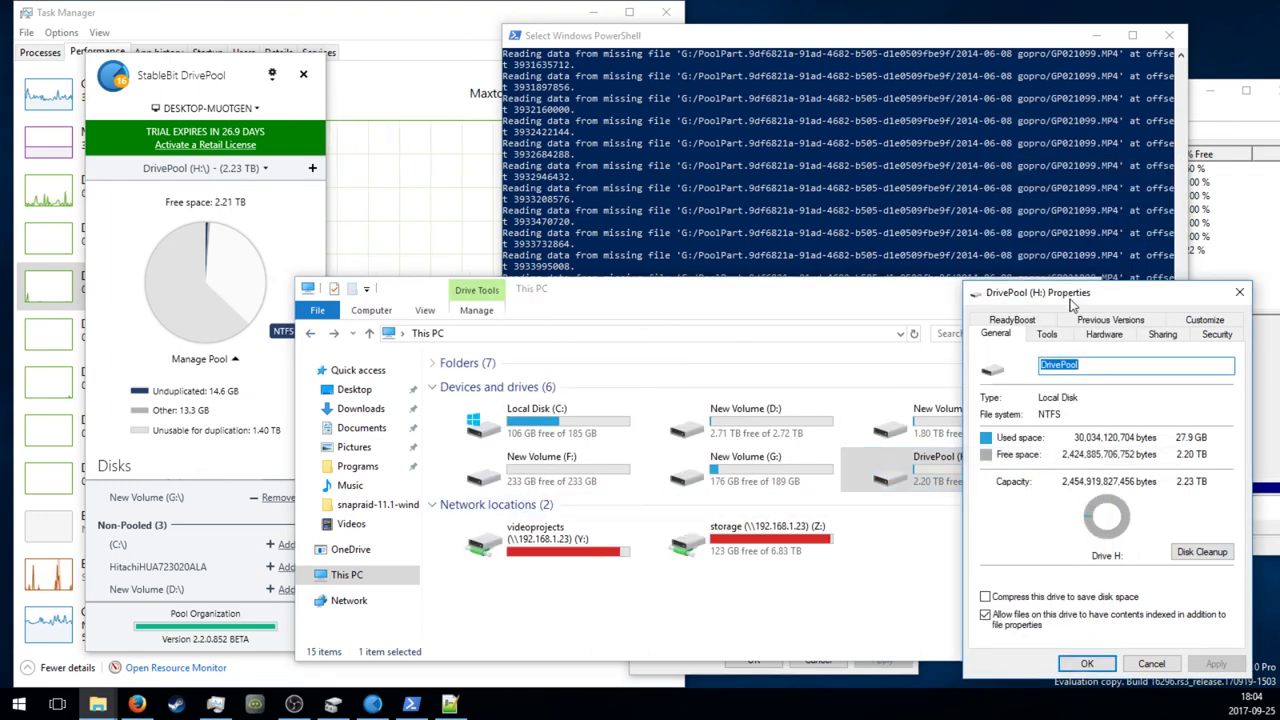
pyautogui.moveTo(1075, 293)
pyautogui.mouseDown()
pyautogui.moveTo(1052, 182)
pyautogui.moveTo(1074, 207)
pyautogui.mouseUp()
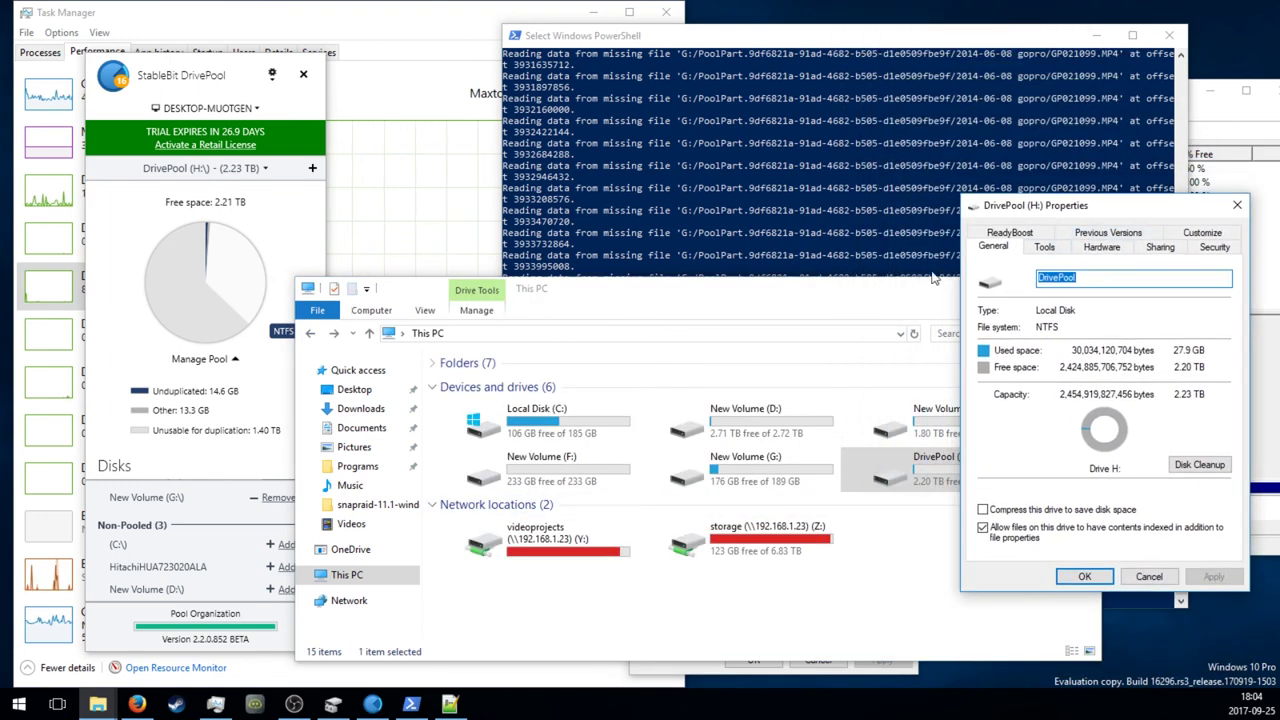
pyautogui.moveTo(920, 288)
pyautogui.mouseDown()
pyautogui.moveTo(645, 122)
pyautogui.moveTo(820, 126)
pyautogui.mouseUp()
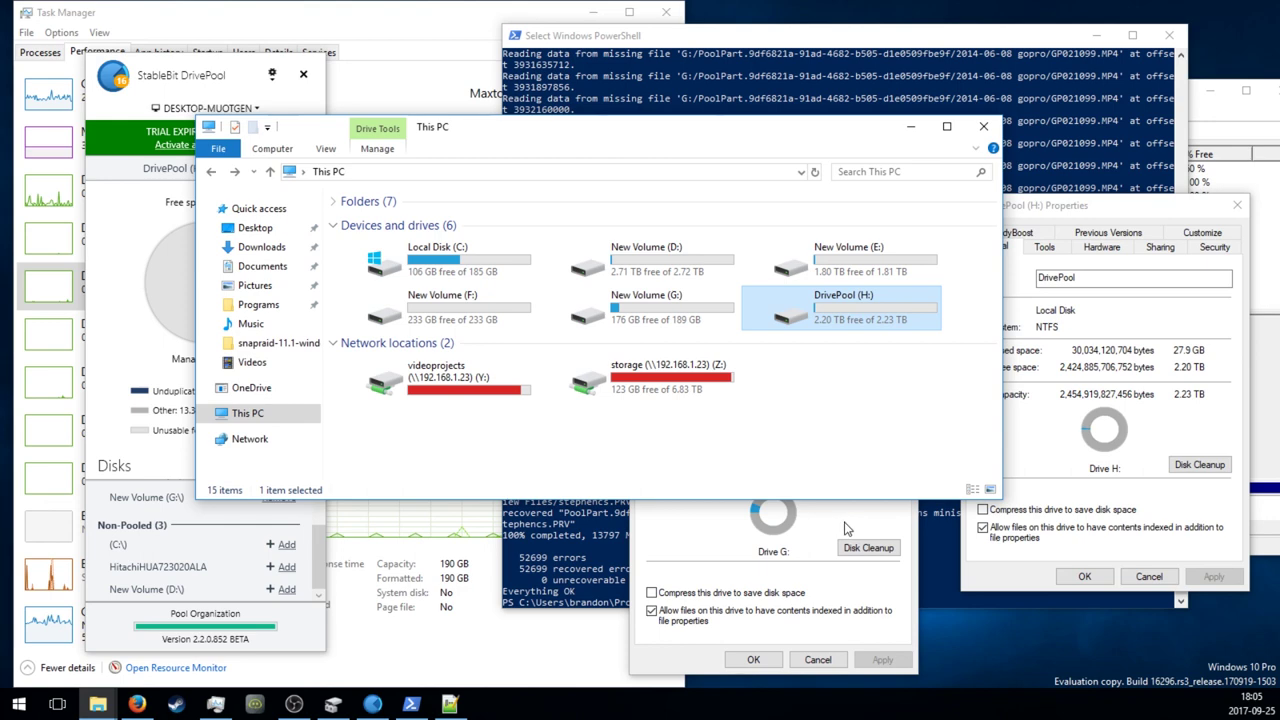
pyautogui.moveTo(482, 135); pyautogui.dragTo(705, 276)
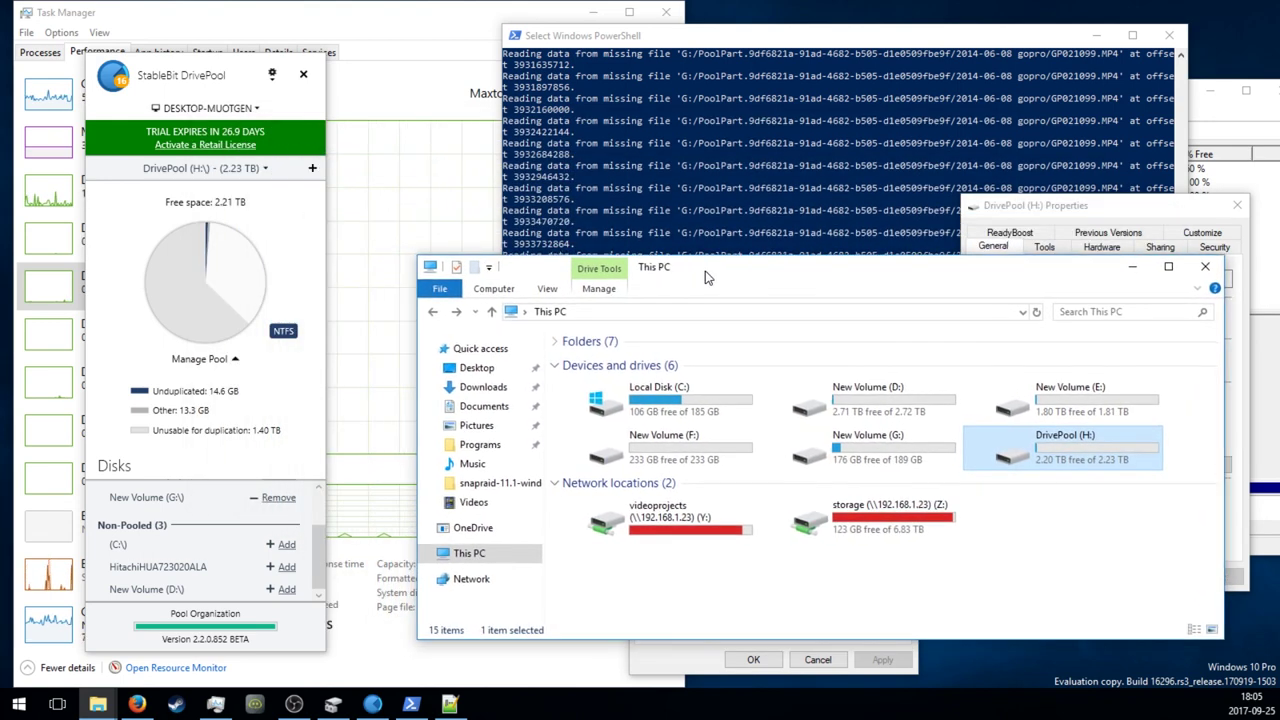
pyautogui.click(258, 272)
pyautogui.moveTo(246, 300)
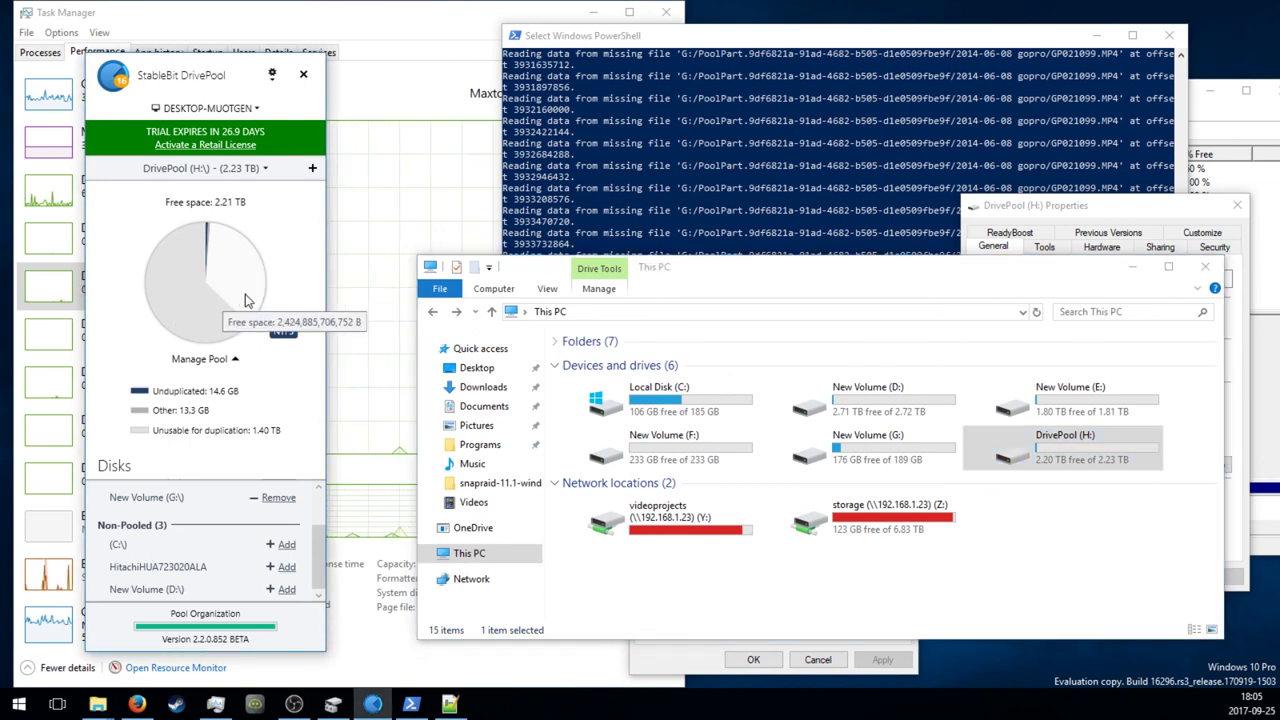
pyautogui.click(609, 189)
pyautogui.moveTo(178, 68); pyautogui.dragTo(303, 86)
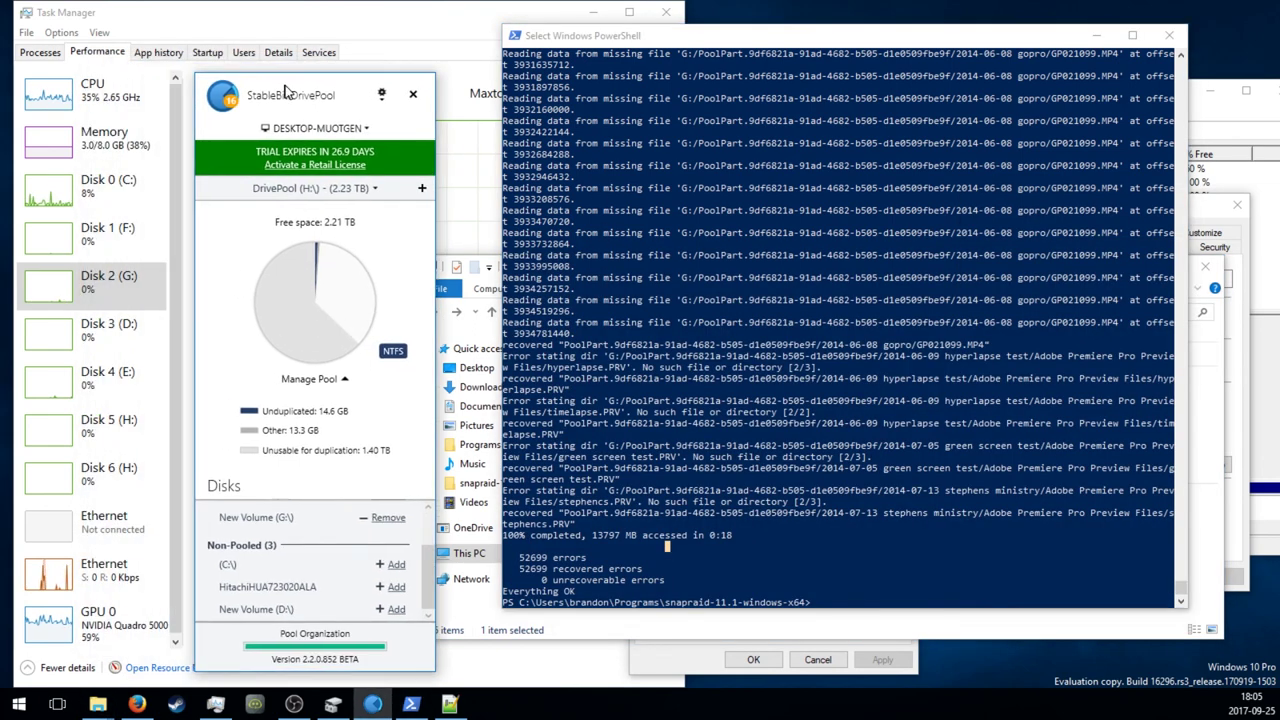
pyautogui.click(243, 96)
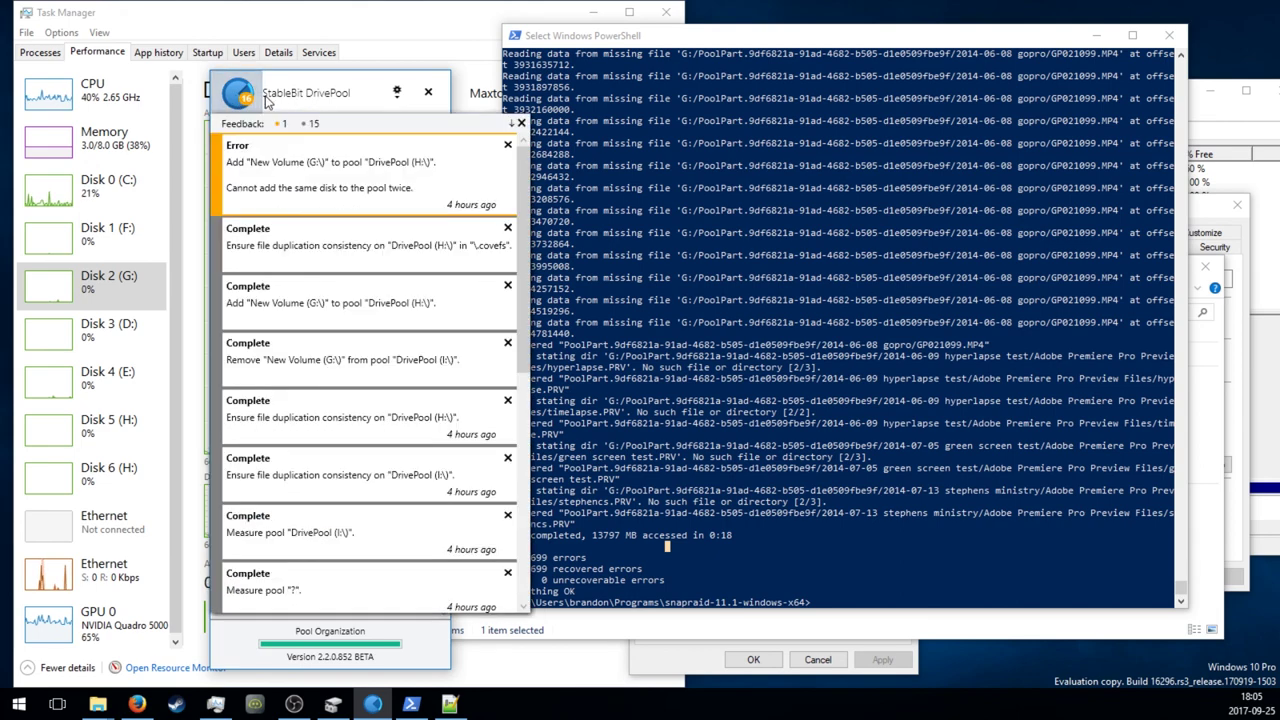
pyautogui.click(318, 97)
pyautogui.moveTo(308, 95); pyautogui.dragTo(500, 45)
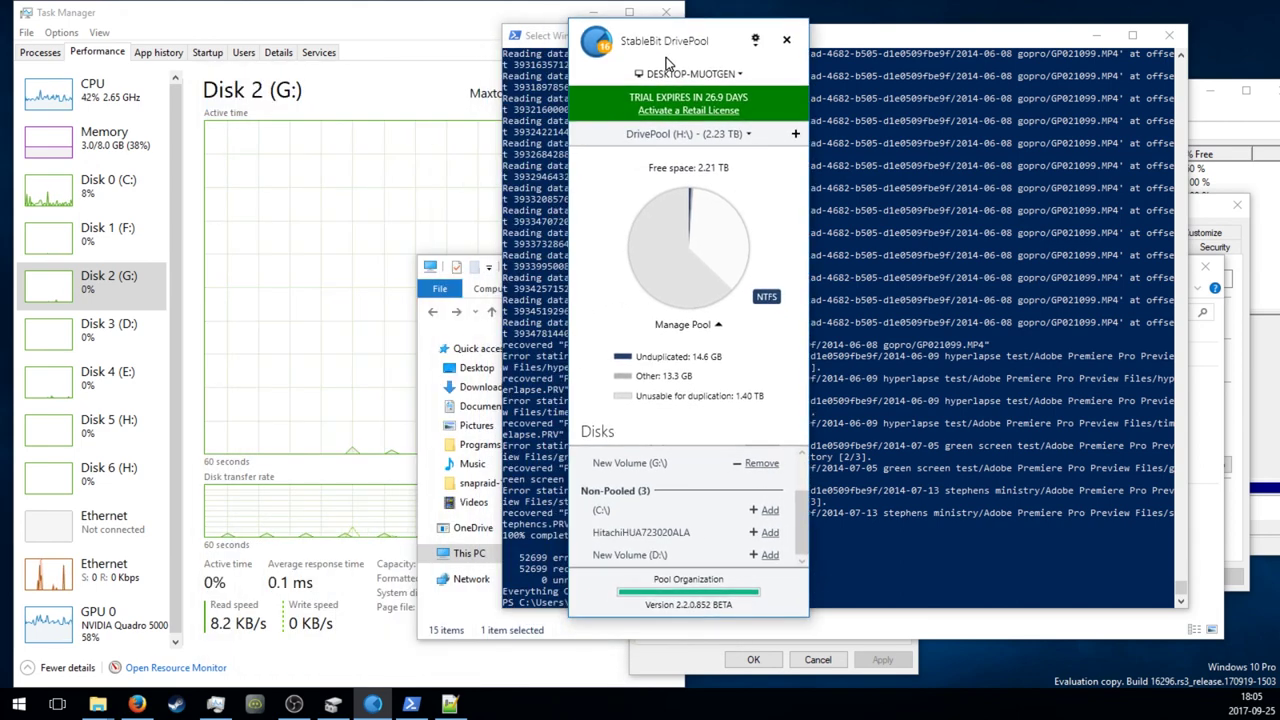
pyautogui.click(804, 356)
pyautogui.moveTo(880, 490); pyautogui.dragTo(645, 170)
pyautogui.moveTo(576, 121); pyautogui.dragTo(578, 133)
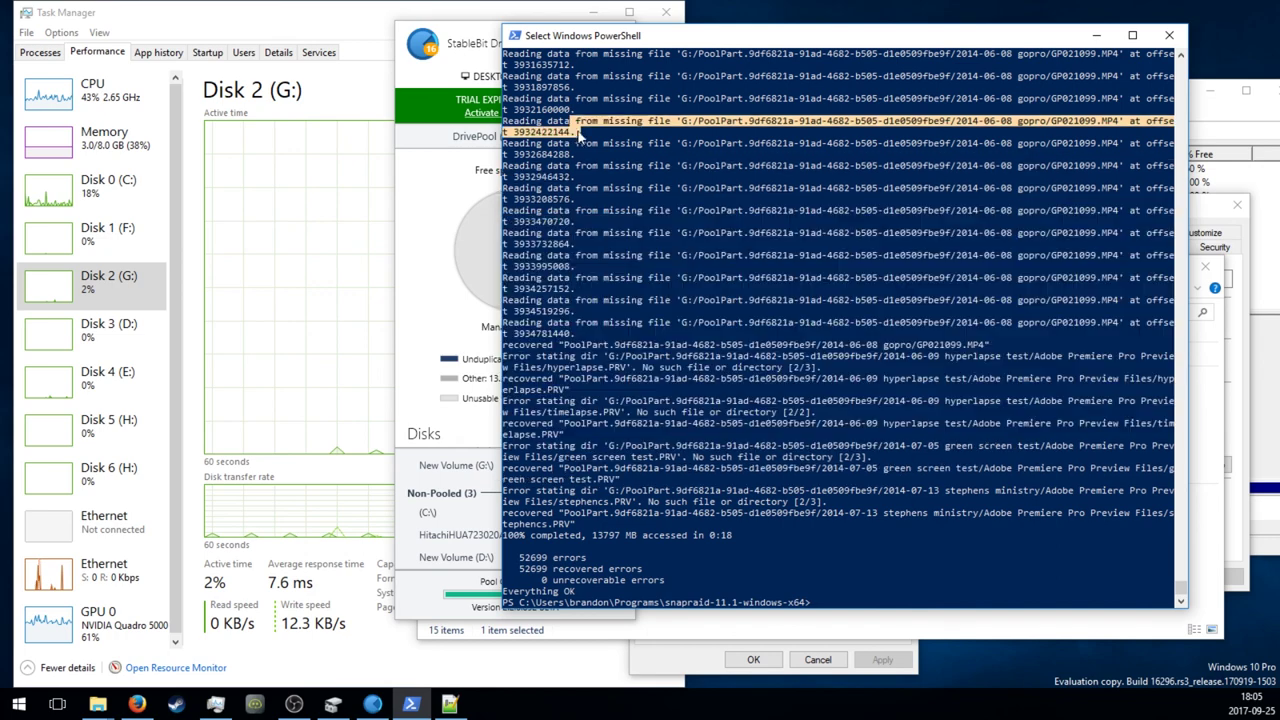
pyautogui.moveTo(688, 322); pyautogui.dragTo(535, 143)
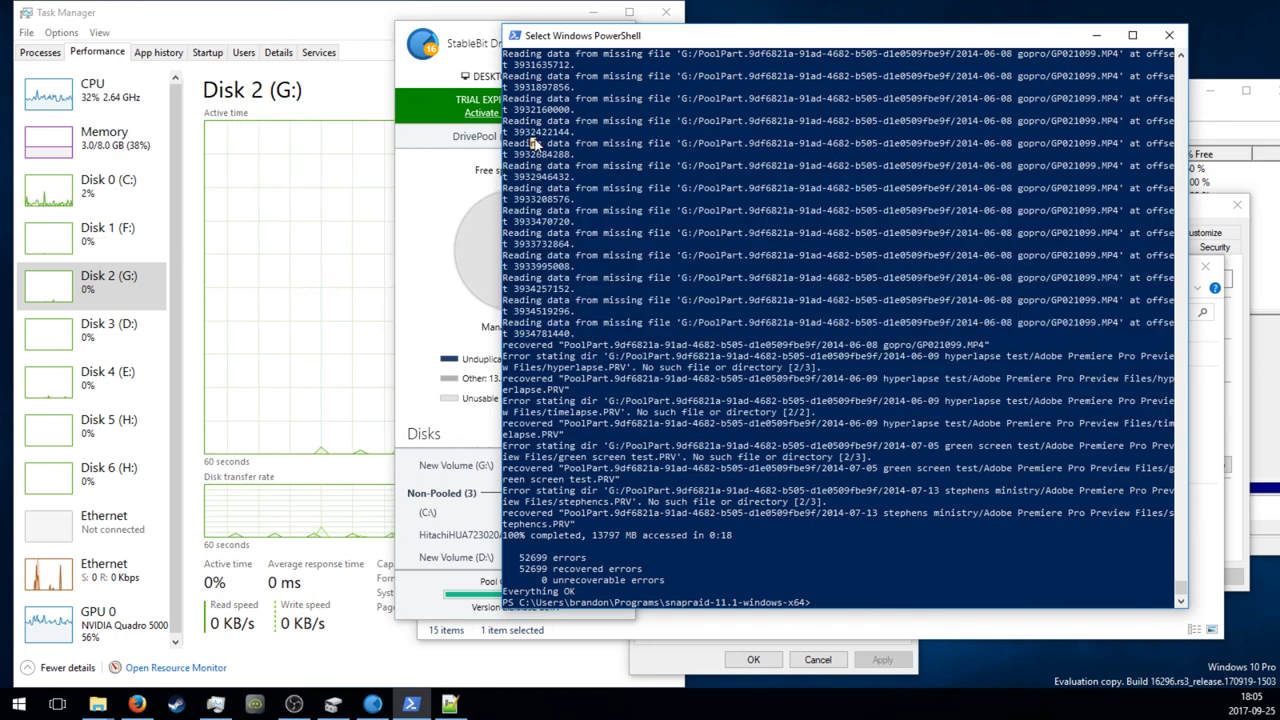